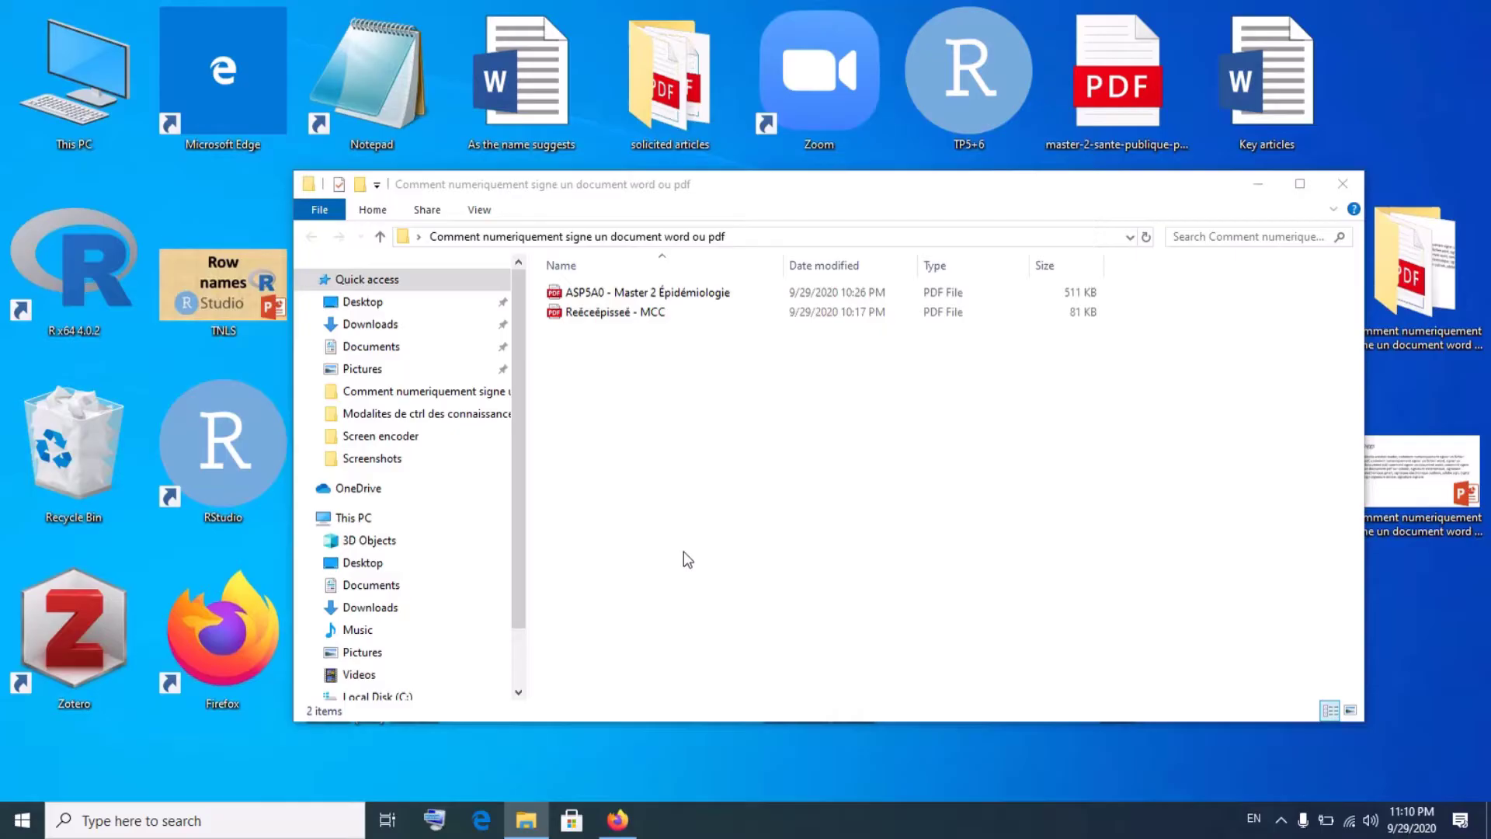
- In Firefox, discard the mistyped get.adob.com address, leaving the new tab's address bar empty
click(617, 820)
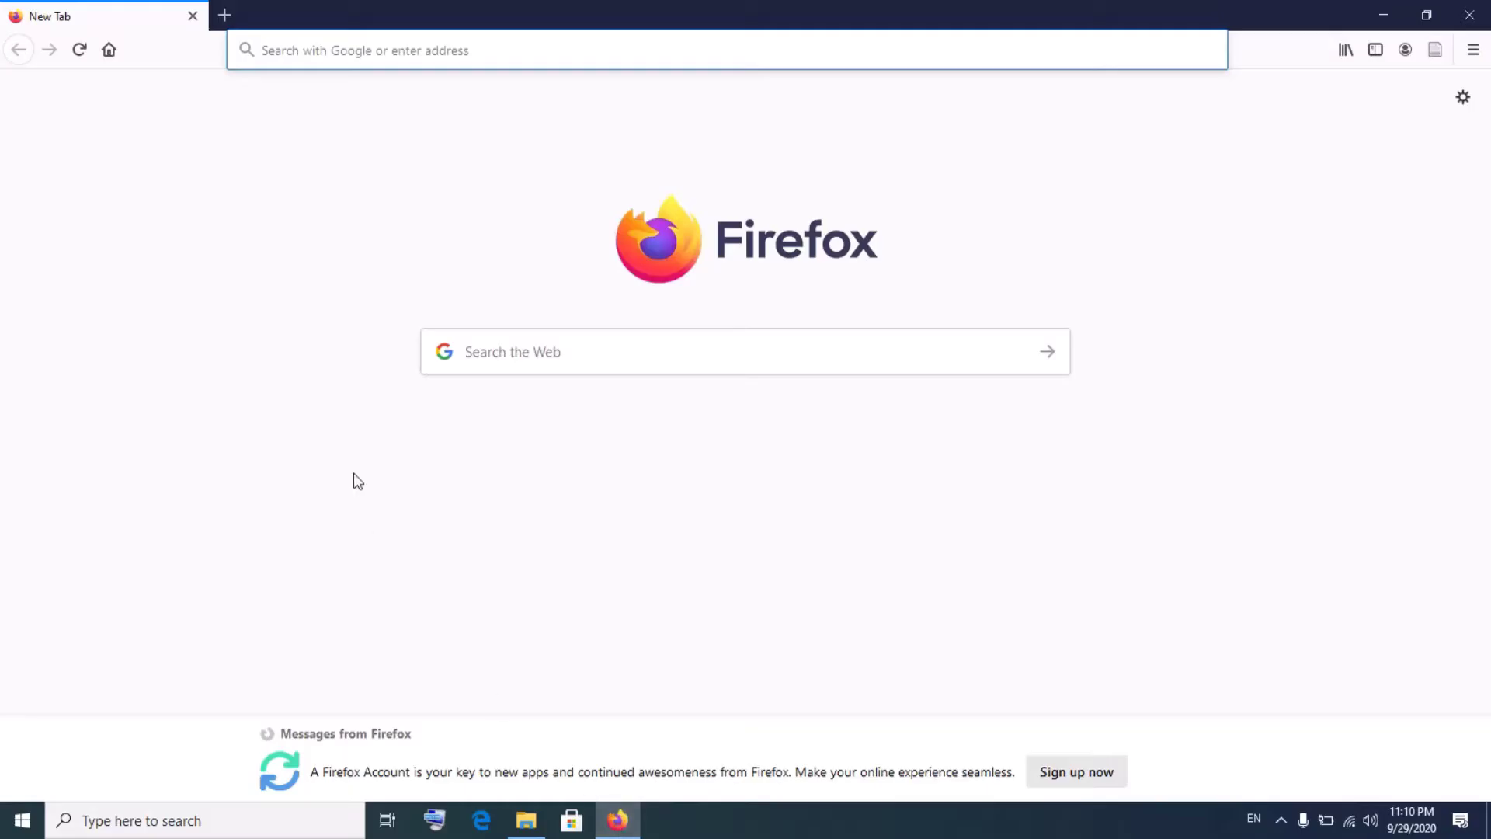
click(409, 56)
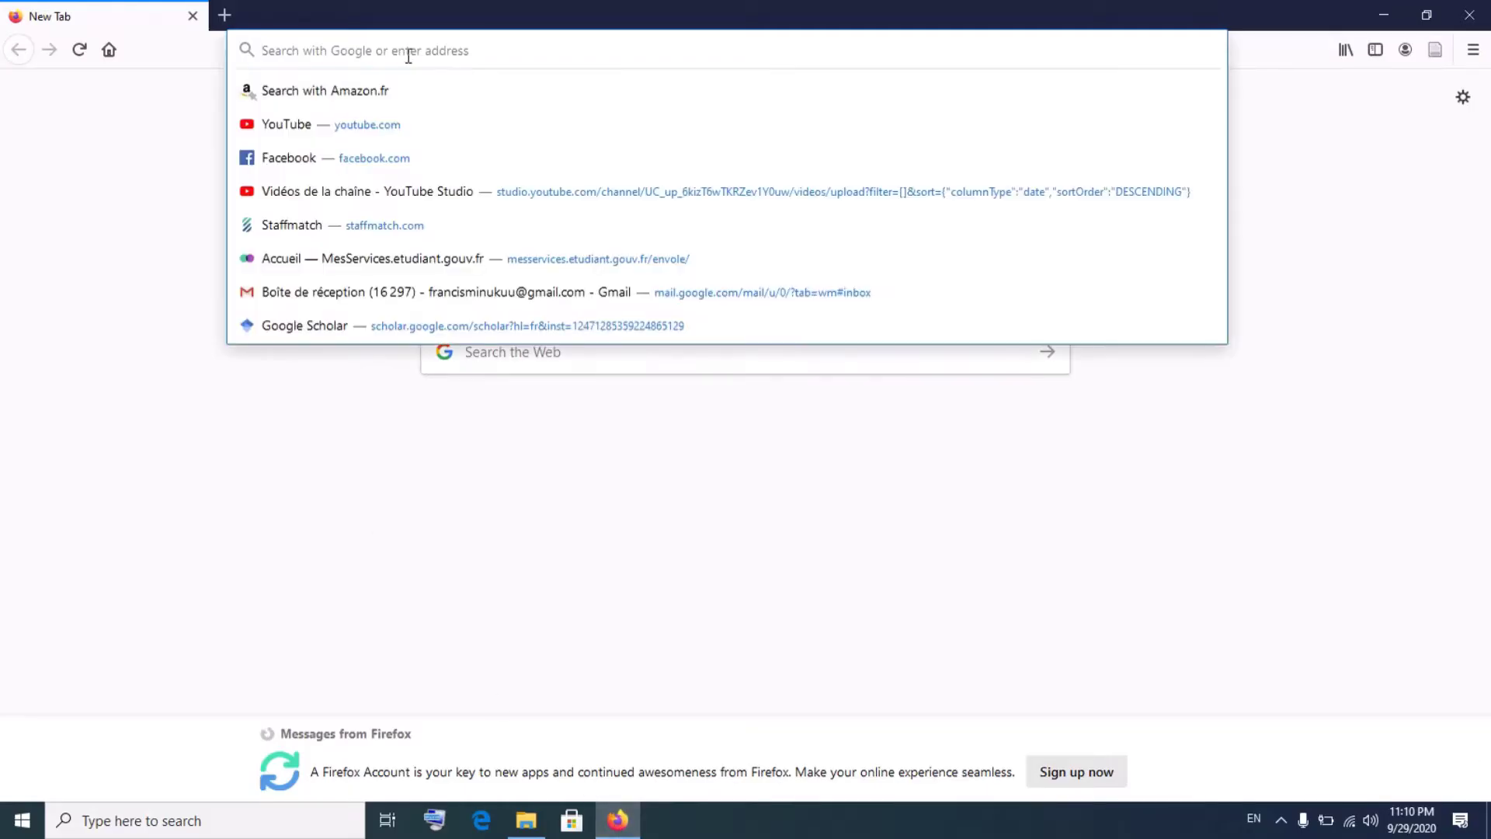
text(get)
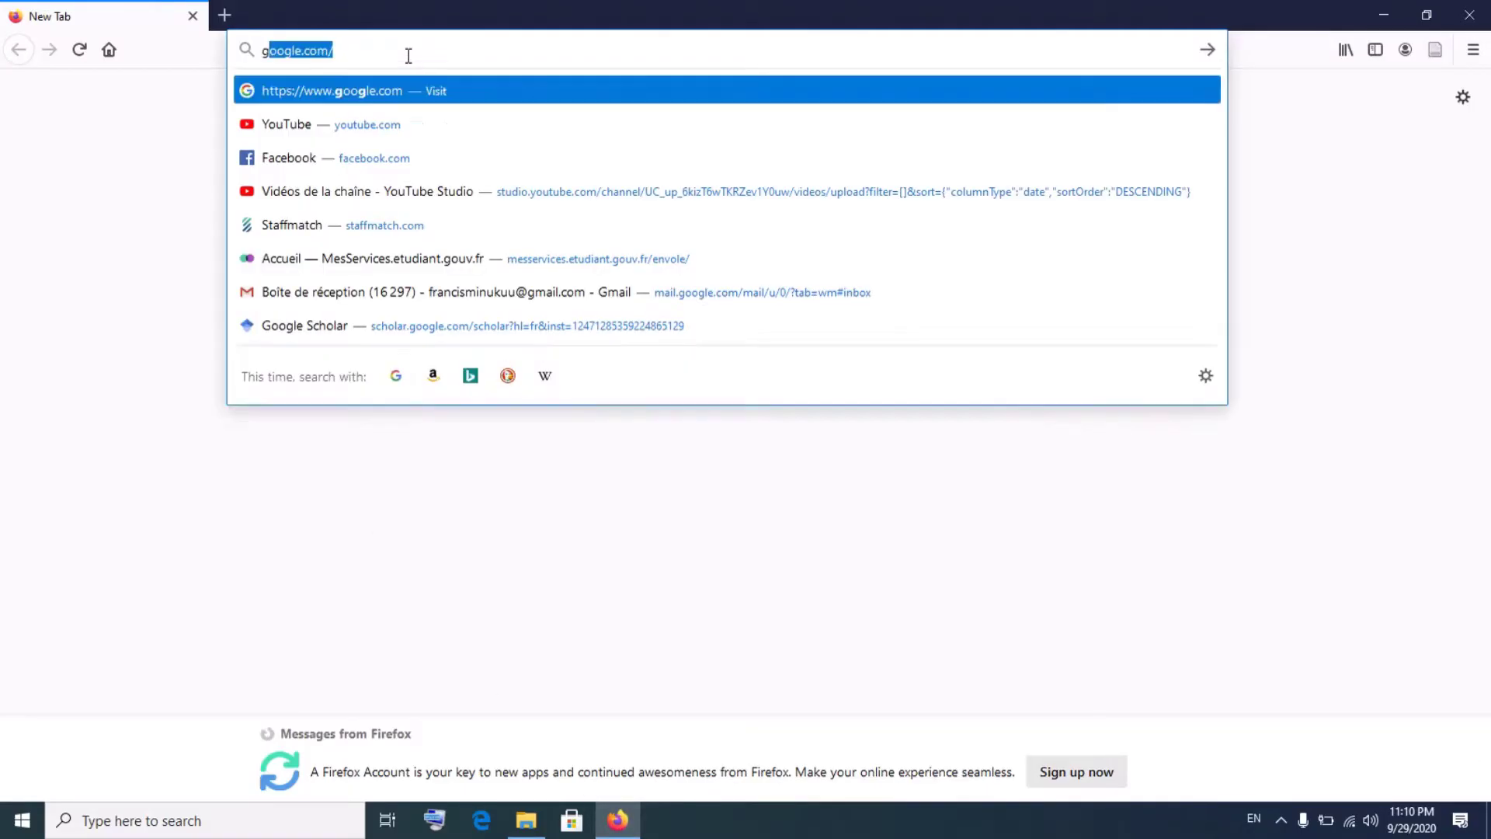
text(.)
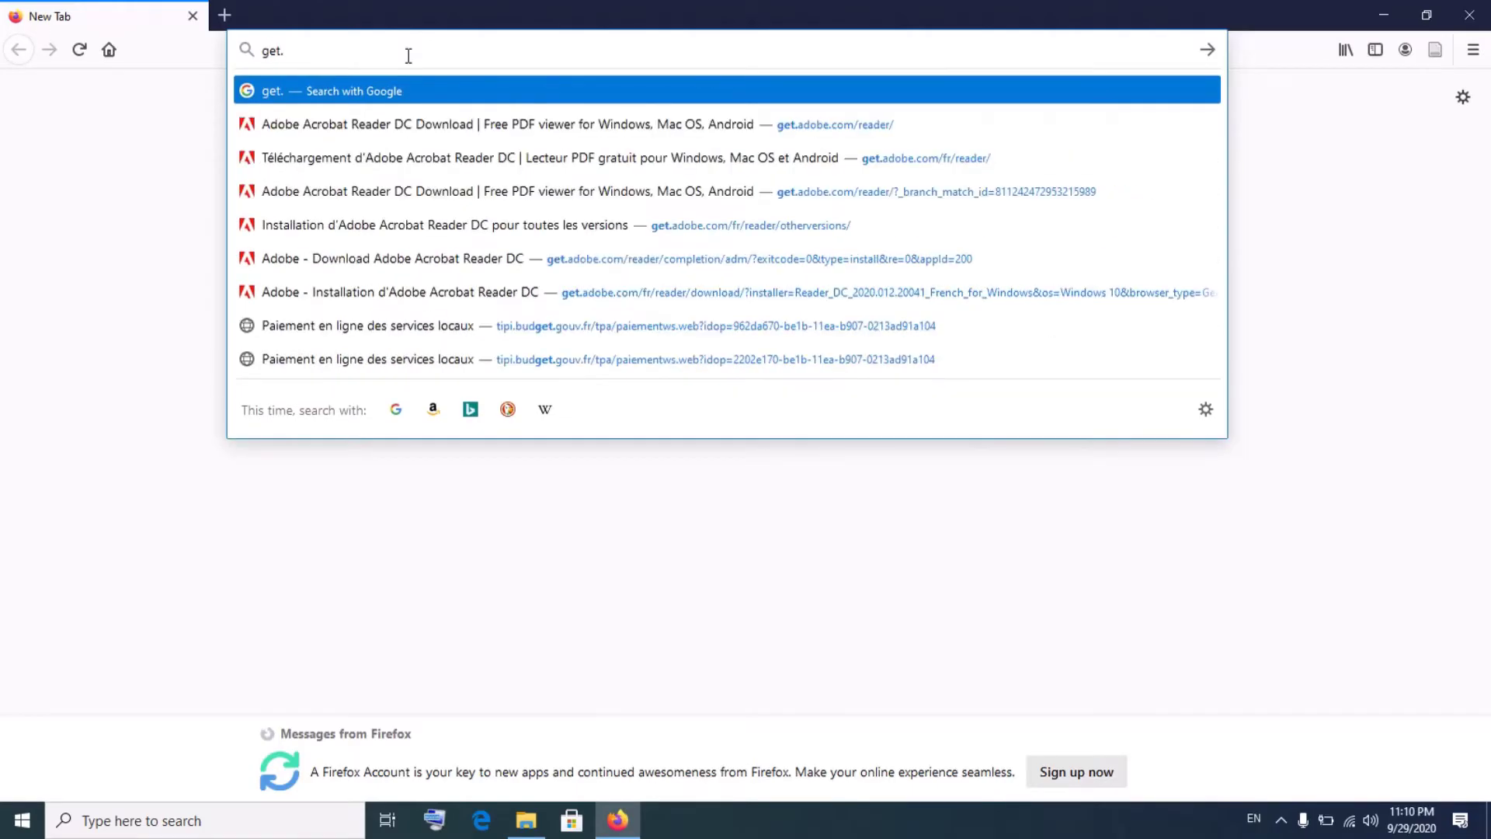
text(adob)
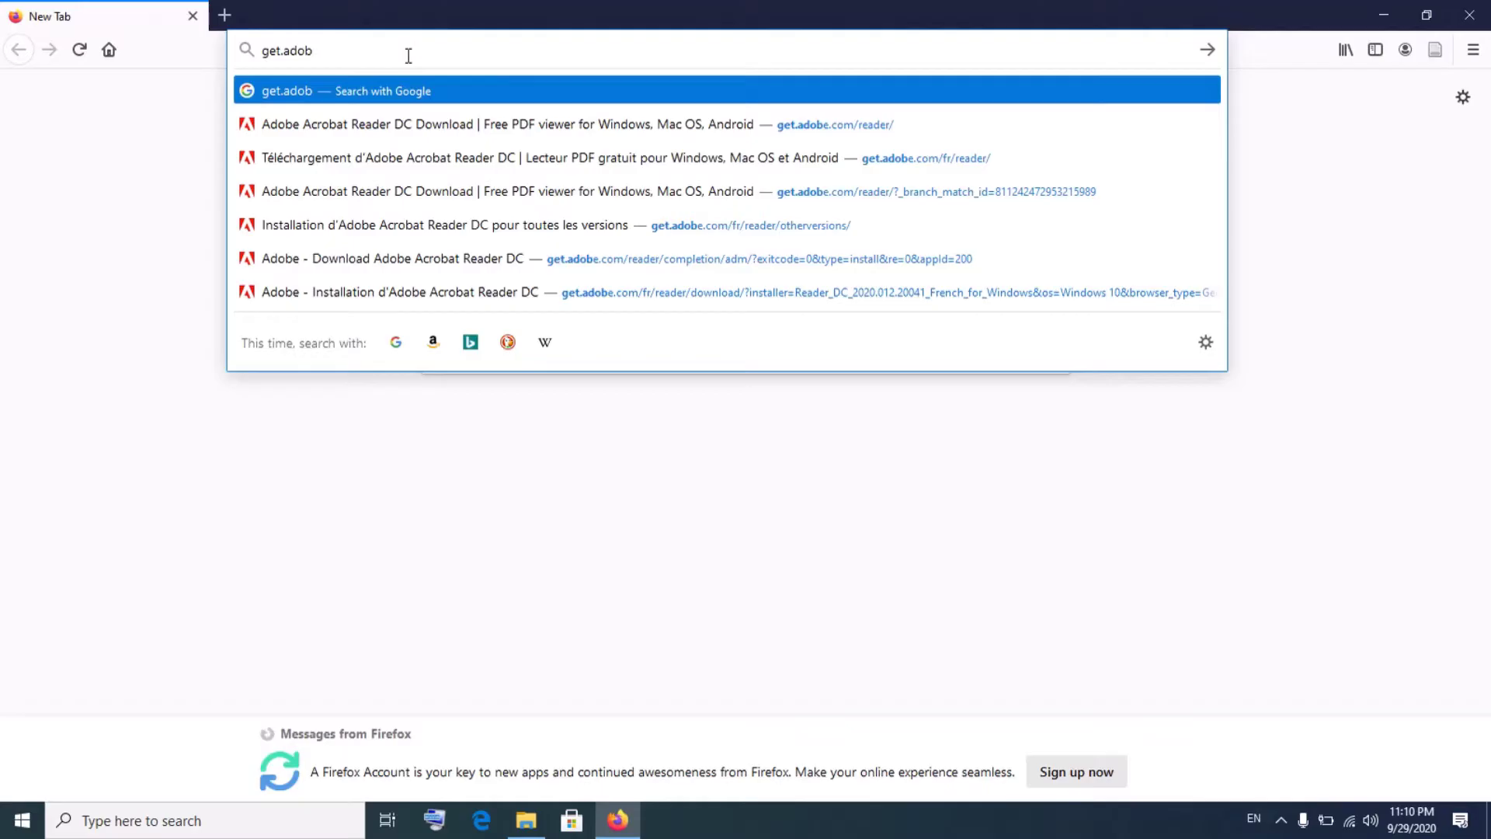
text(.com)
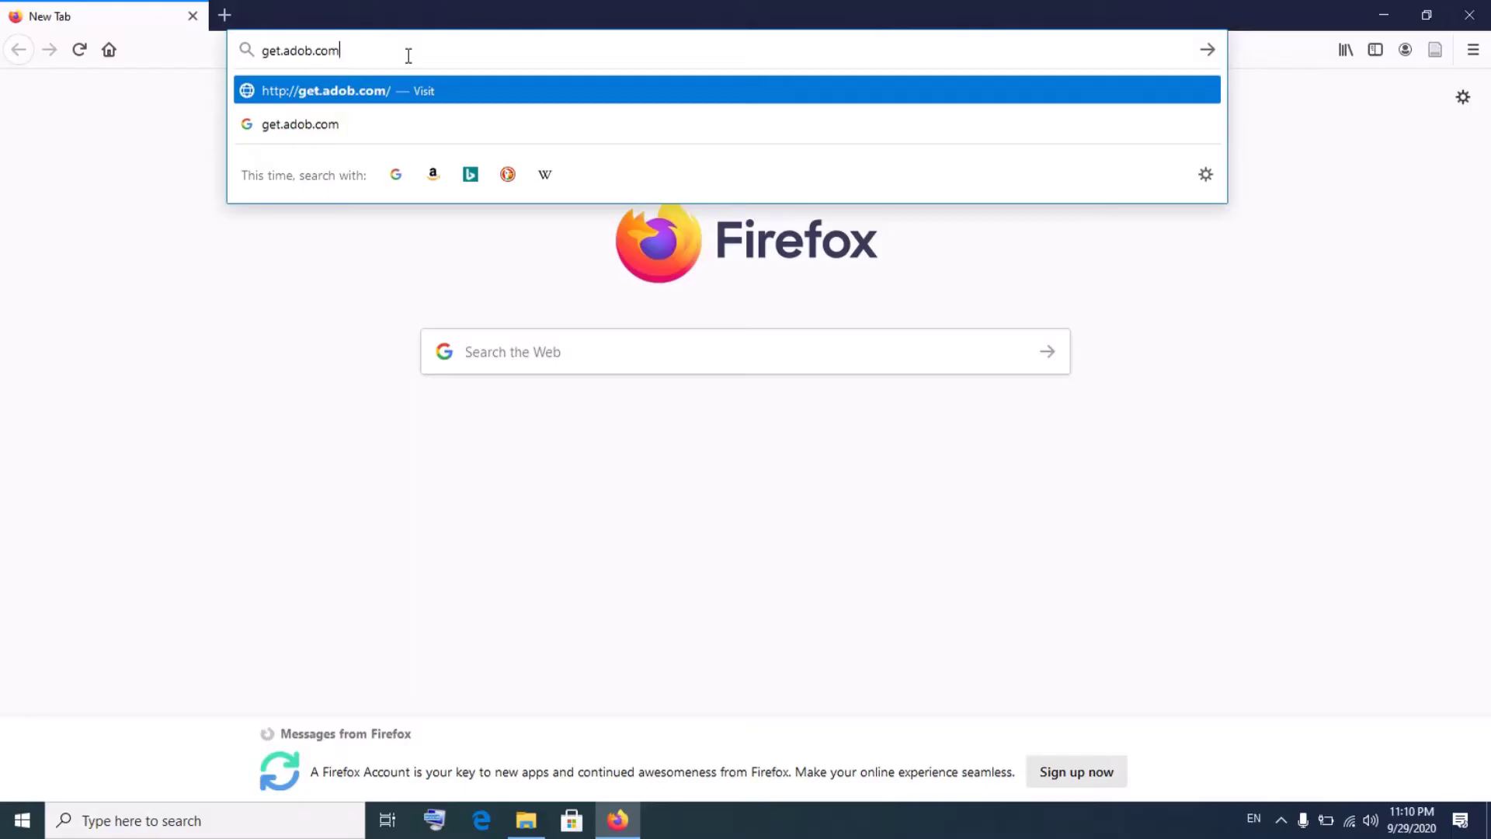
text(.)
key(BackSpace)
key(BackSpace)
key(BackSpace)
key(BackSpace)
key(BackSpace)
key(BackSpace)
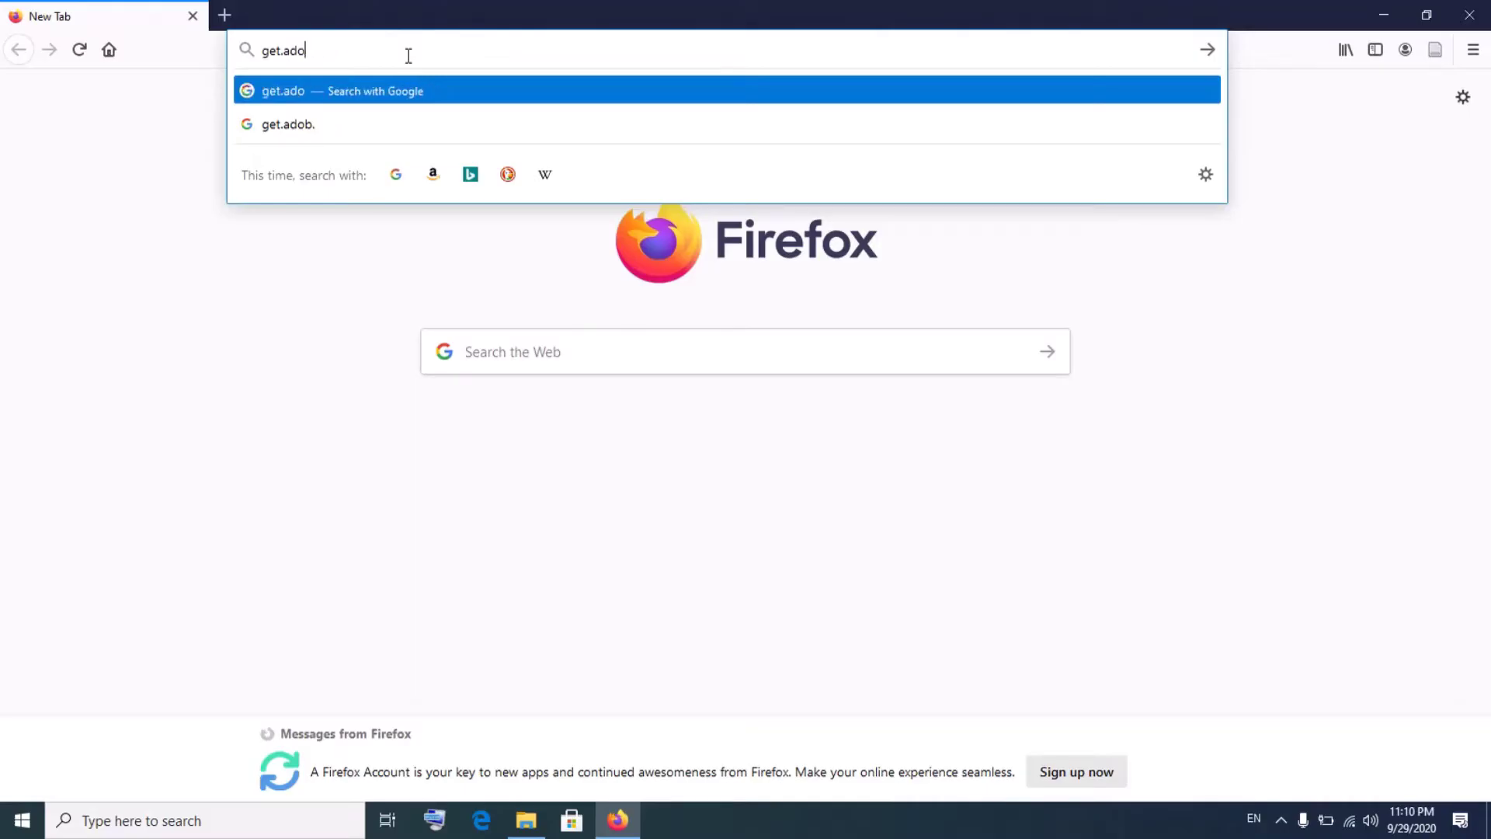
key(BackSpace)
key(BackSpace)
key(BackSpace)
key(BackSpace)
key(BackSpace)
key(BackSpace)
key(BackSpace)
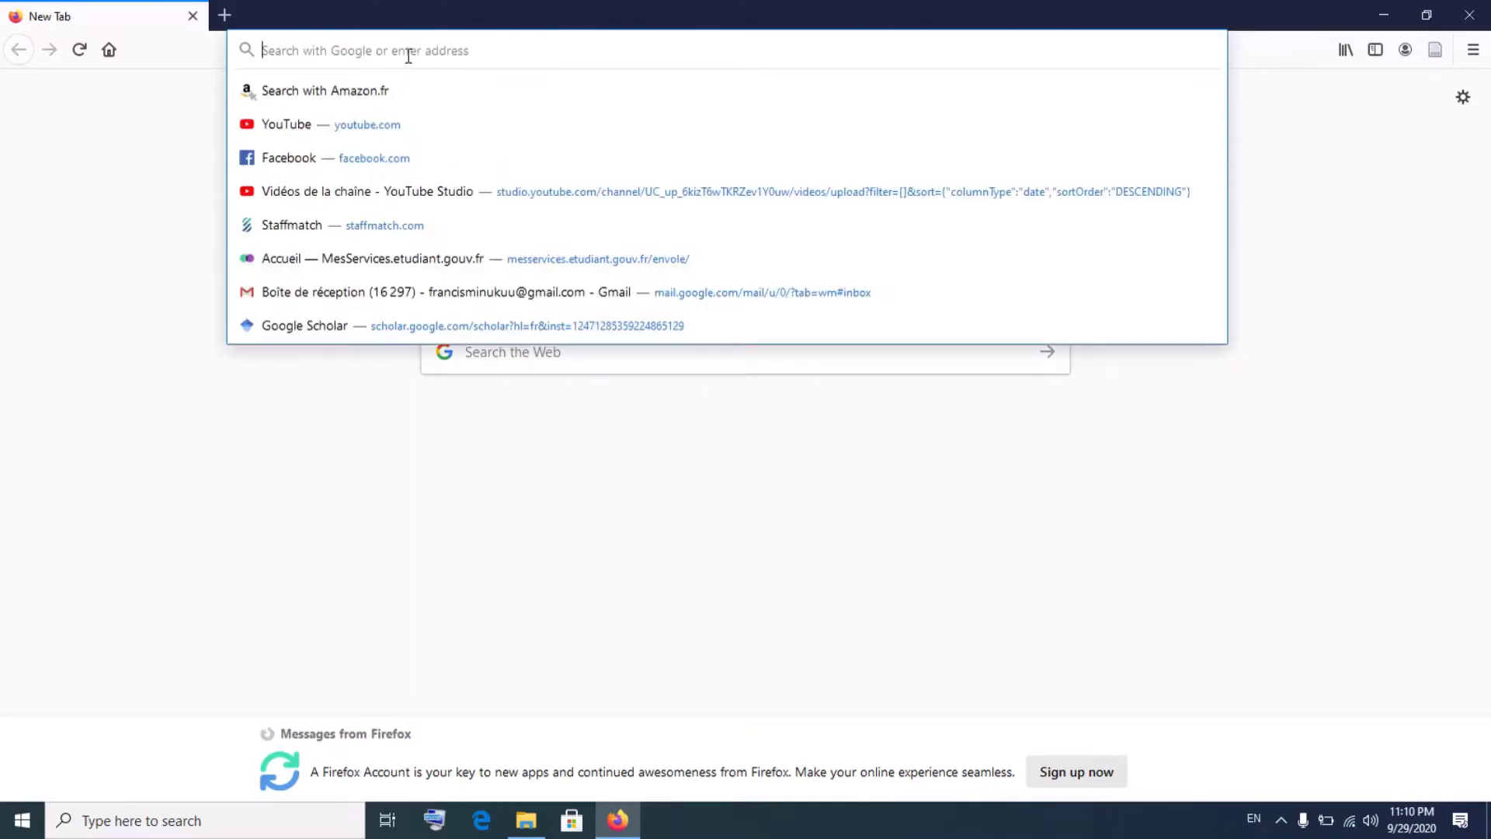
key(super+plus)
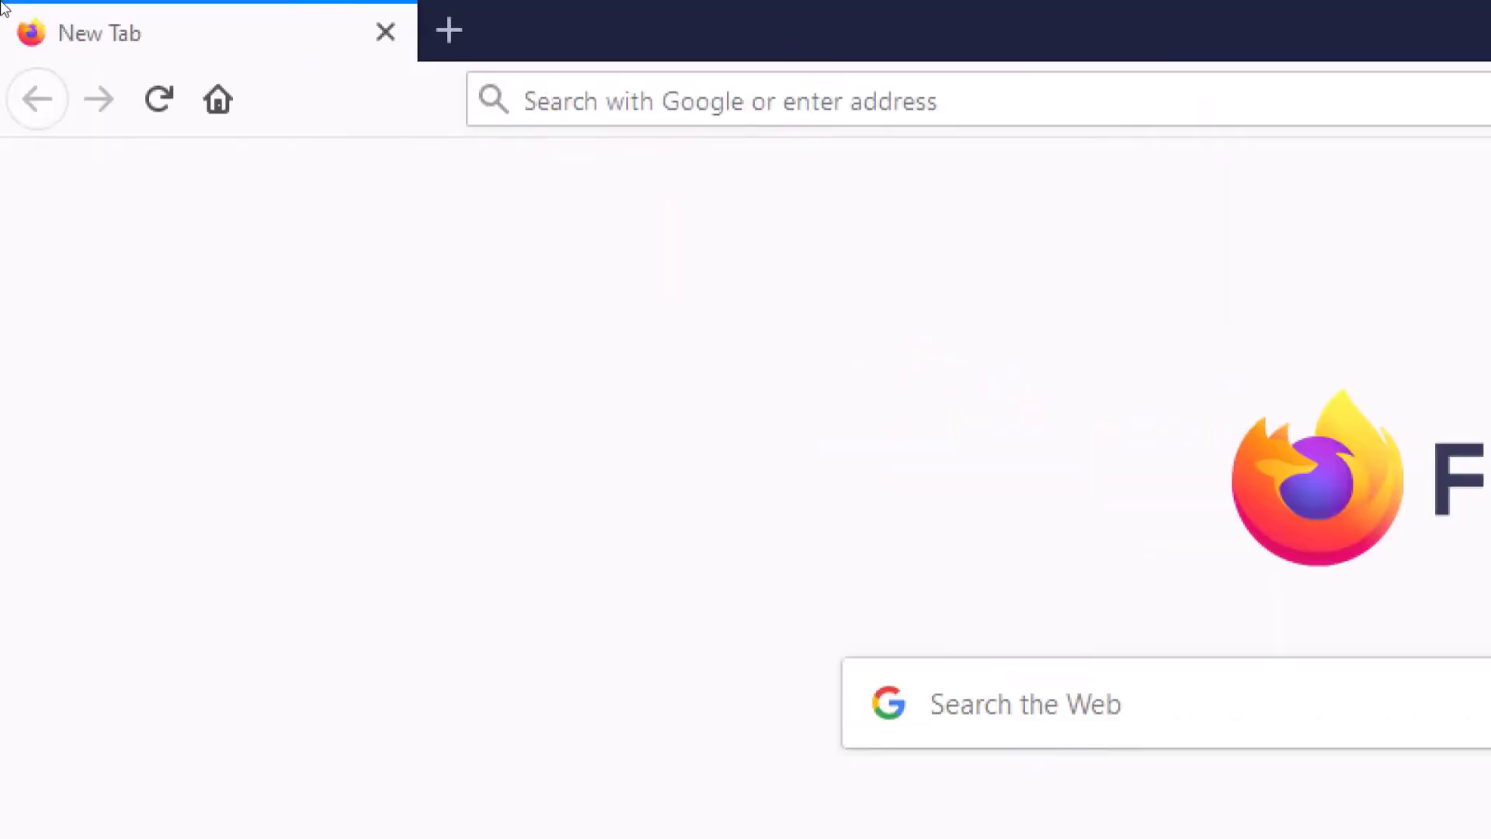
- Enter get.adobe.com/fr/reader in Firefox's address bar, correcting the mistyped domain
click(526, 101)
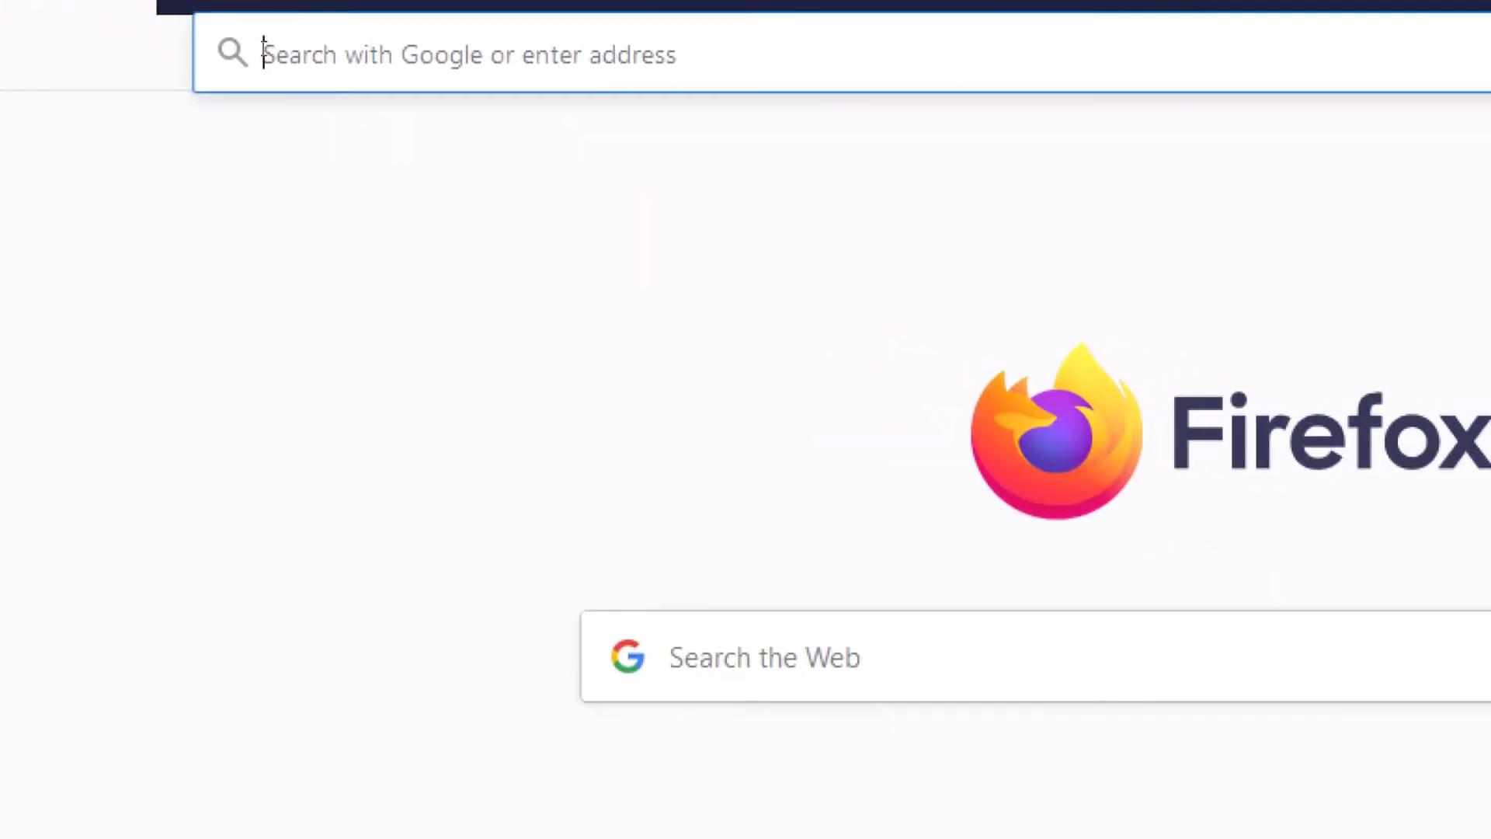
text(get)
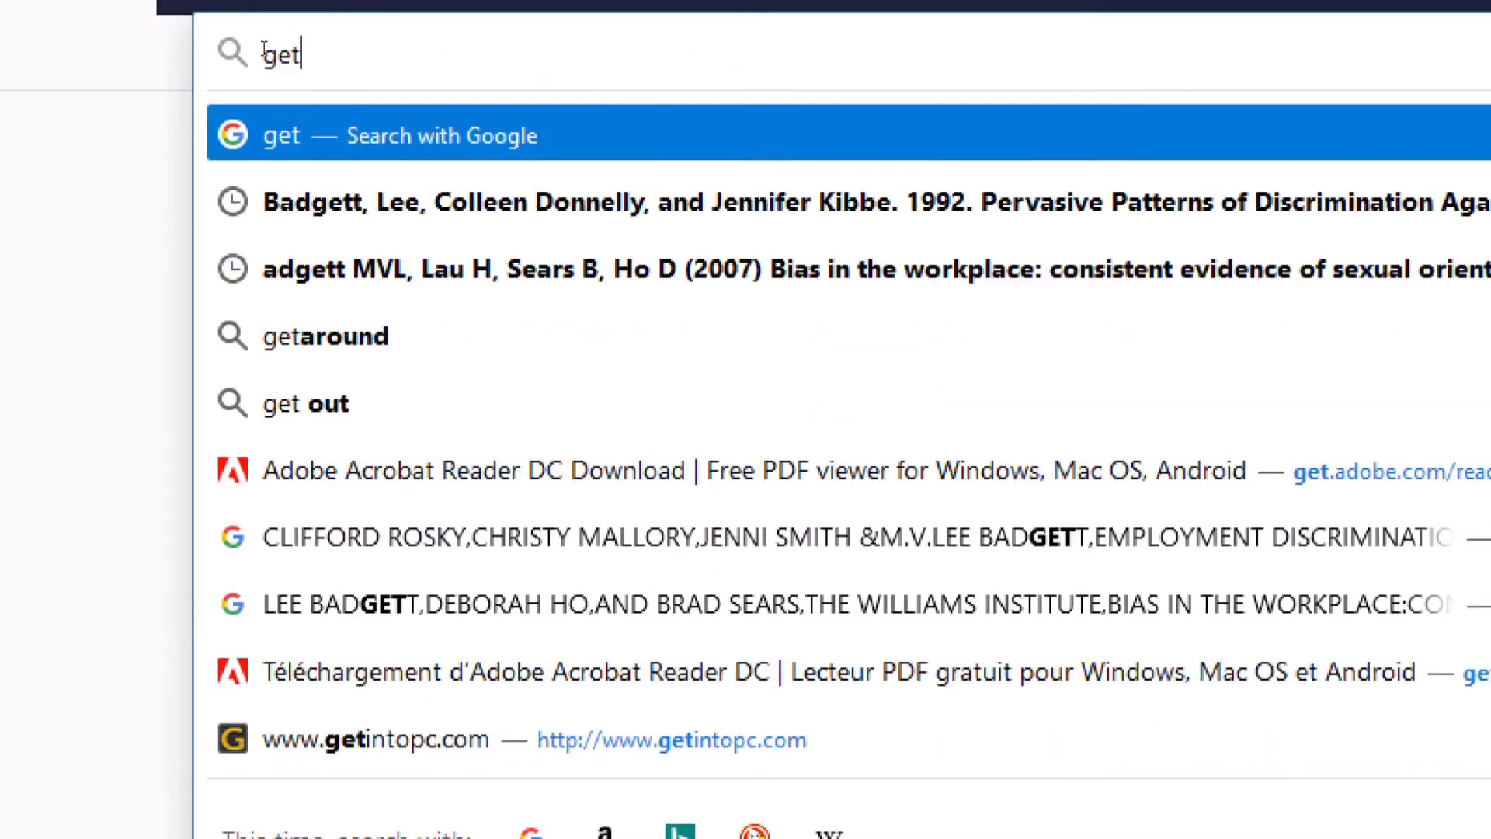
text(.co)
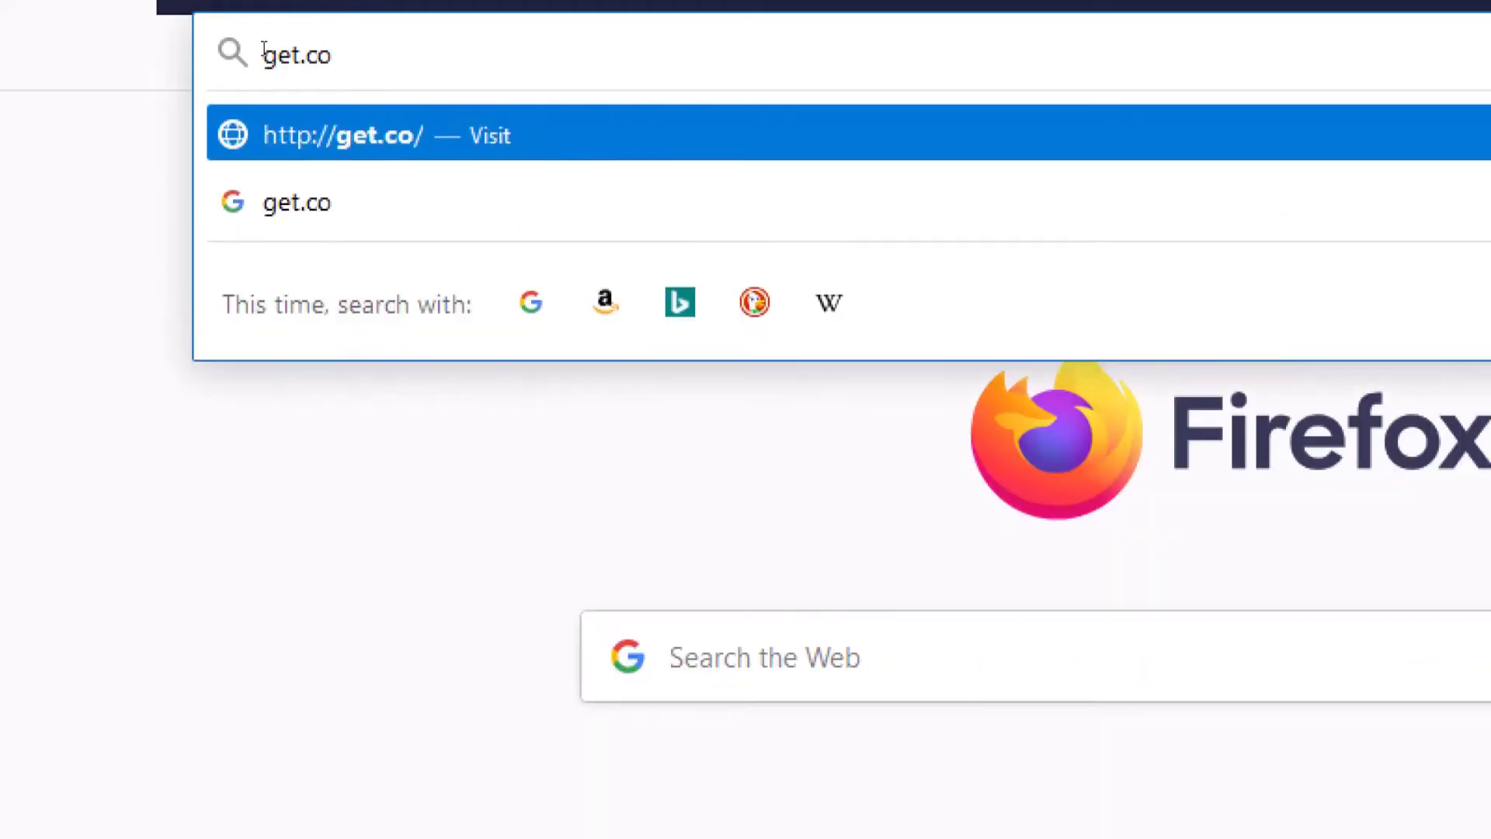
text(m)
key(BackSpace)
key(BackSpace)
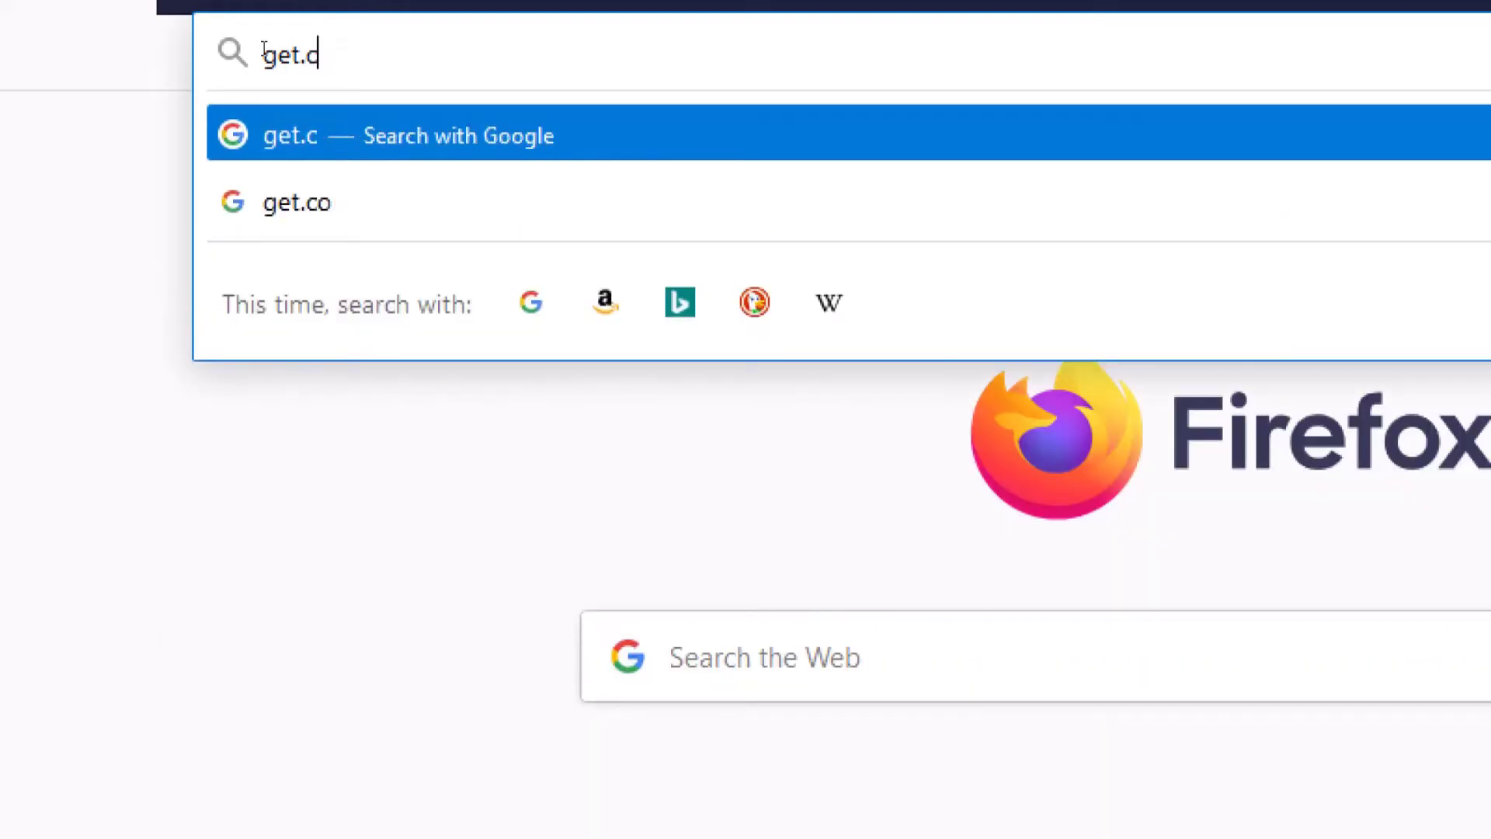
key(BackSpace)
text(ad)
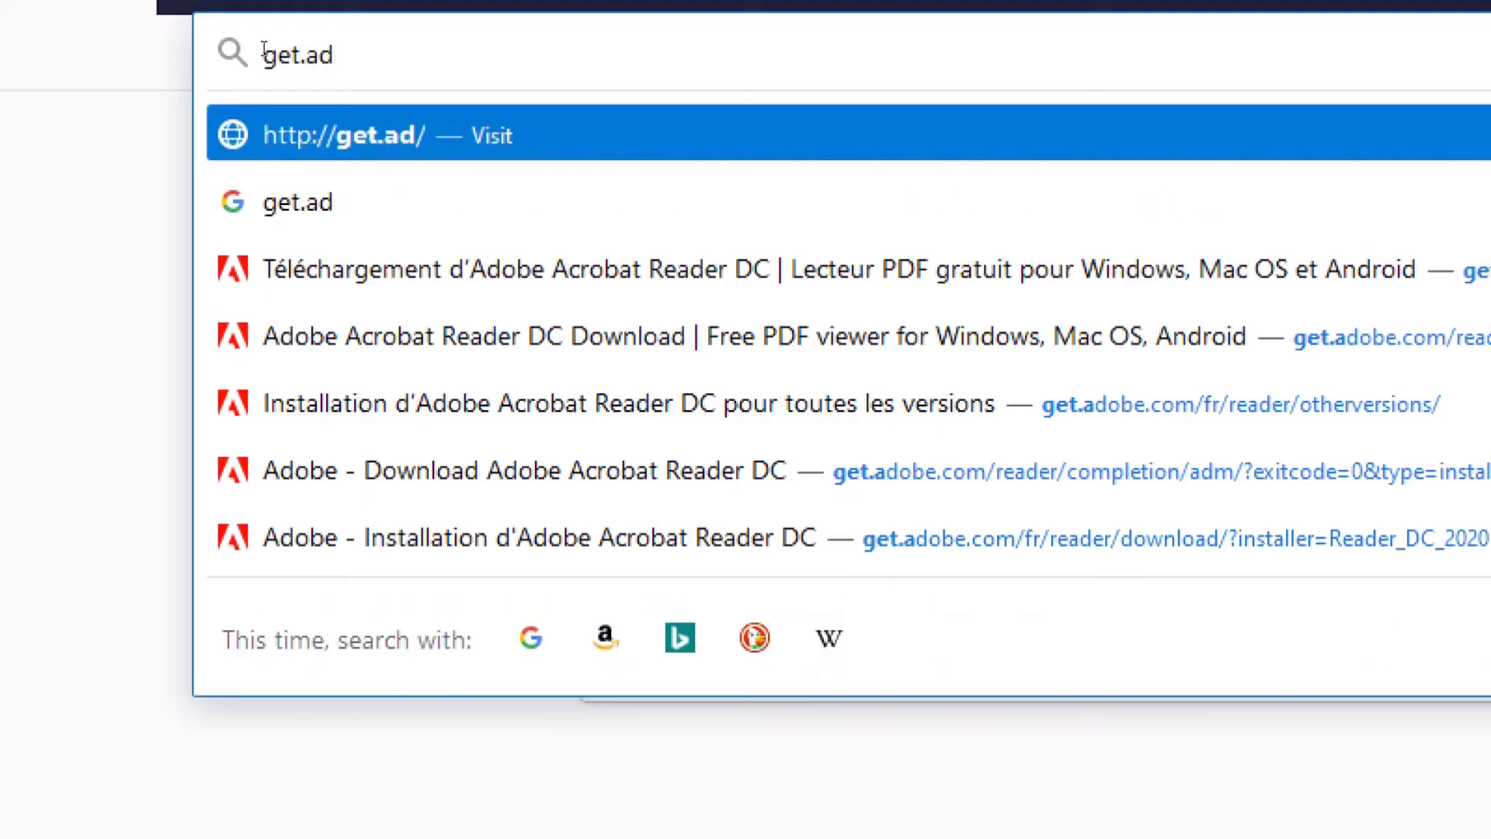
text(obe)
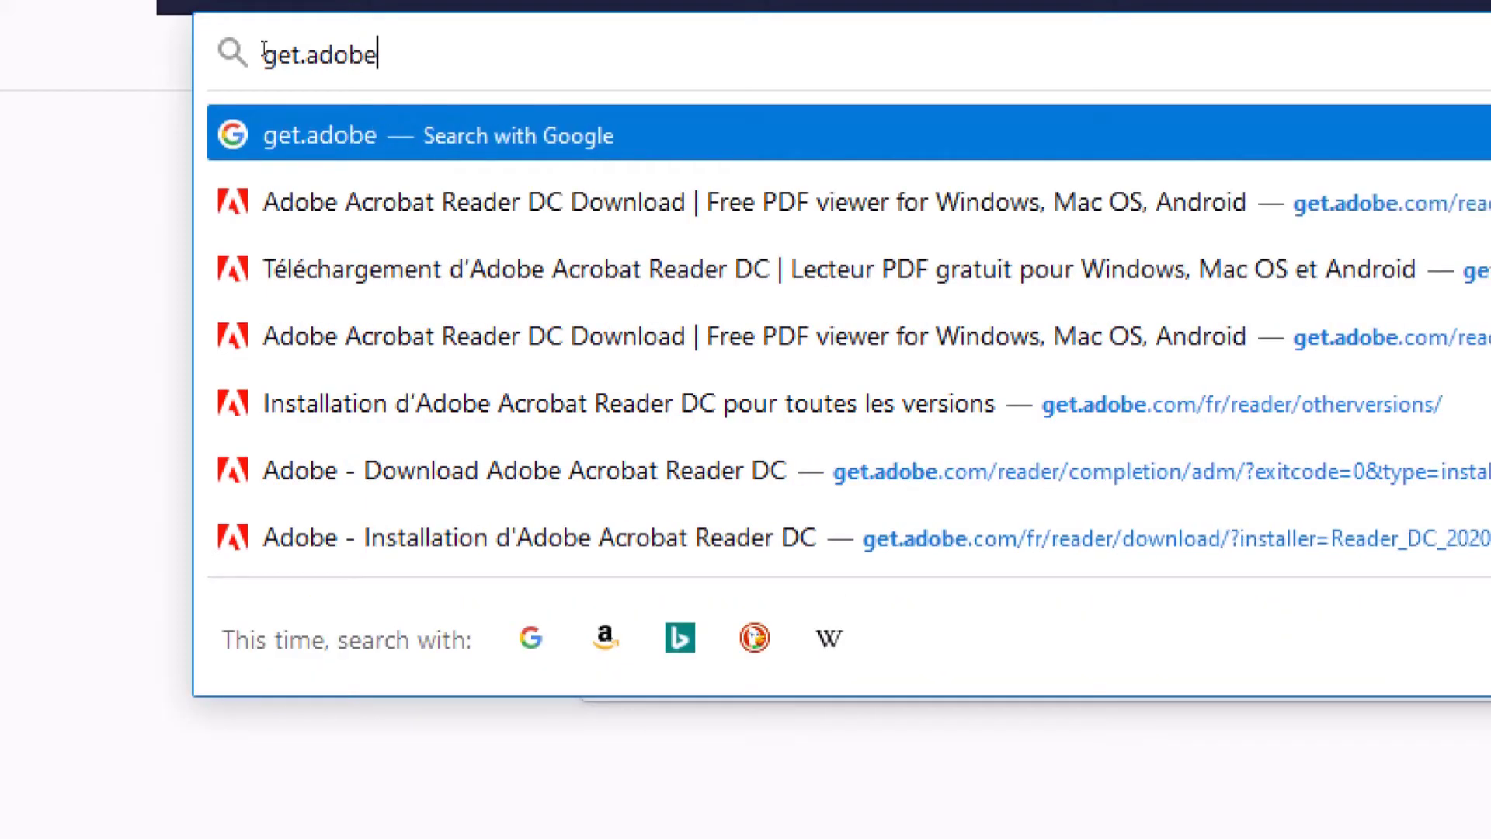
text(.)
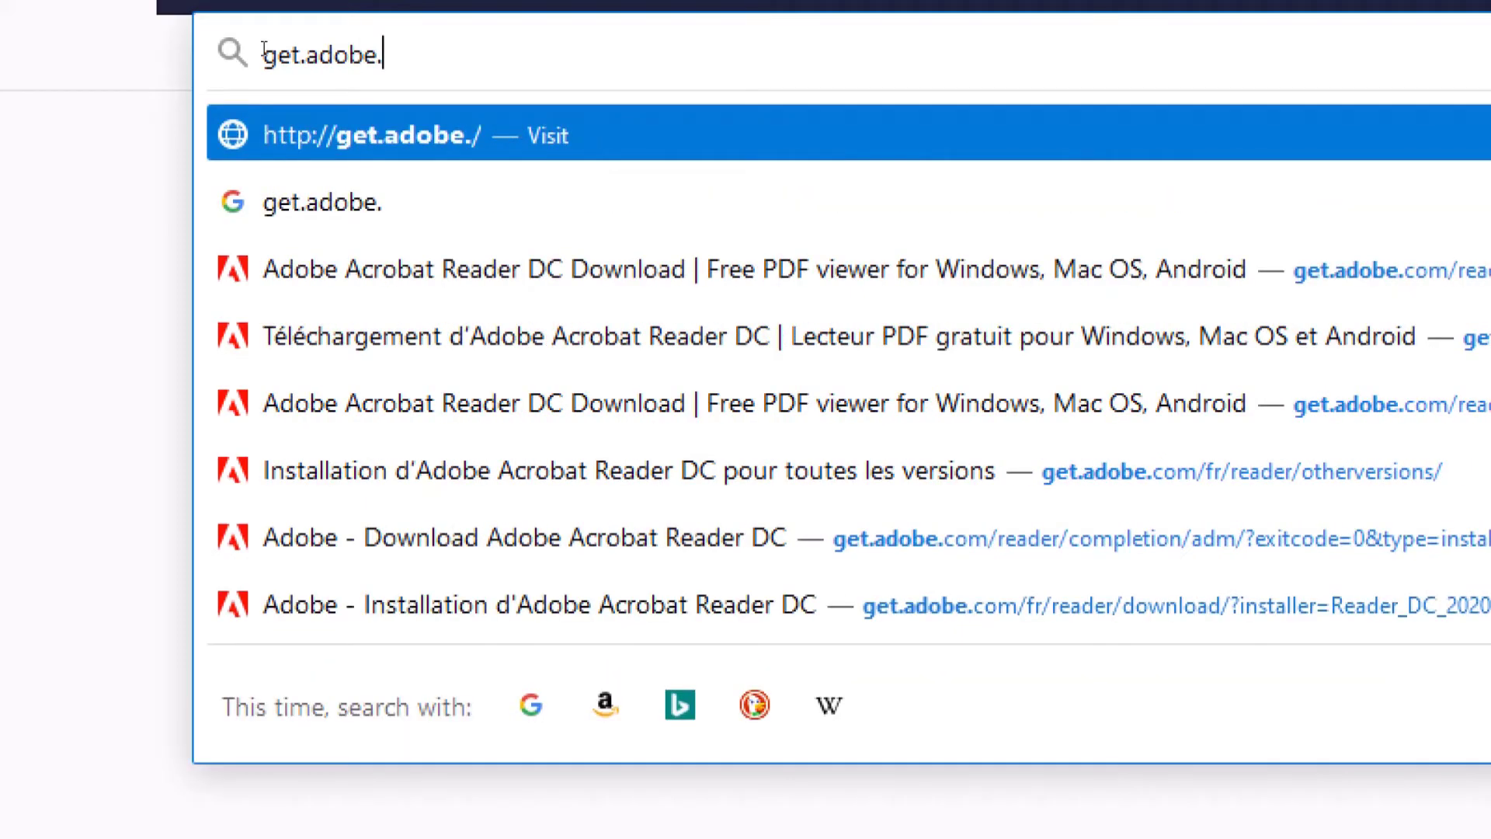
text(co)
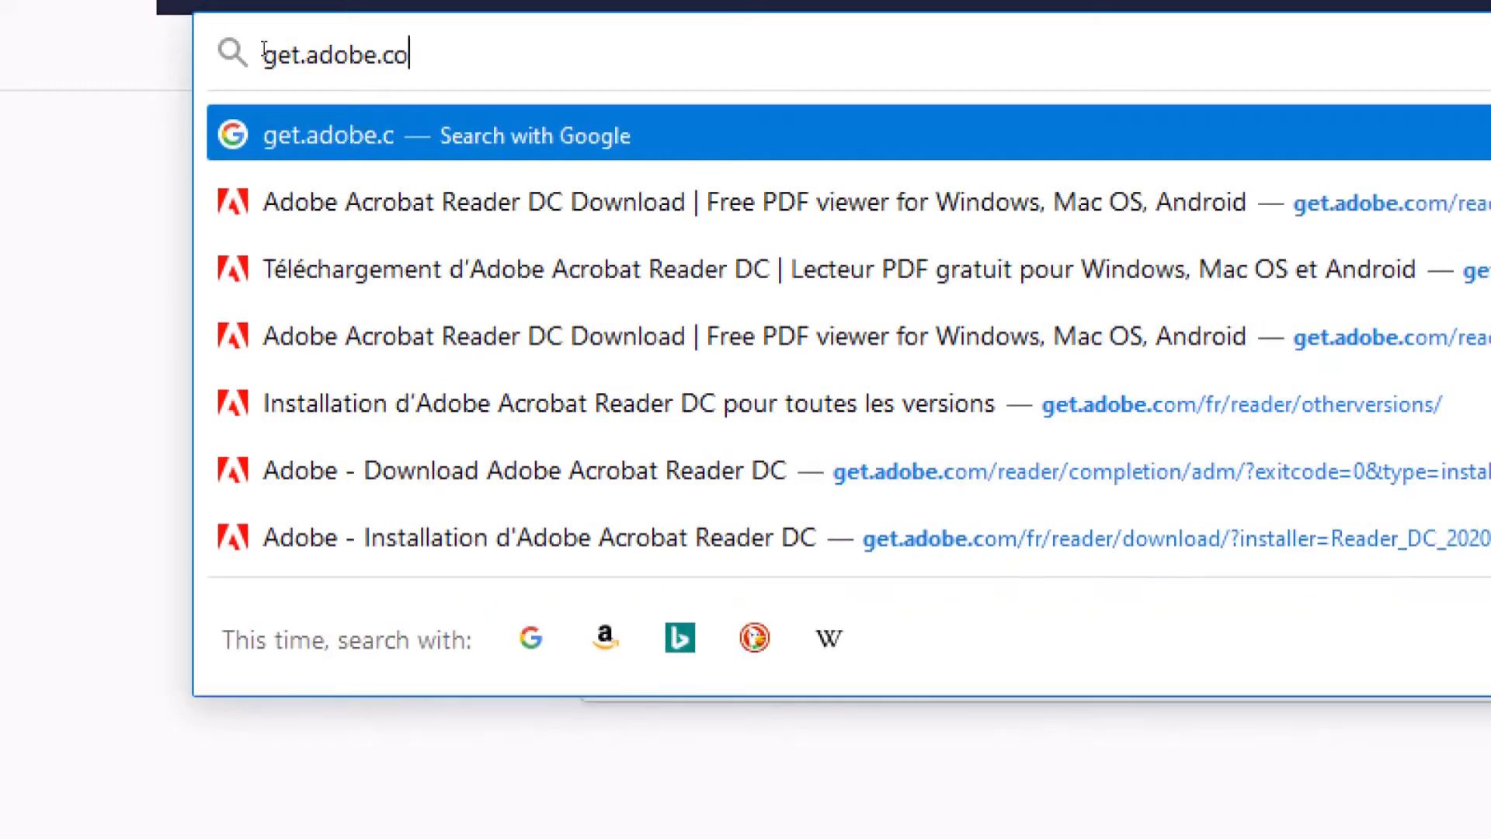
text(m)
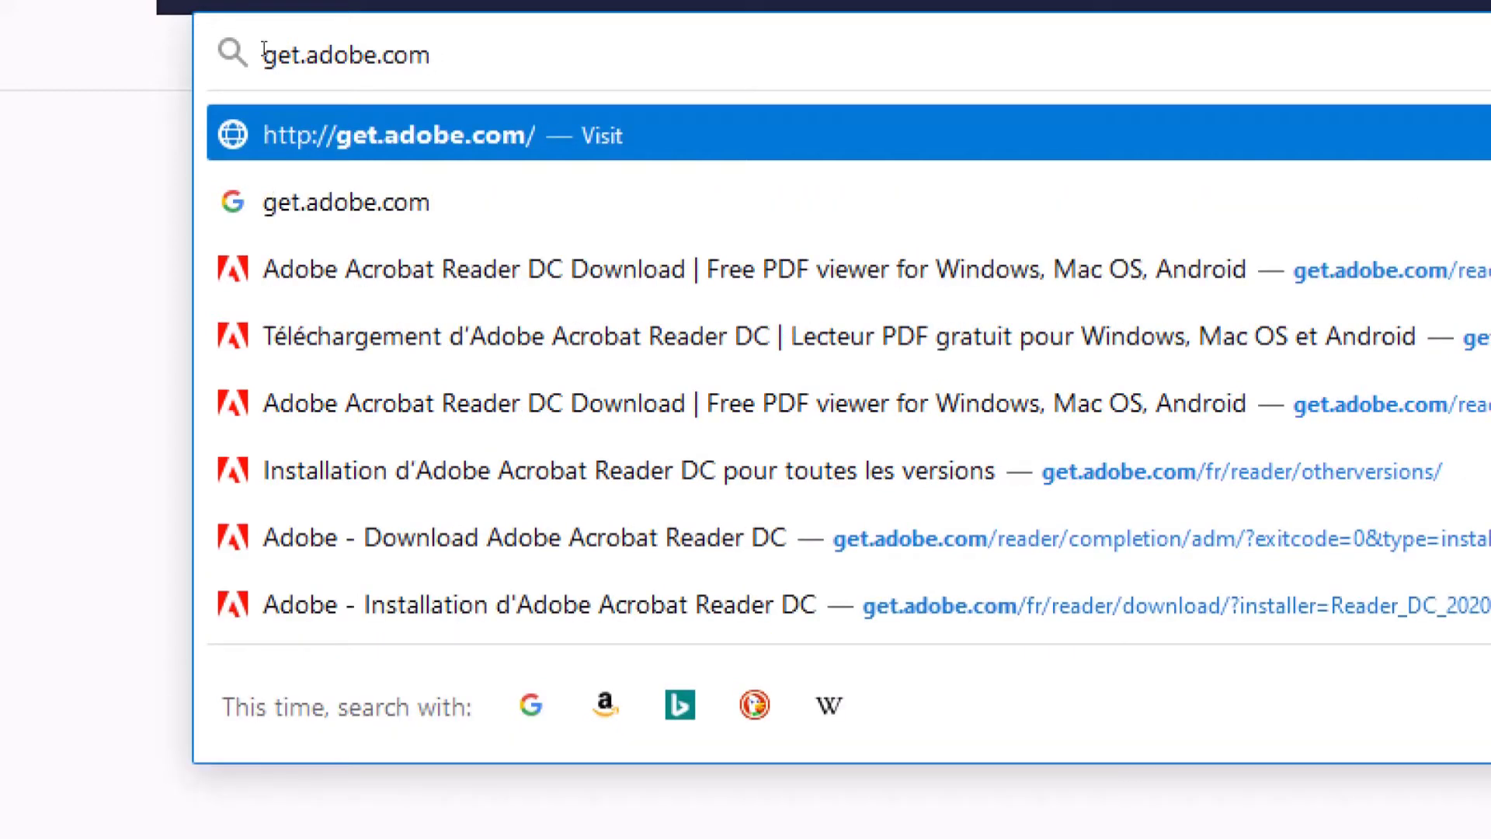
text(/fr)
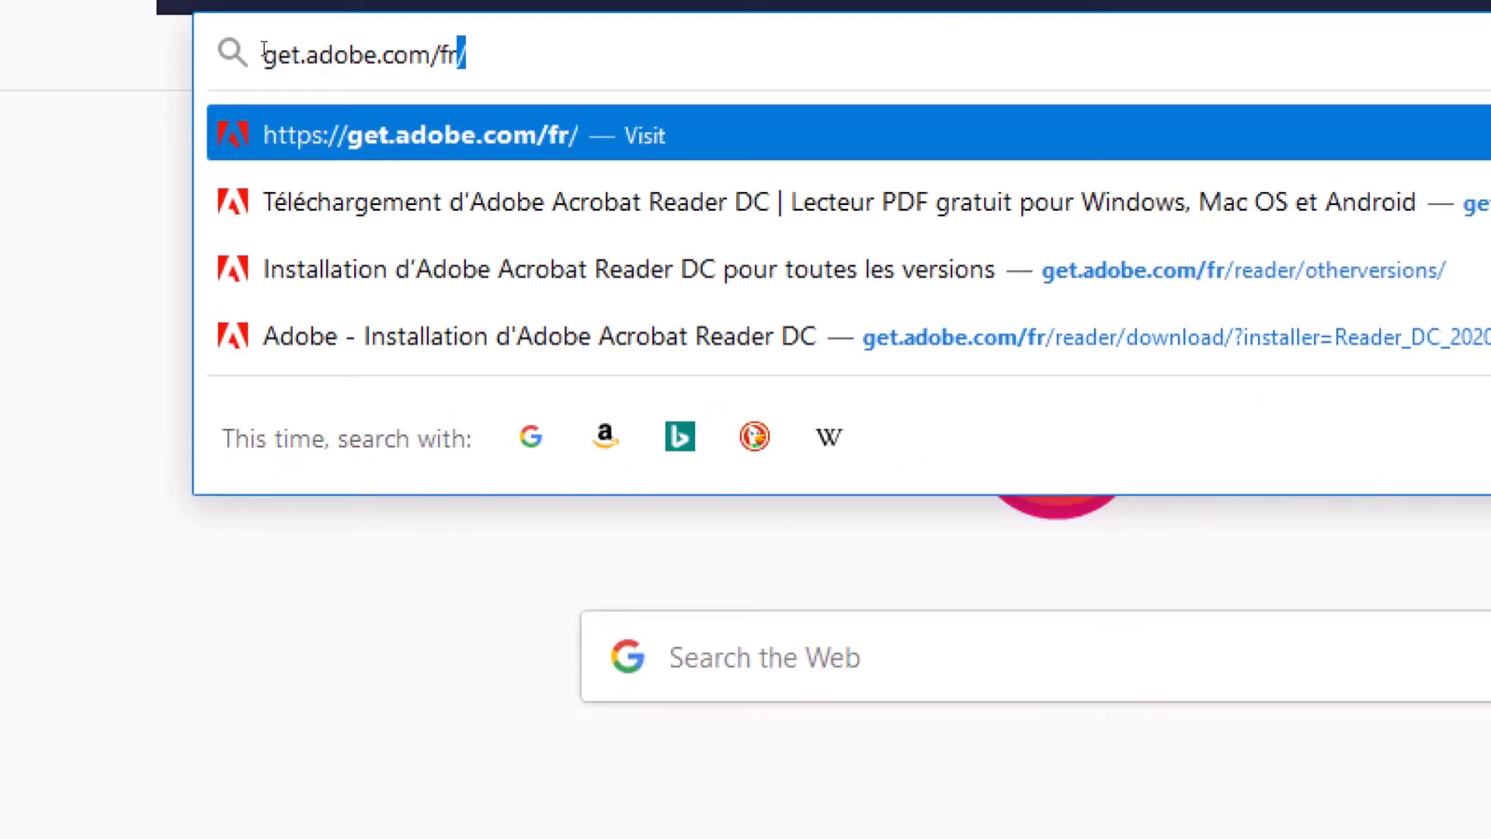
text(/)
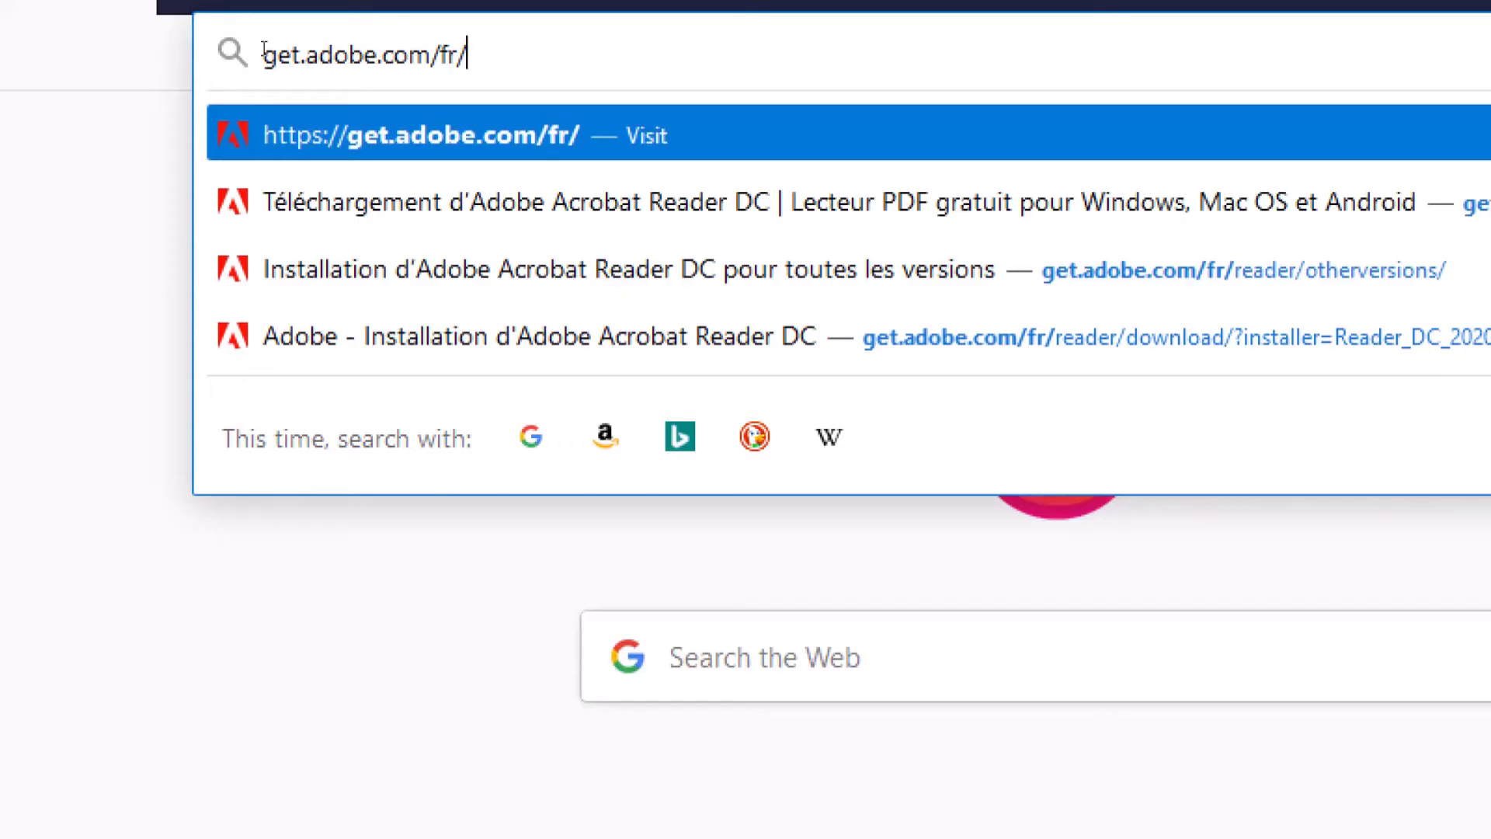
text(reader/)
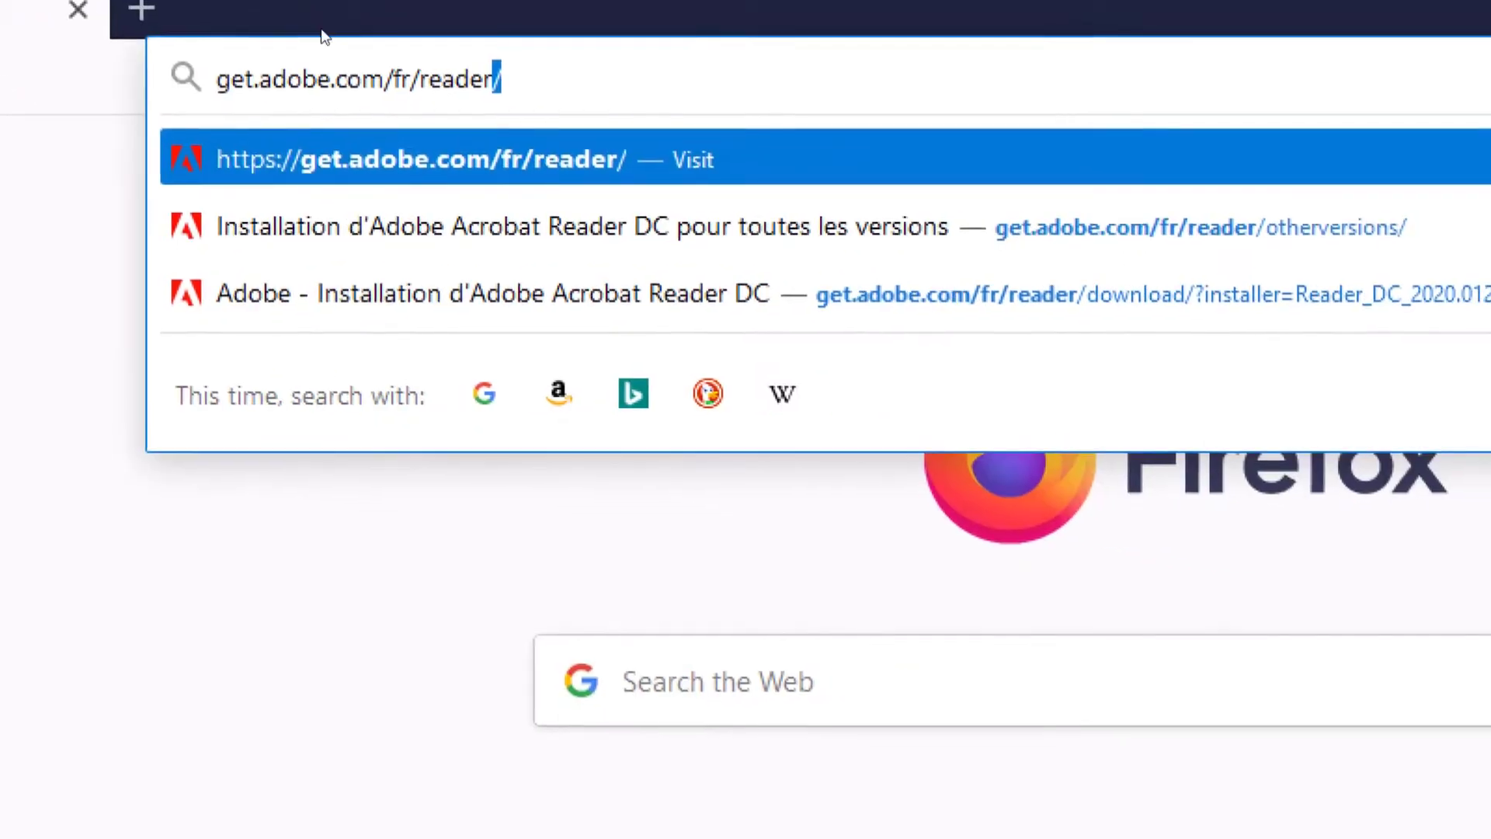
drag(514, 69, 171, 52)
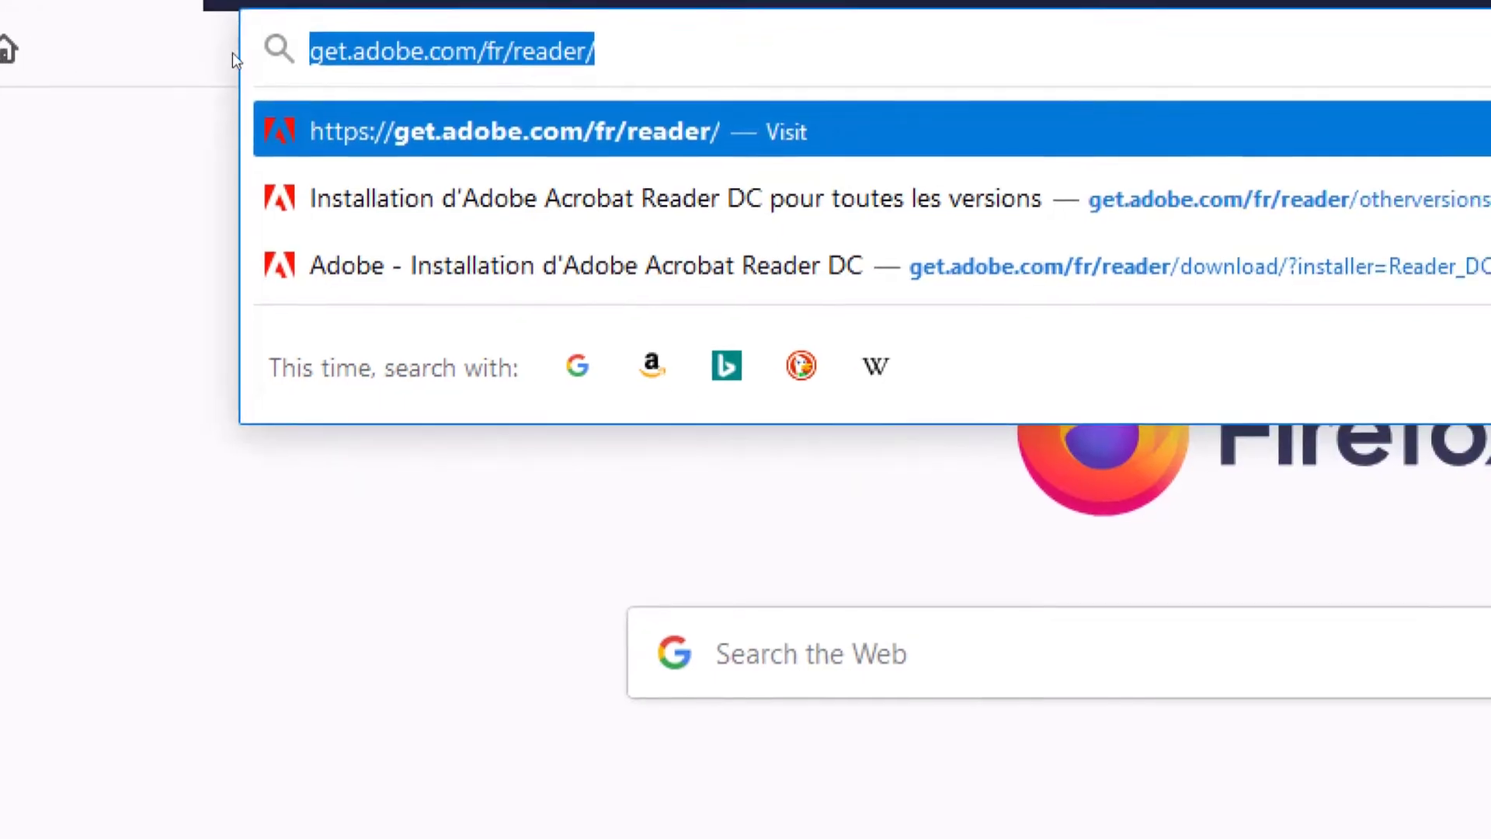
click(796, 102)
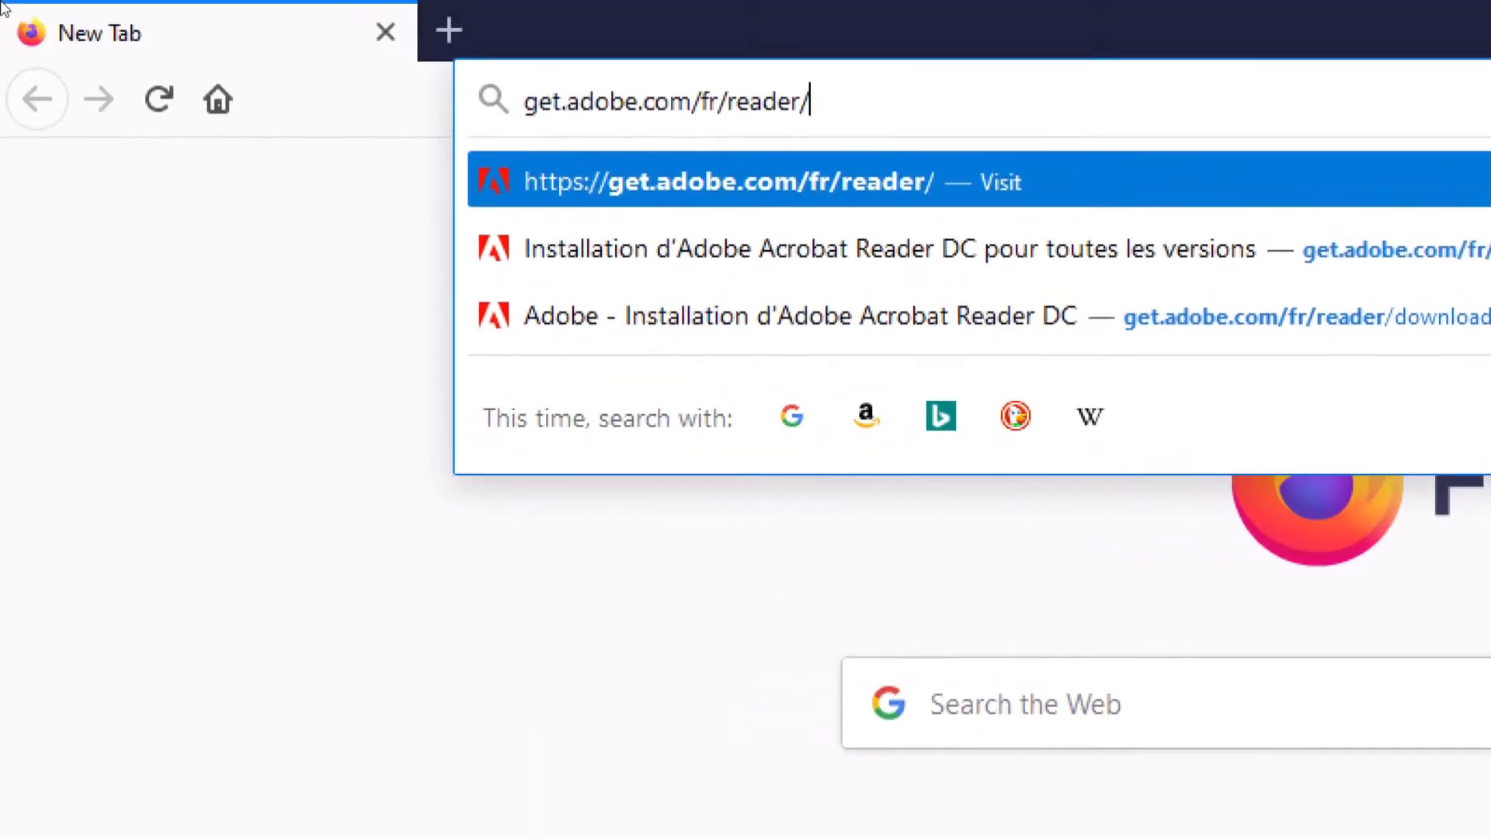
- Load get.adobe.com/fr/reader/ to show the Acrobat Reader DC download page
key(Return)
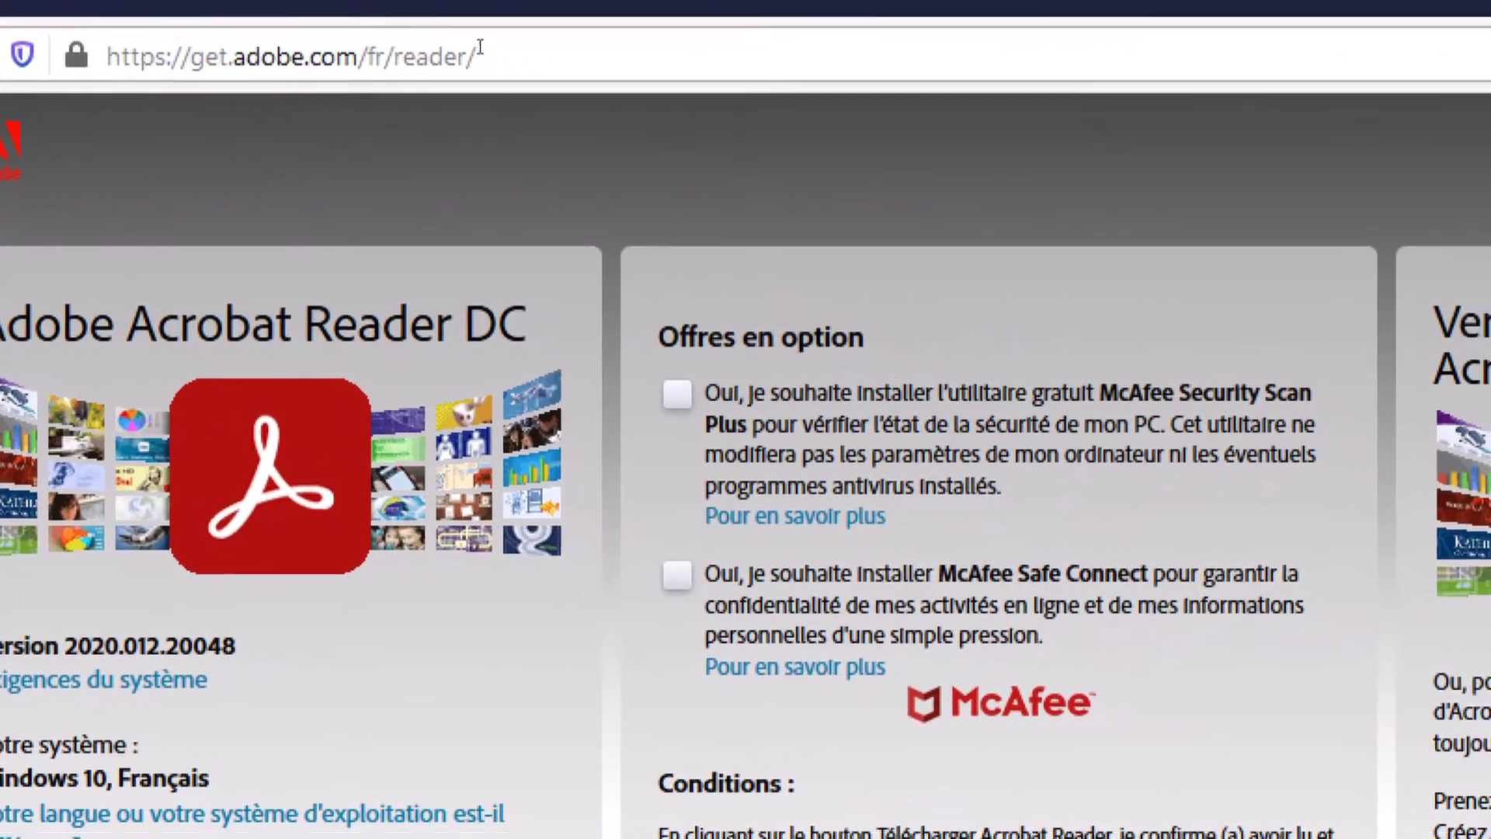
click(854, 86)
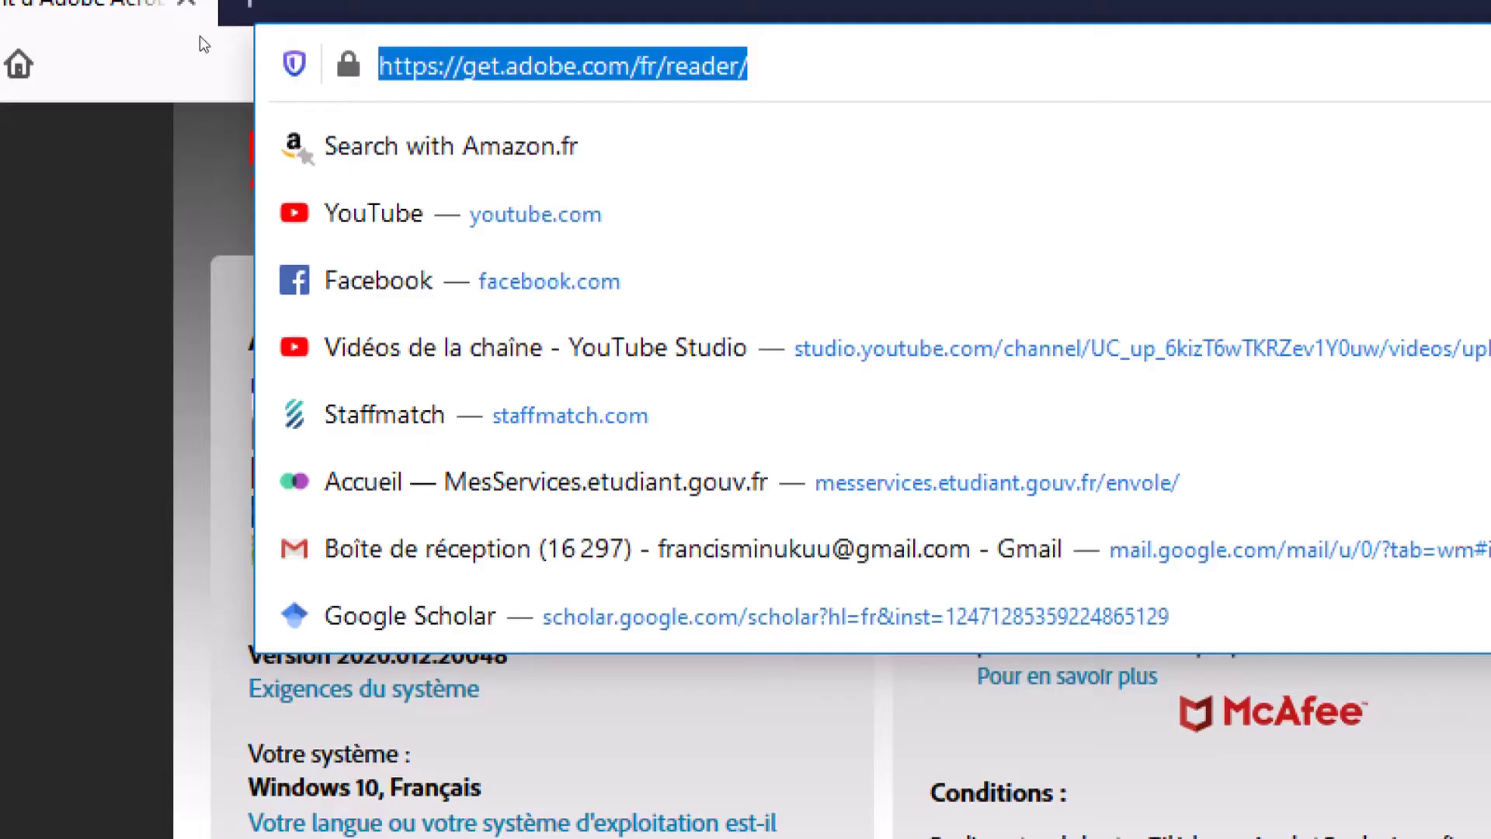
click(179, 184)
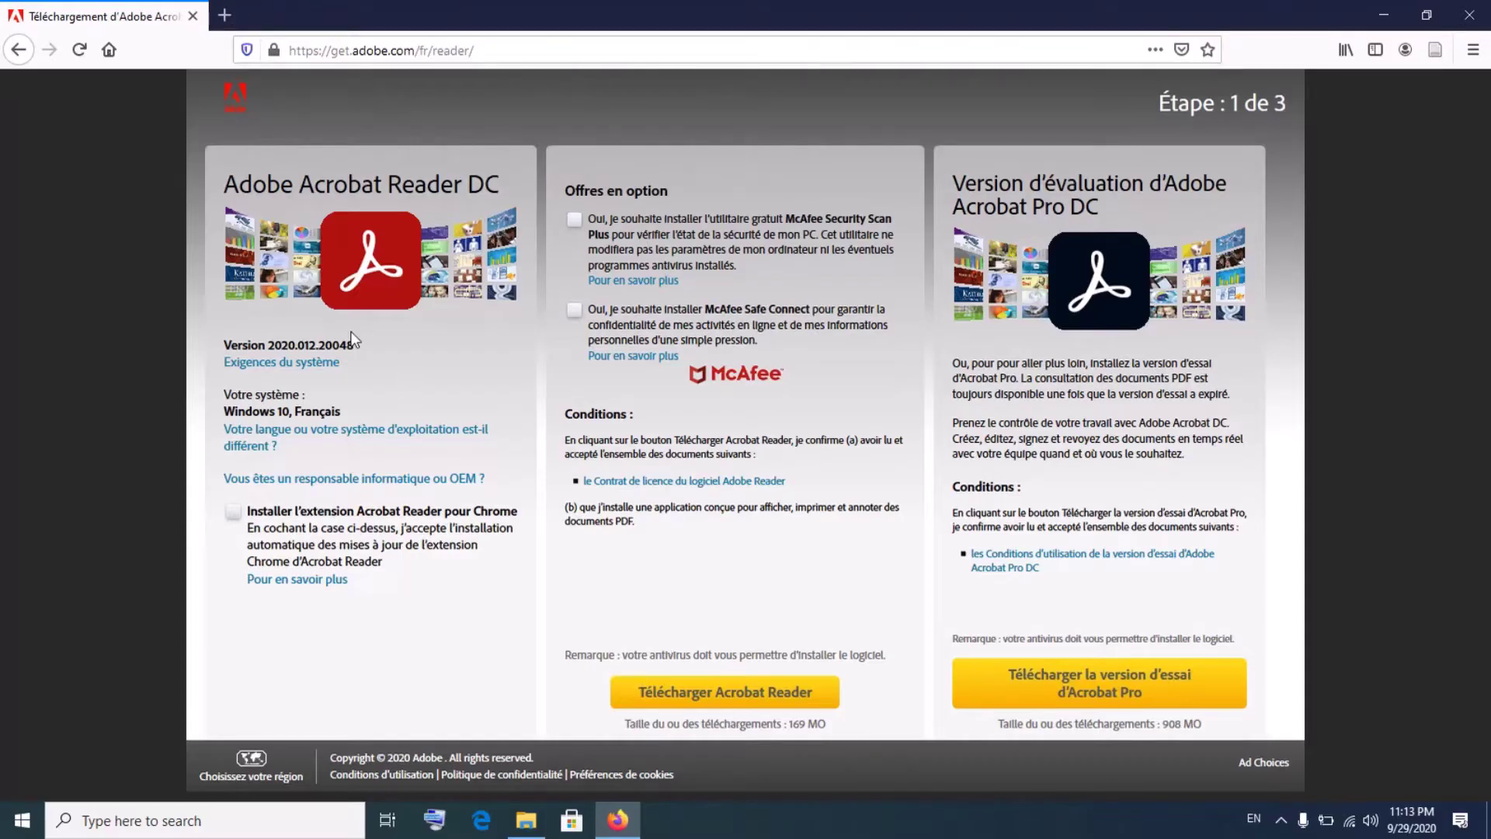
- Minimize Firefox and restore the File Explorer folder containing the ASP5A0 Master 2 Épidémiologie PDF
click(1387, 19)
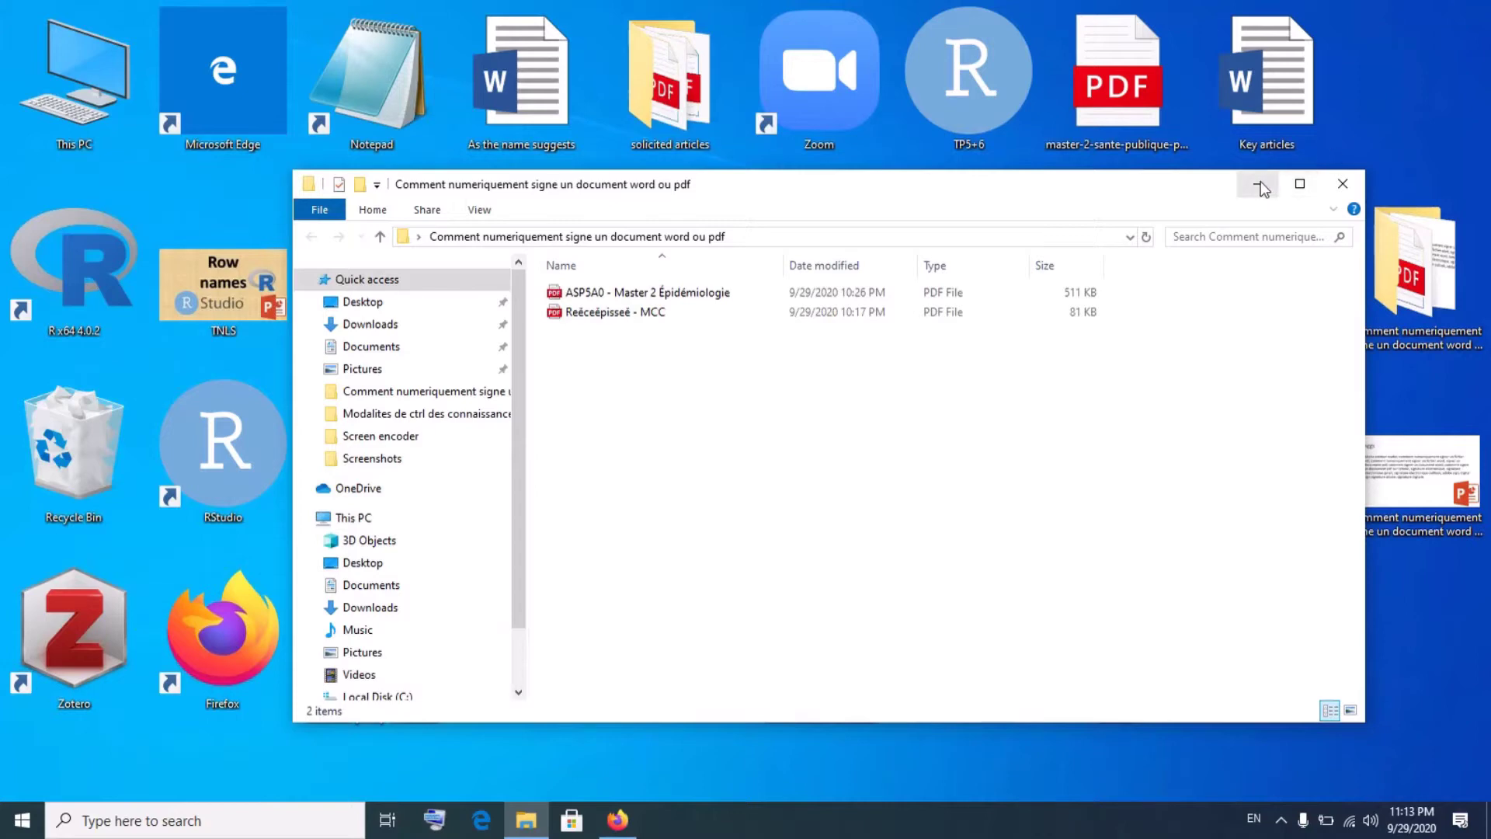
click(1260, 187)
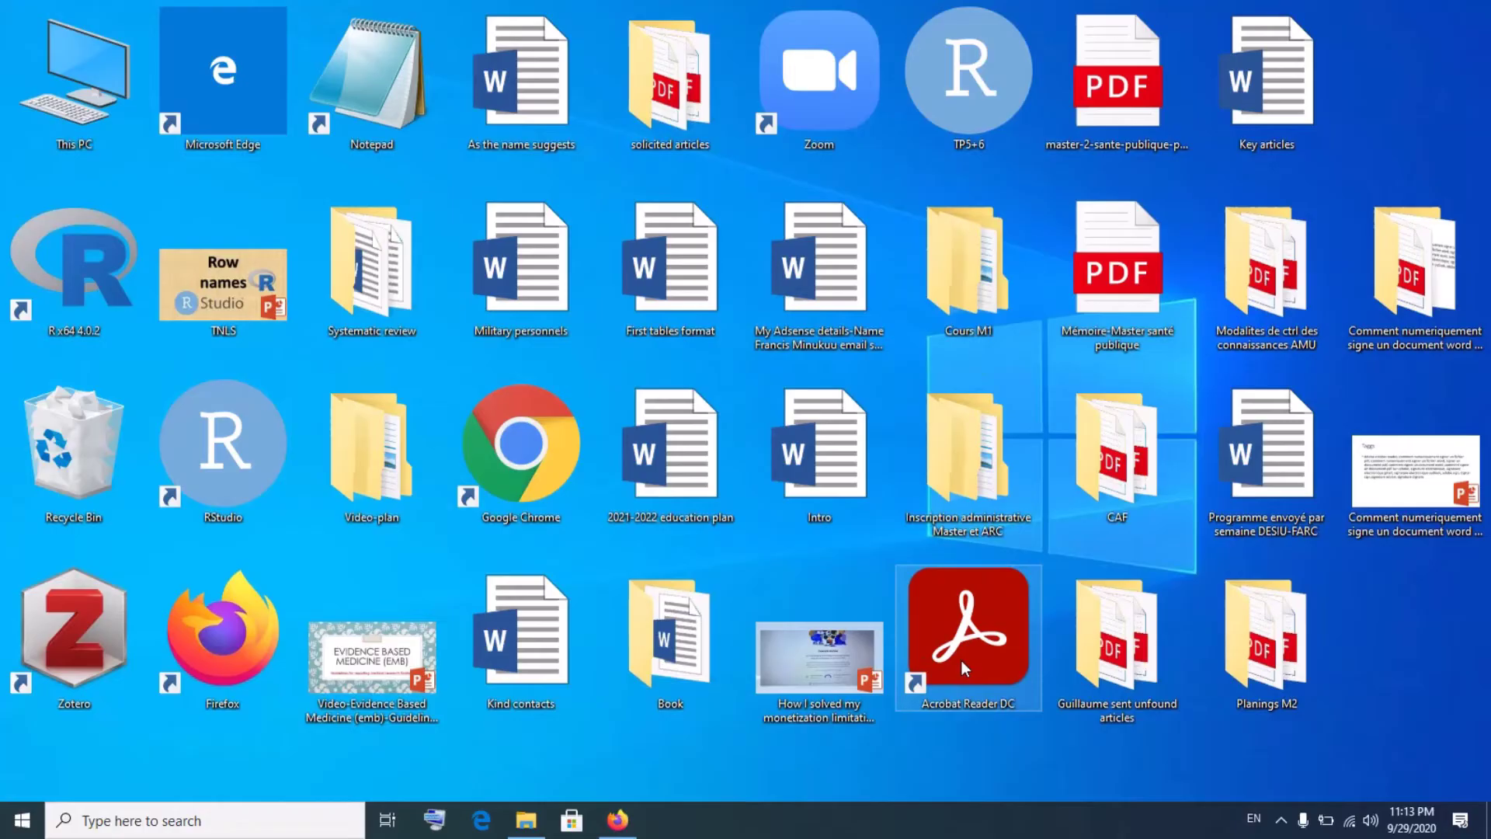
mouse_move(526, 821)
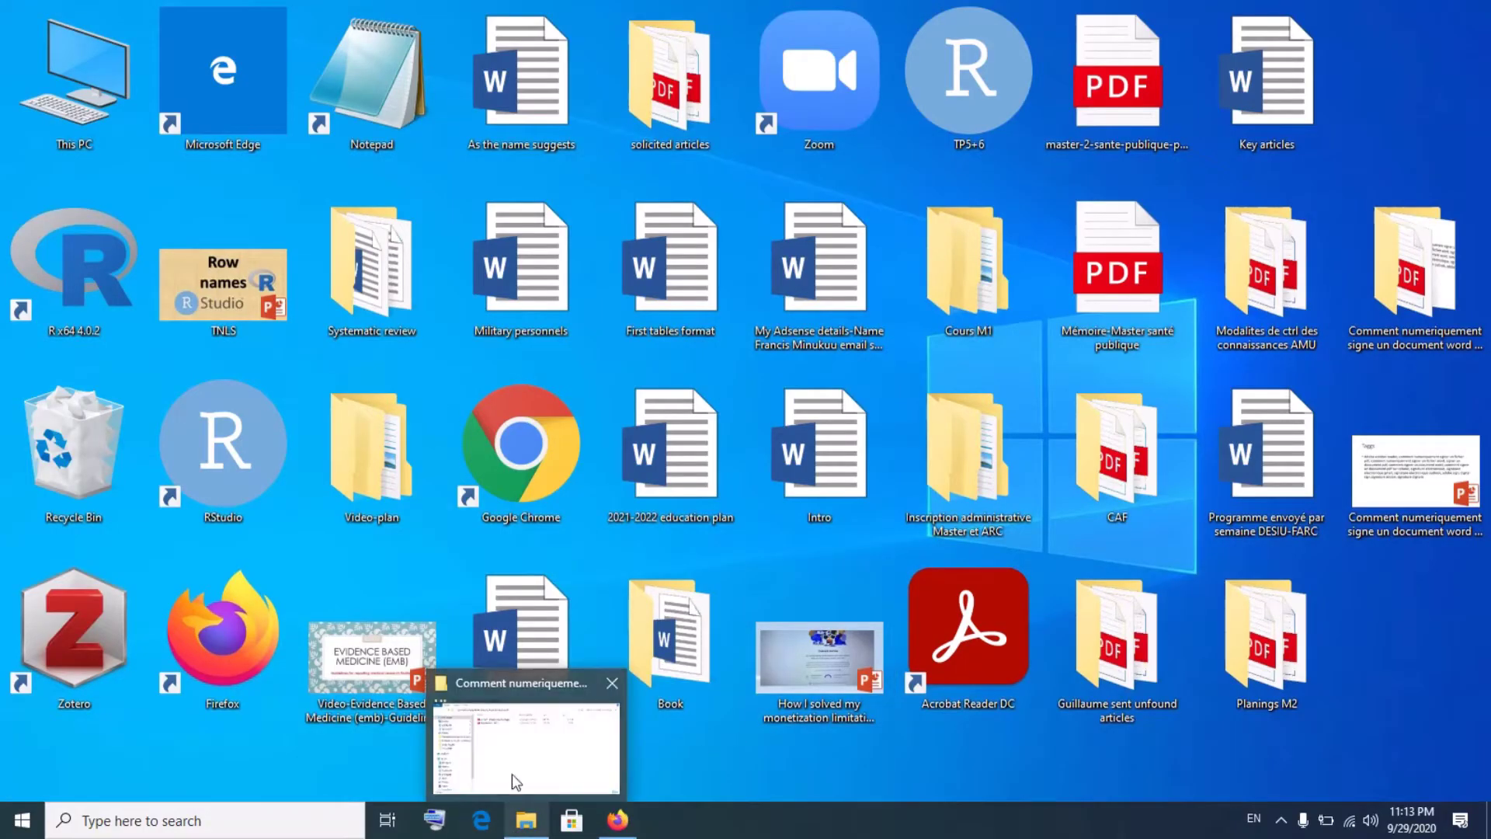
click(506, 748)
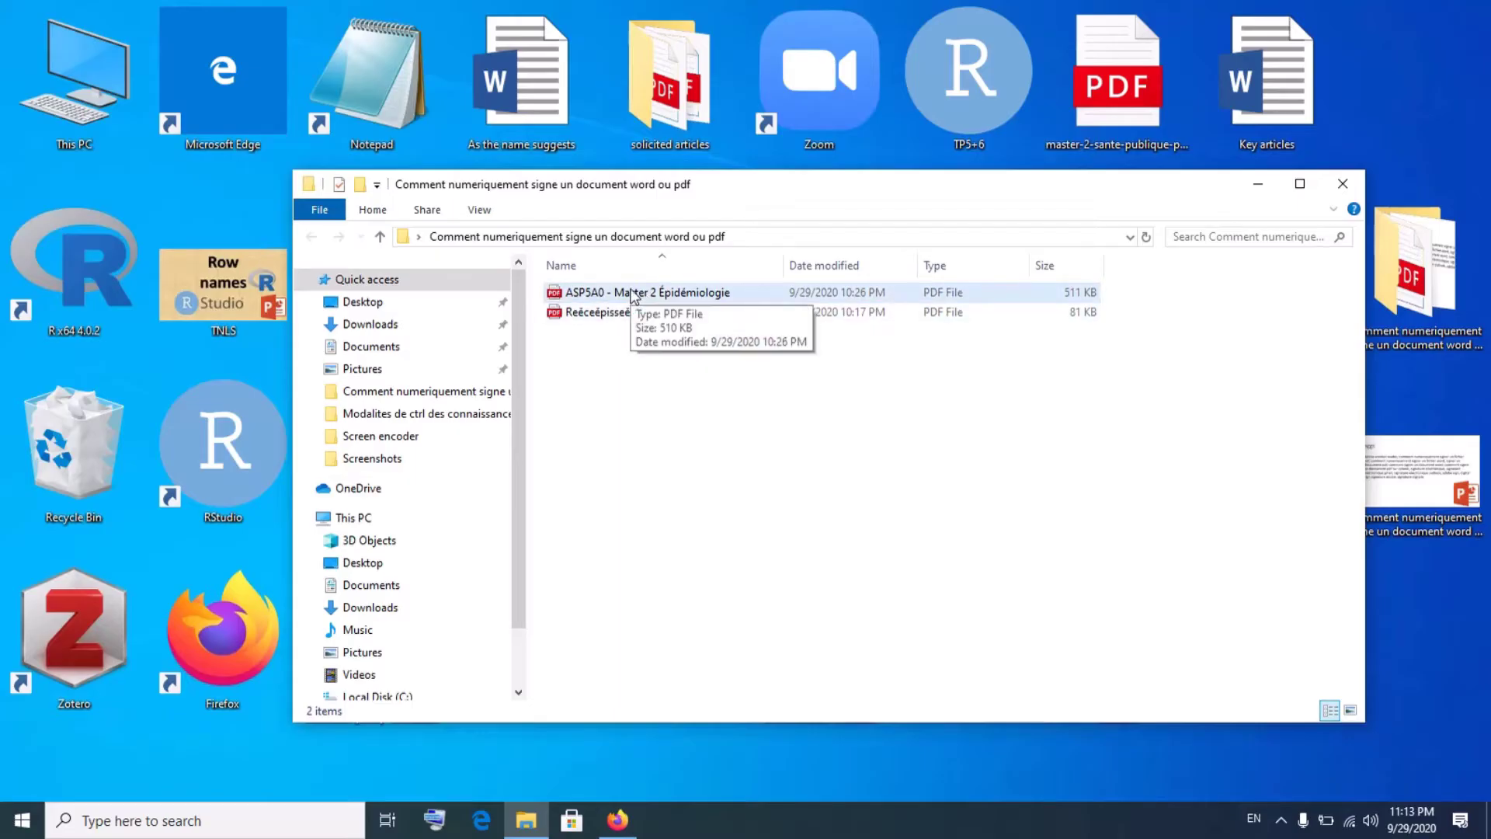
- Open the ASP5A0 - Master 2 Épidémiologie PDF in Edge, then minimize Edge
double_click(631, 294)
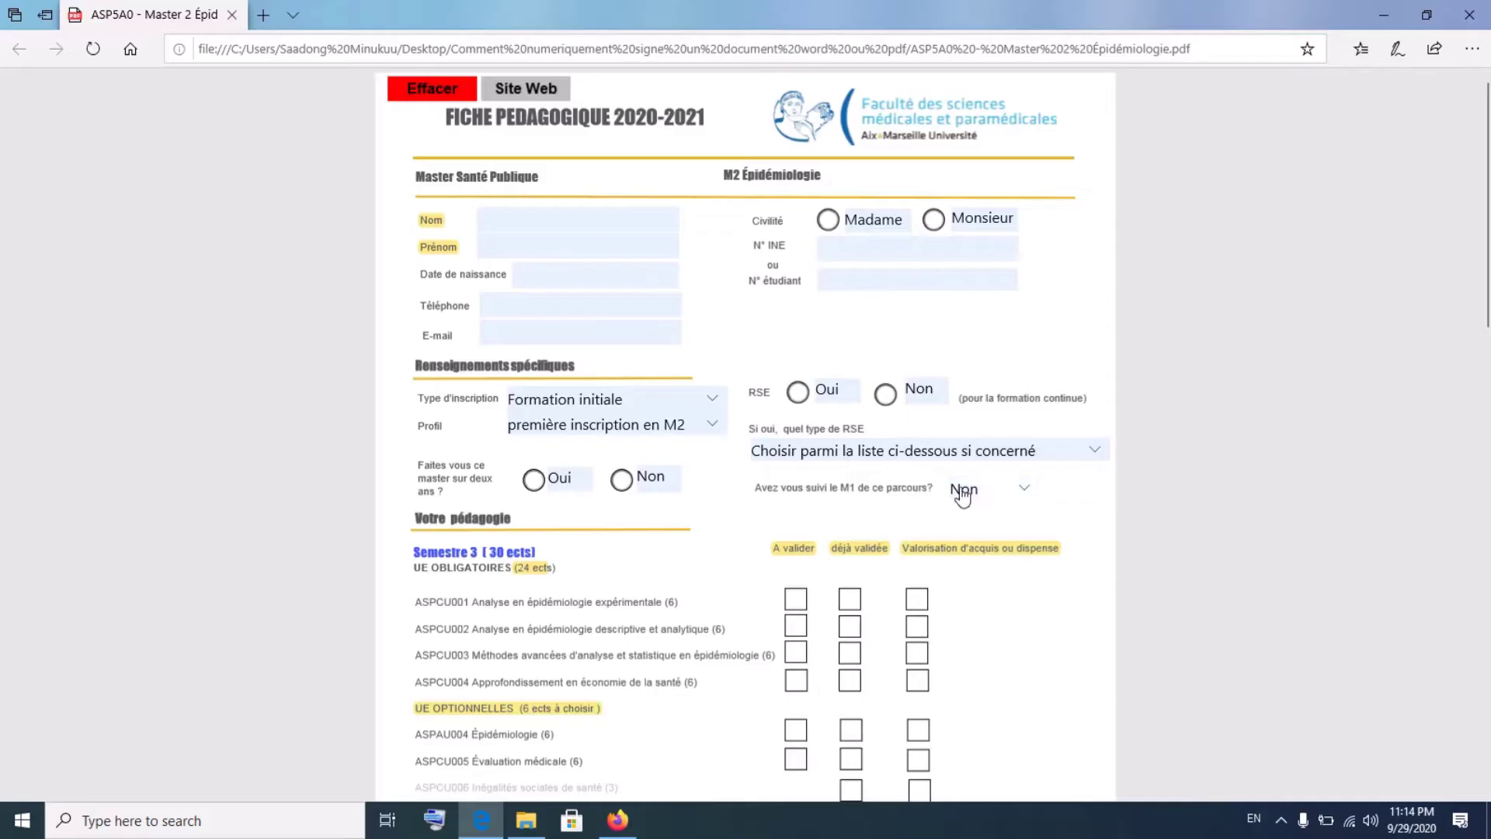
click(483, 821)
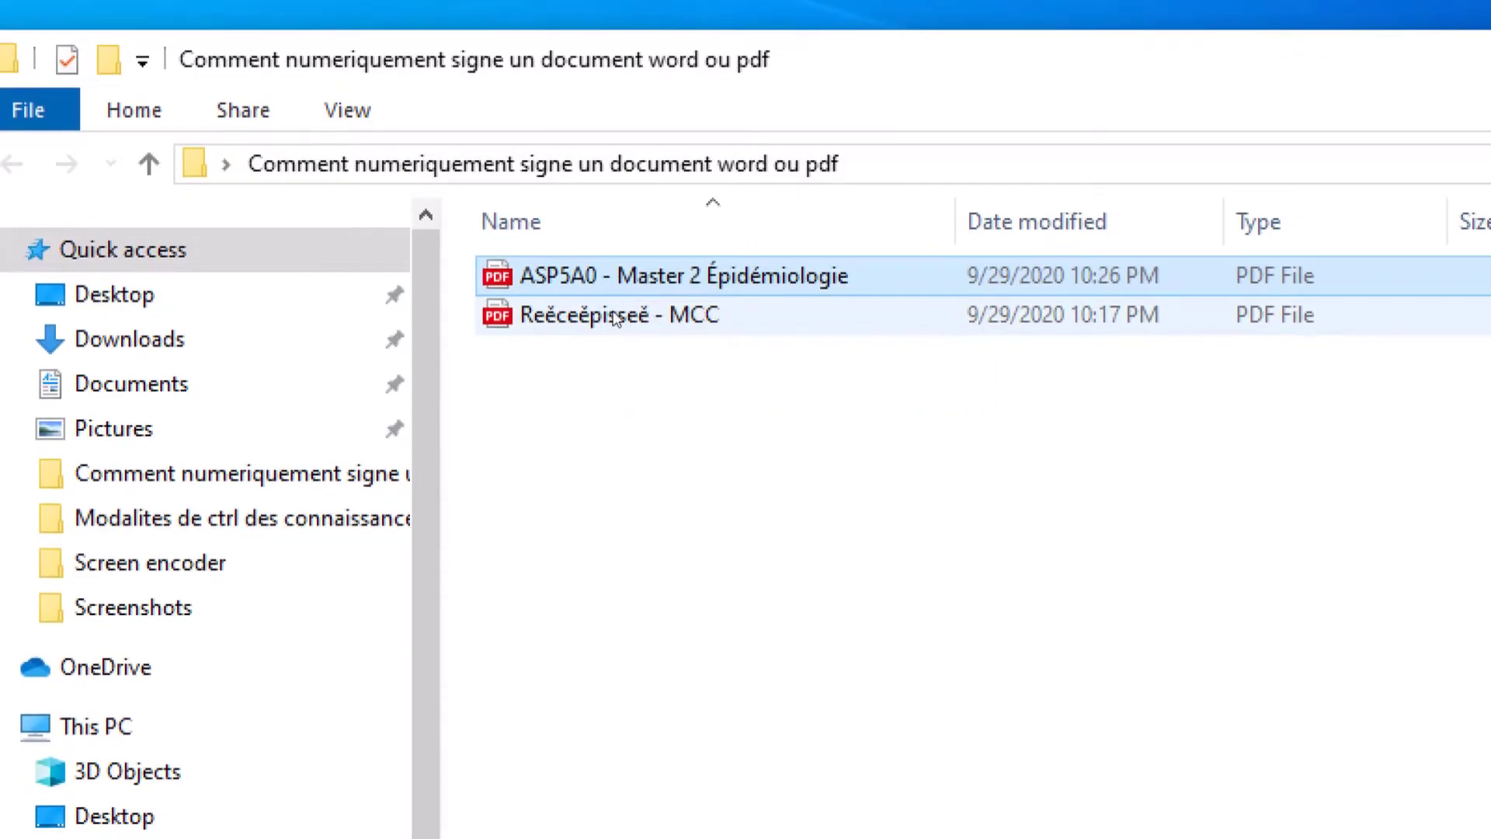
- Select the Récépissé - MCC PDF in the folder to open it
click(614, 316)
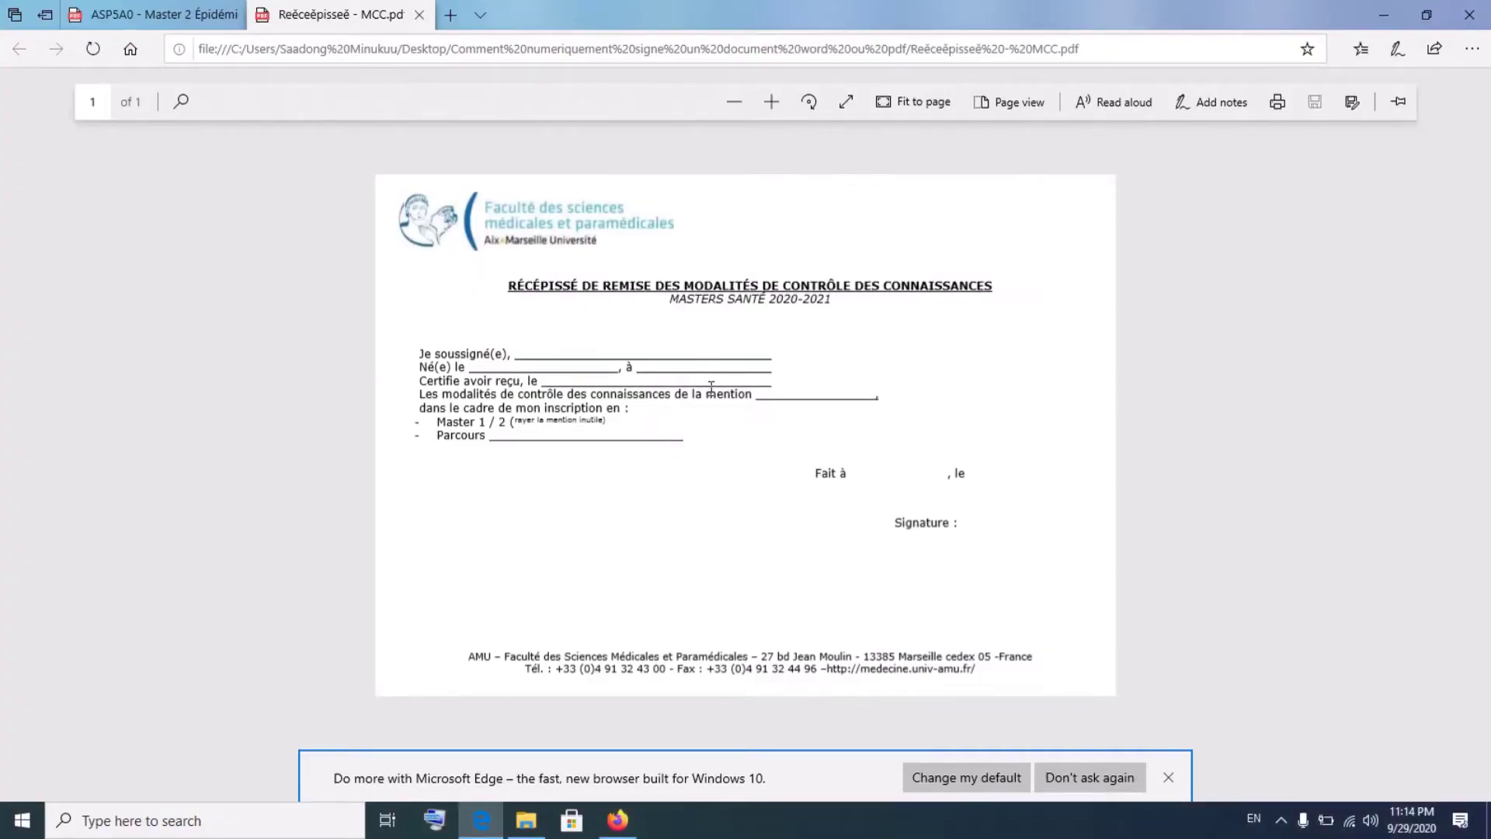
- Switch to the ASP5A0 - Master 2 Épidémiologie form tab in Edge
click(136, 14)
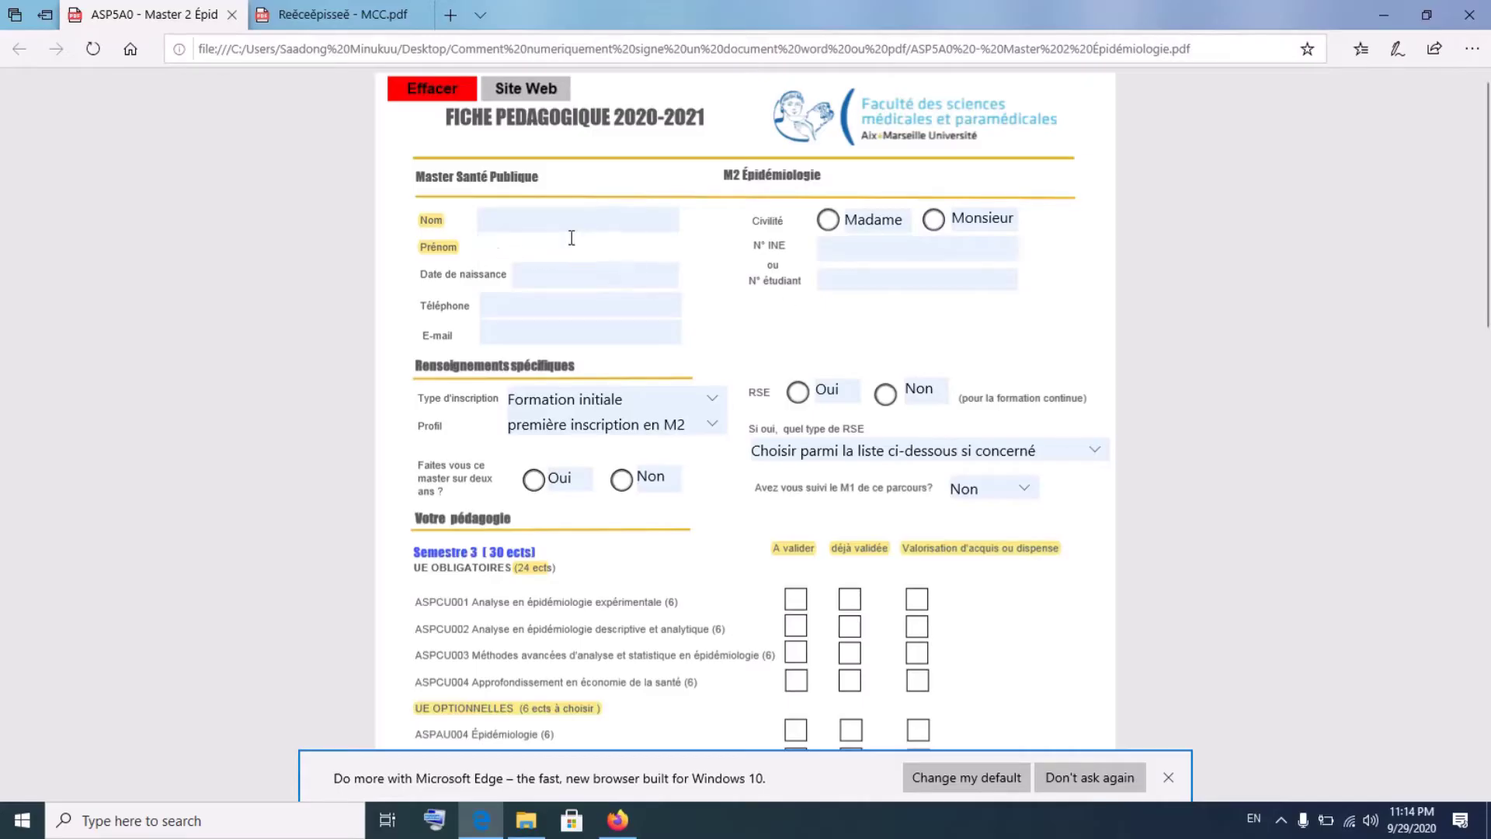
click(567, 227)
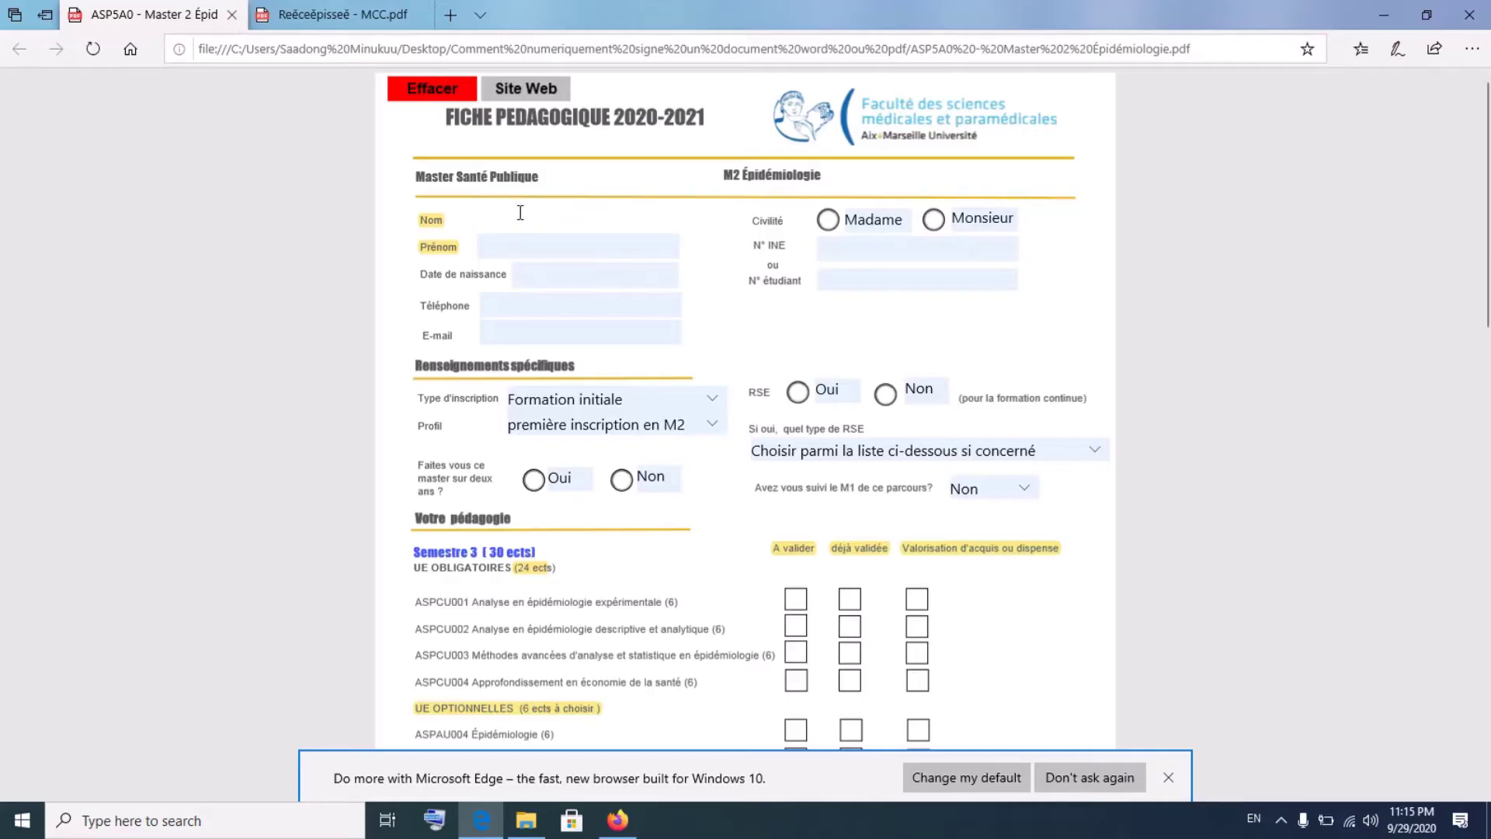
mouse_move(324, 119)
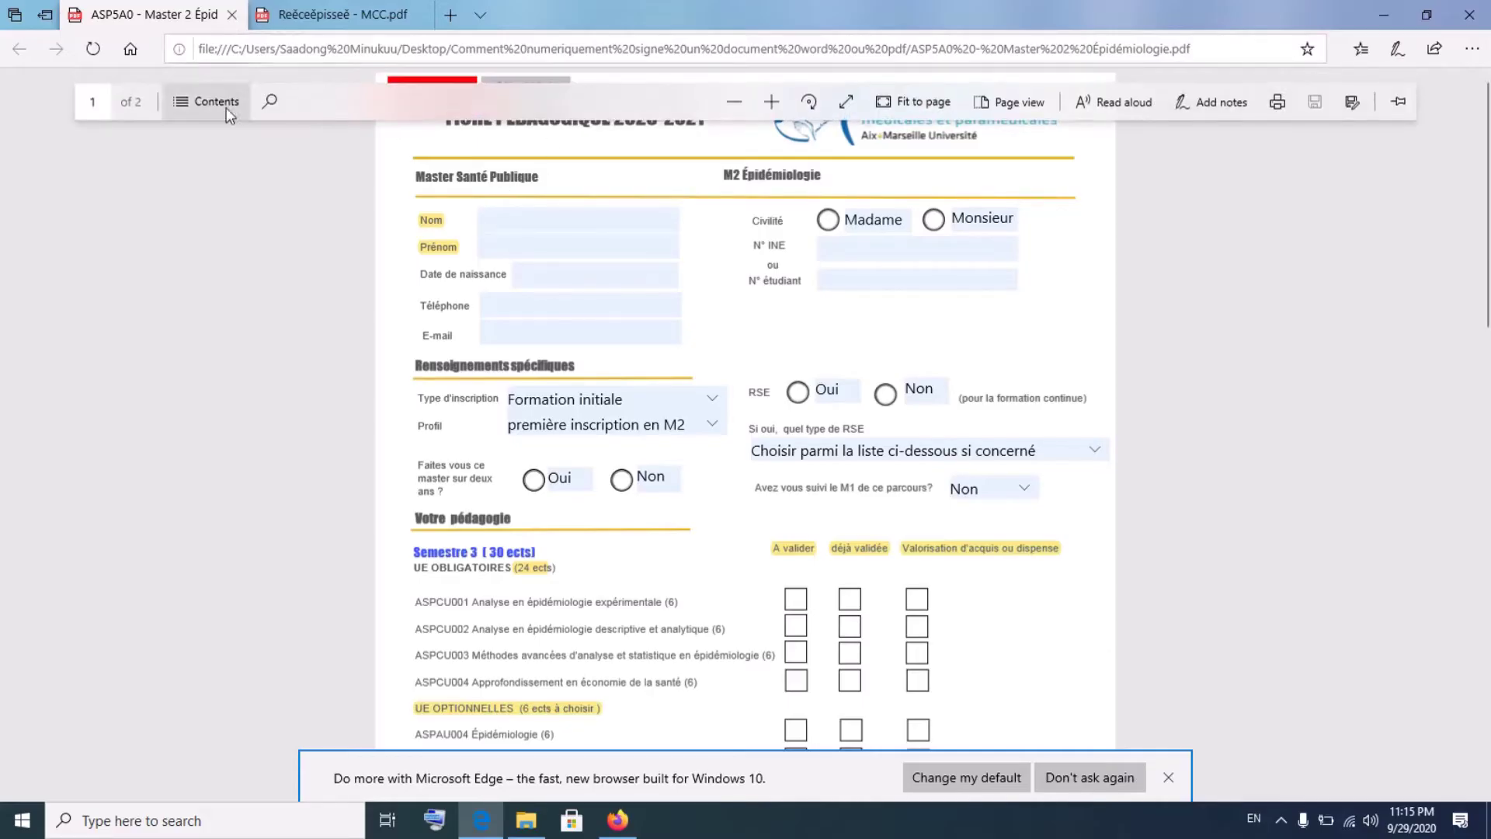
click(536, 208)
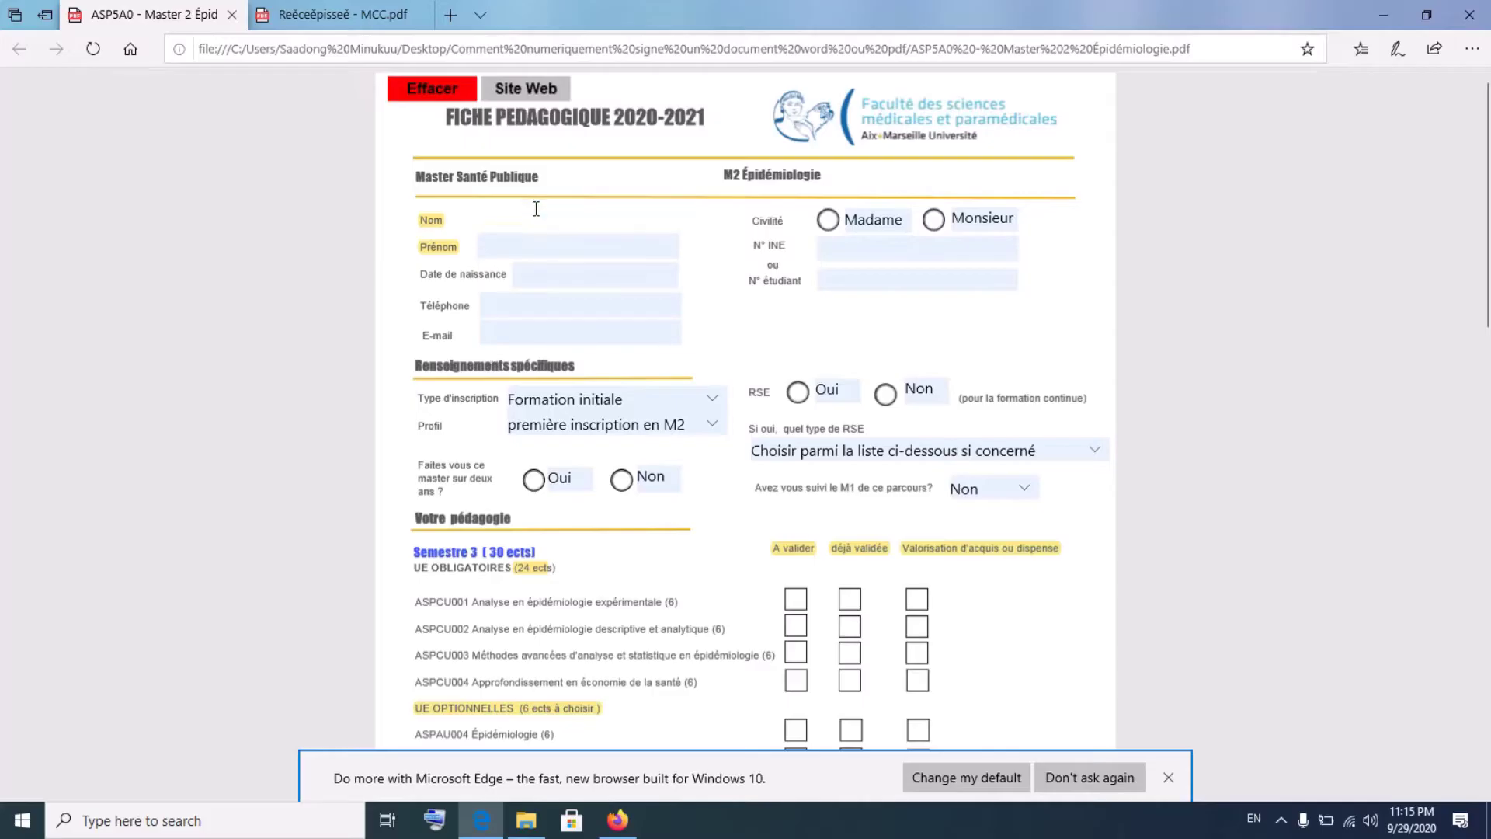
click(821, 257)
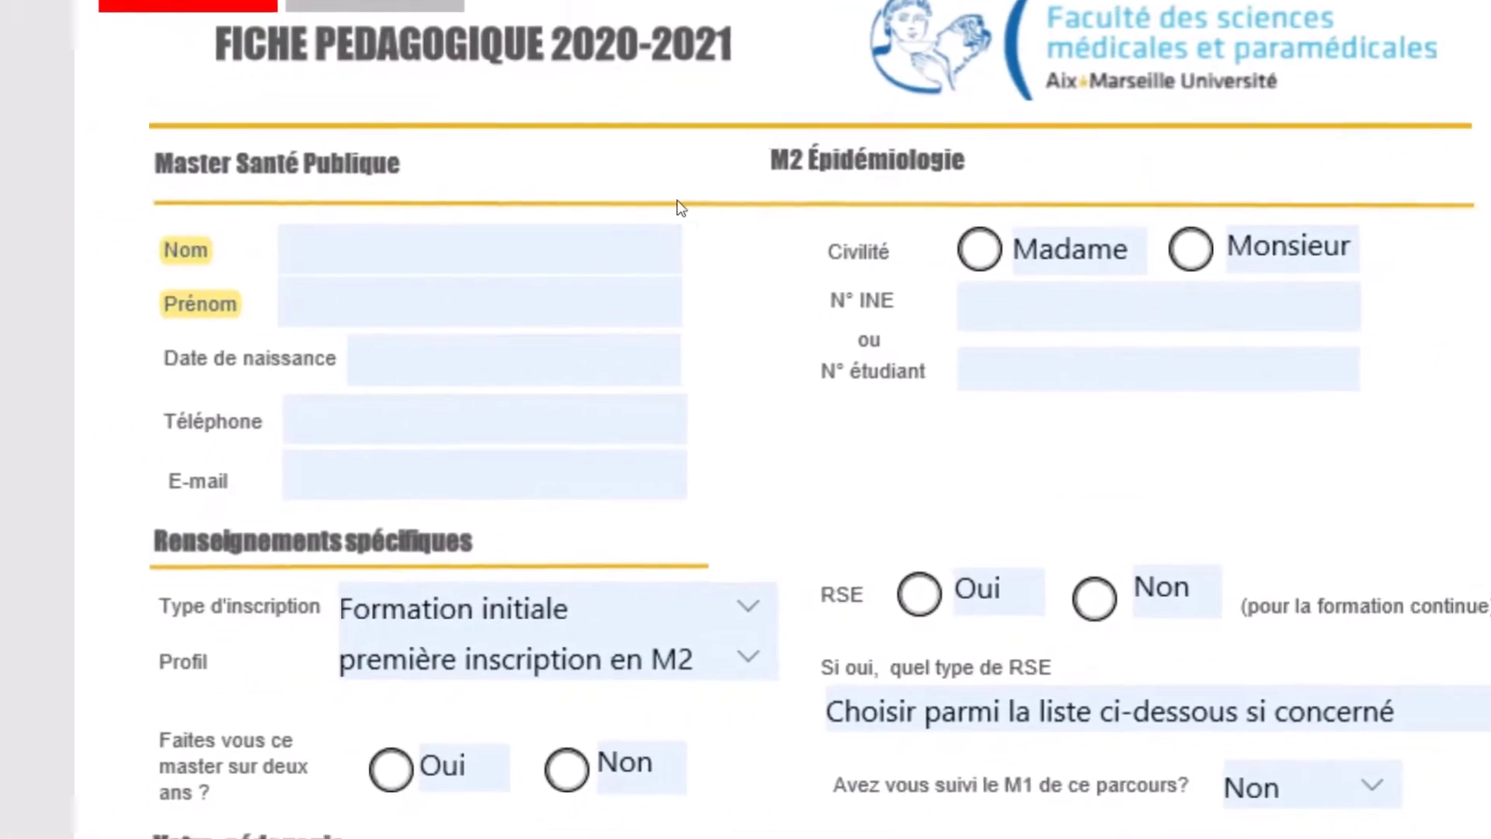
scroll(482, 224, down, 1)
click(477, 253)
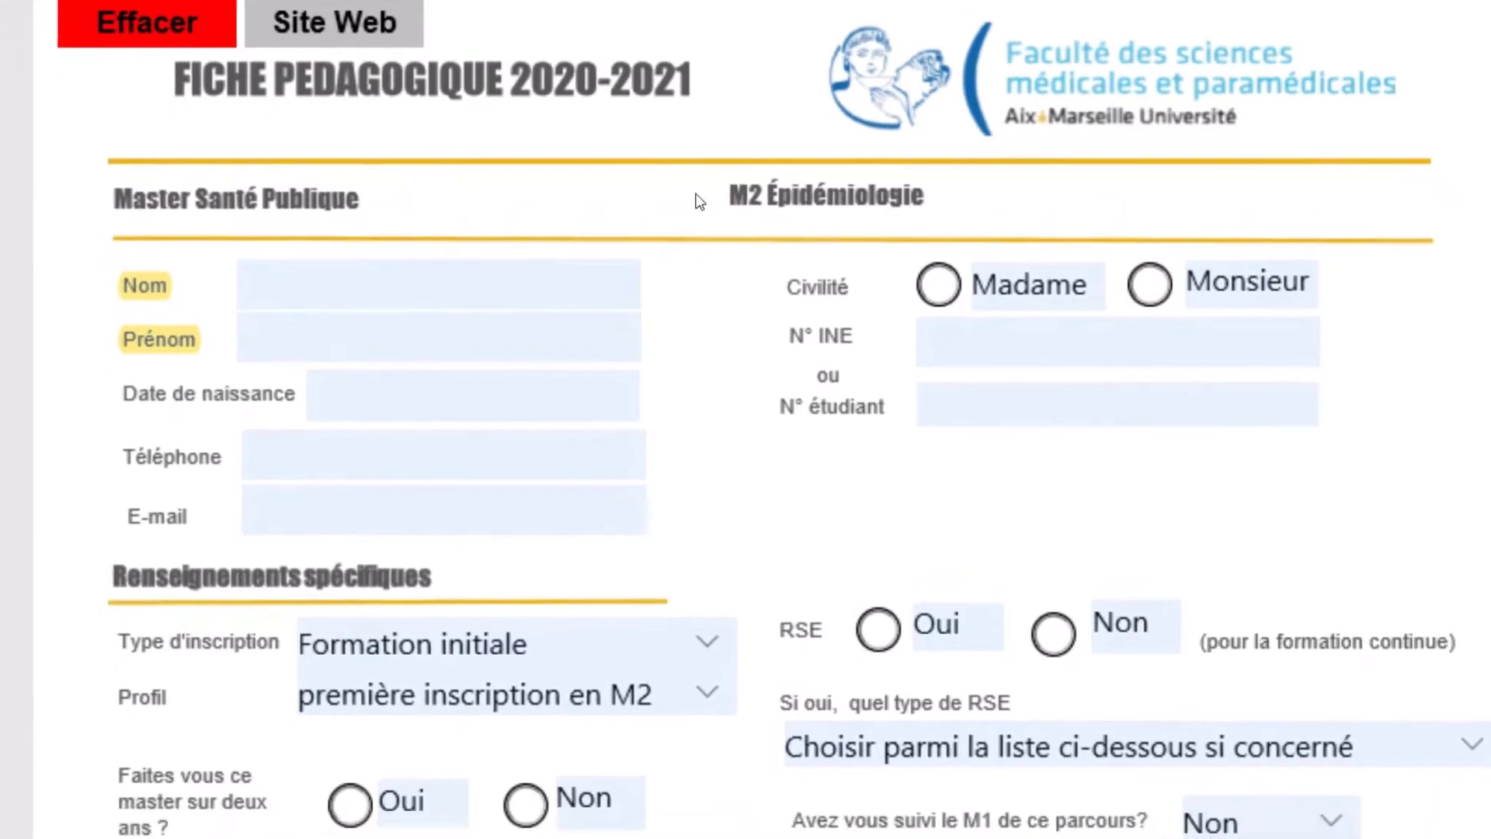
click(439, 324)
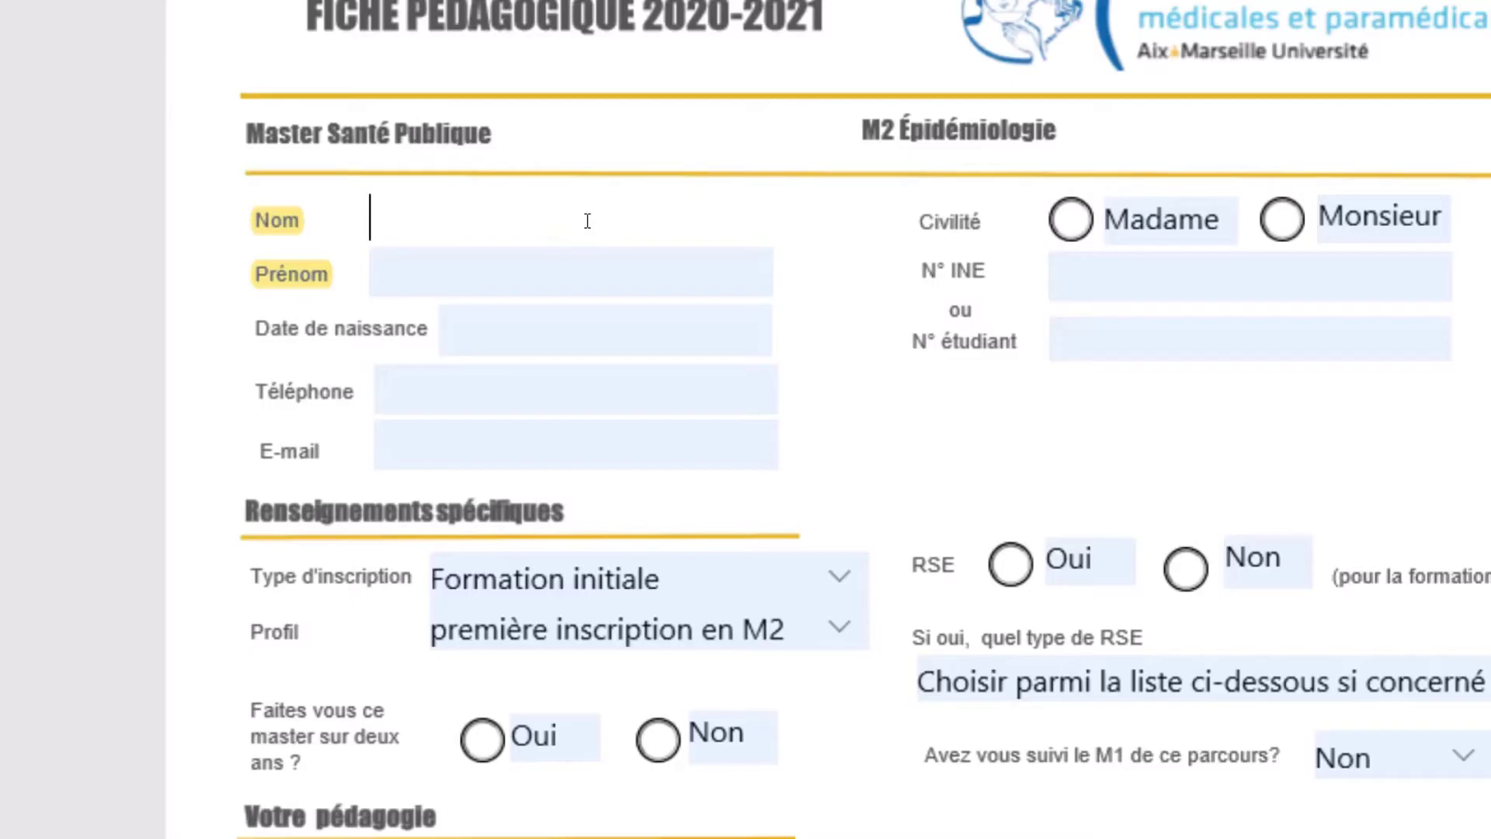
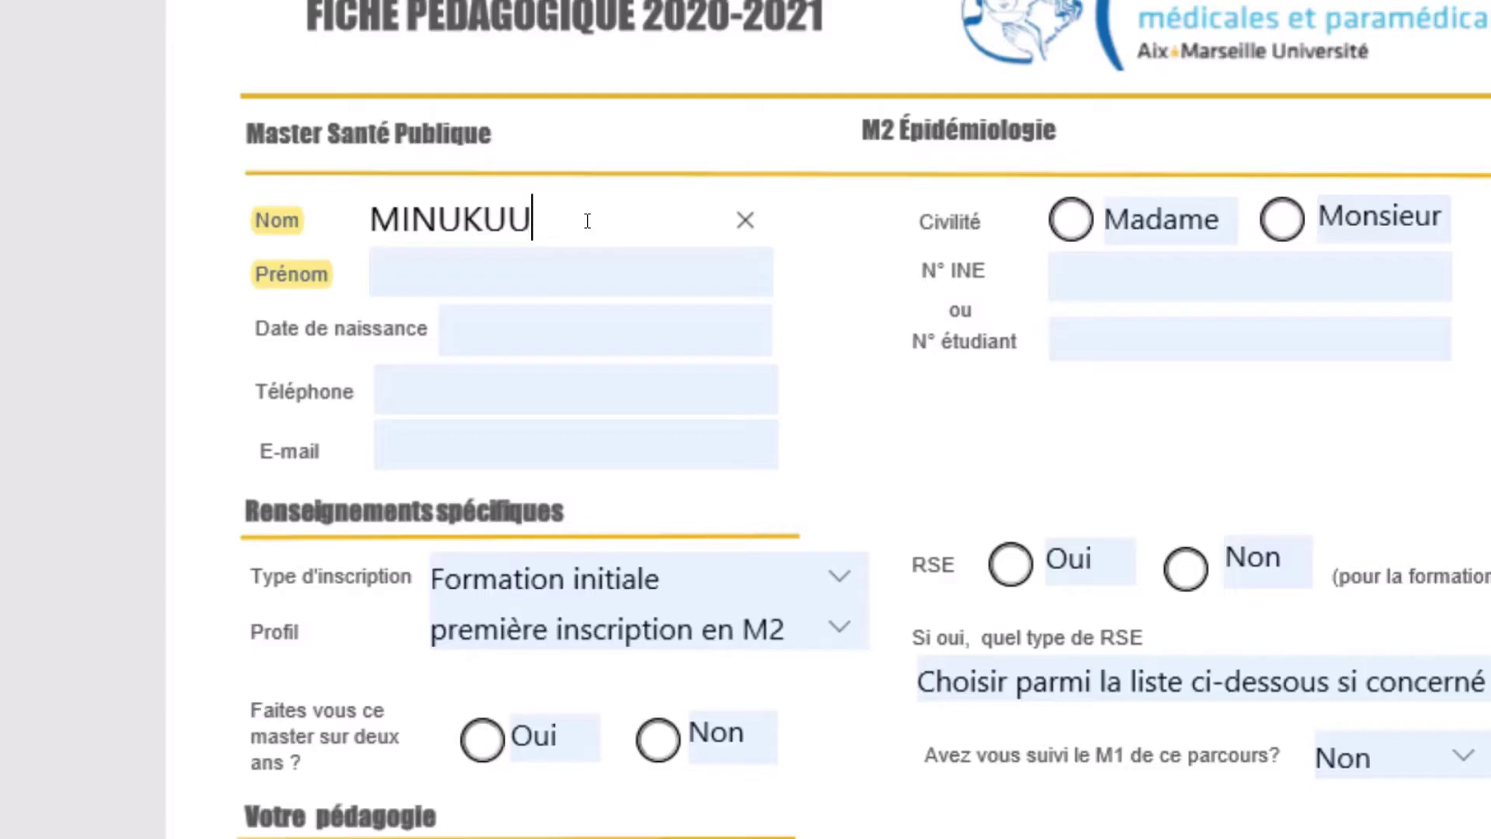
- Enter the student's surname and first name, and set civility to Monsieur
key(Tab)
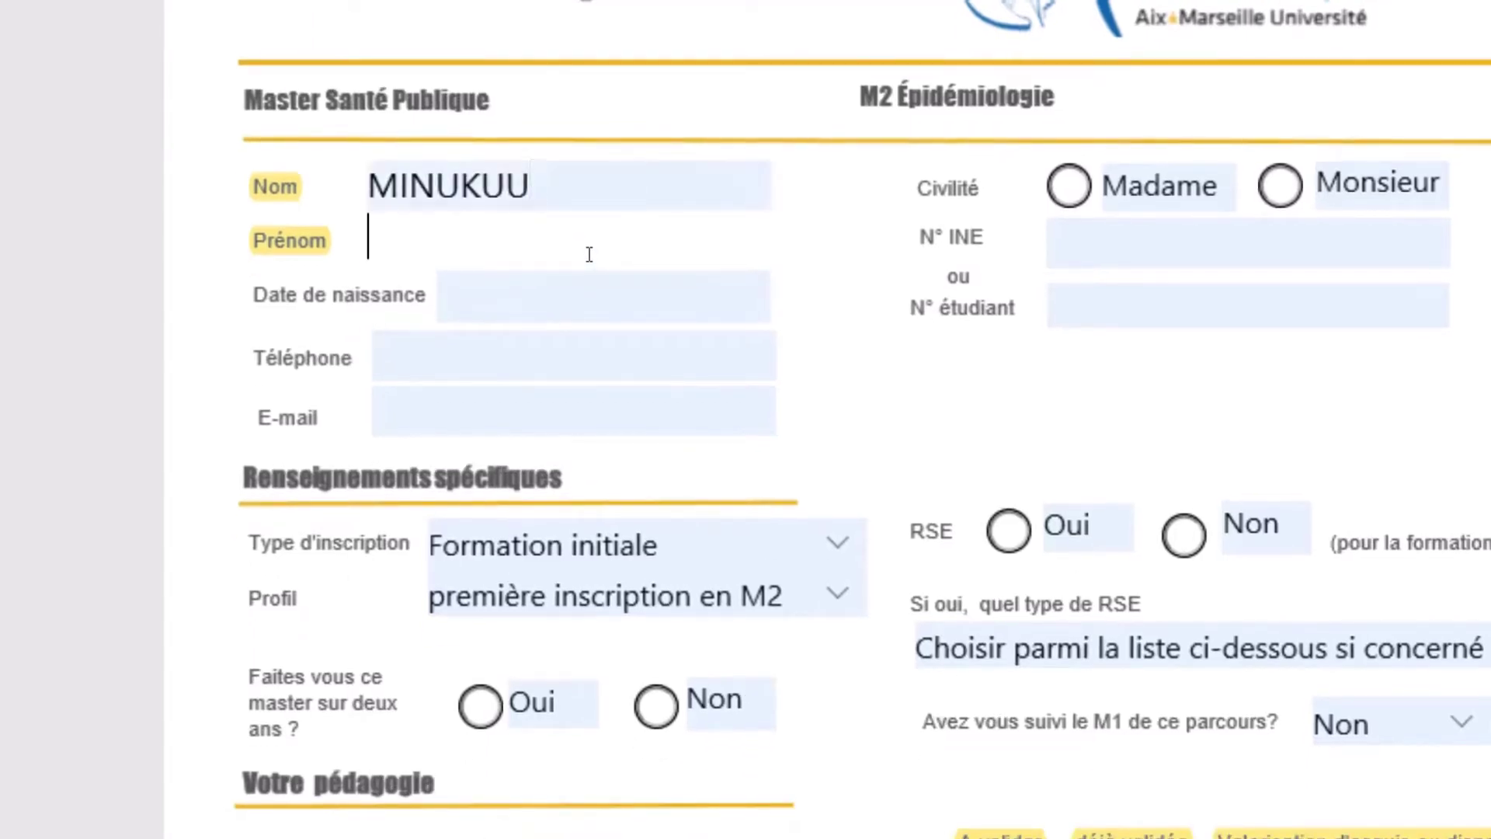
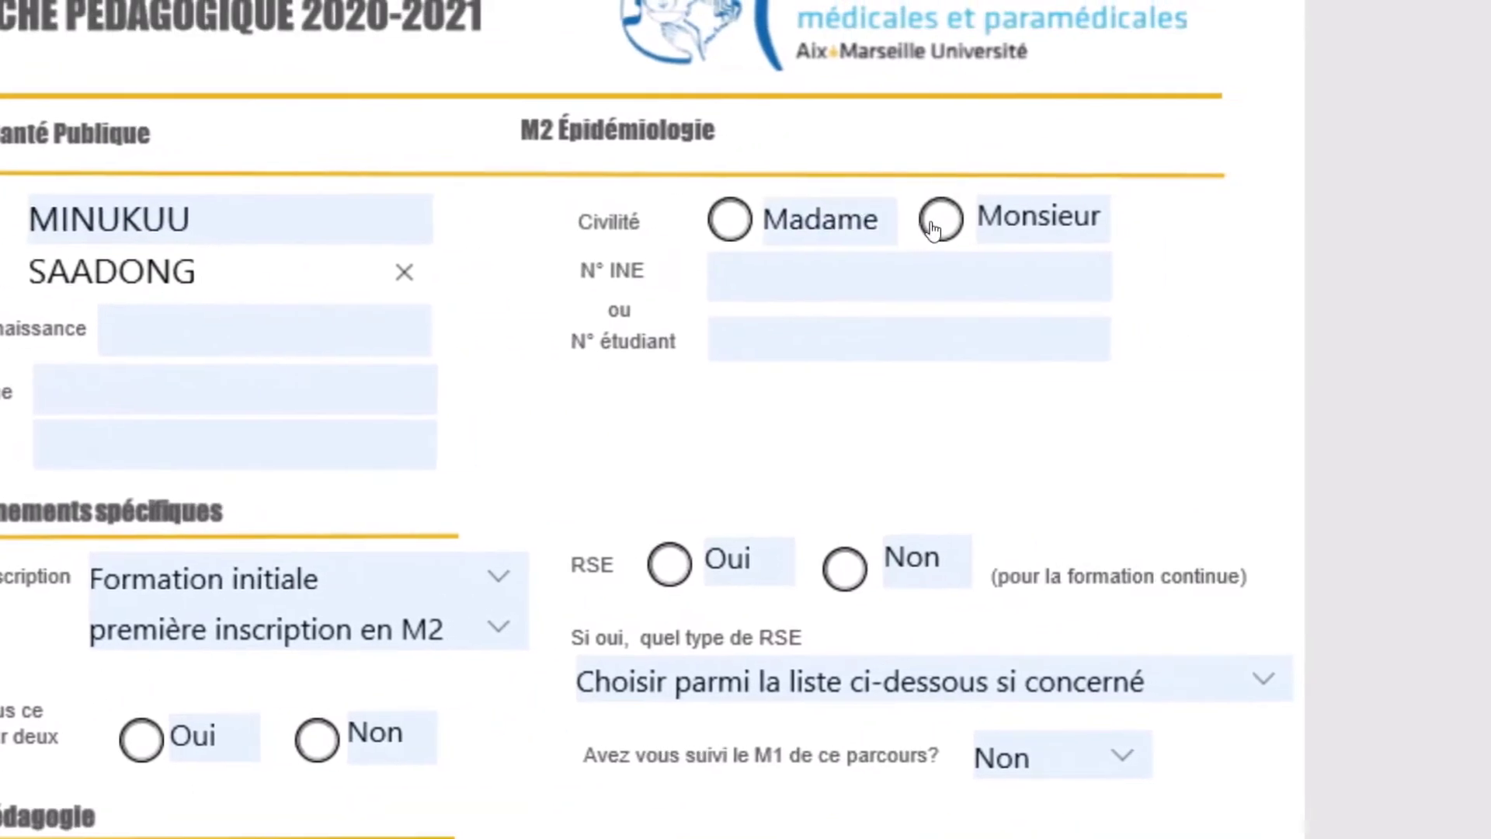
click(1263, 228)
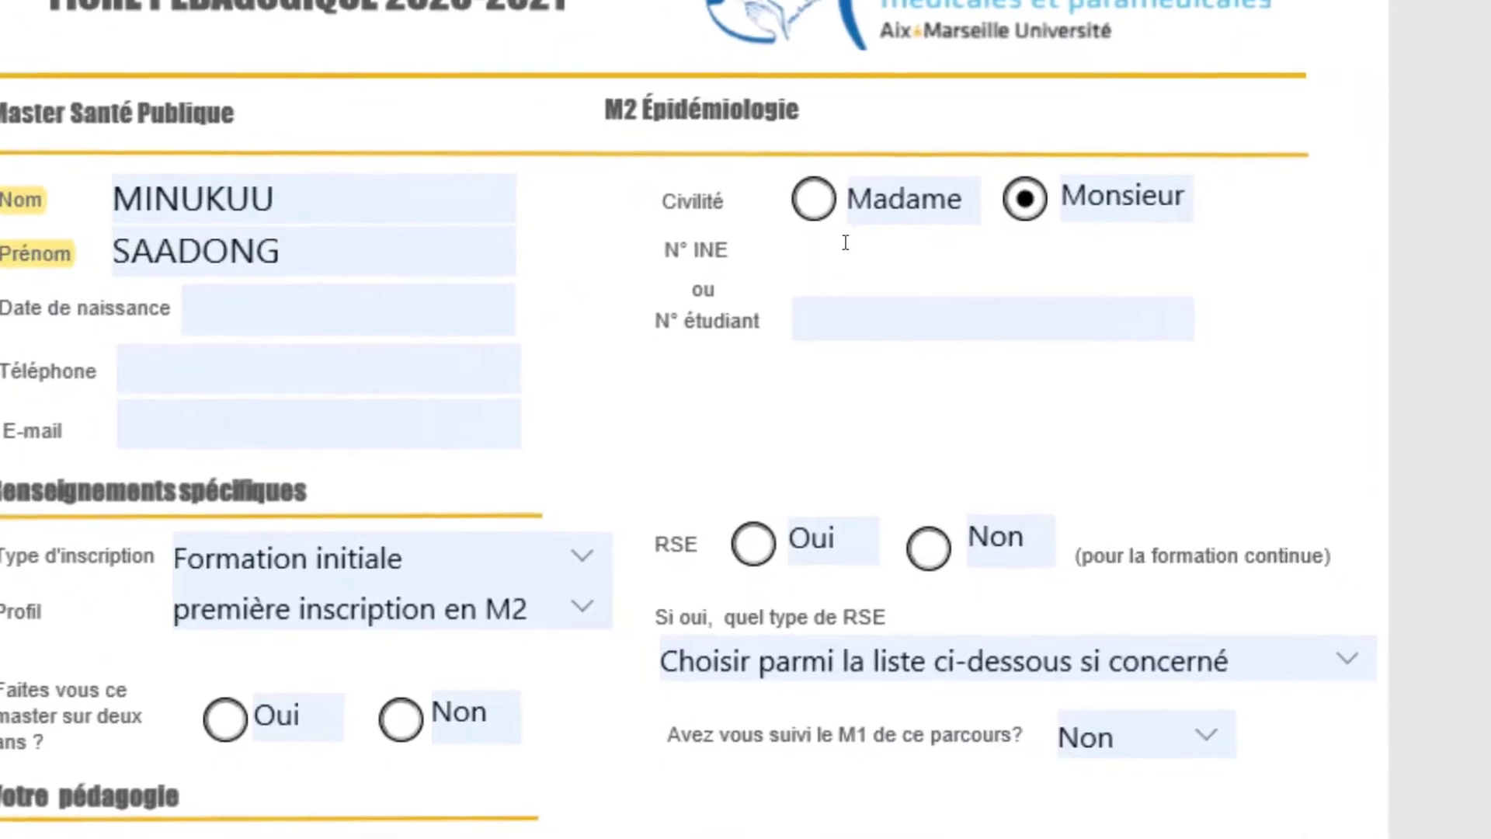
click(738, 293)
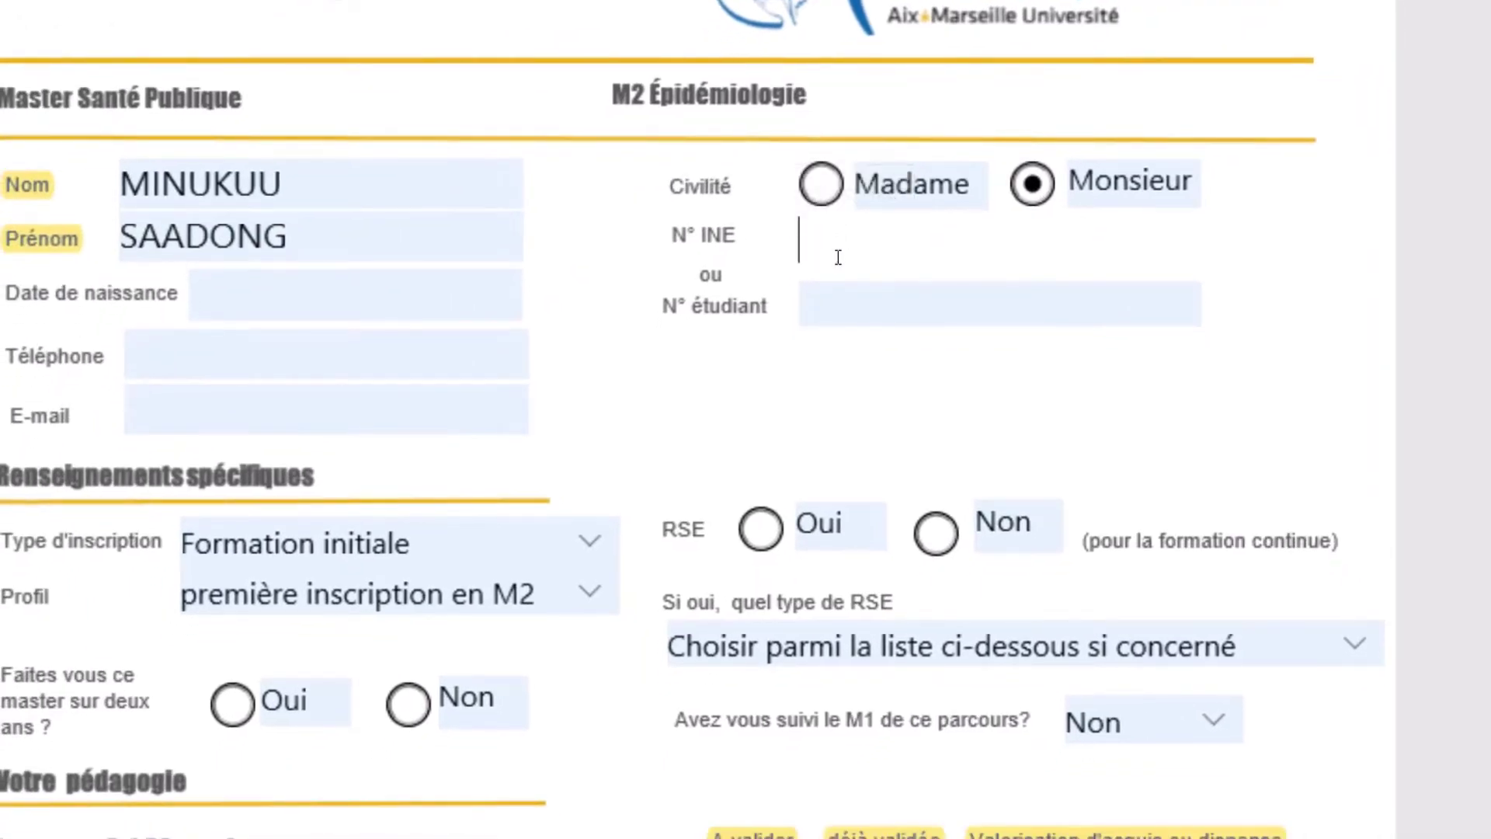
text(M2345)
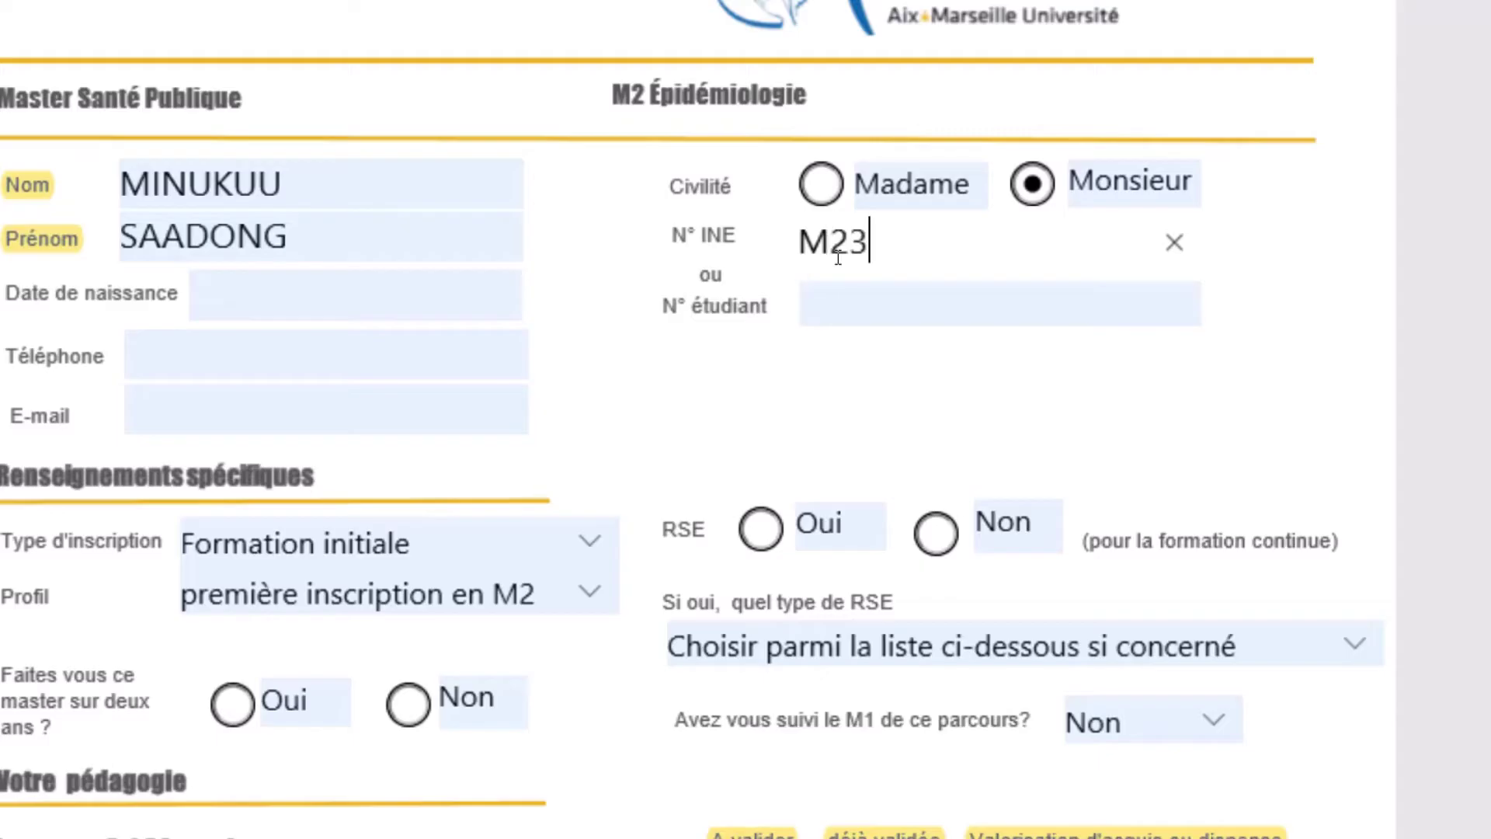
click(861, 304)
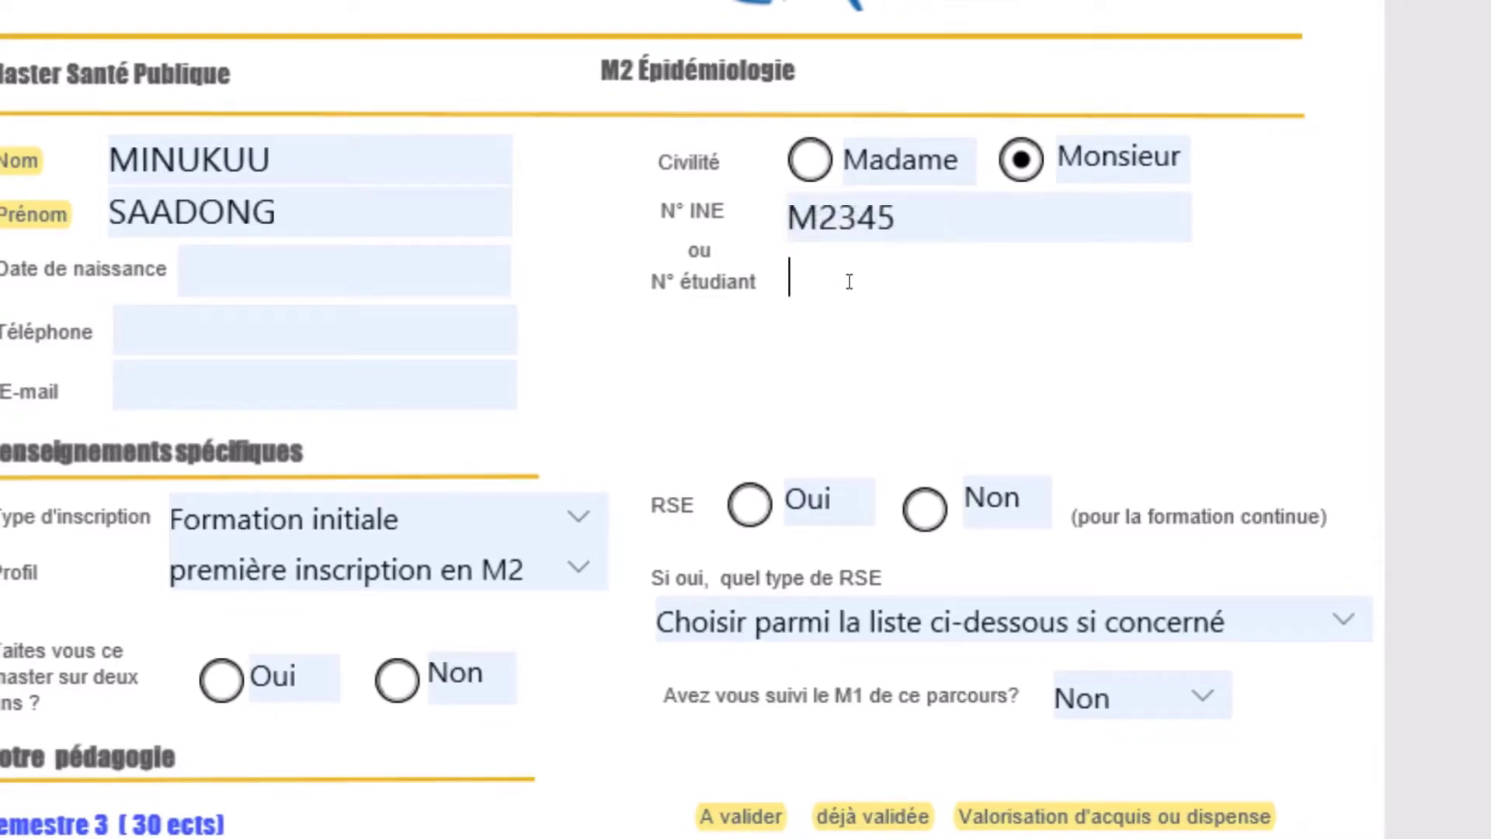
text(567)
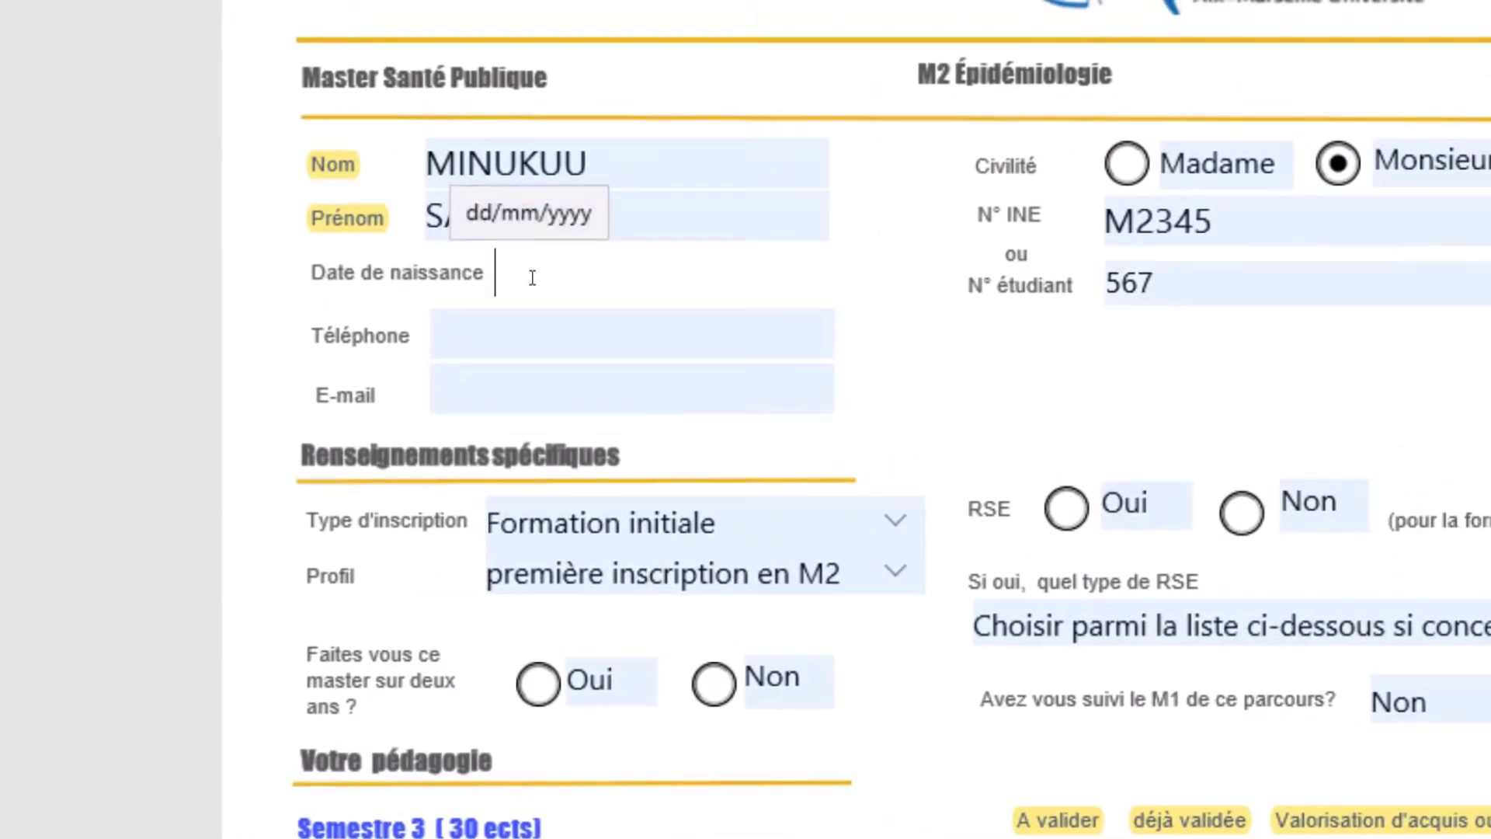
click(532, 277)
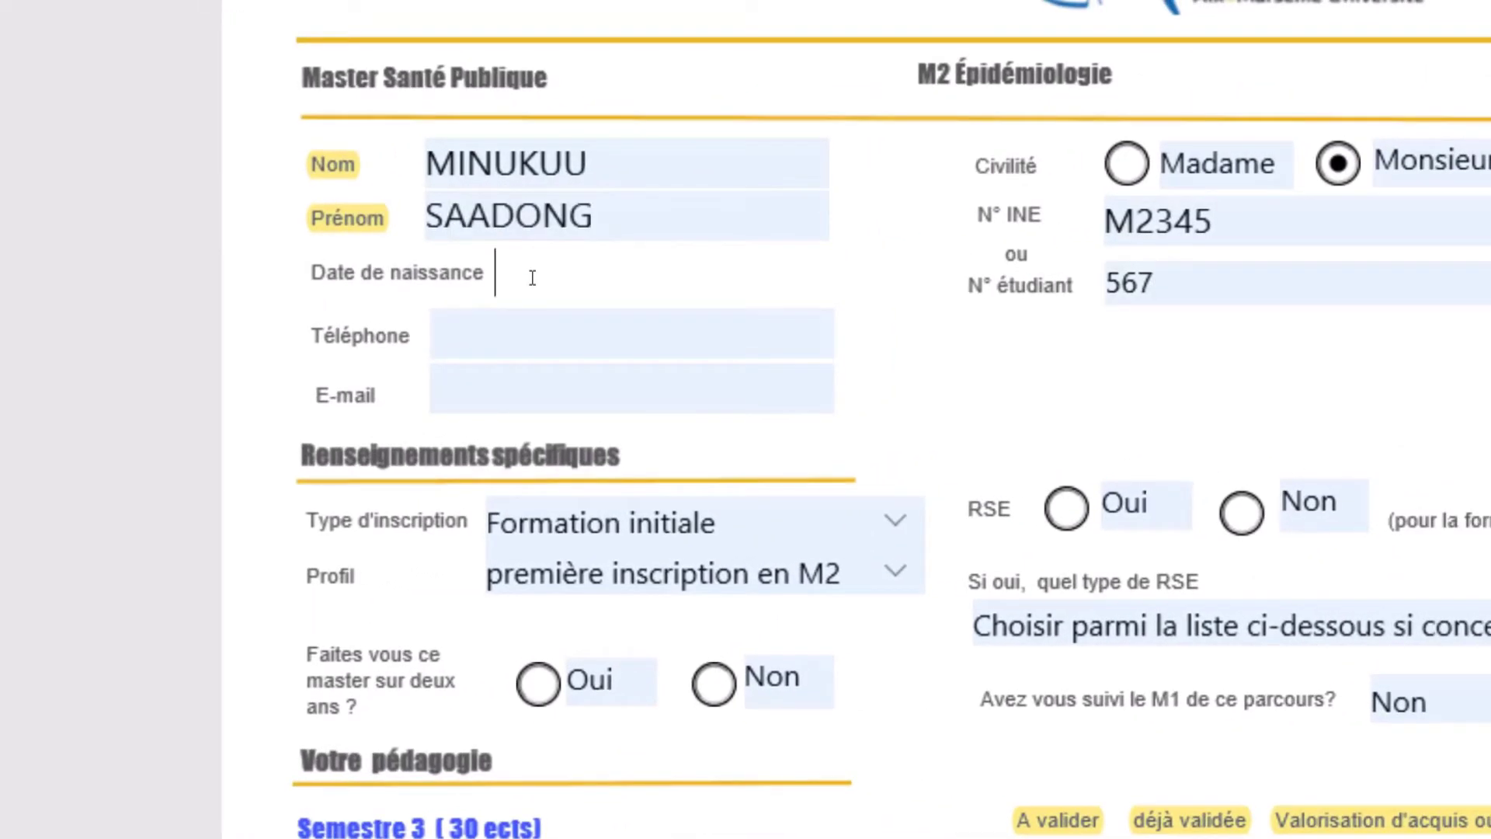
text(5/9/9)
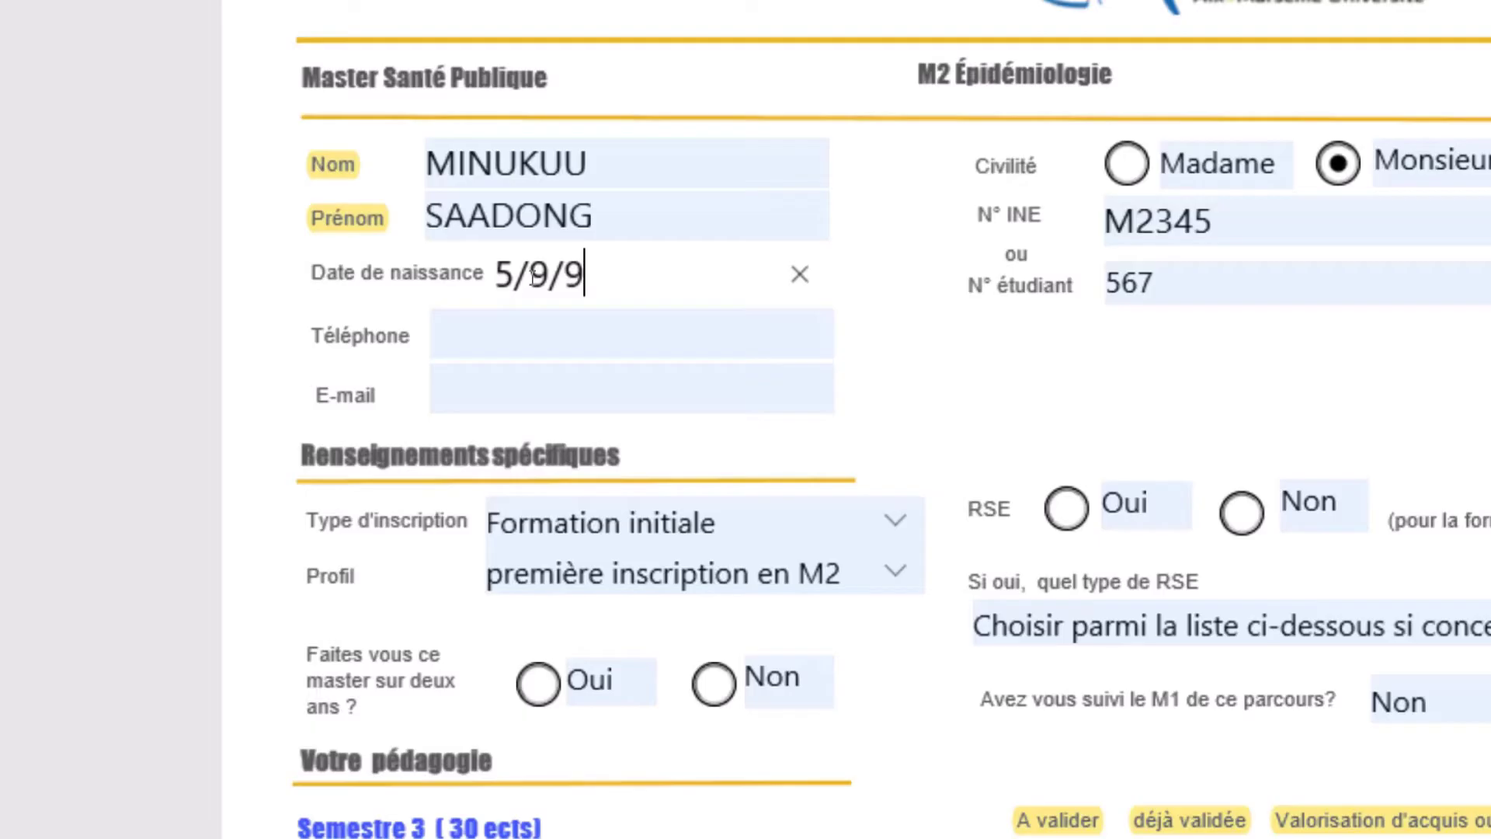
text(5)
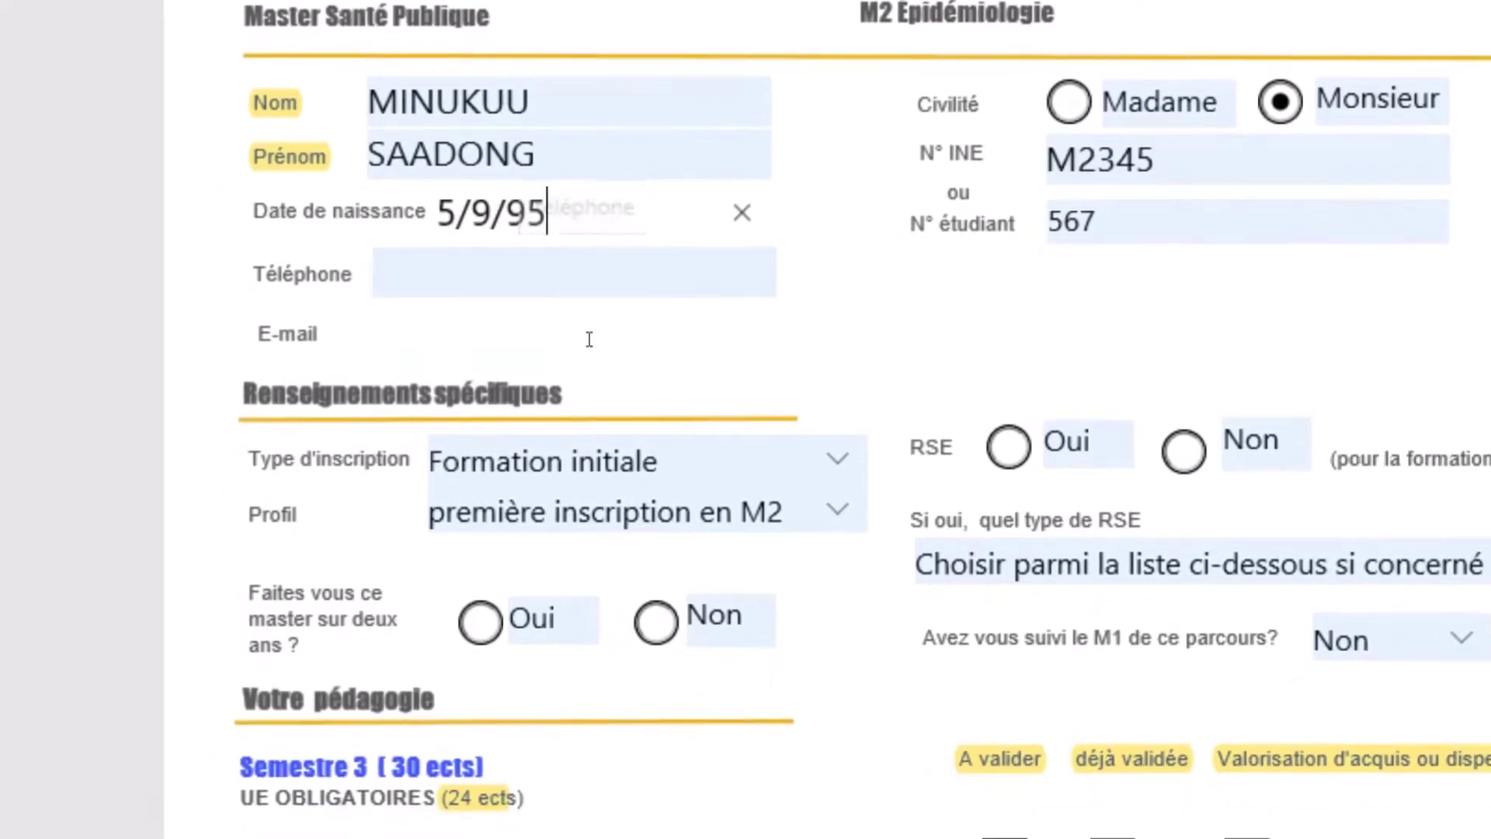
click(584, 291)
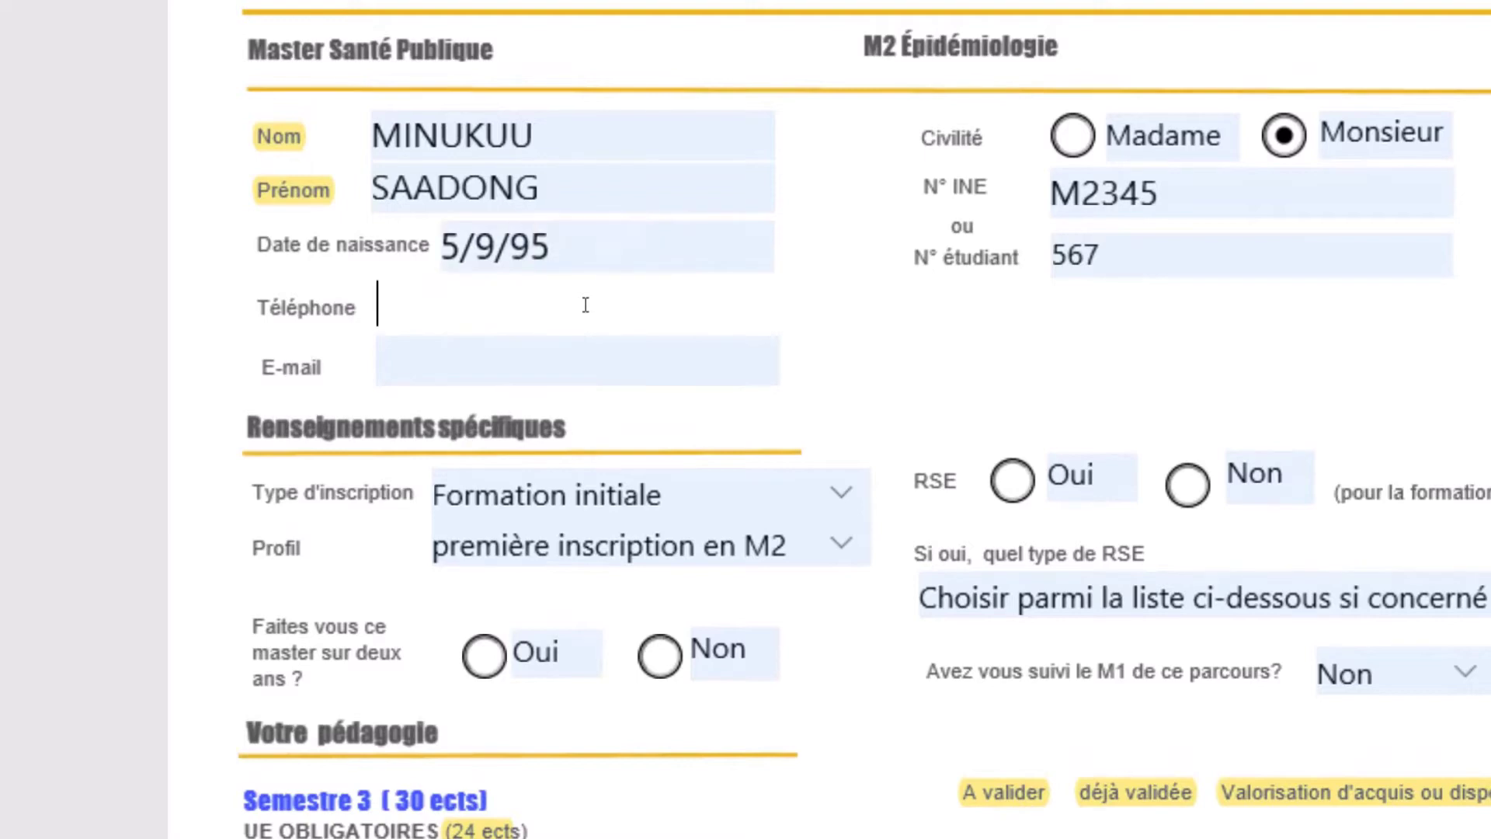
text(0)
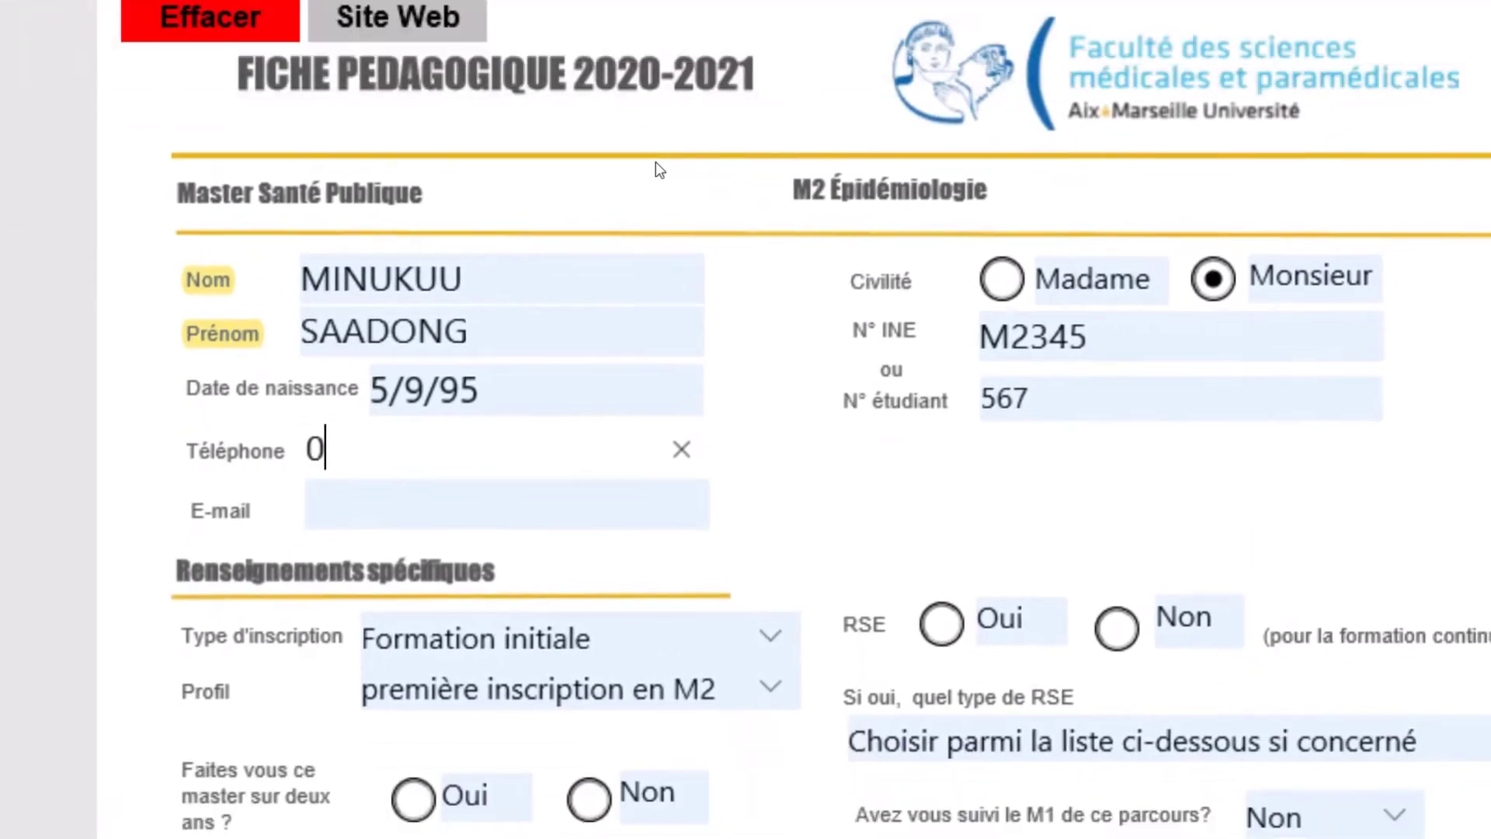
- Tick Semestre 3 boxes: ASPCU001, ASPCU005, ASPCU010, ASPAU004 to validate; ASPCU002 validated; ASPCU004 valorisation
scroll(721, 365, down, 6)
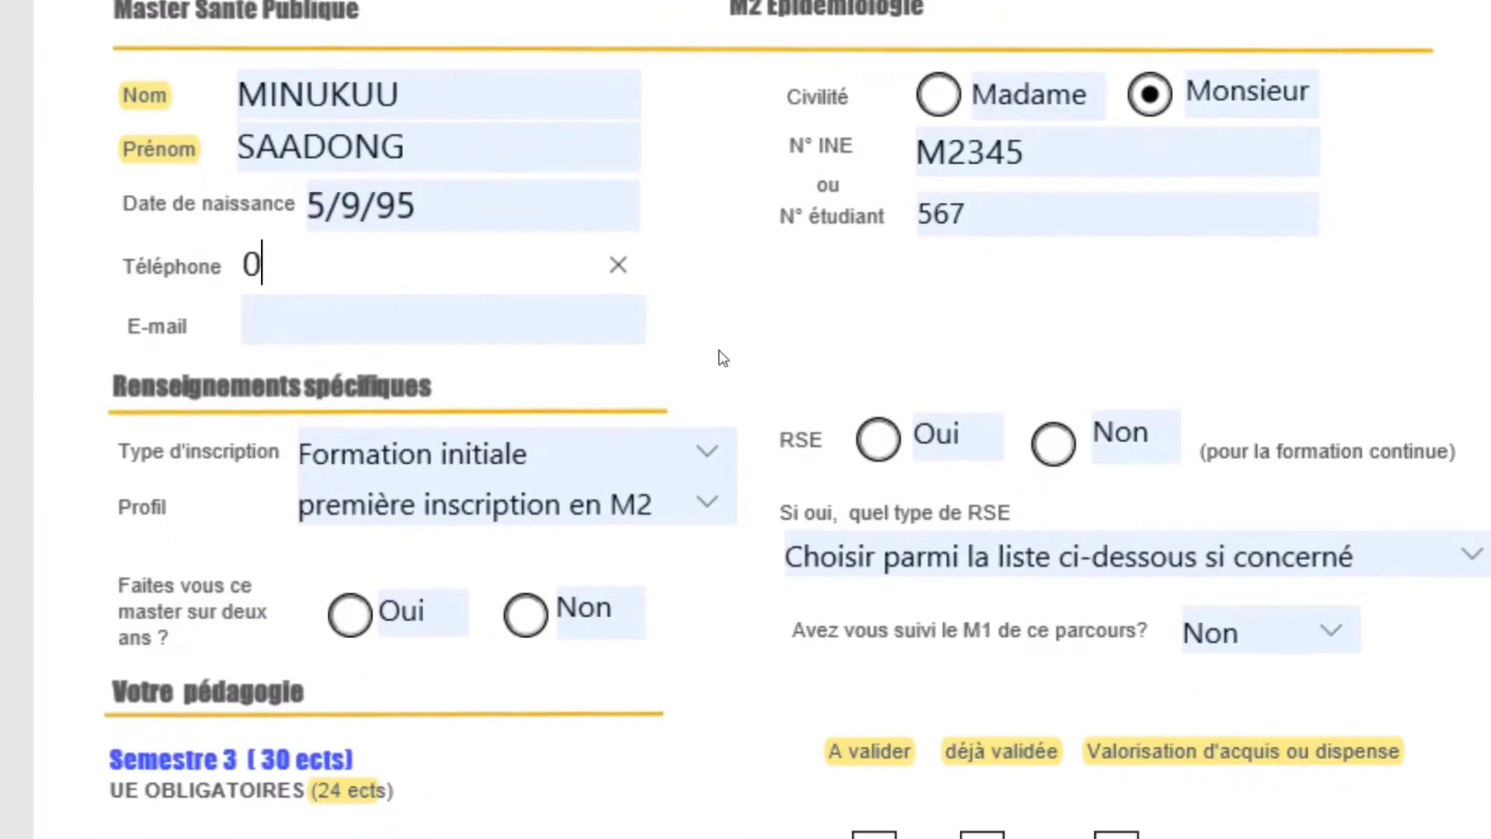
scroll(720, 365, down, 6)
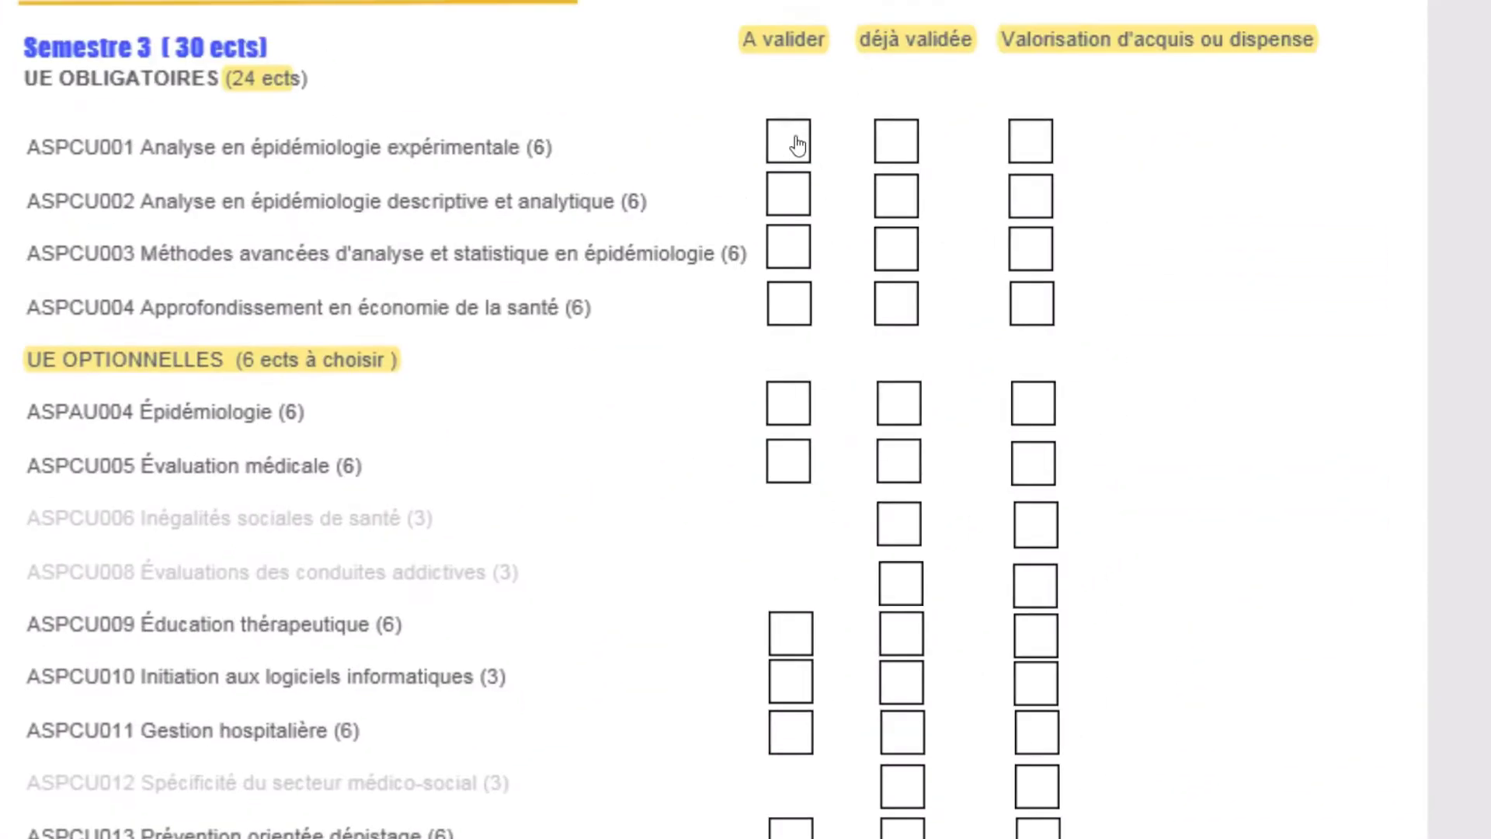
click(792, 154)
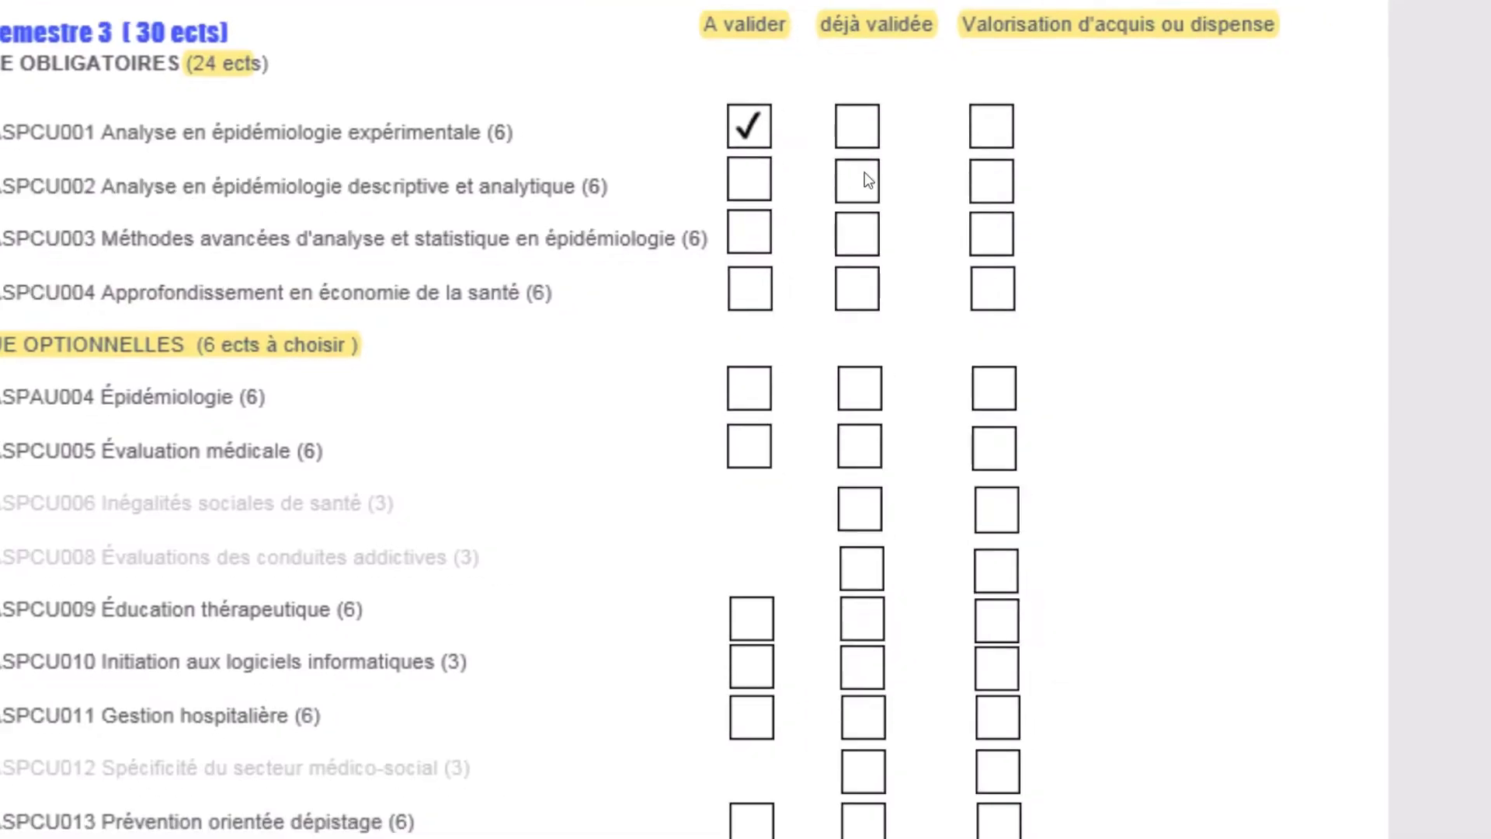
click(853, 180)
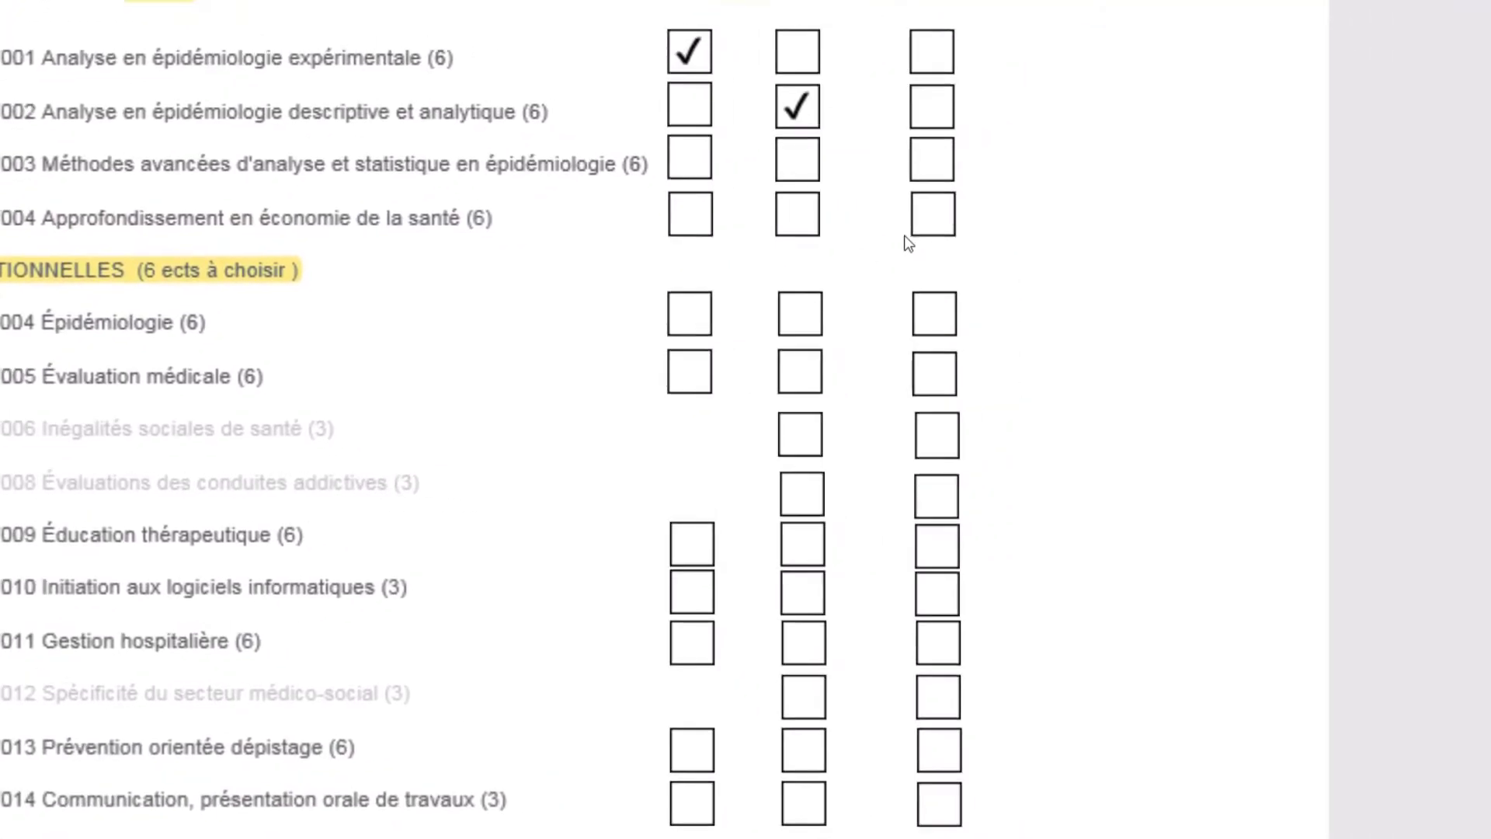
click(985, 277)
click(849, 310)
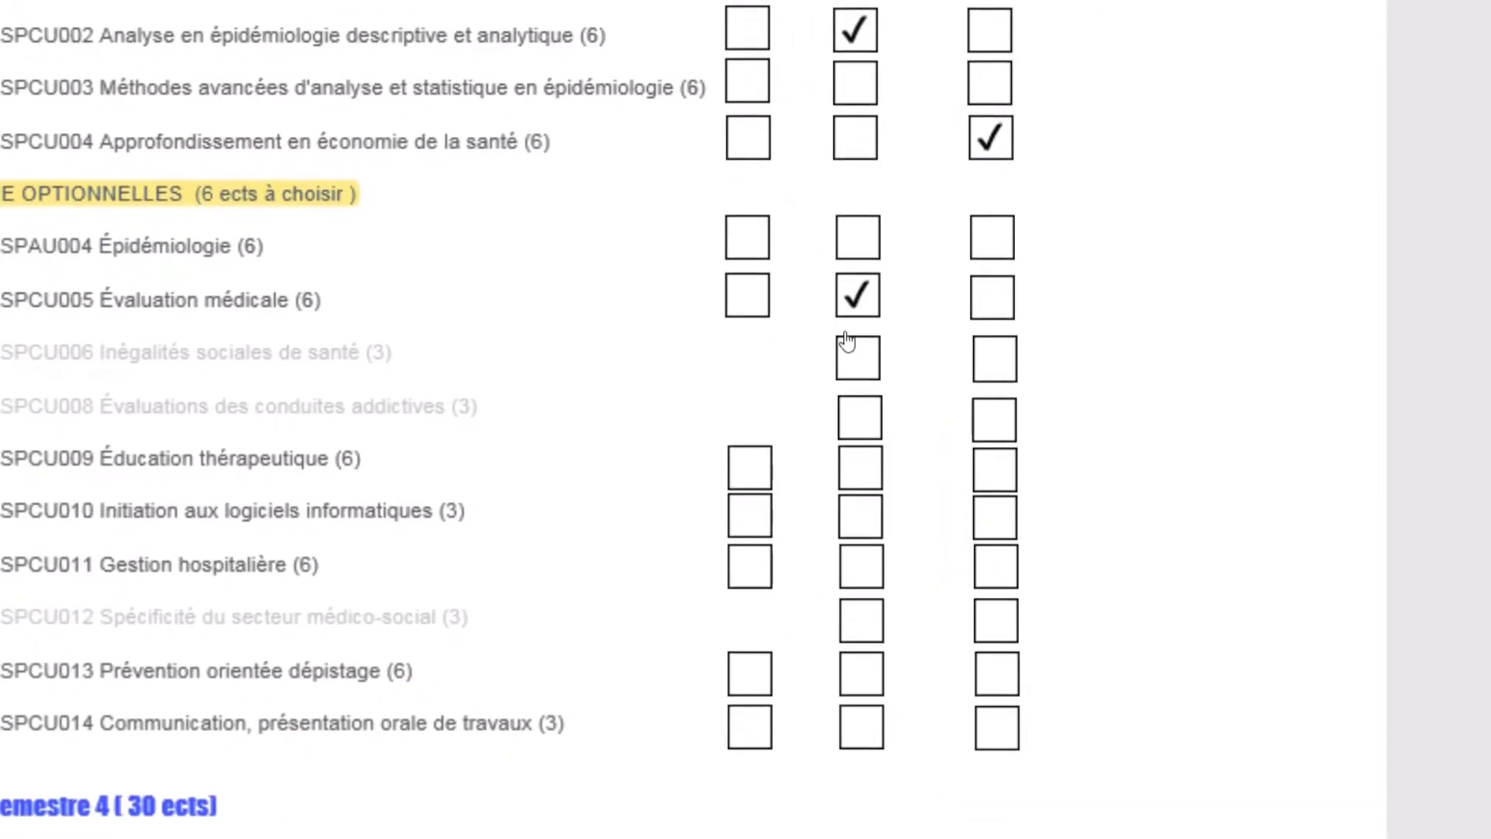
click(813, 405)
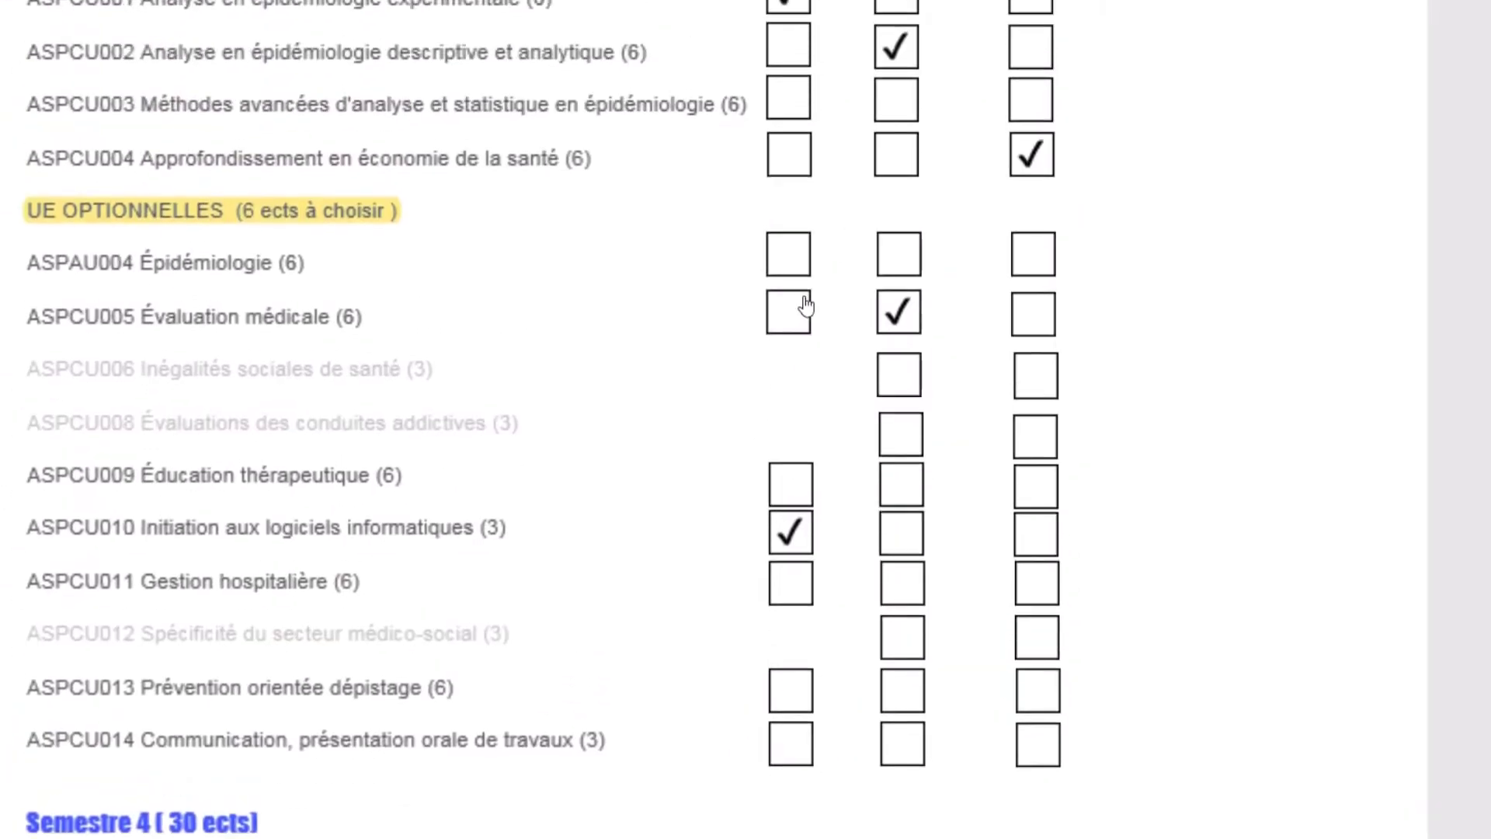
click(805, 306)
click(803, 279)
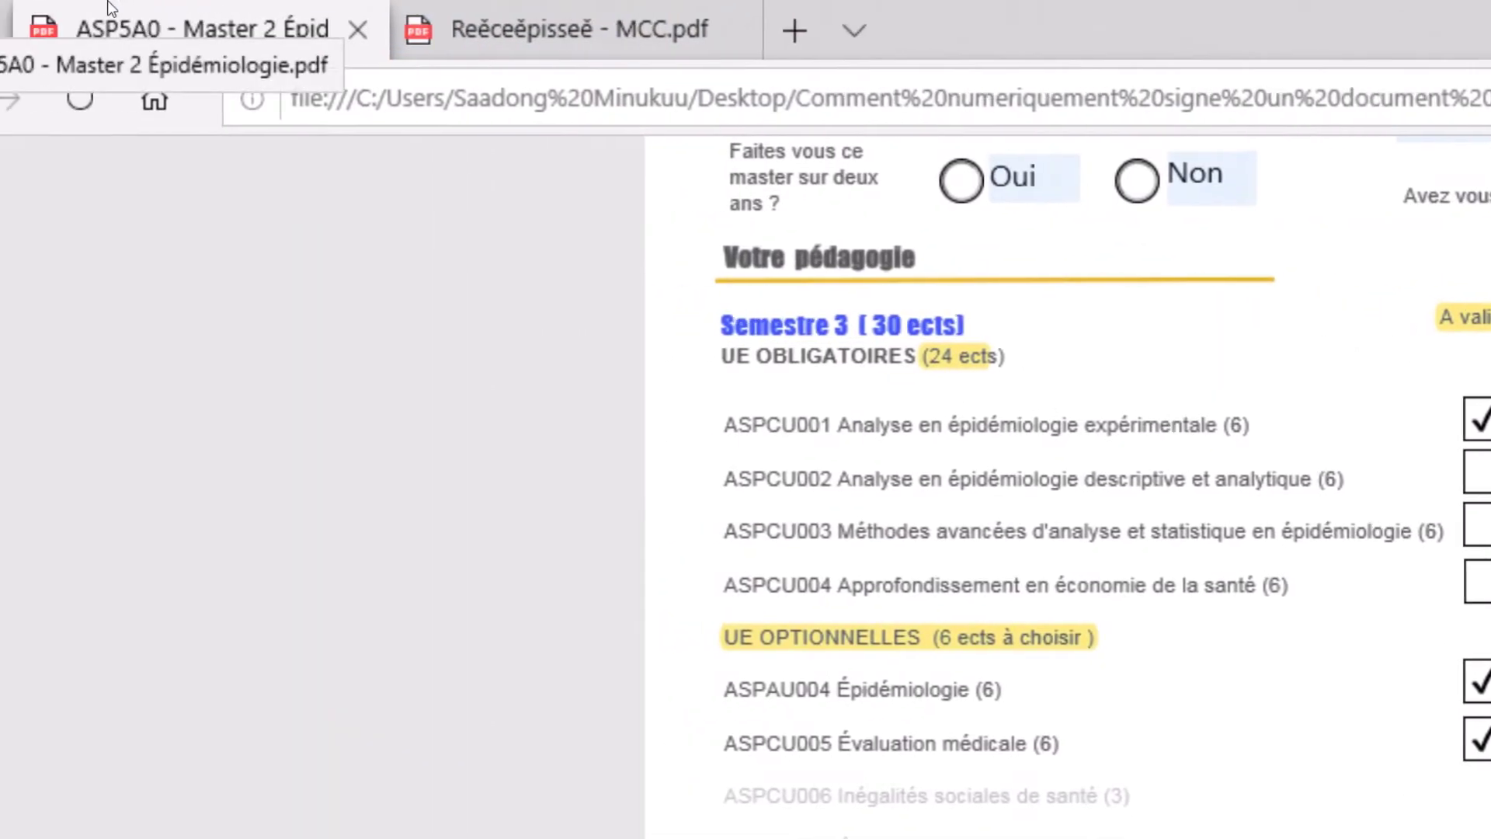
- Switch to the Récépissé - MCC.pdf tab in Edge
click(292, 19)
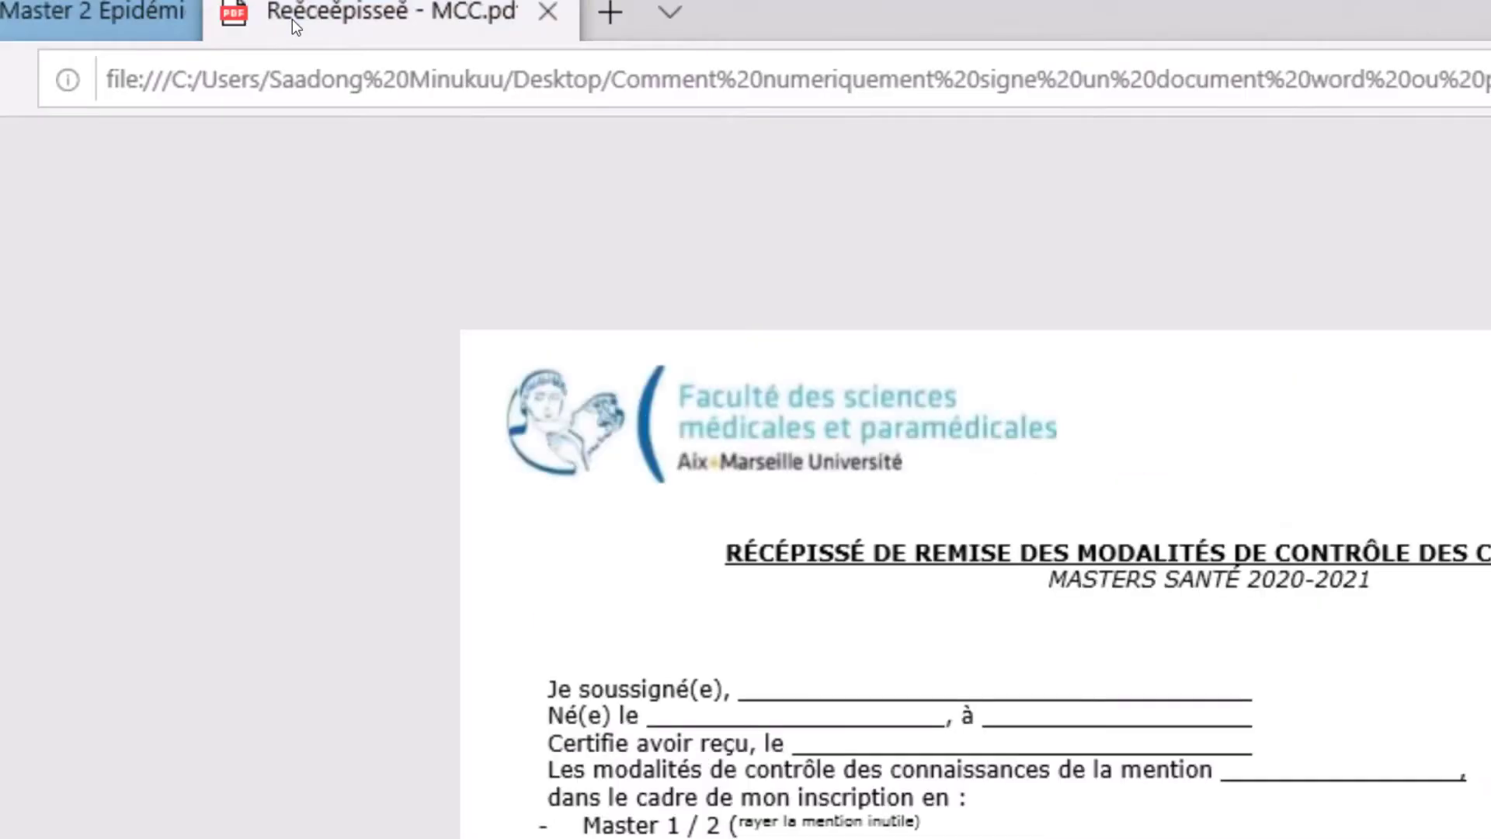
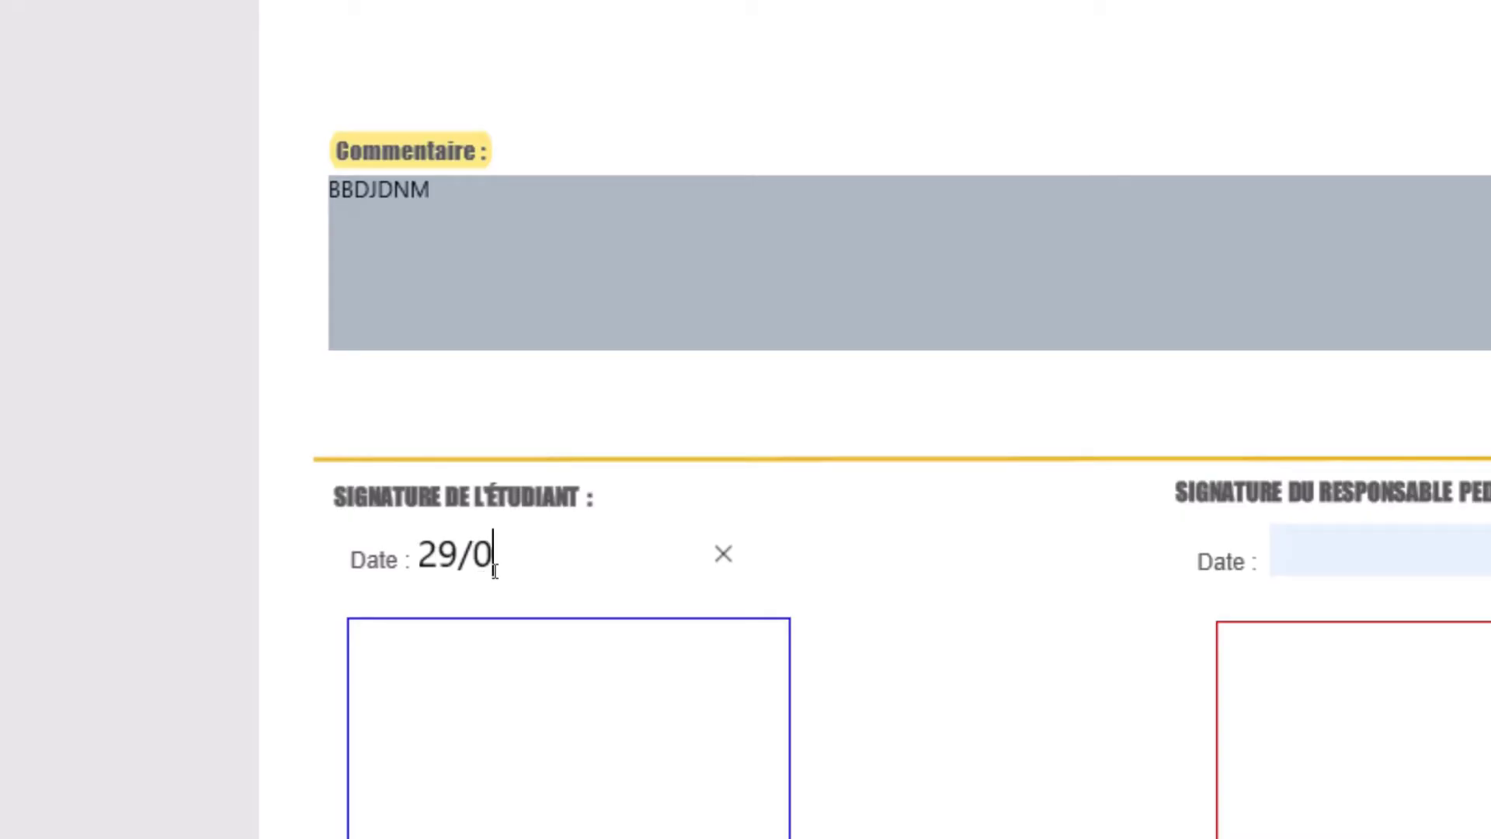
- Correct the student's signature date to 29/09/2020, removing the stray extra zero
text(9/200)
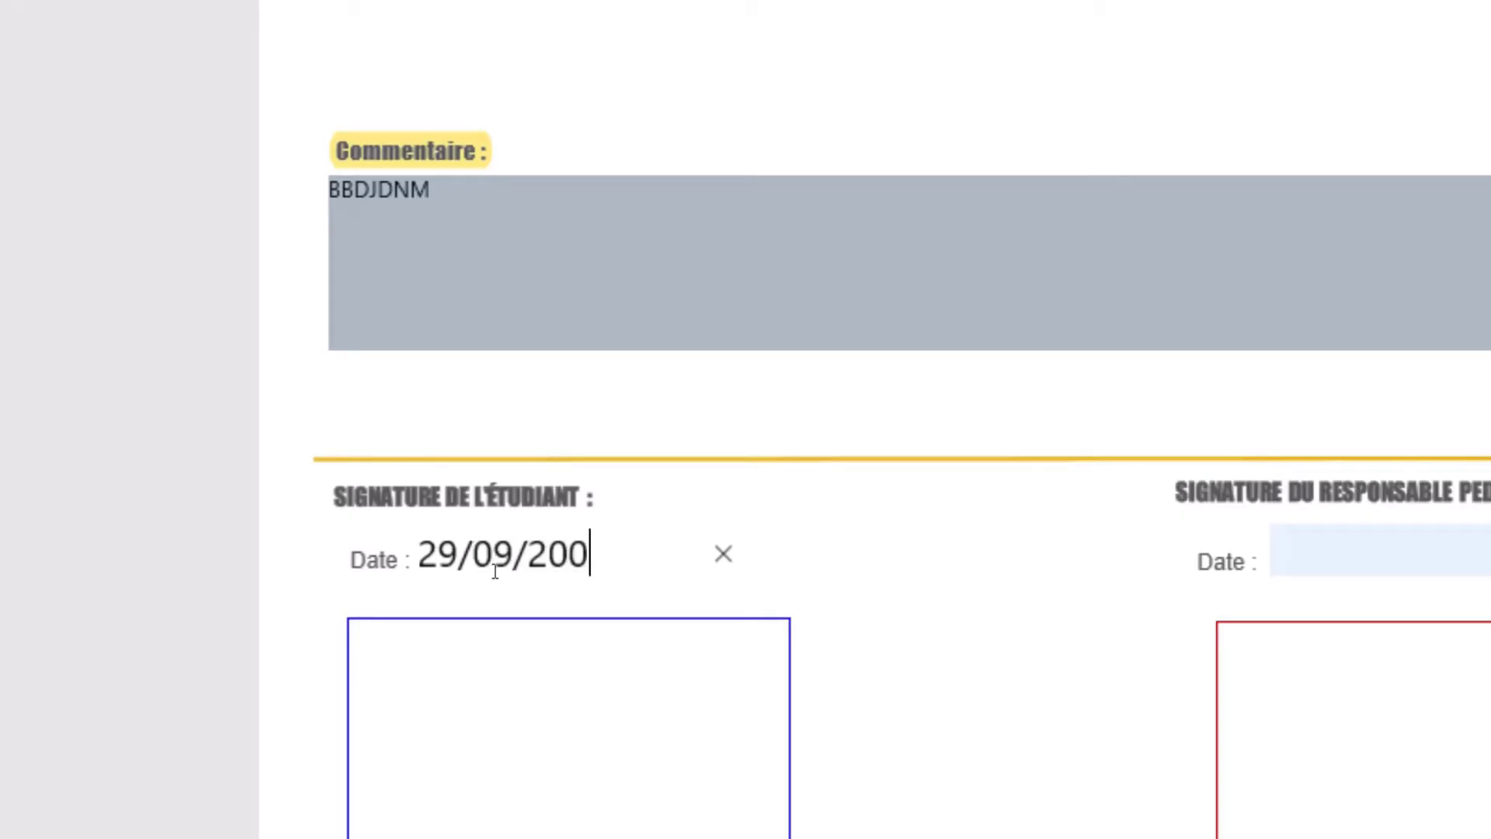
key(BackSpace)
text(20)
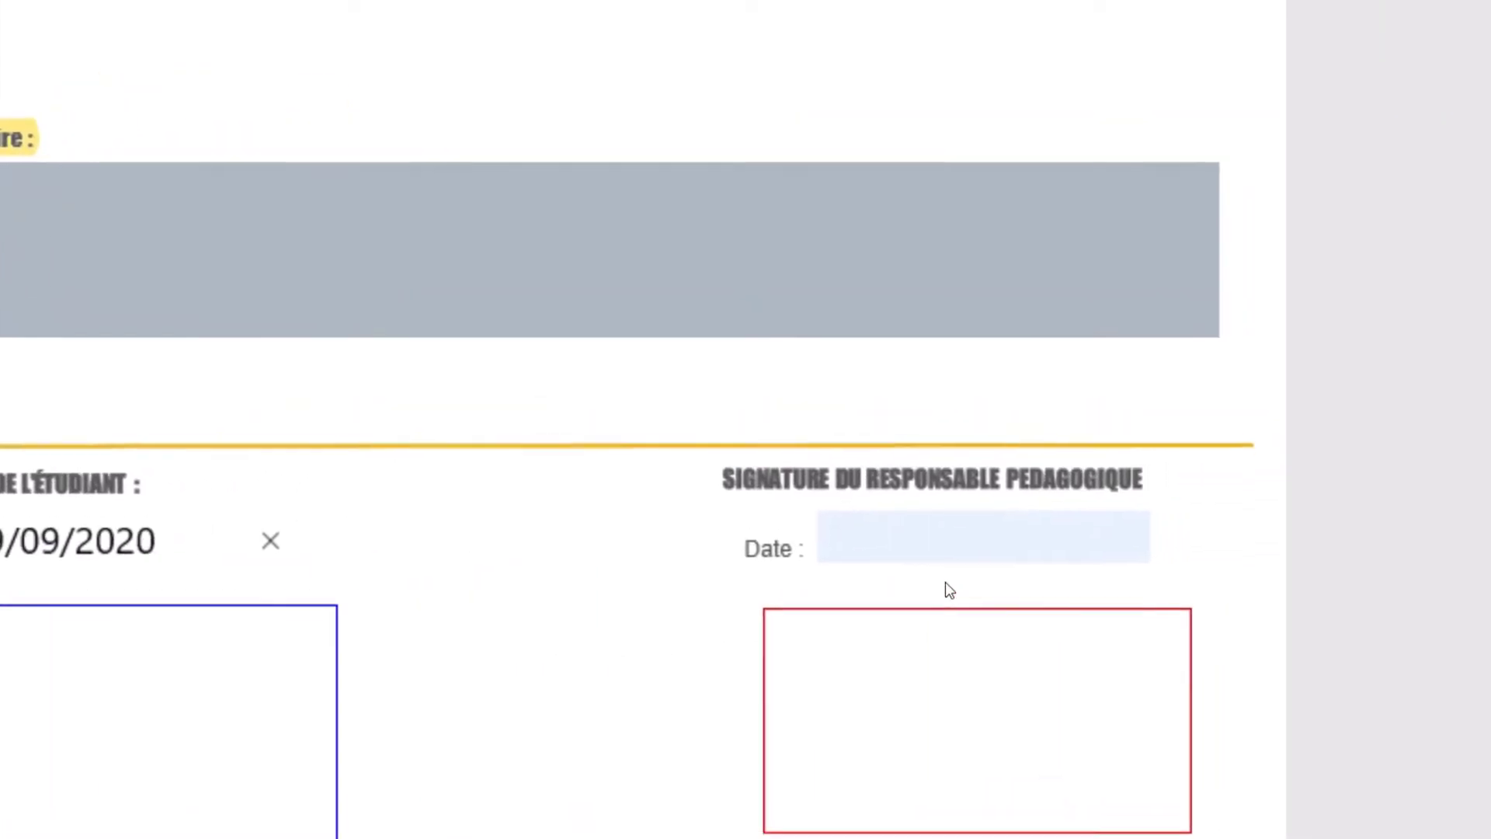
click(944, 564)
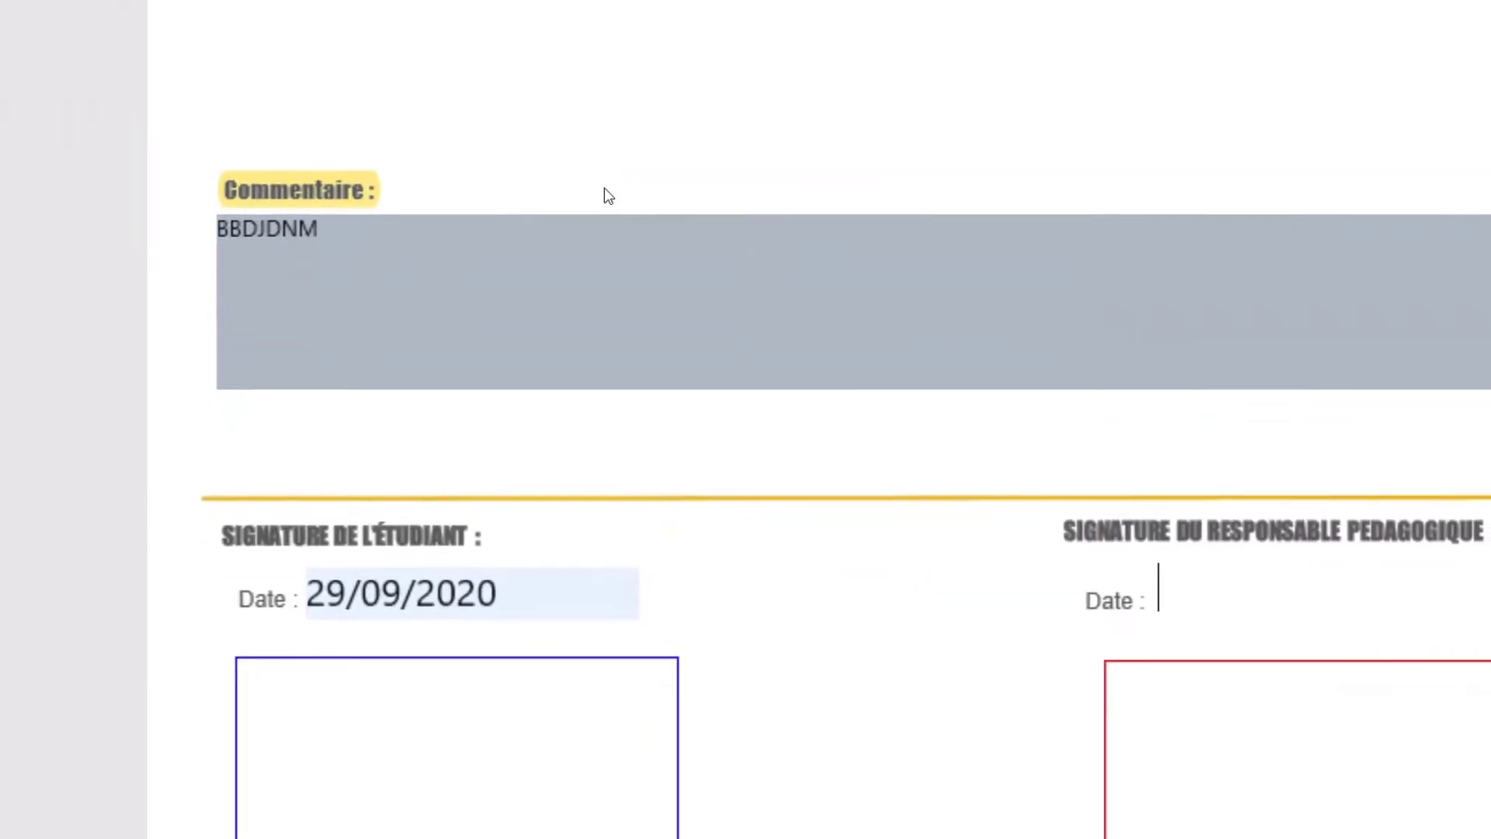
- Switch the two-year master answer from Oui to Non, leaving the RSE type unselected
scroll(606, 193, up, 15)
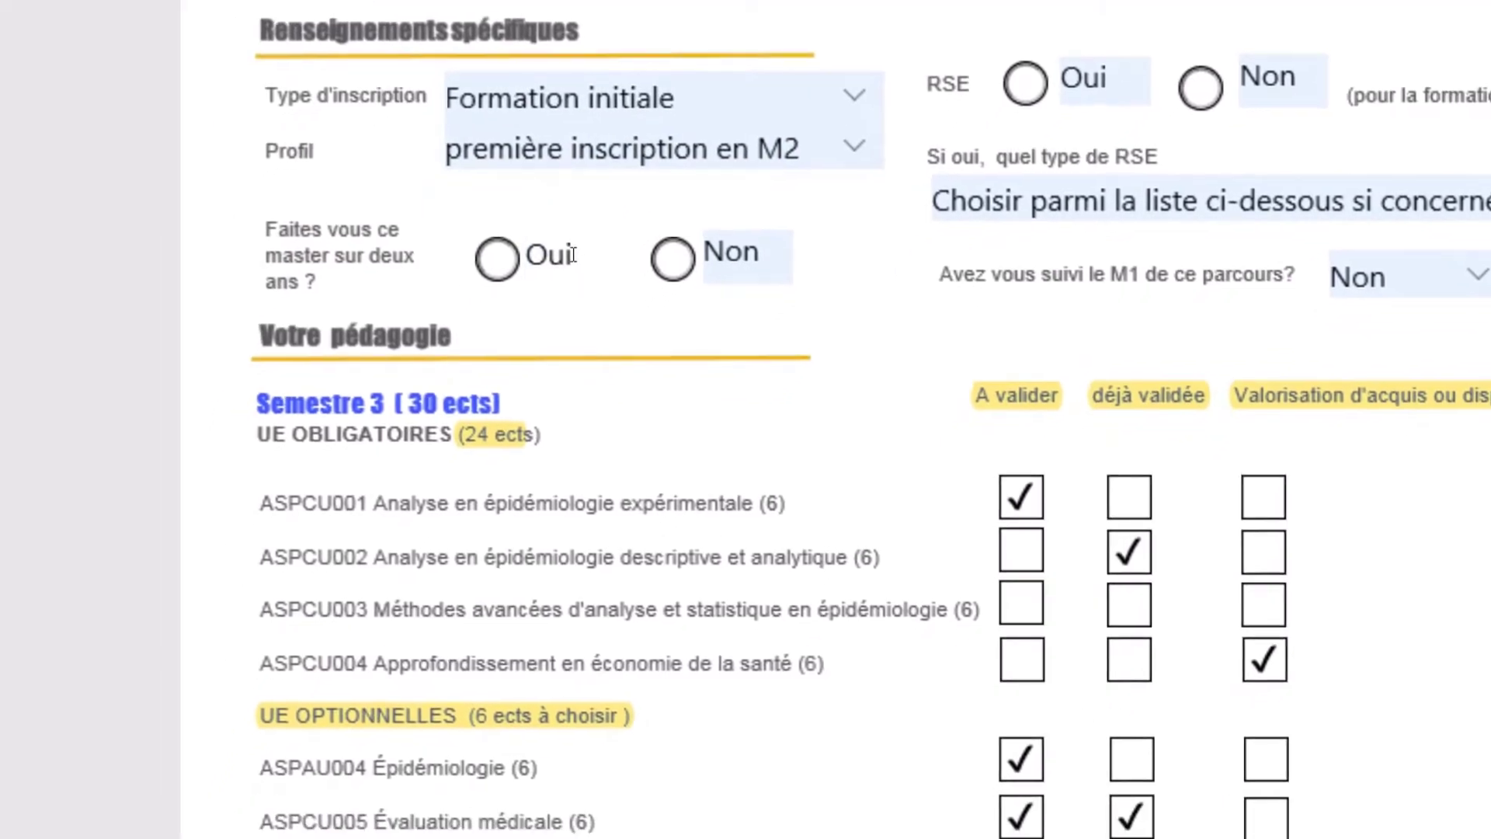
click(509, 264)
click(705, 258)
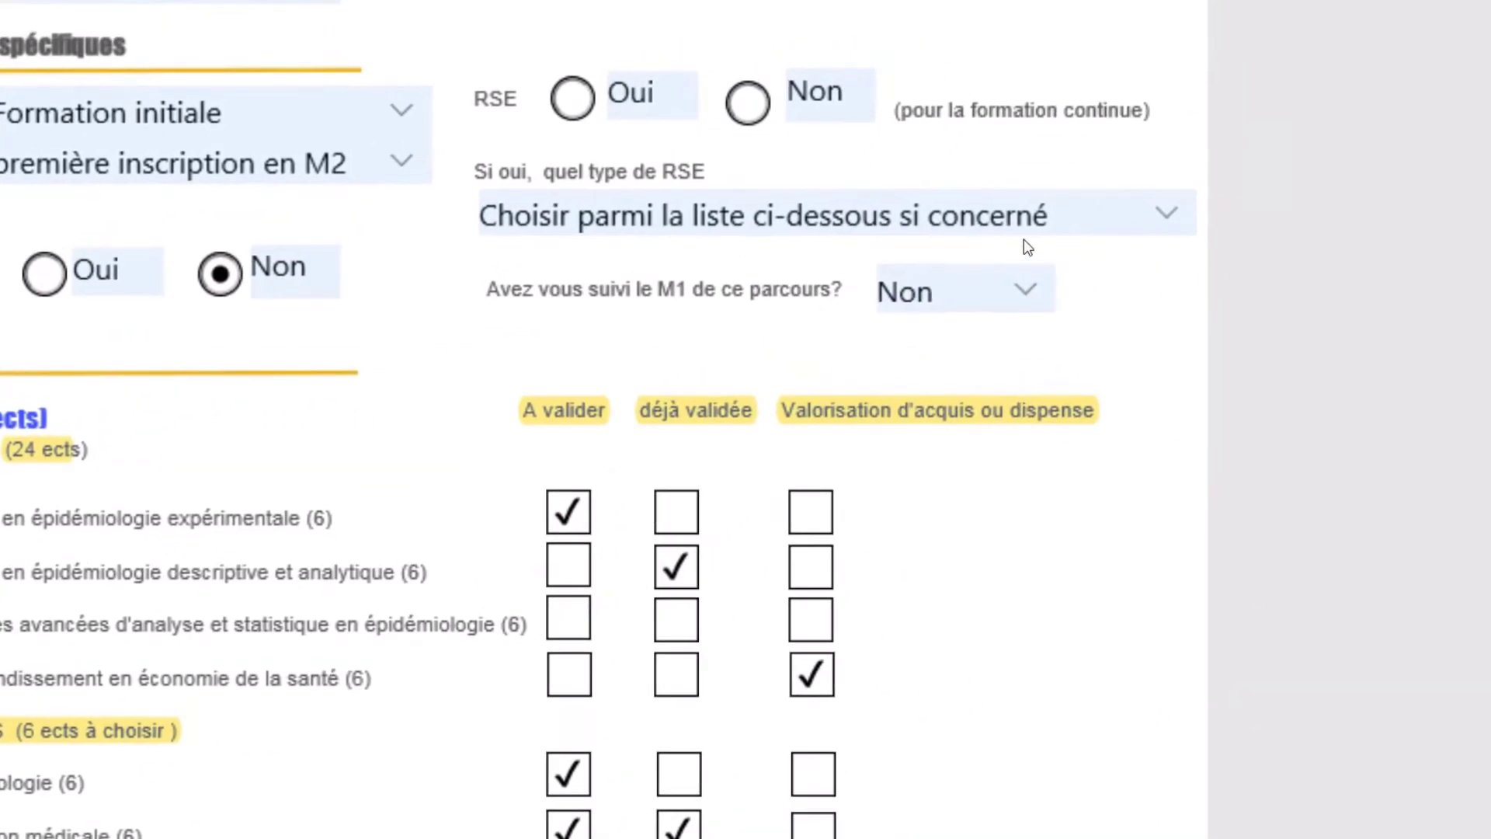
click(1026, 241)
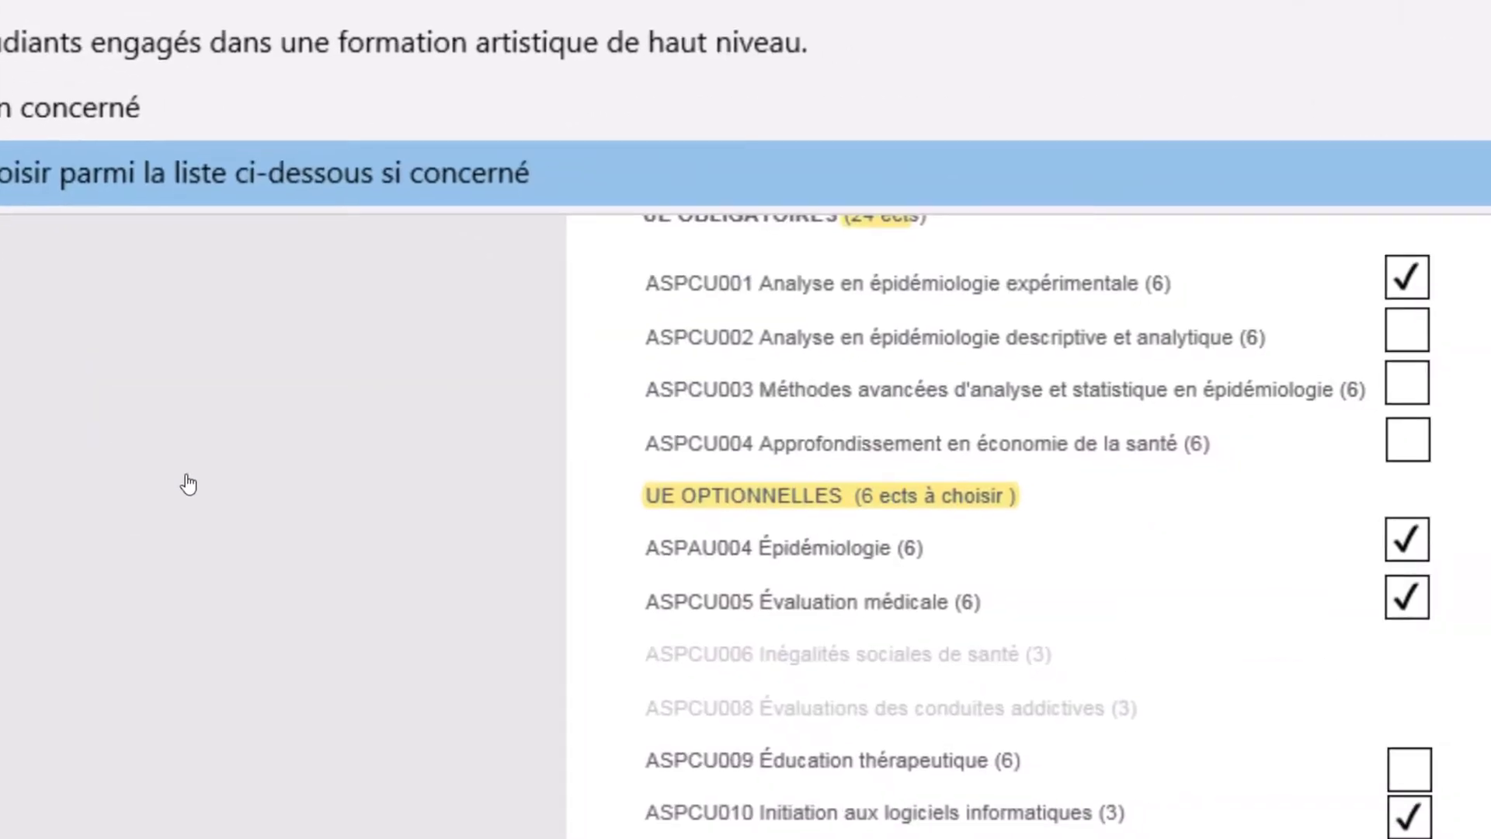
click(367, 801)
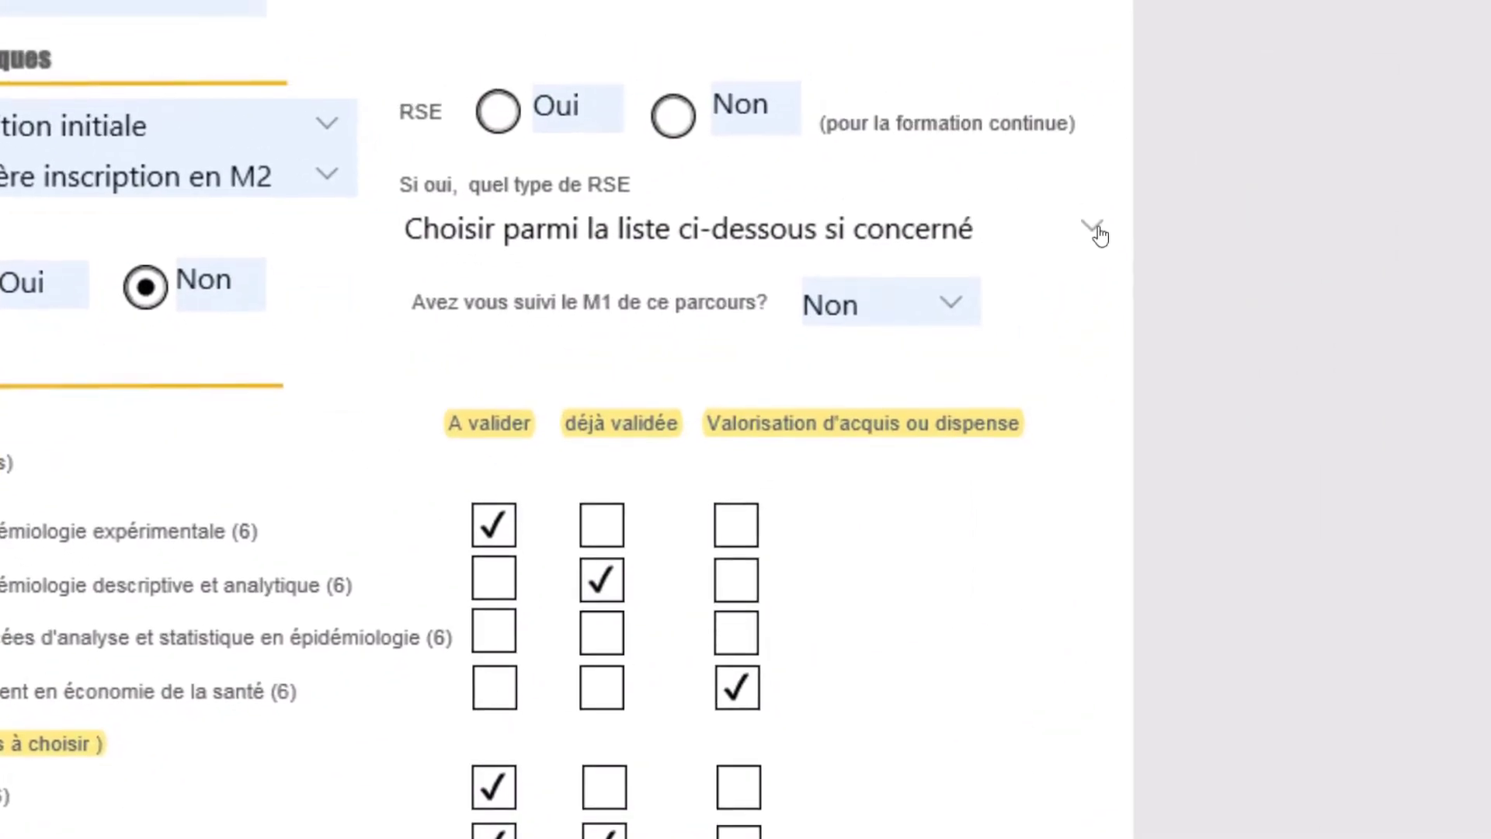
click(1100, 233)
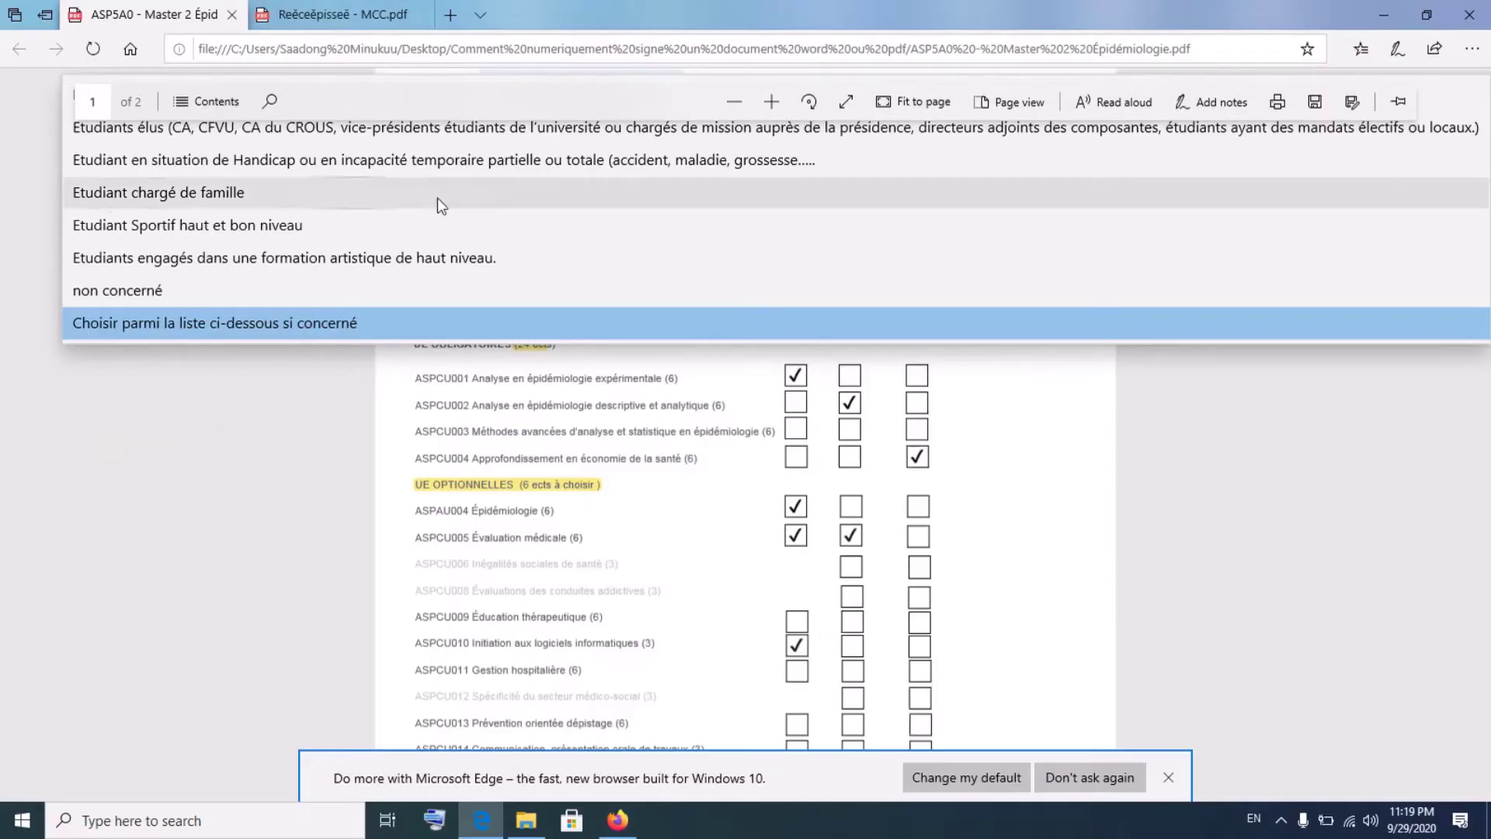
- Close the RSE type list without choosing a value and review the form
click(1093, 486)
scroll(1094, 486, up, 3)
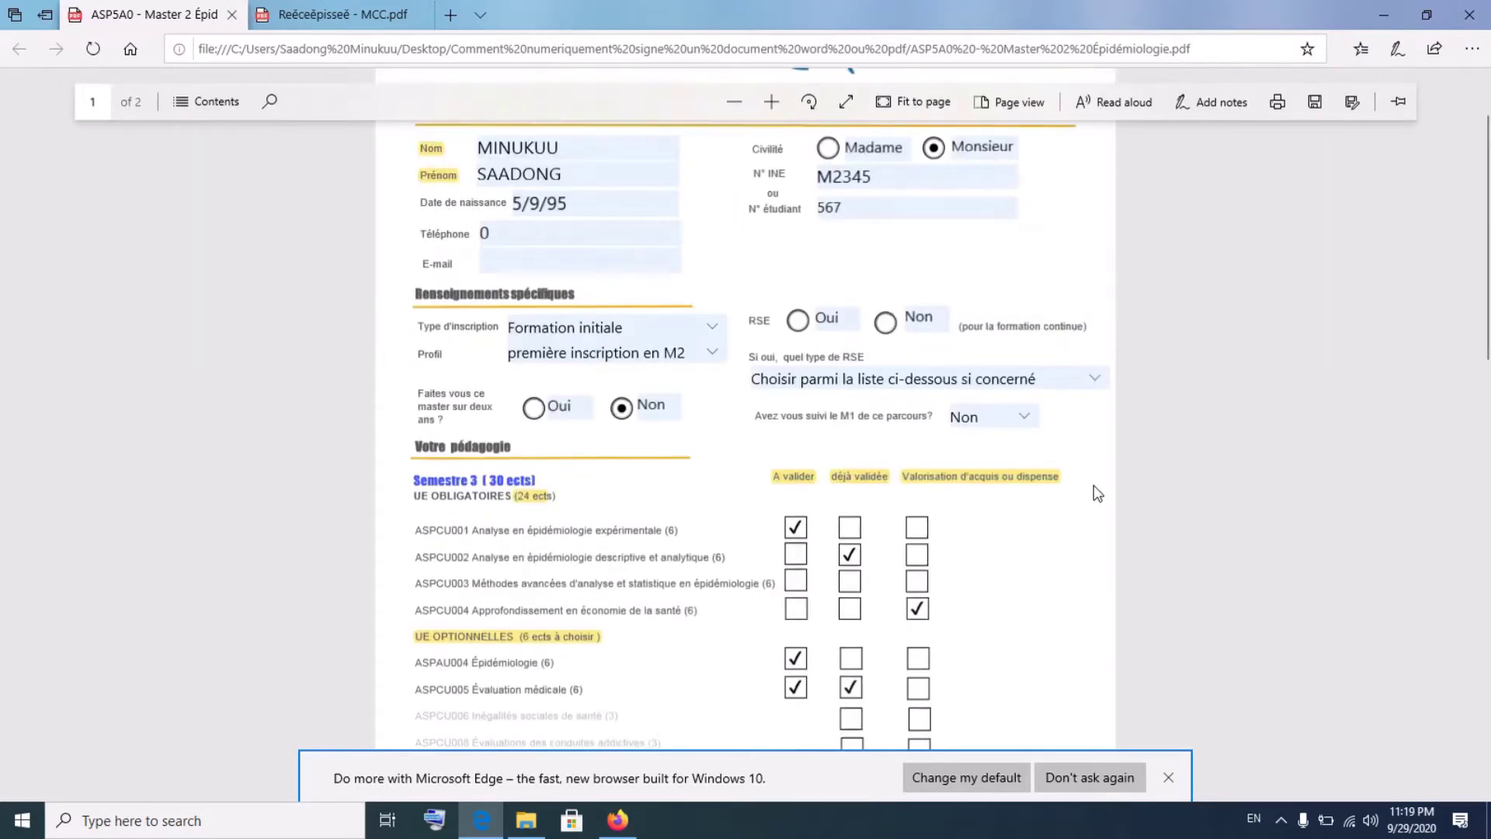
click(1094, 458)
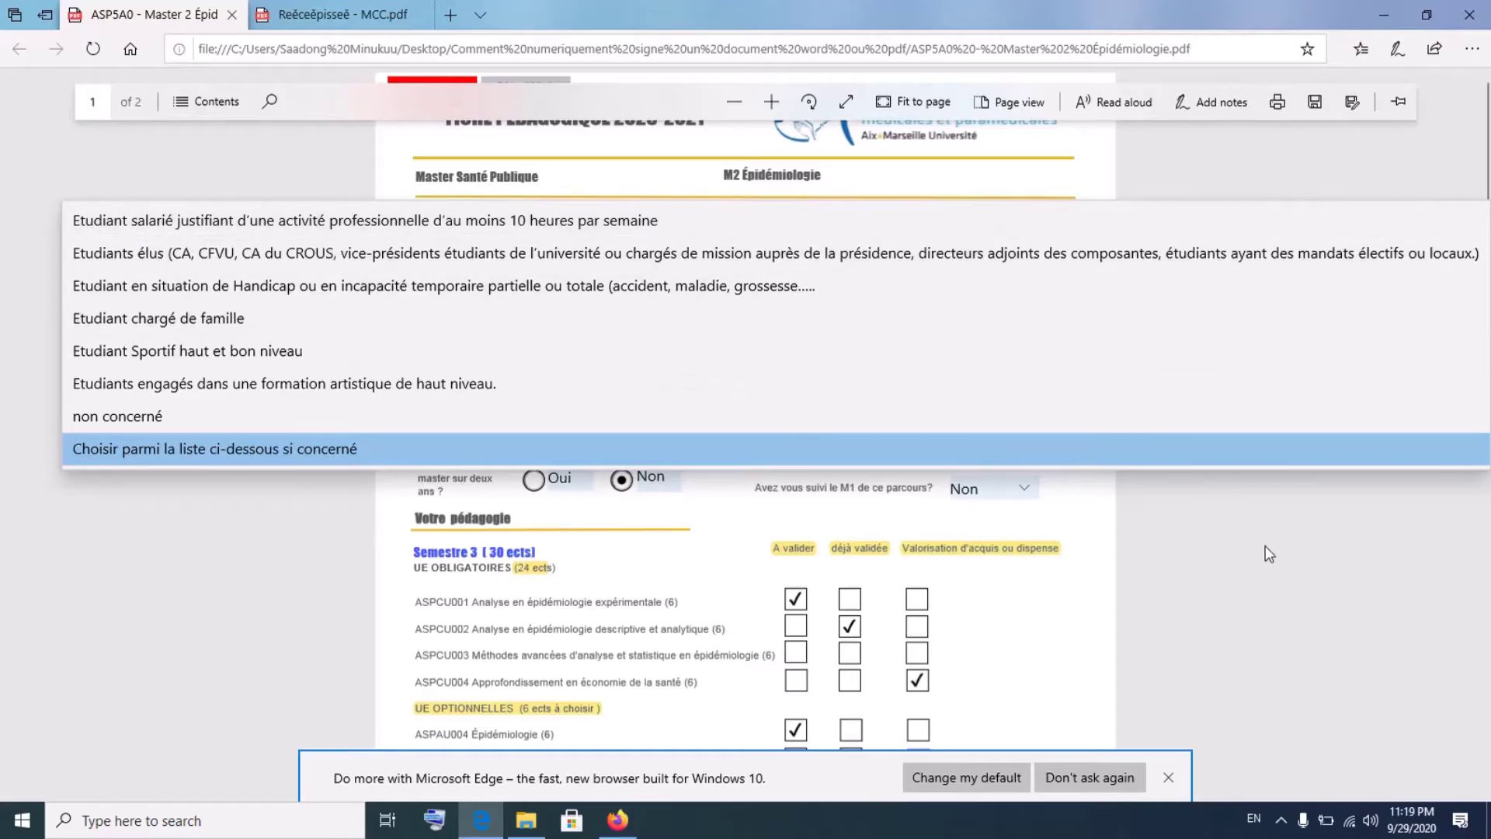
click(1330, 503)
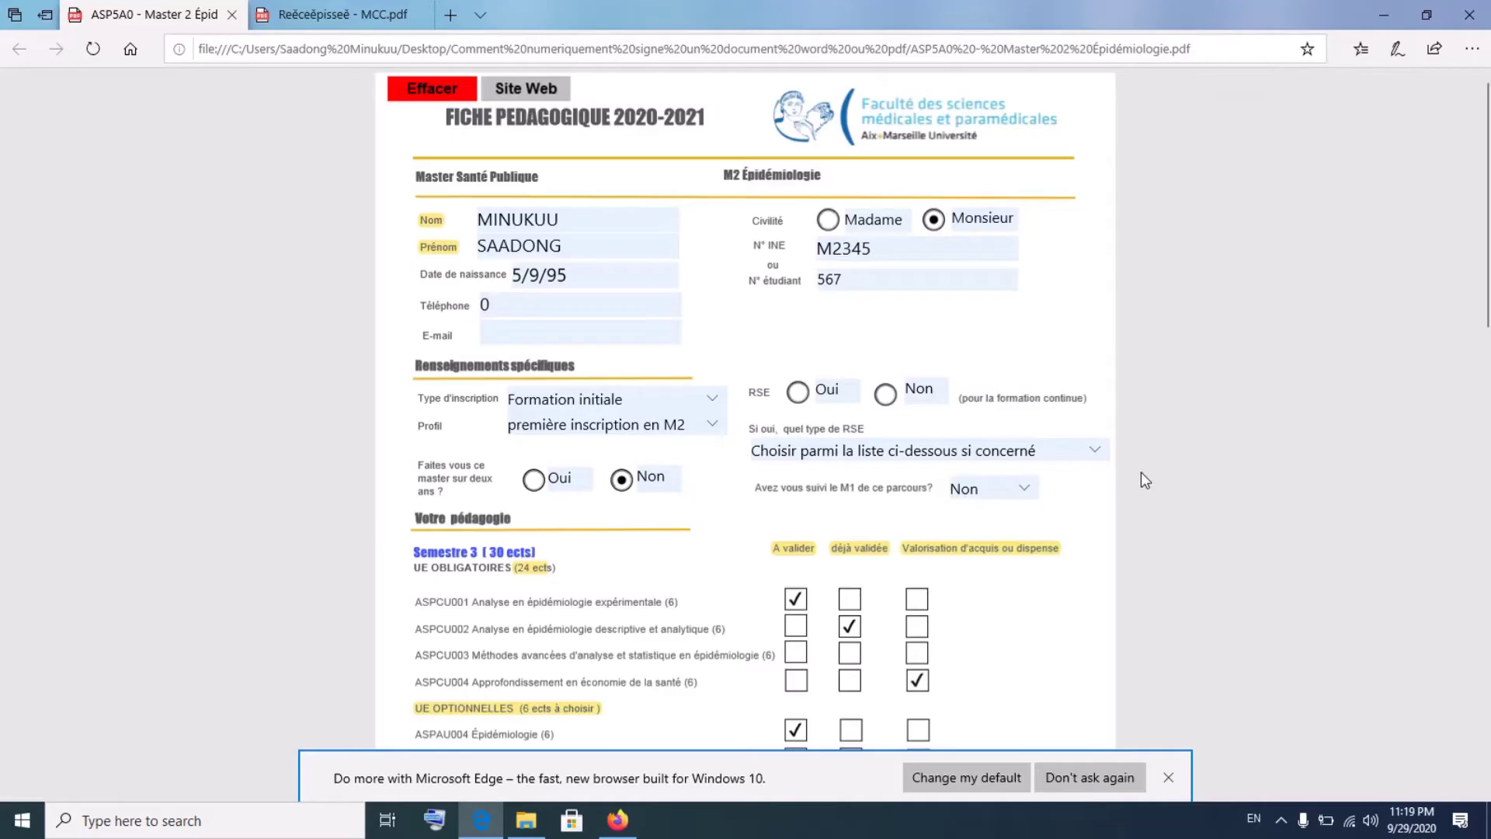
scroll(1144, 481, down, 3)
scroll(1142, 475, down, 3)
scroll(1142, 475, up, 6)
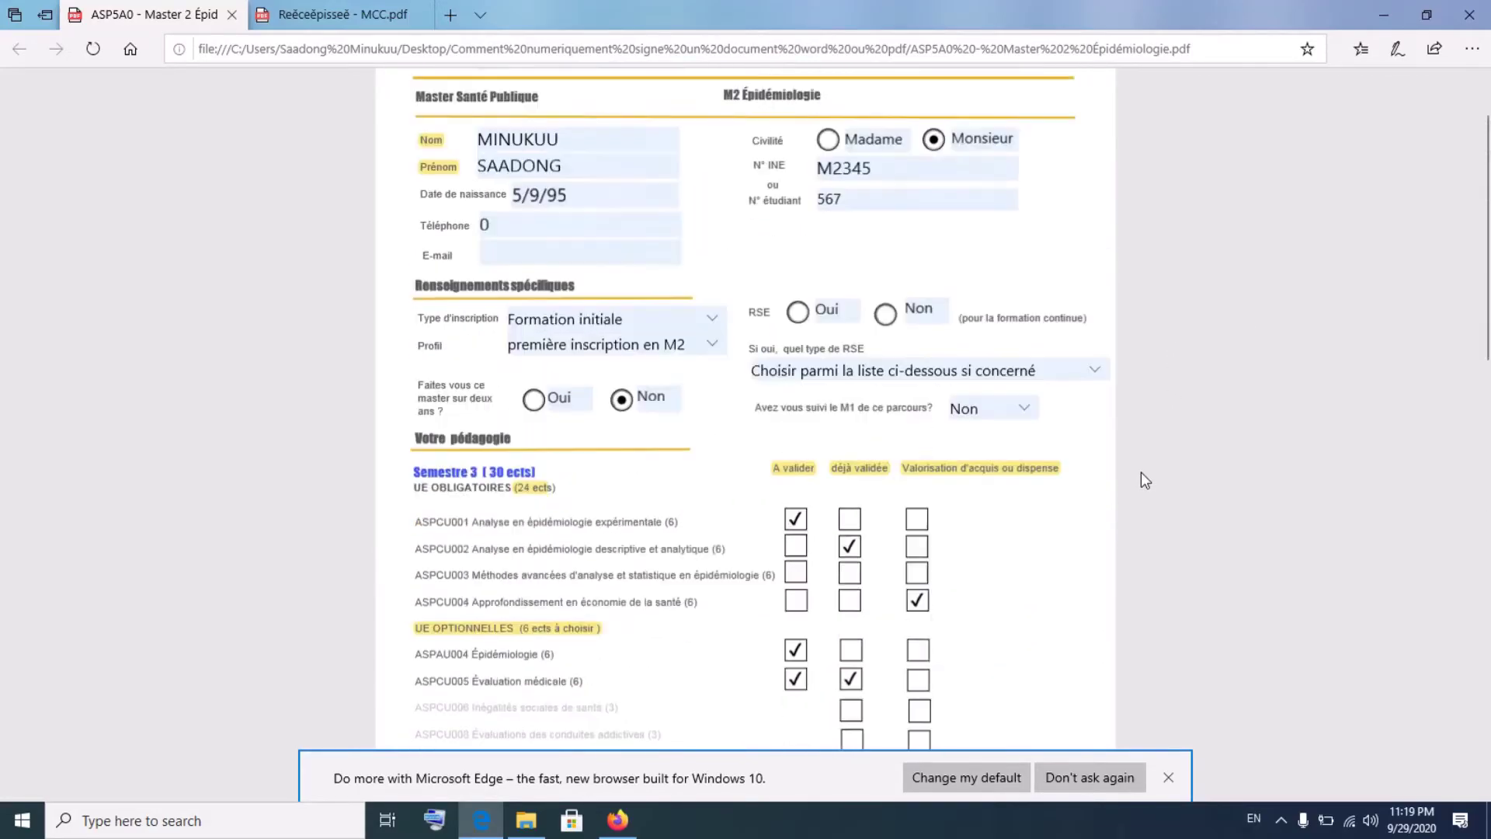
scroll(1140, 472, down, 5)
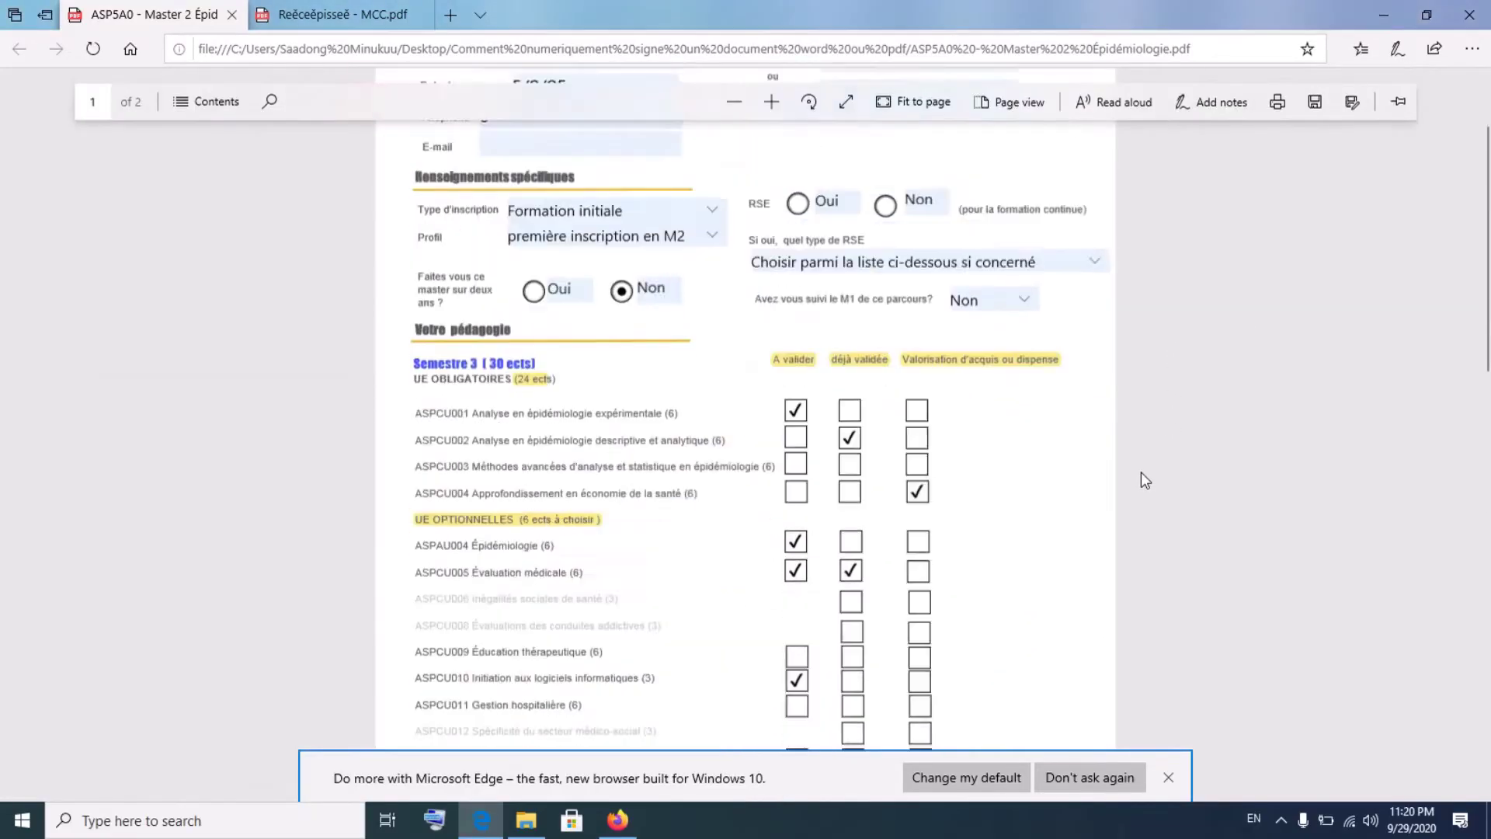
scroll(1140, 472, up, 3)
scroll(1141, 473, up, 2)
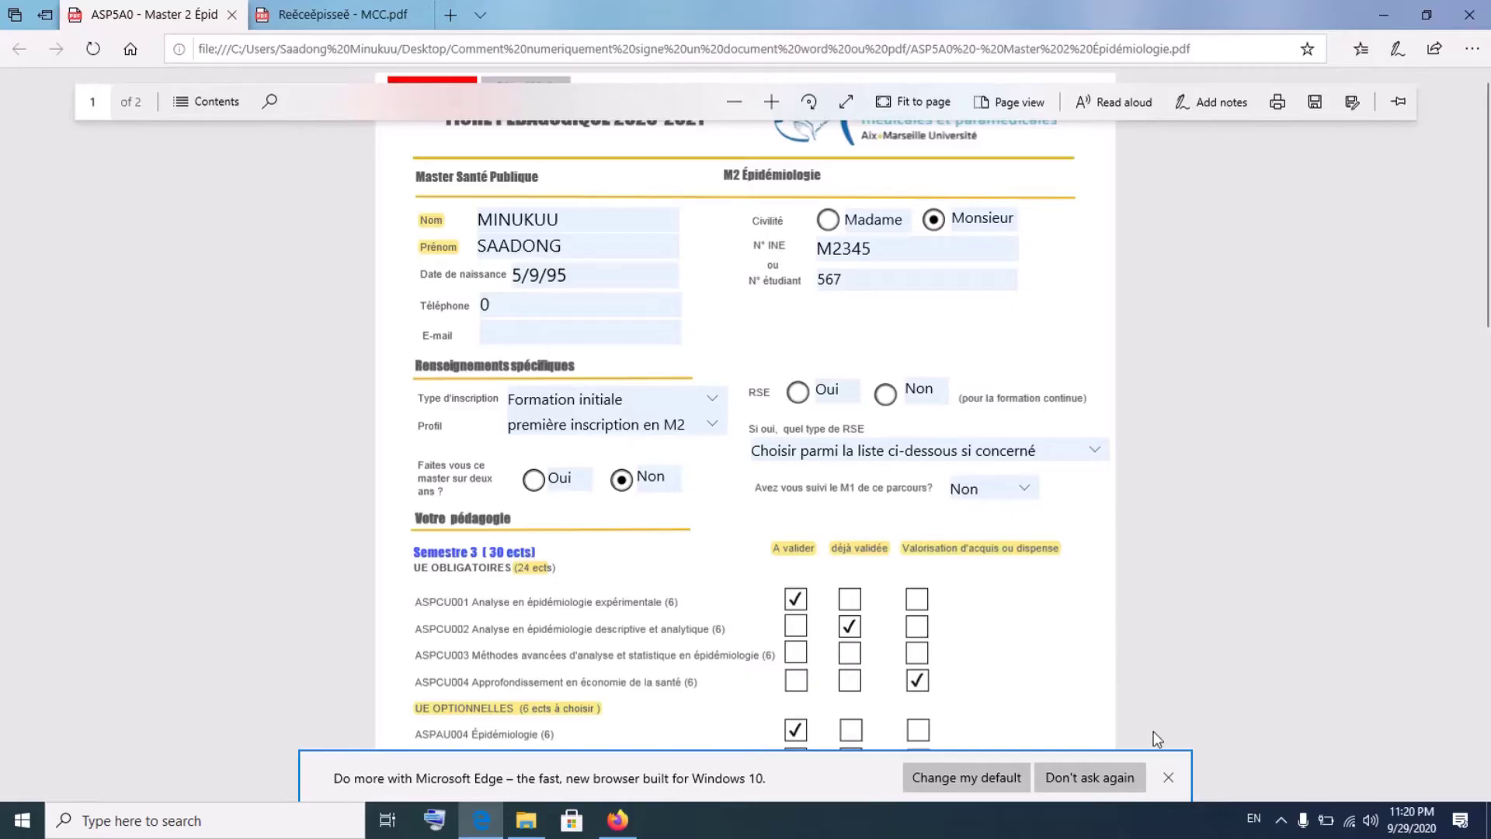
- Dismiss the default-browser notification and save the filled PDF with Ctrl+S
click(1161, 780)
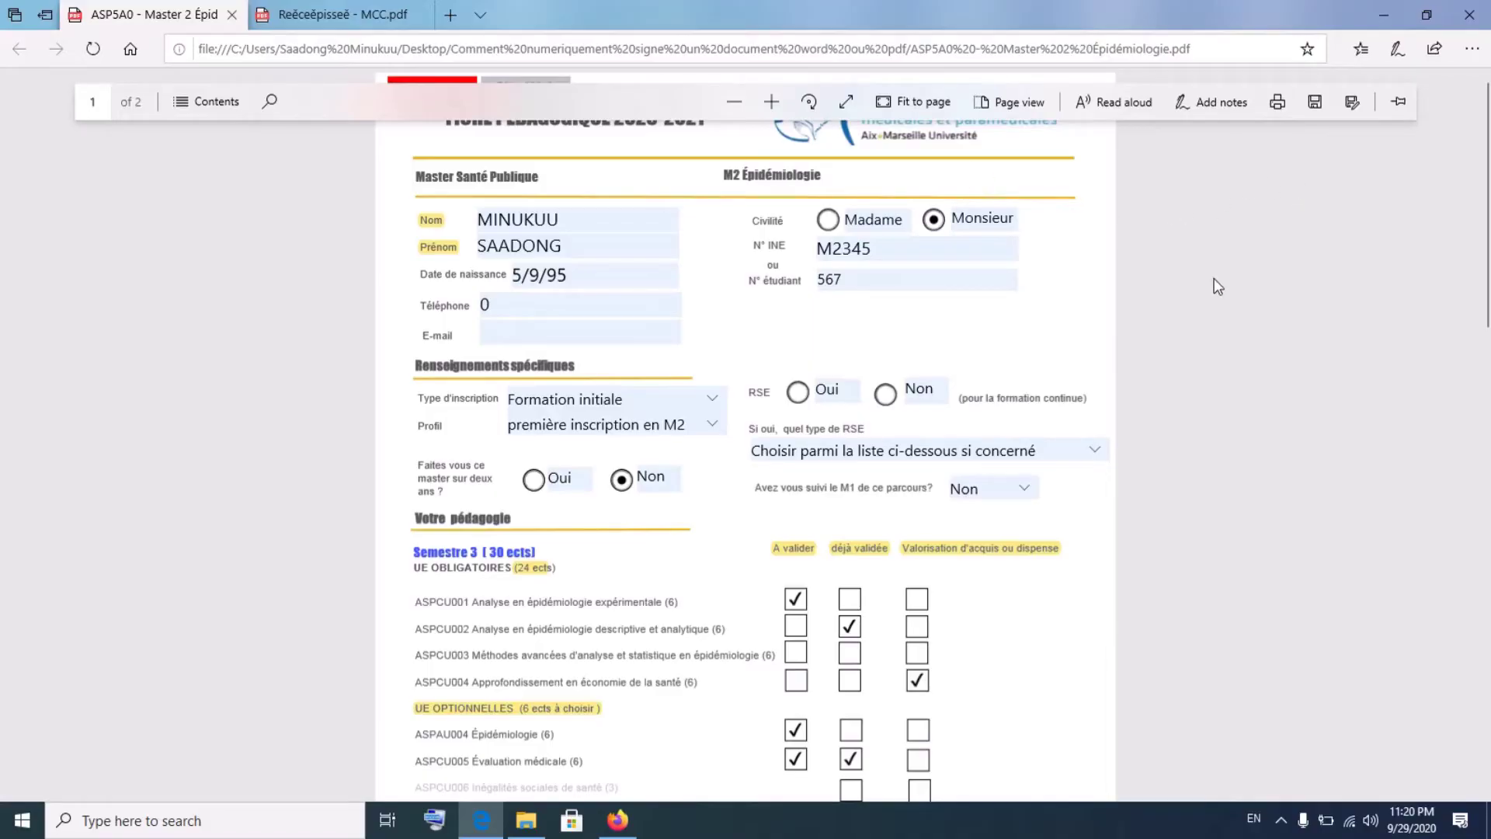
scroll(1155, 484, down, 4)
scroll(1156, 484, up, 4)
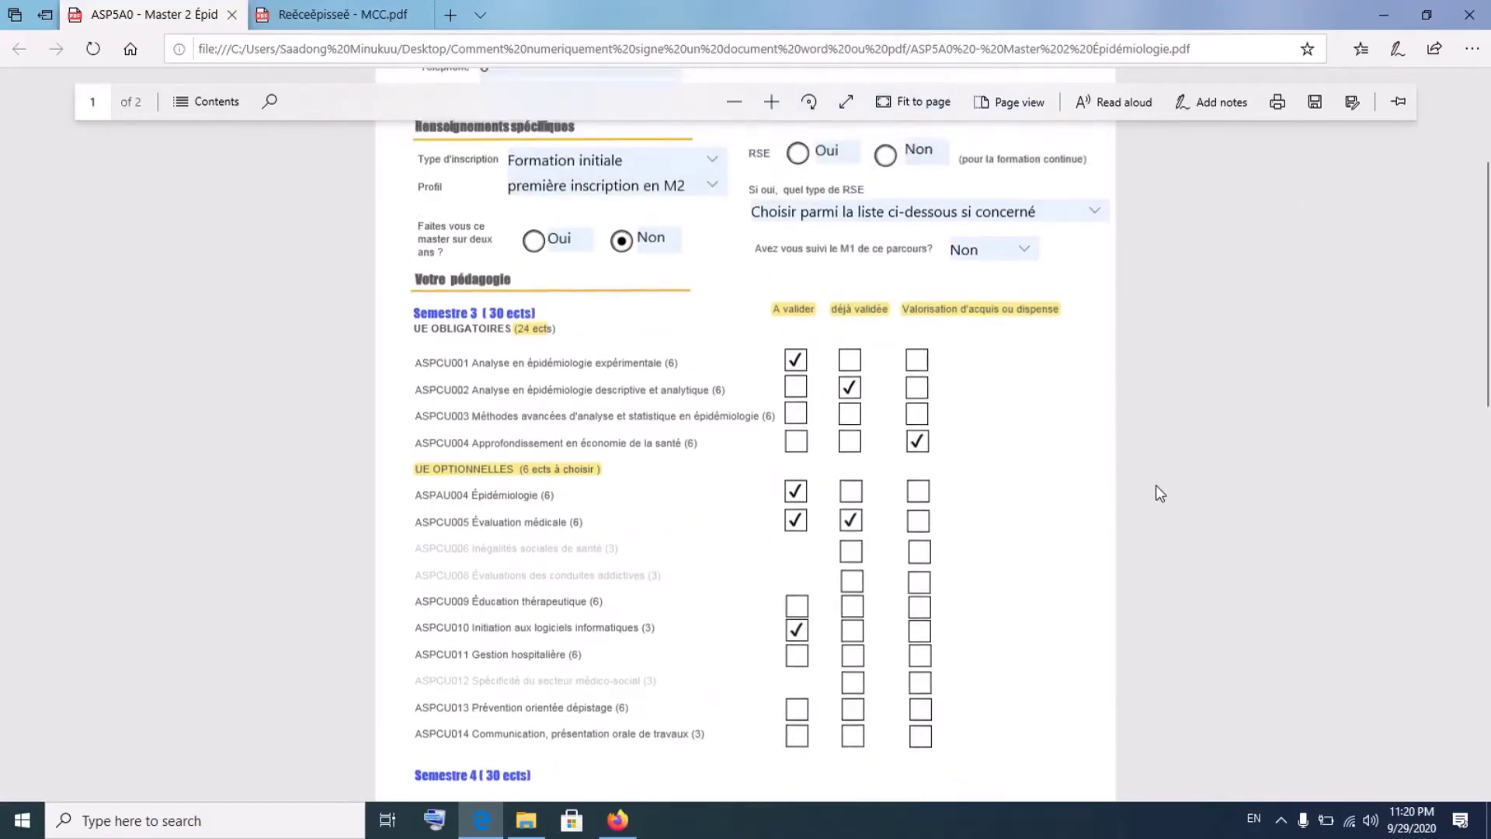
scroll(1158, 491, up, 1)
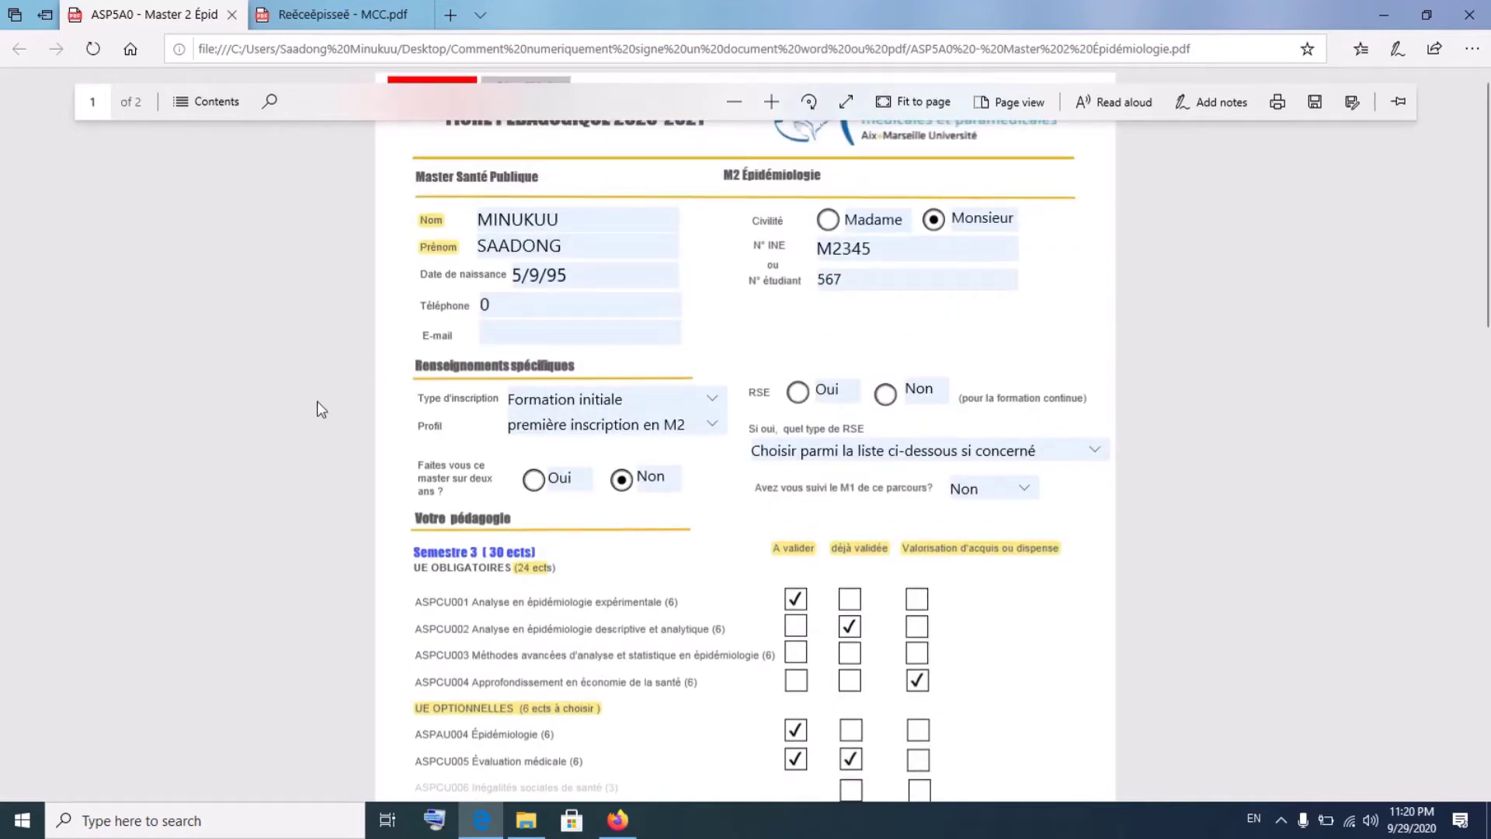
key(ctrl+s)
- Show the signing folder with 'ASP5A0 - Master 2 Épidémiologie' selected and Edge minimized
mouse_move(525, 820)
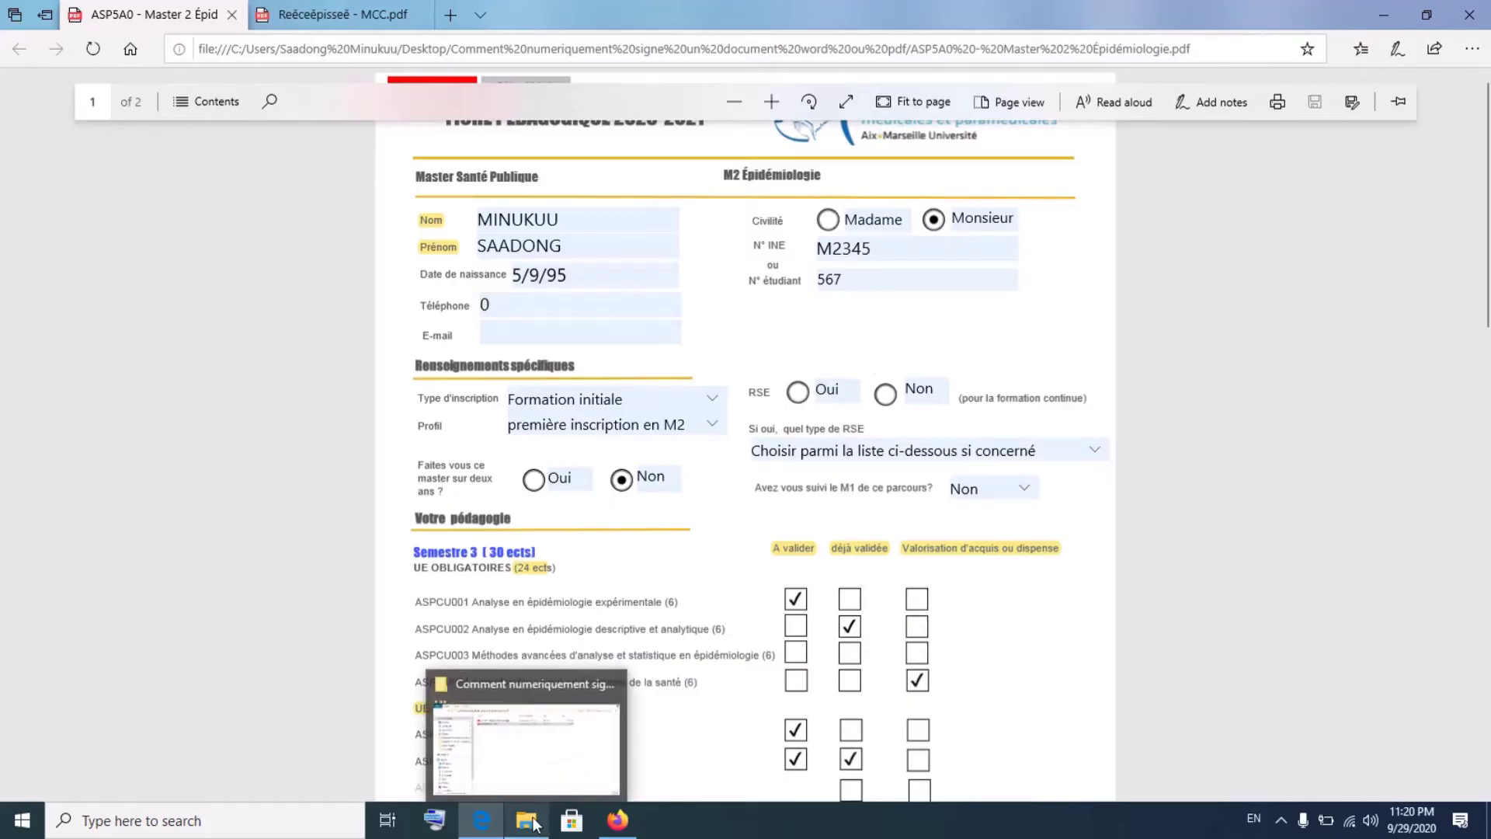
click(549, 756)
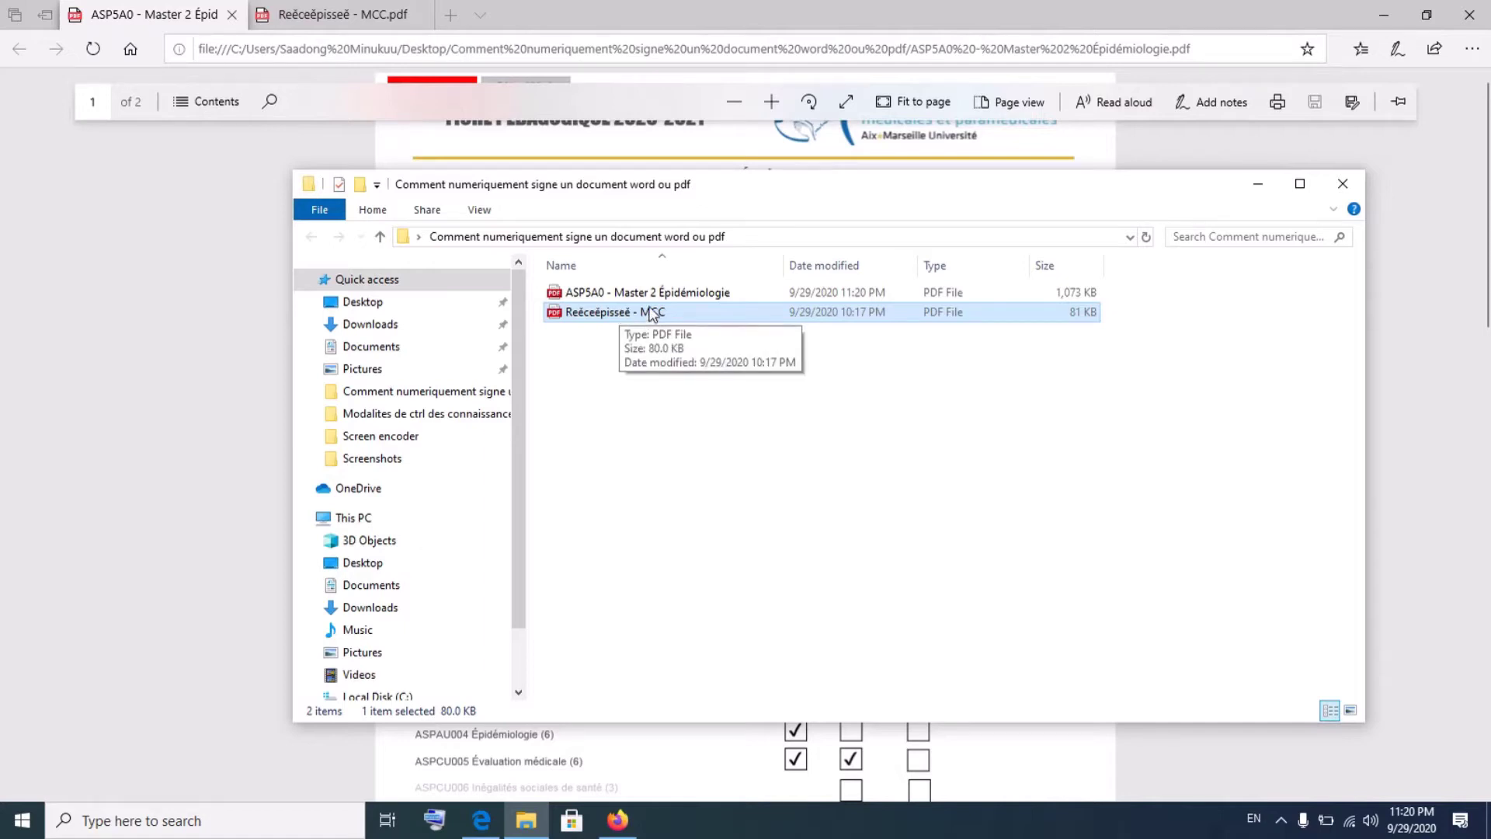
click(650, 294)
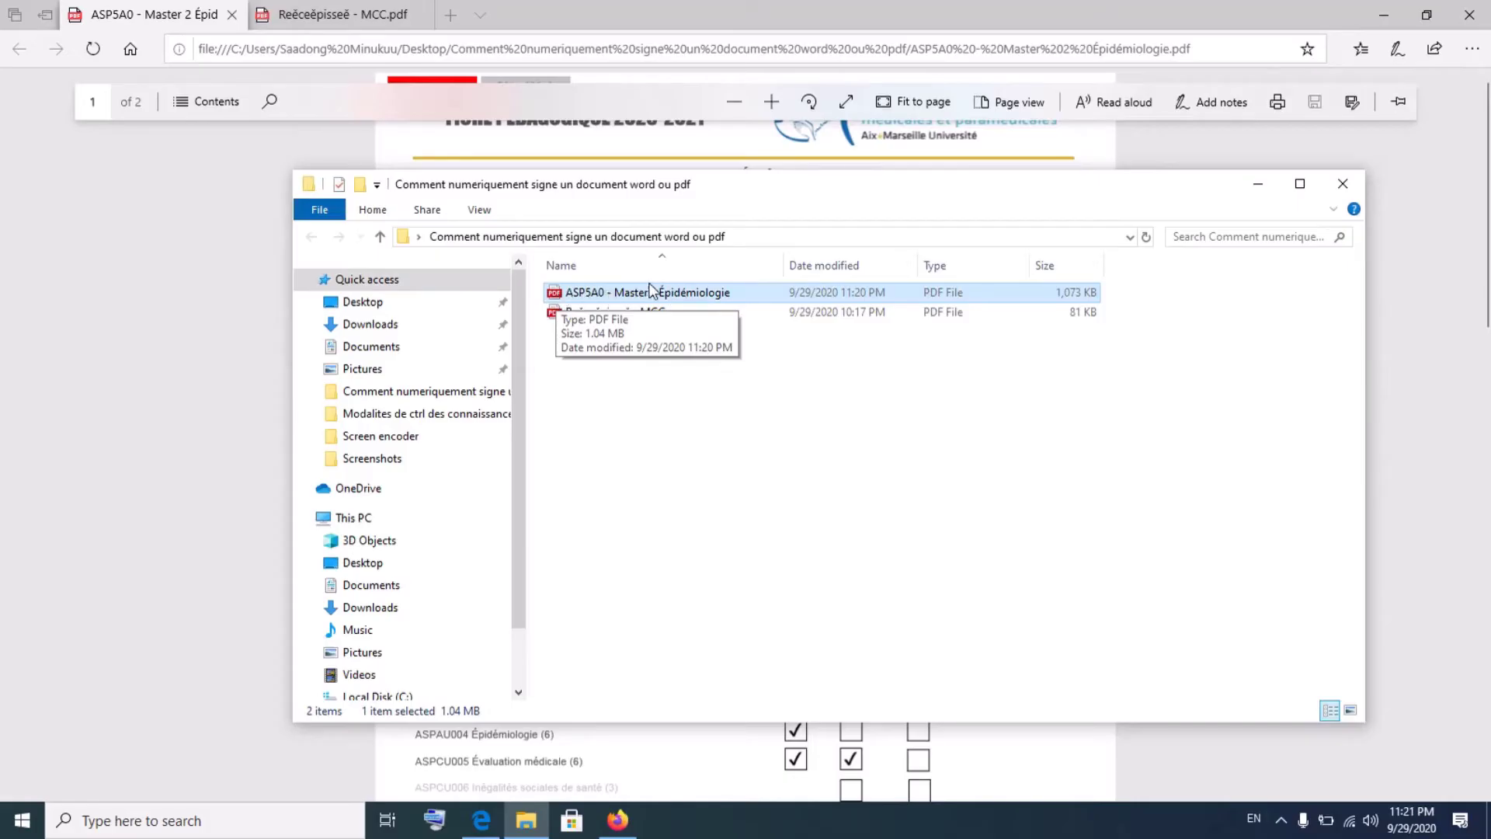
click(1372, 7)
click(1372, 7)
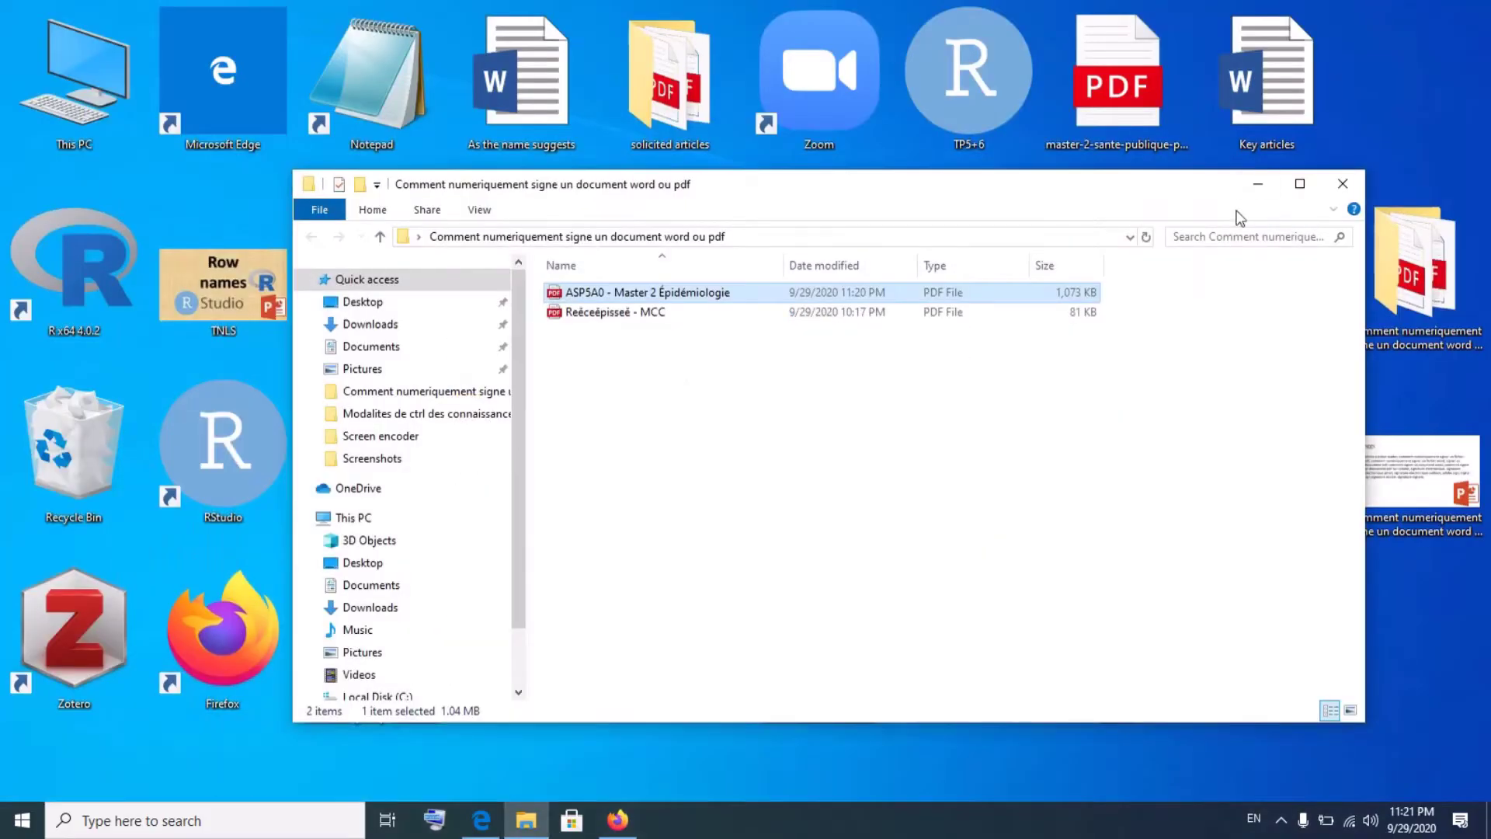
click(1266, 187)
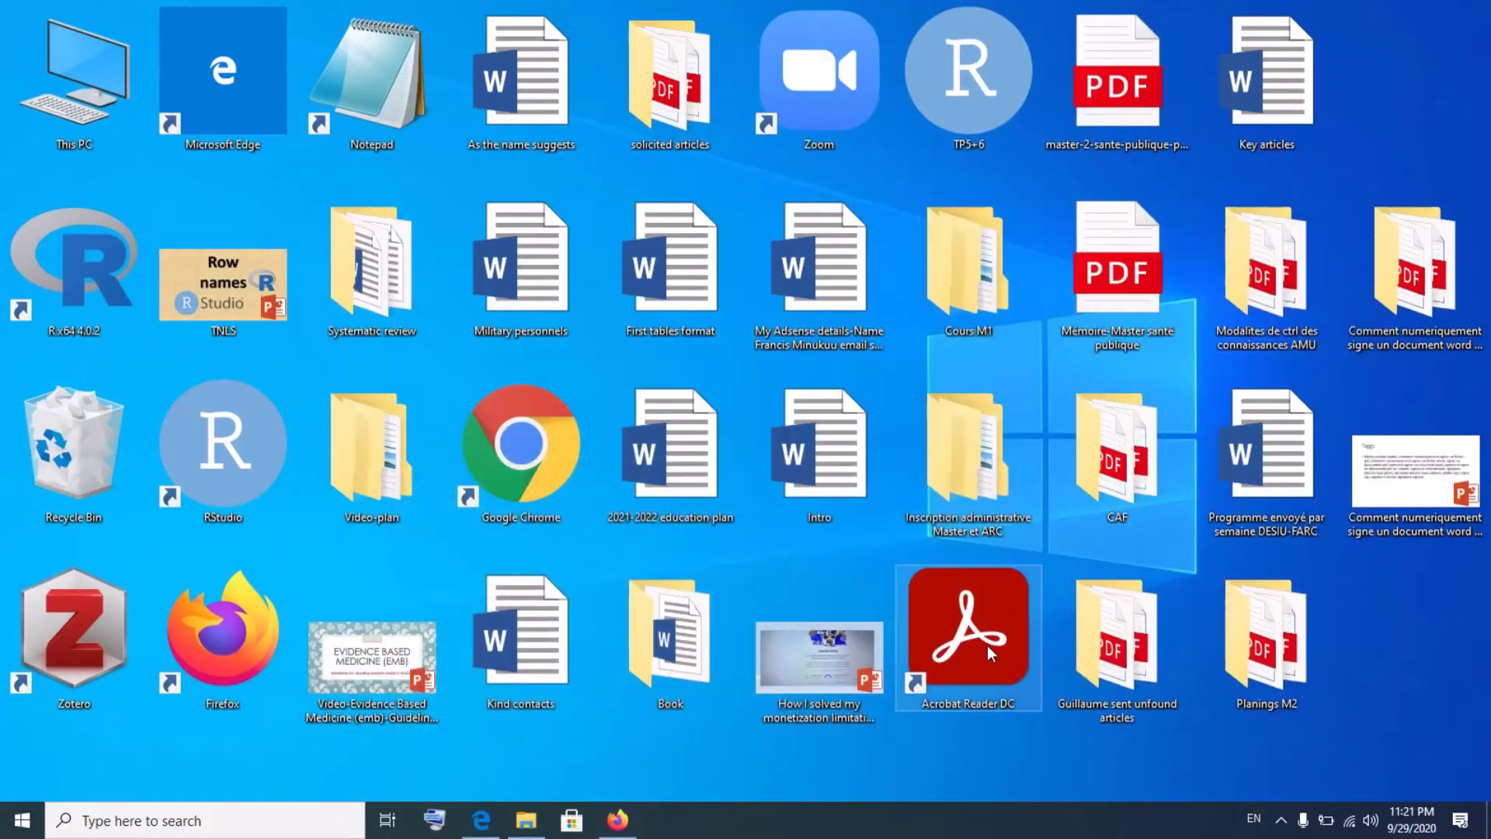
mouse_move(508, 819)
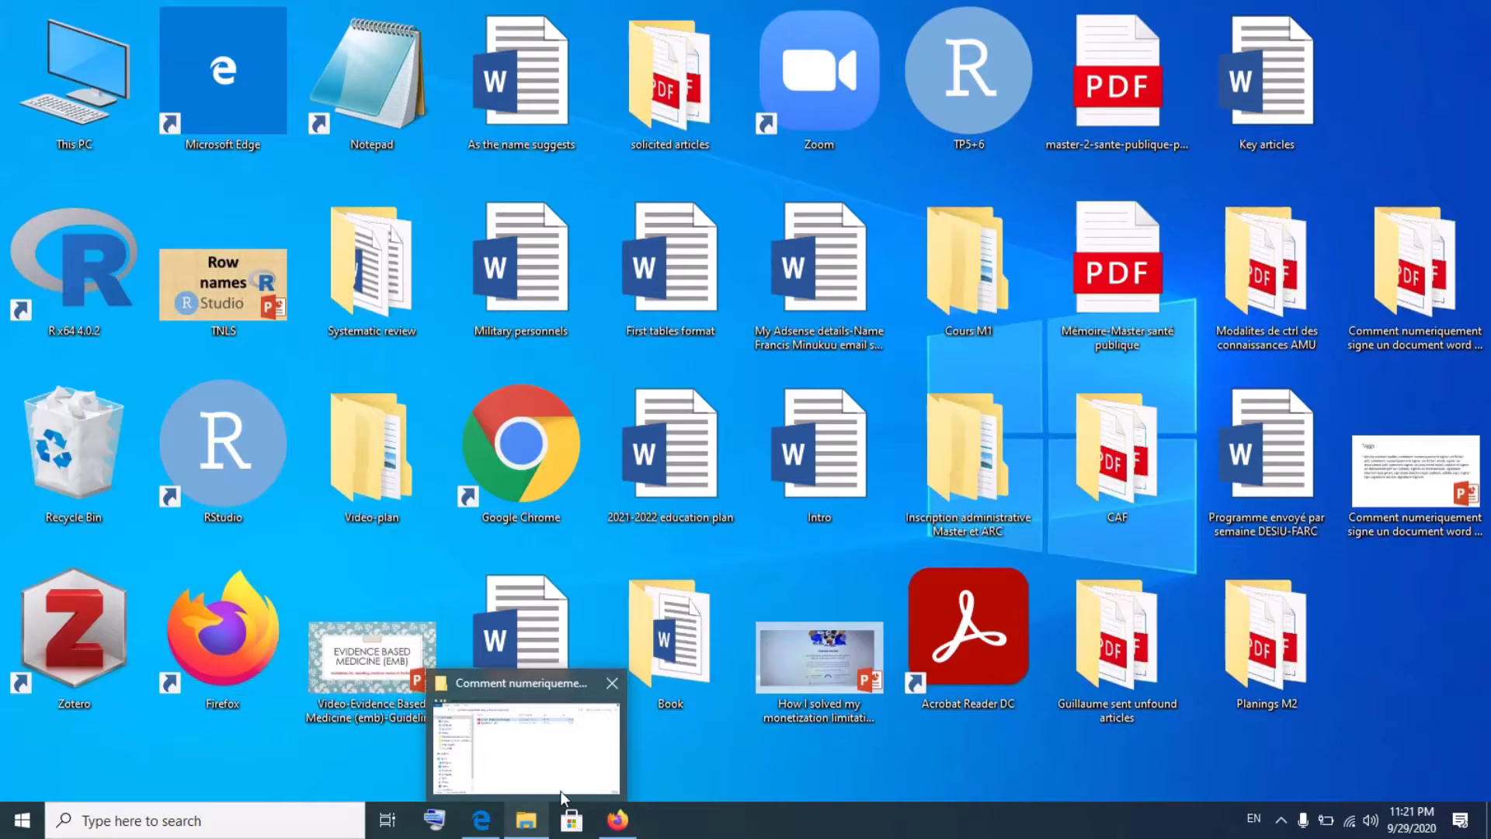
click(565, 793)
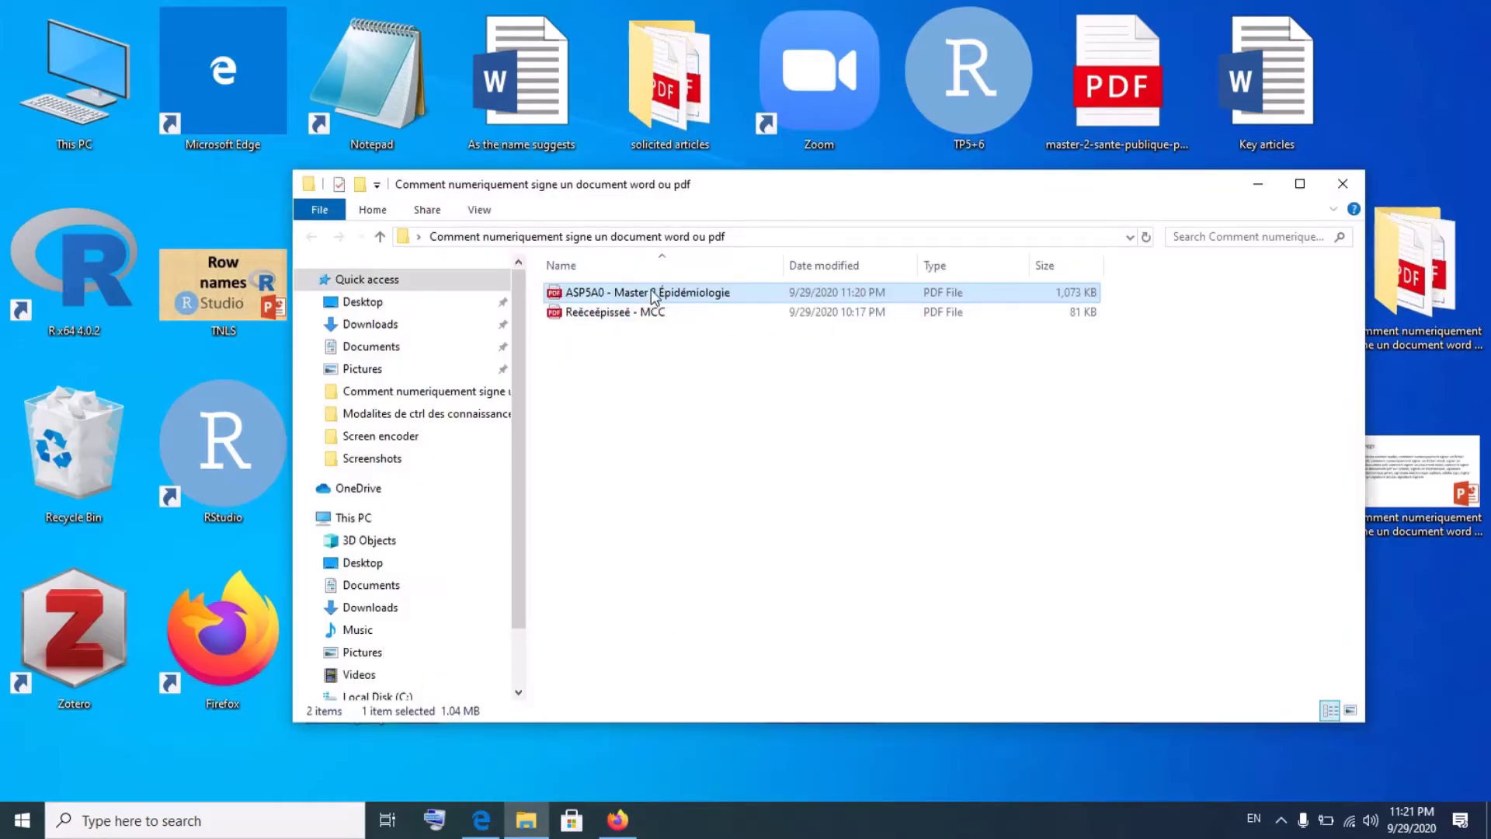
right_click(653, 295)
click(607, 366)
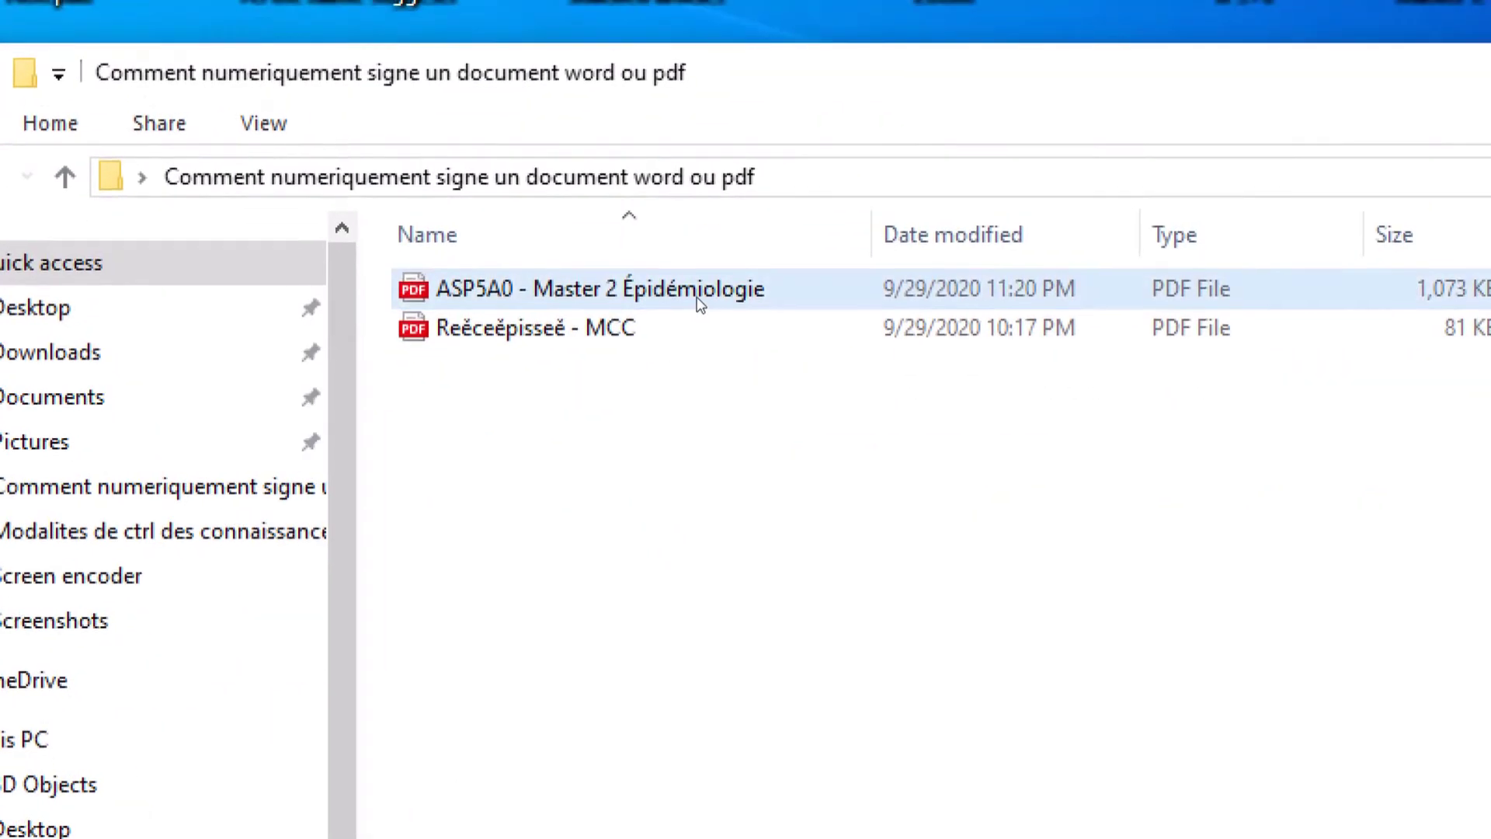
- Open 'ASP5A0 - Master 2 Épidémiologie' via Open with > Adobe Acrobat Reader DC
click(699, 303)
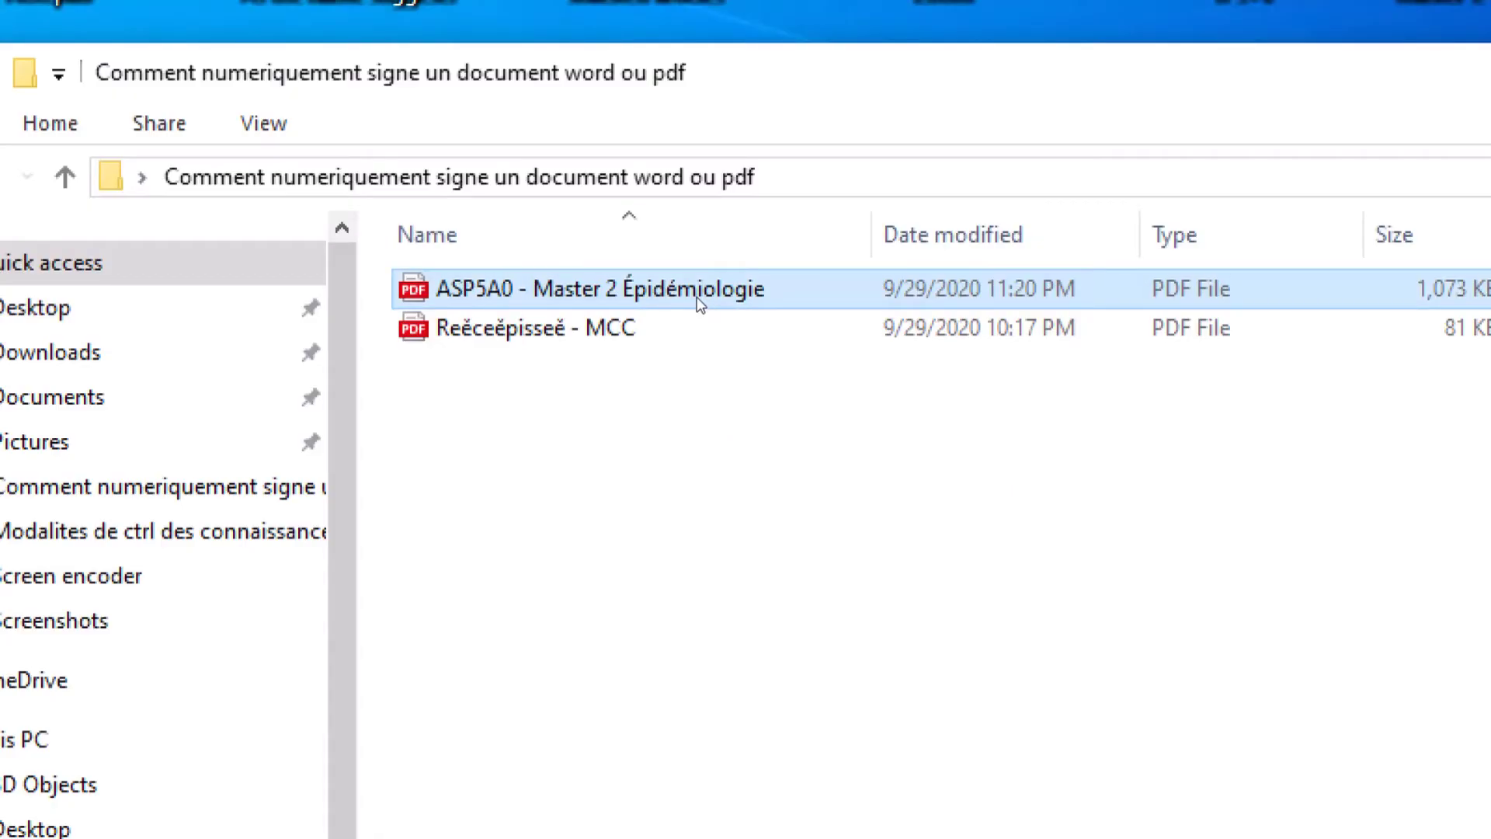
right_click(699, 303)
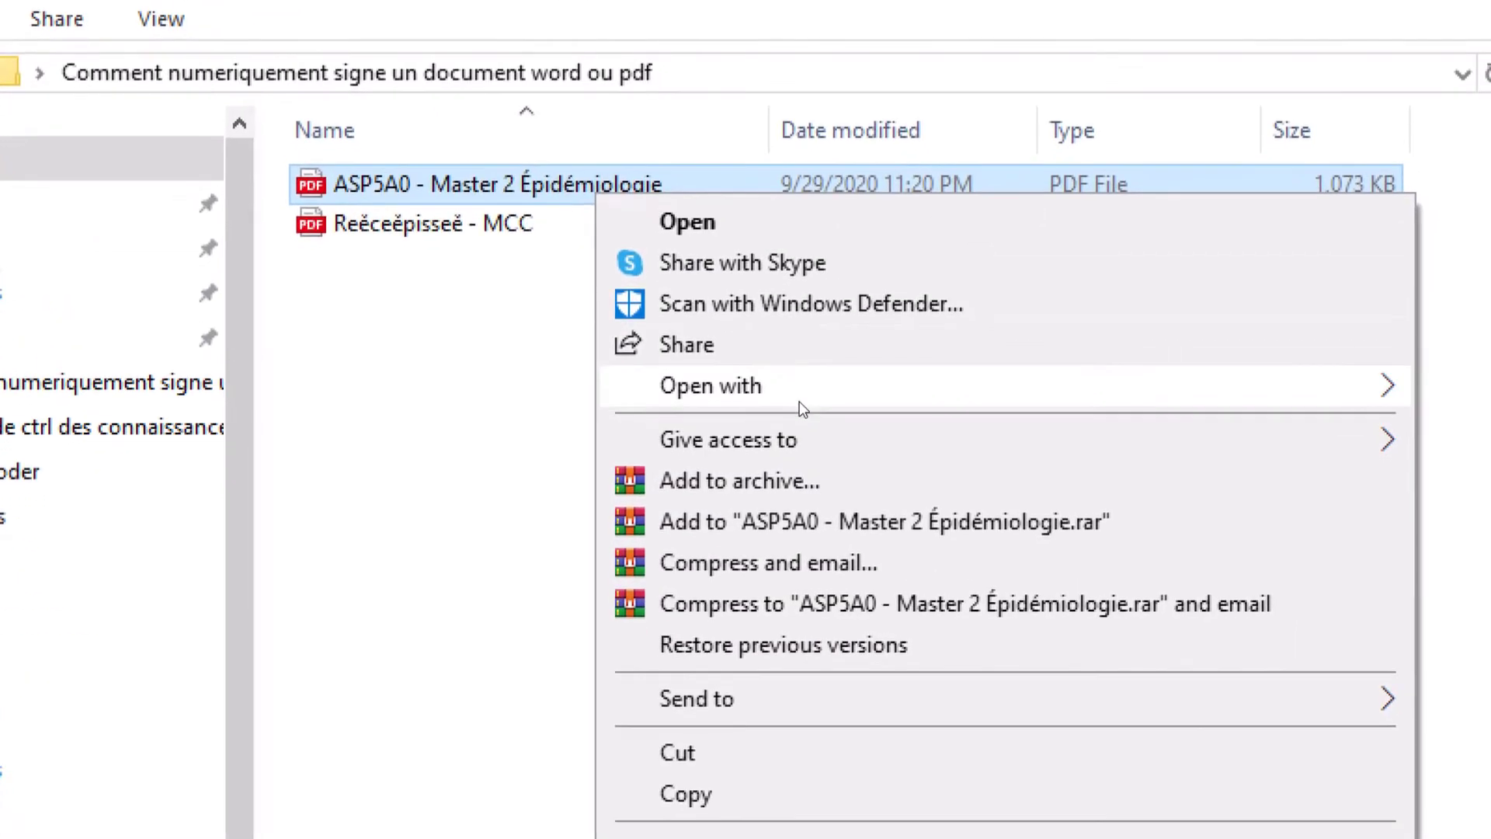
mouse_move(907, 508)
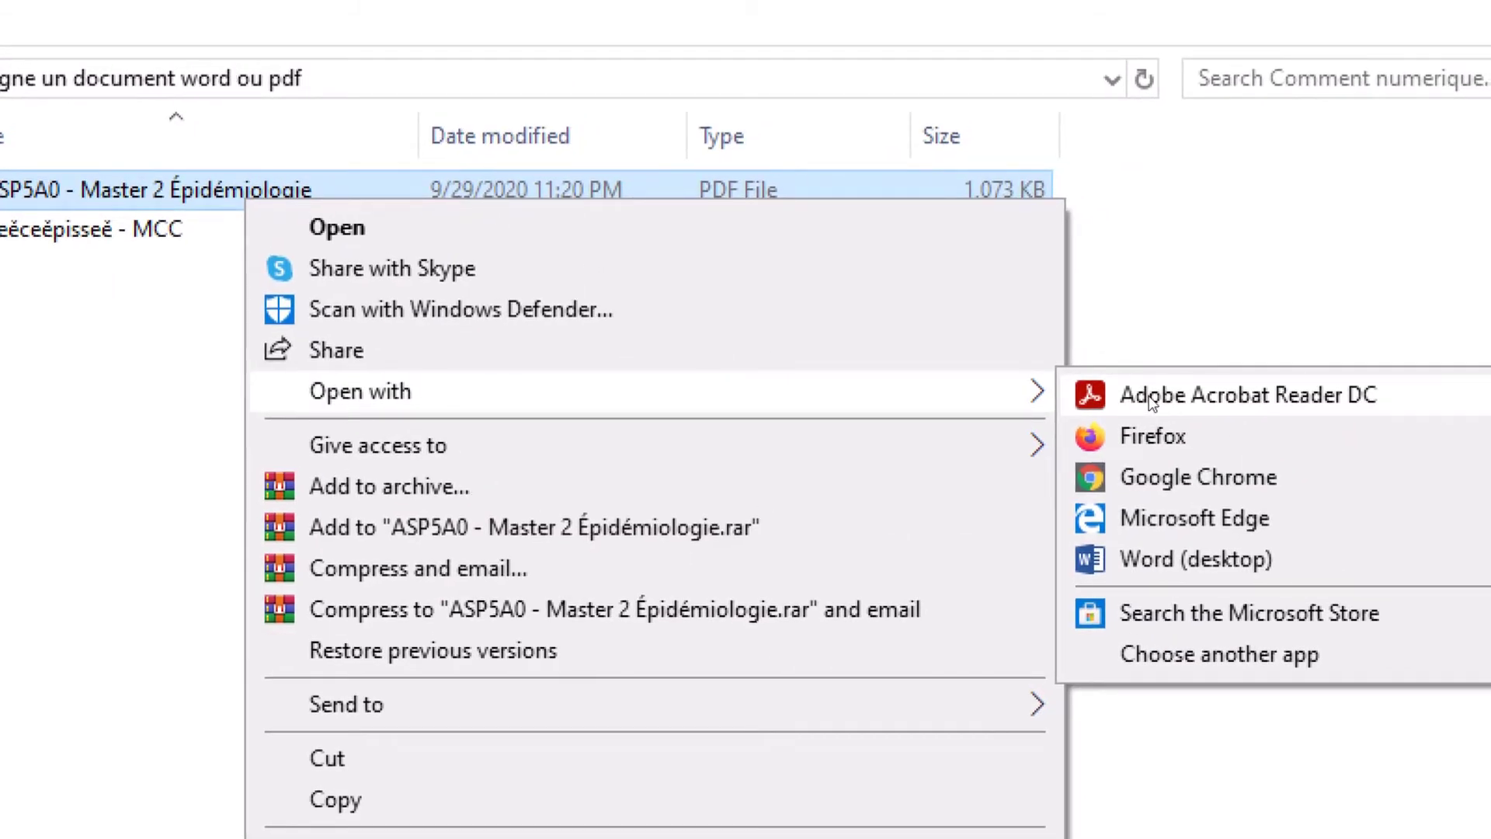
click(1152, 398)
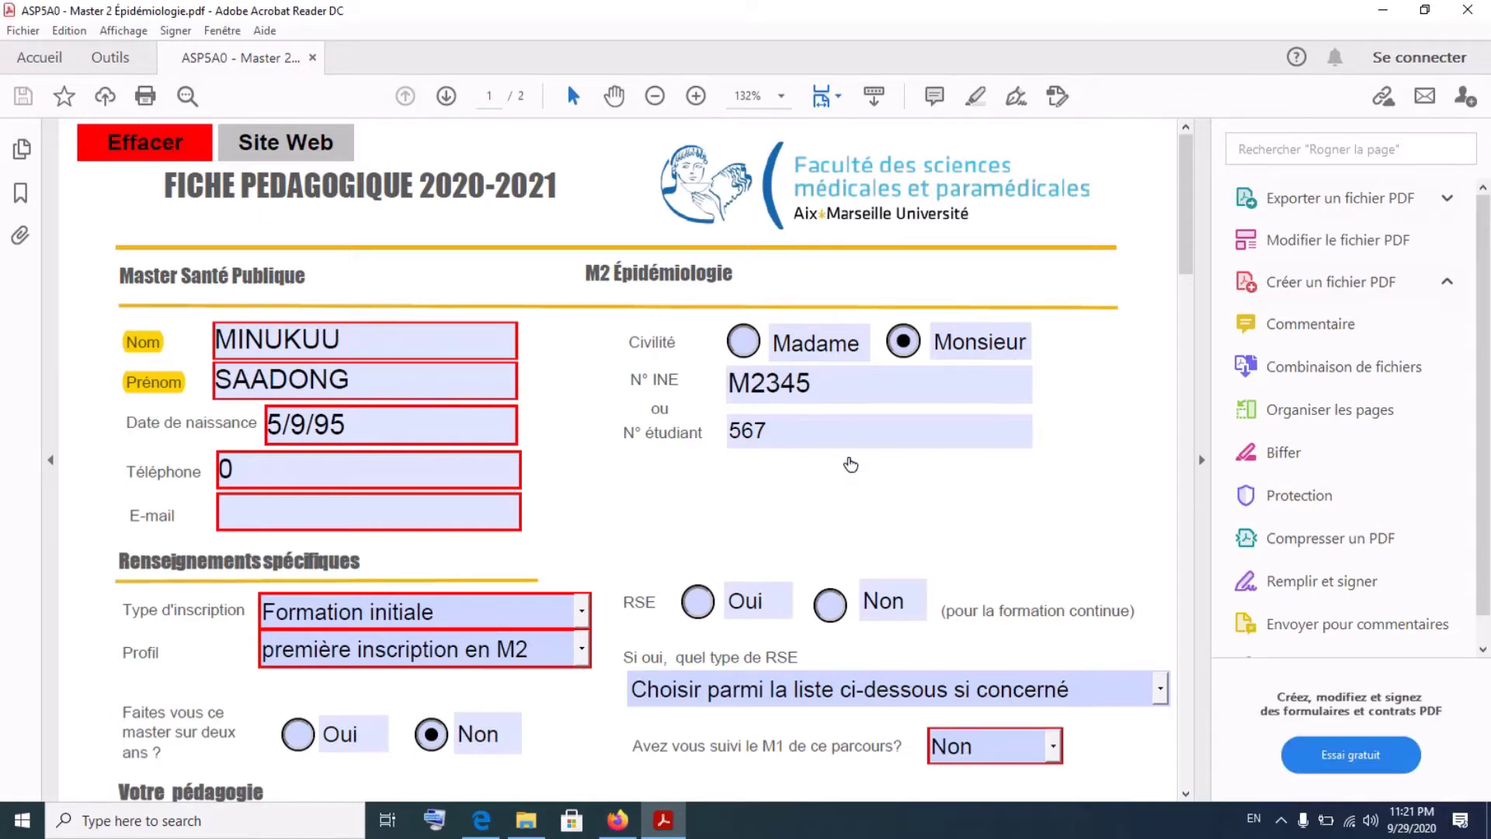
- Decline making Acrobat Reader the default PDF application
scroll(928, 491, down, 2)
scroll(928, 494, up, 2)
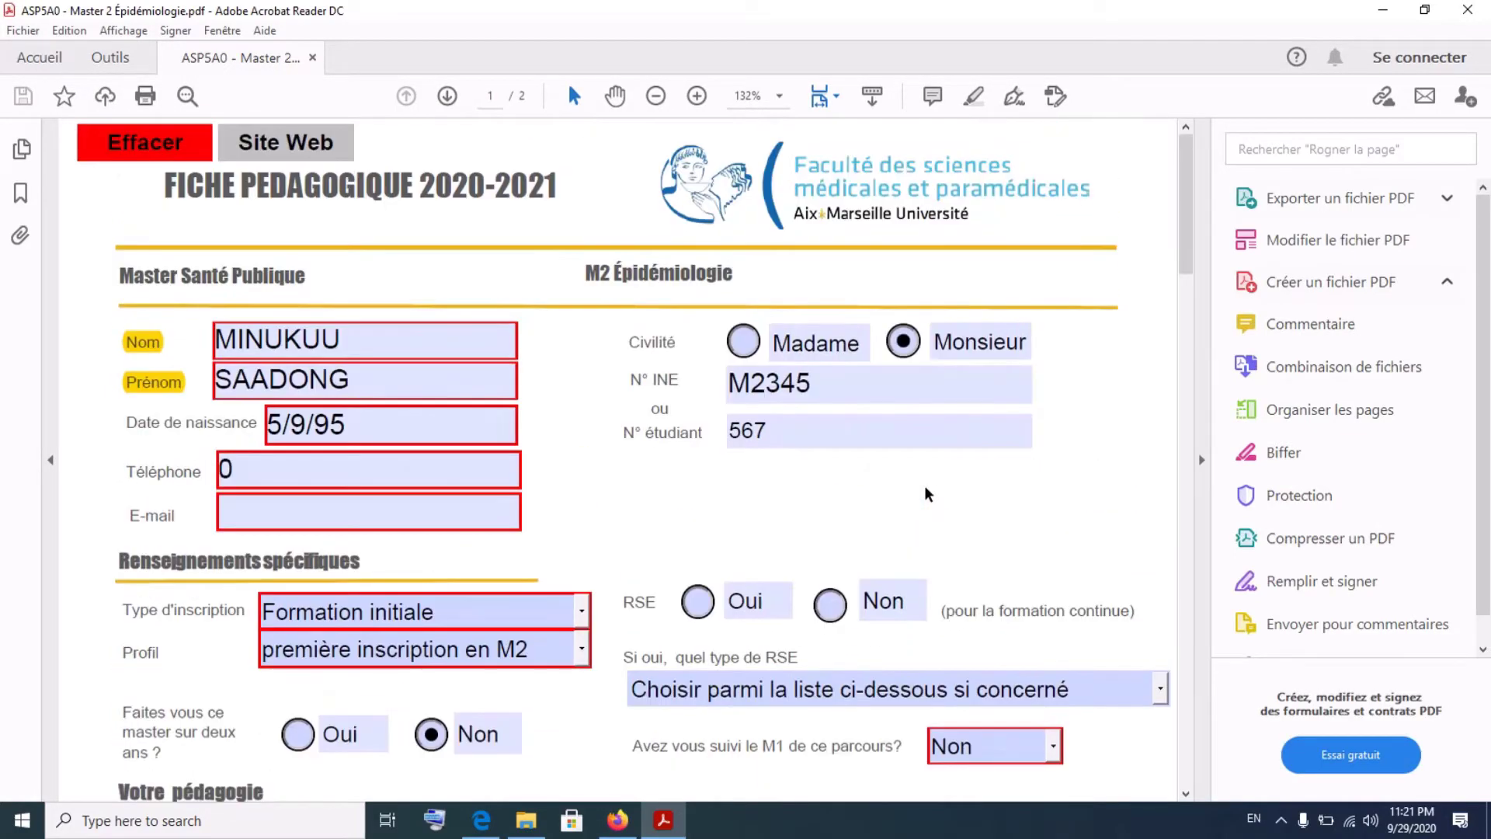
scroll(928, 494, down, 2)
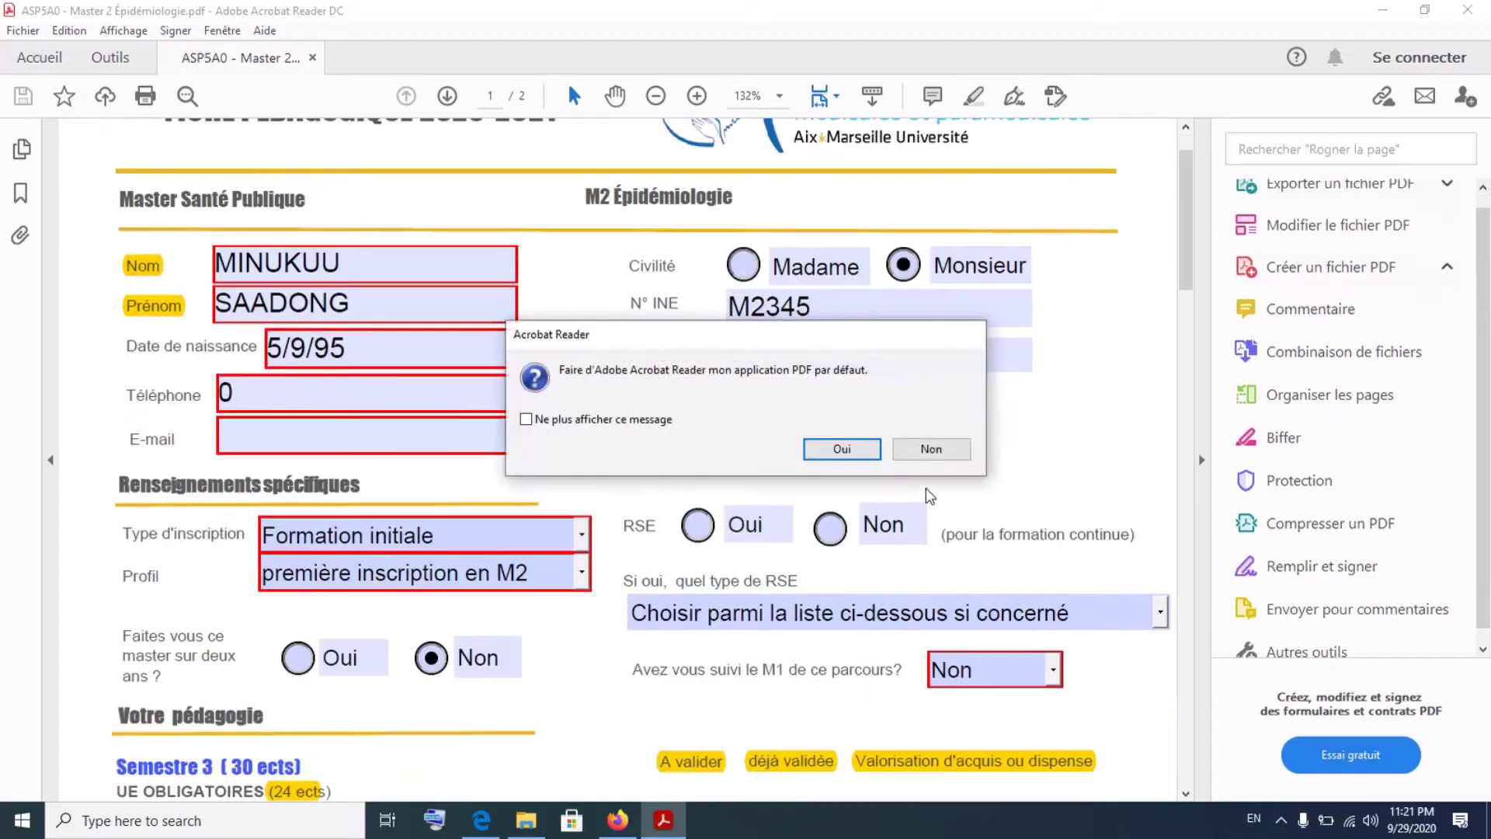
click(931, 450)
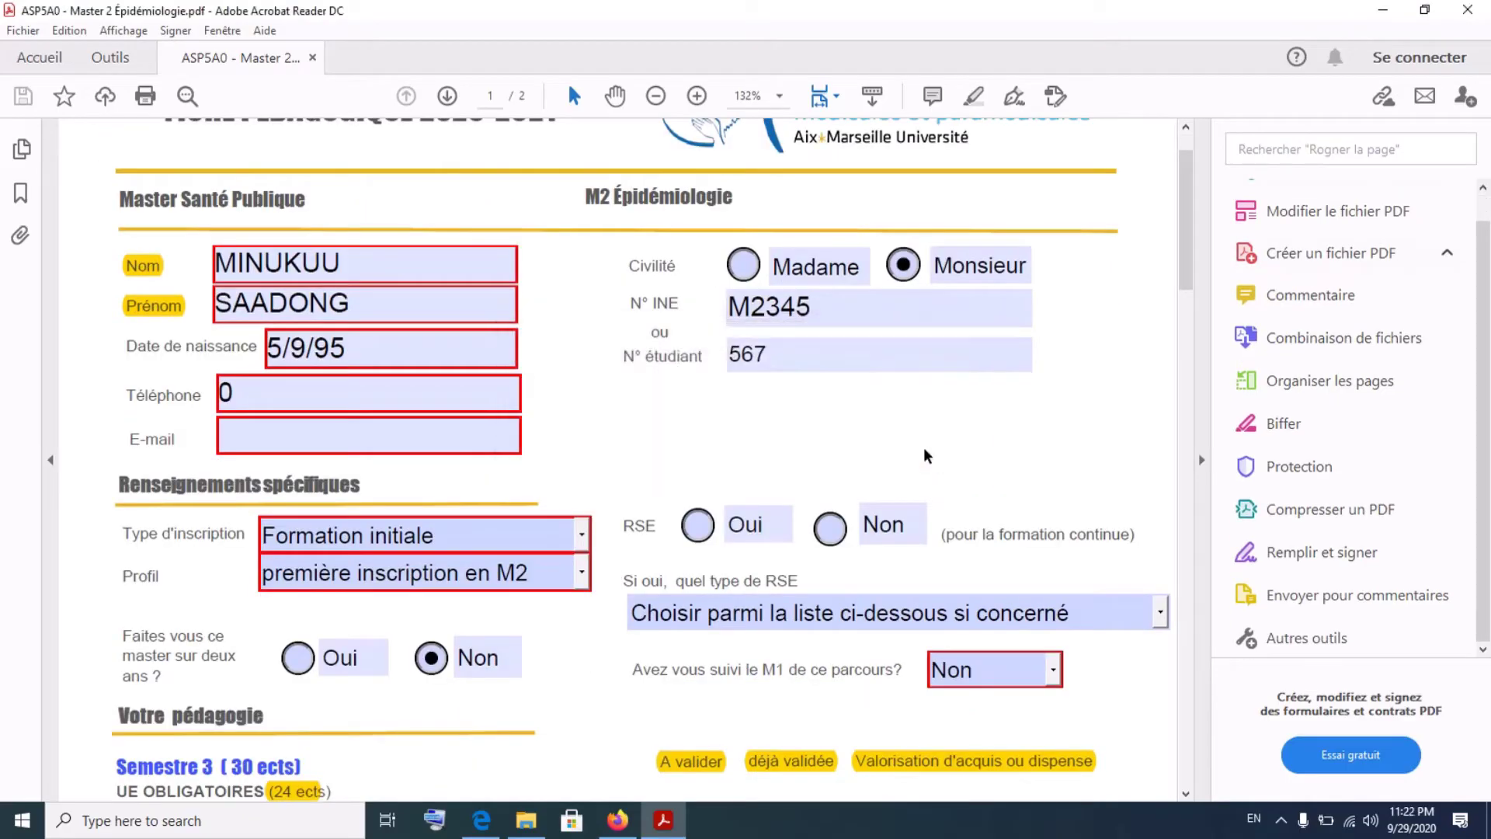
- Enter the student's e-mail address in the form's E-mail field
scroll(927, 455, up, 2)
scroll(926, 455, down, 10)
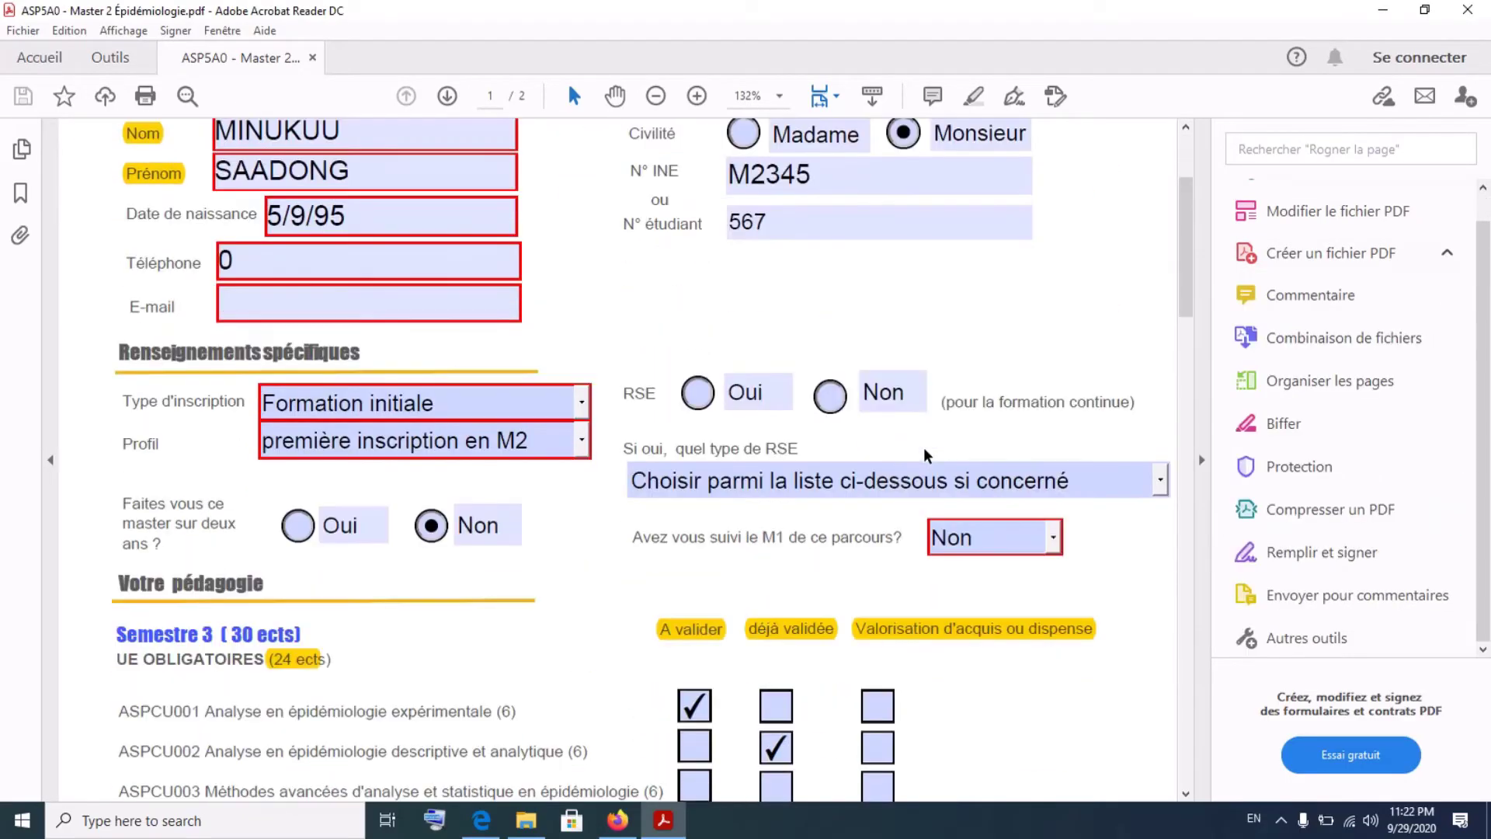
scroll(927, 455, down, 13)
scroll(927, 456, up, 8)
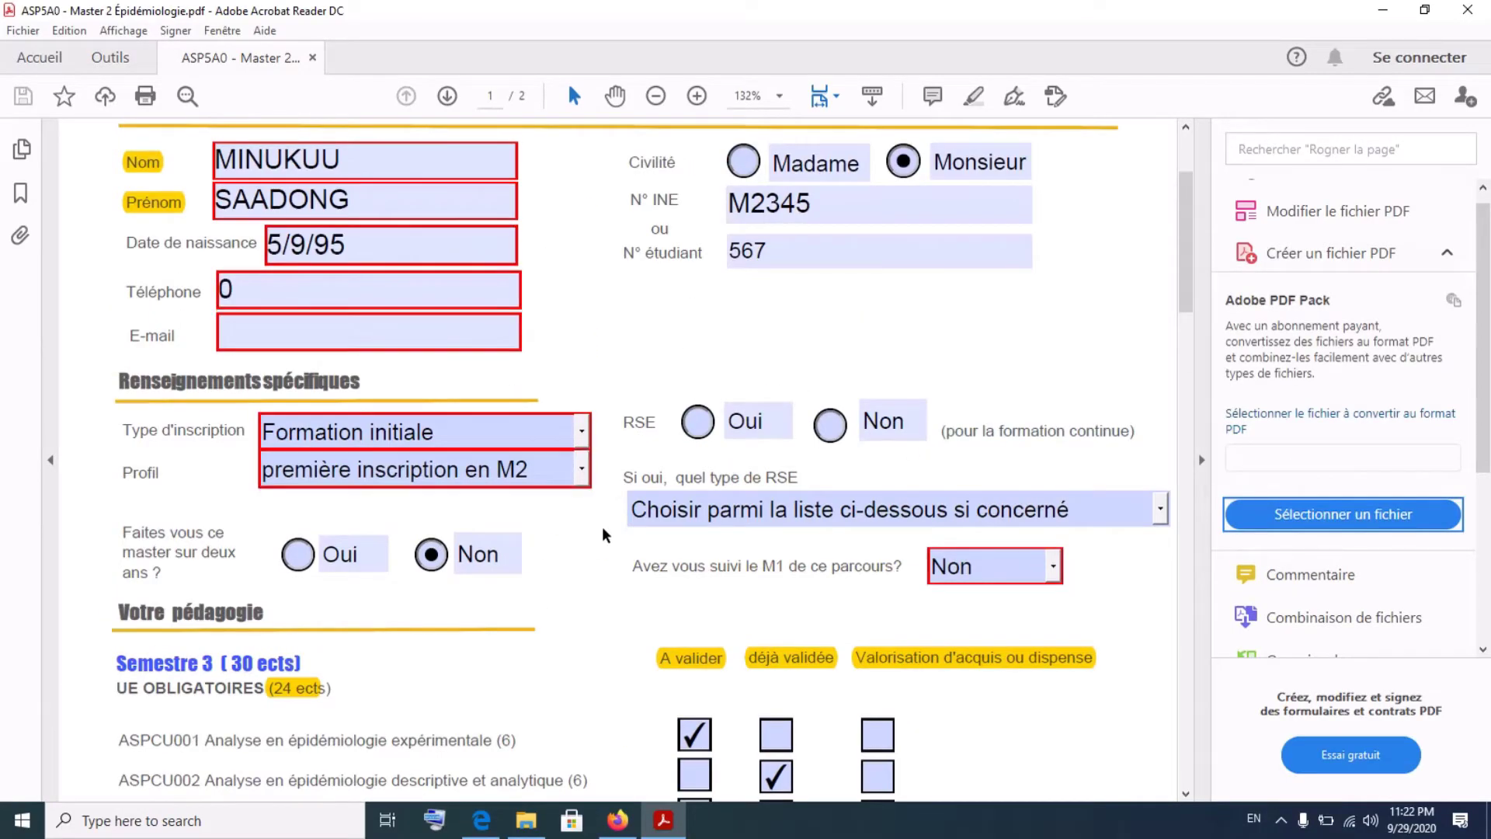
click(428, 332)
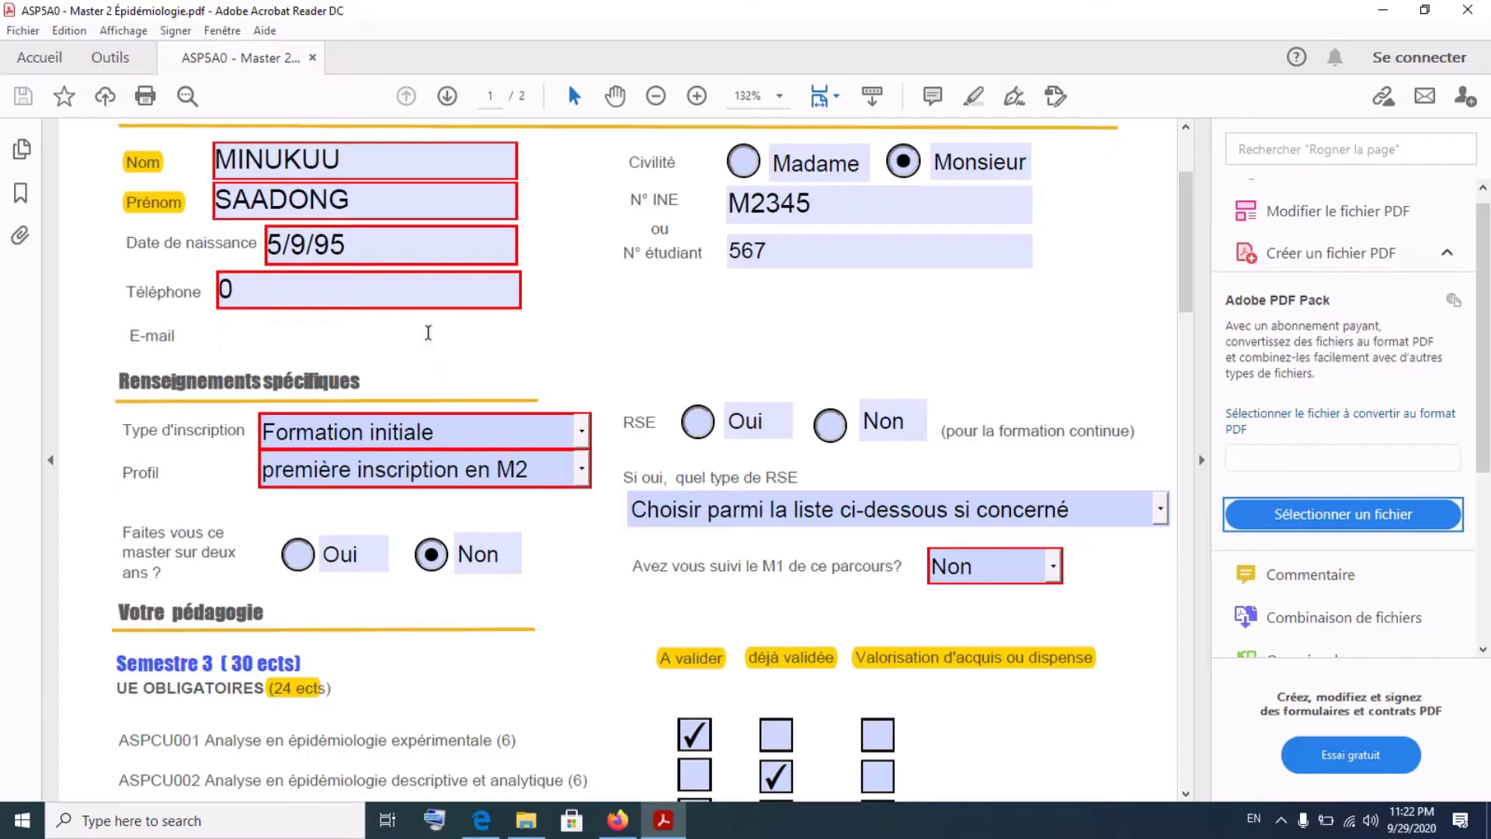
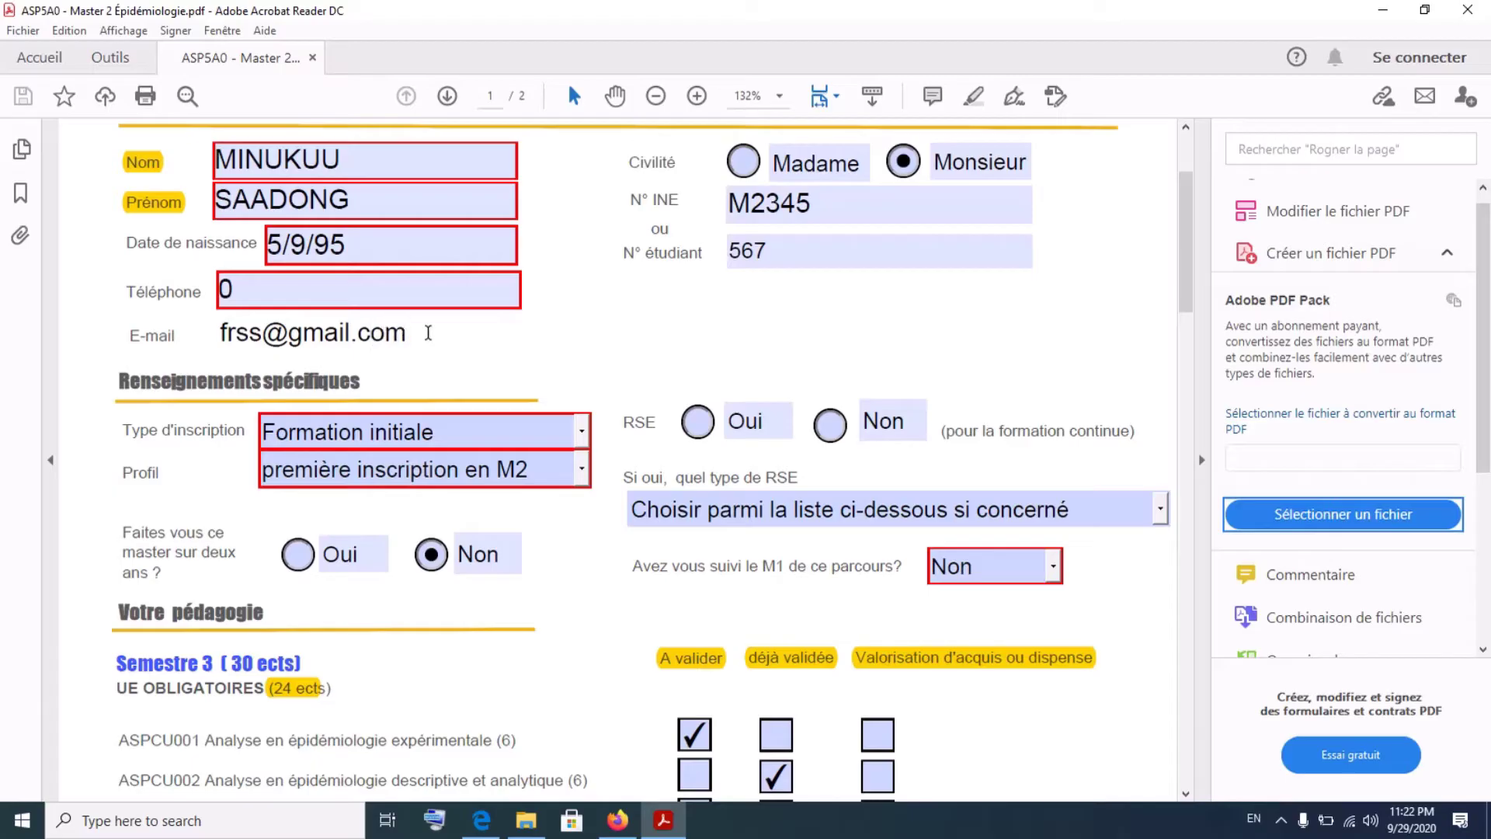
scroll(719, 291, up, 3)
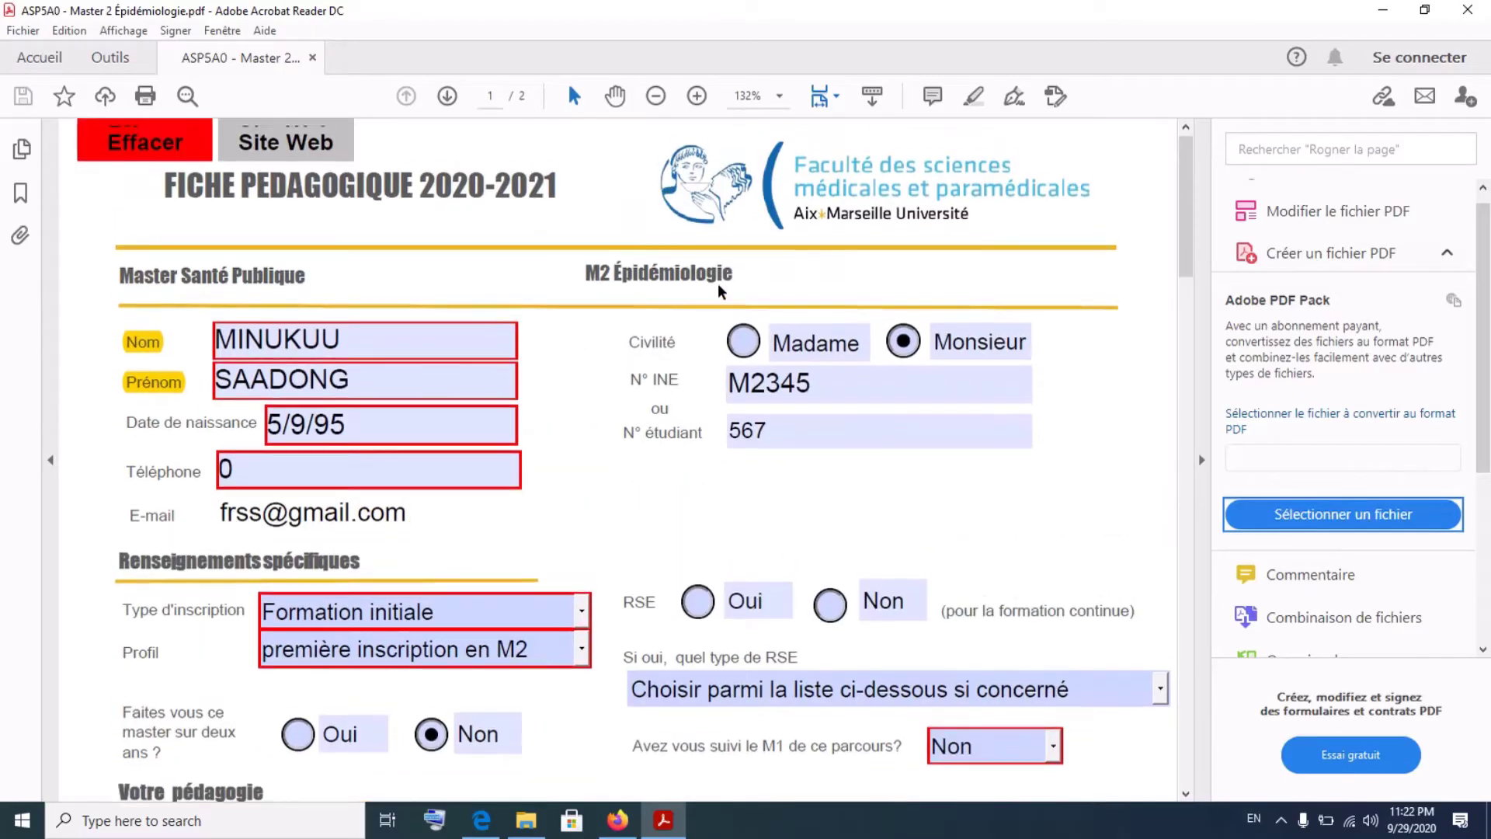
scroll(855, 411, down, 10)
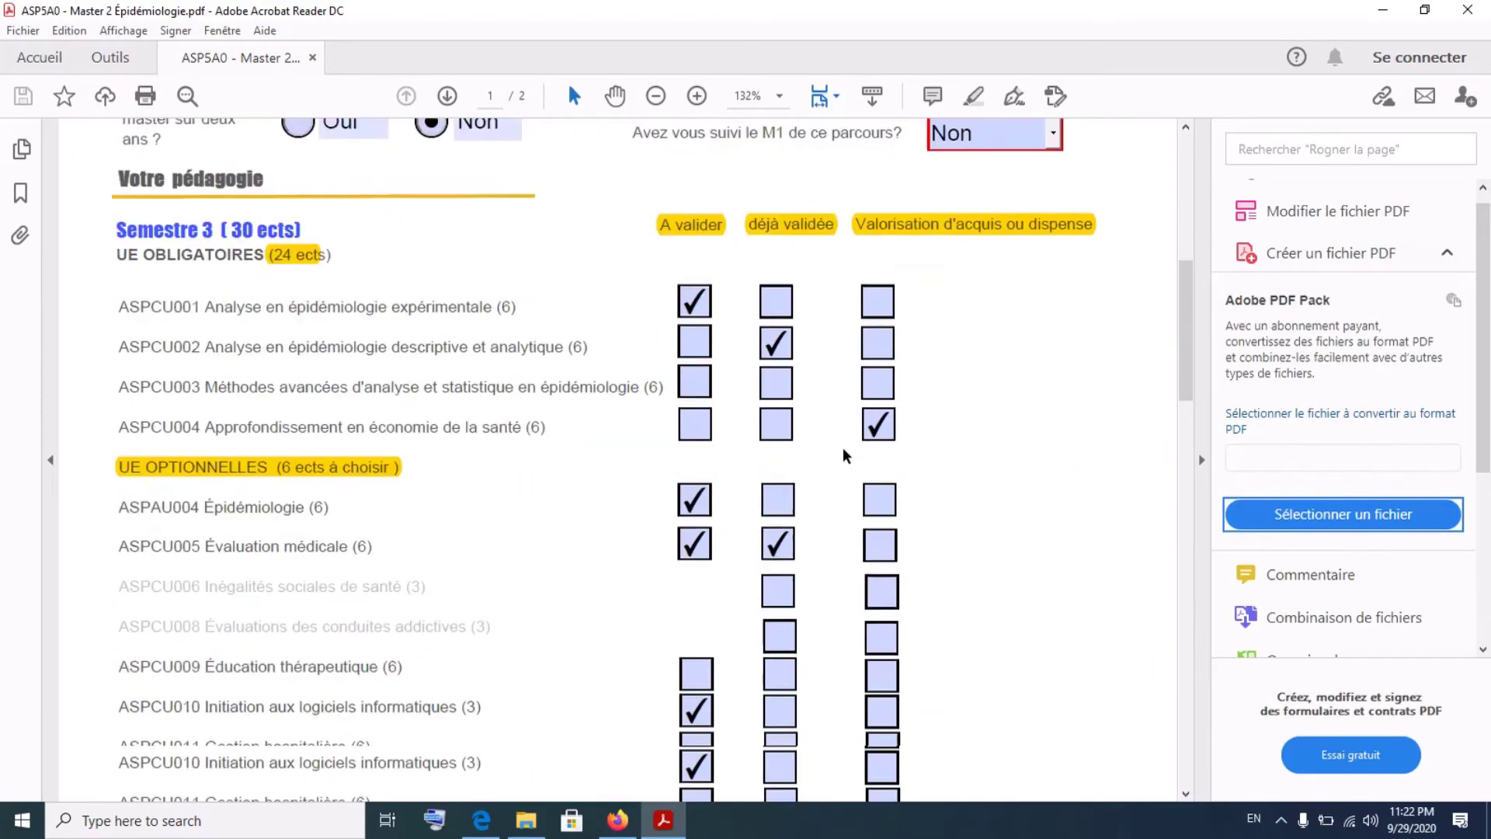
- Scroll to the Signature de l'étudiant section on page 2 of the form
scroll(845, 456, down, 10)
scroll(846, 456, up, 6)
scroll(846, 456, down, 10)
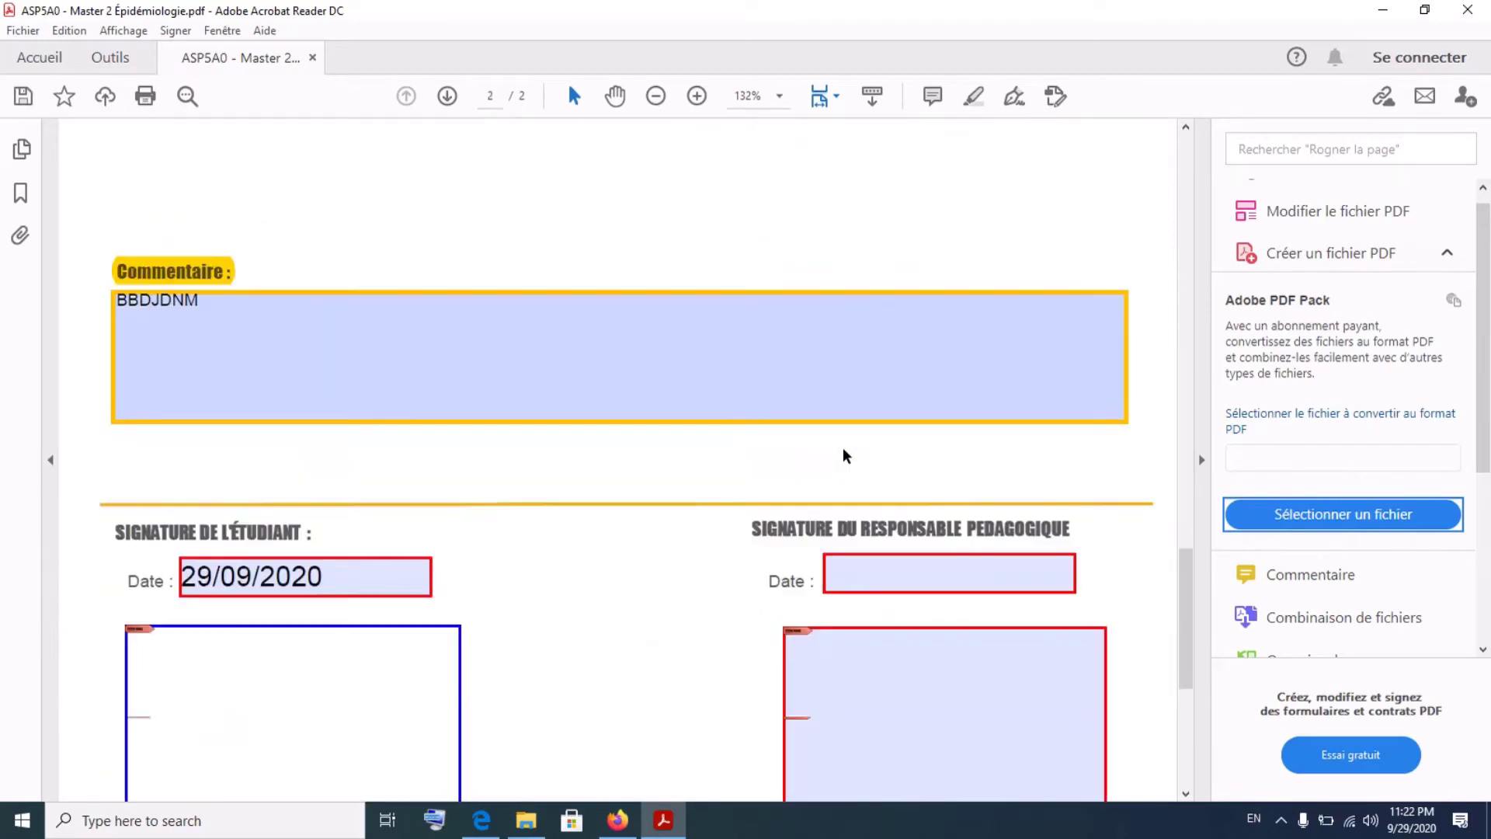
scroll(846, 456, down, 5)
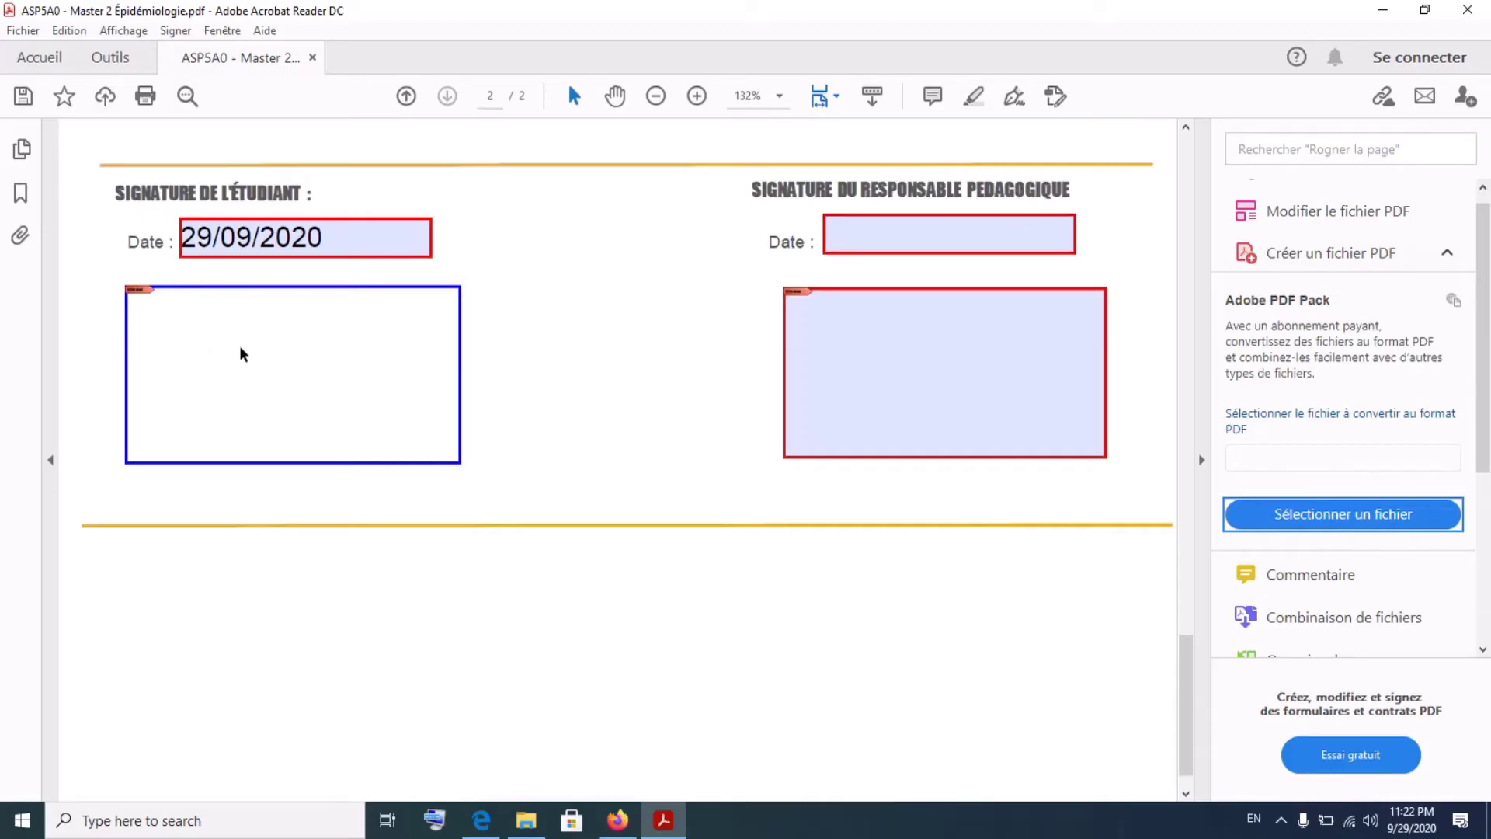
scroll(573, 373, up, 3)
scroll(572, 373, down, 4)
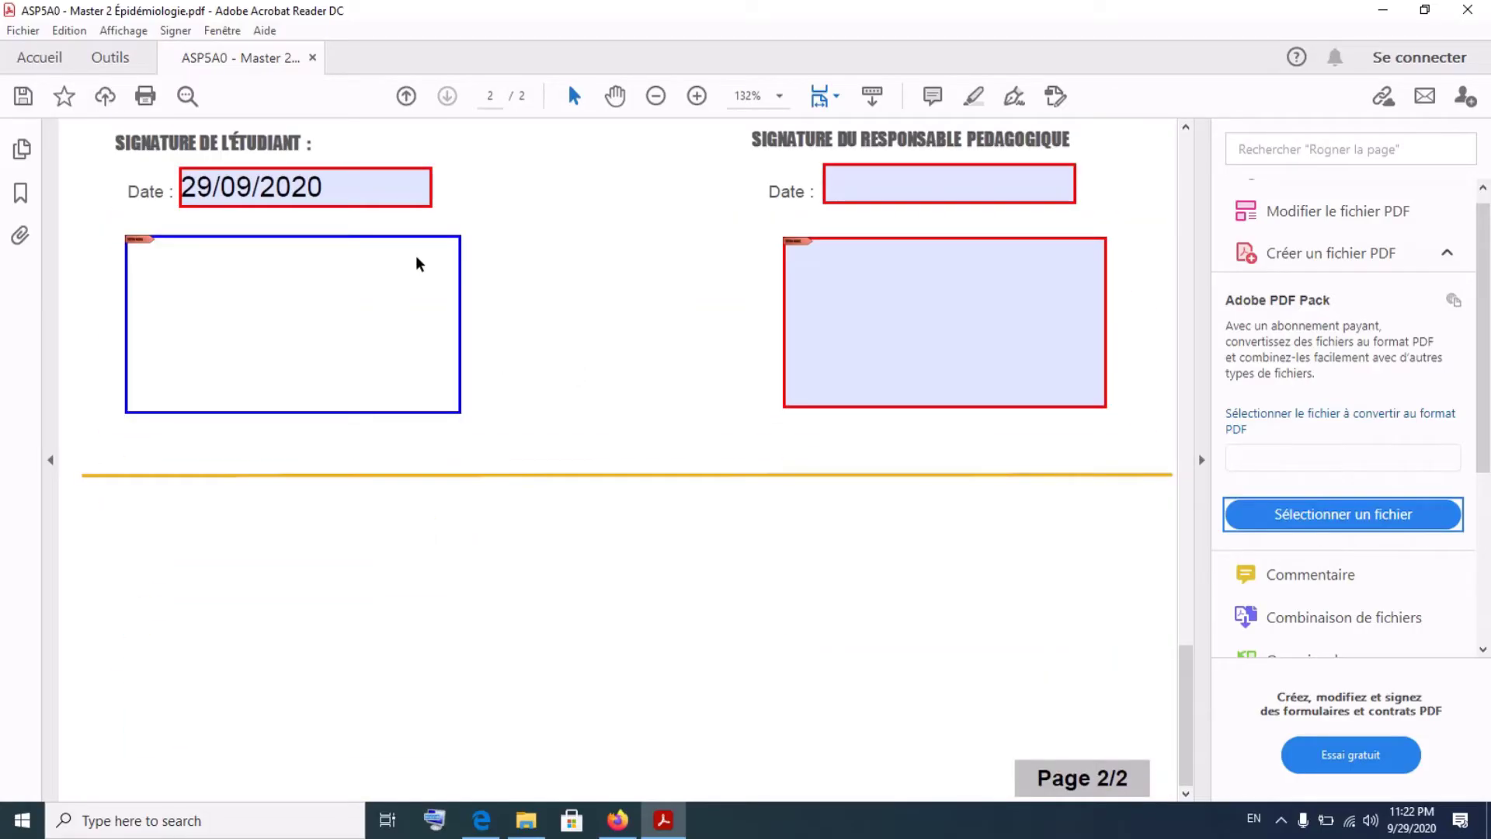
scroll(419, 264, up, 4)
scroll(420, 264, down, 4)
scroll(420, 264, up, 4)
scroll(419, 264, down, 4)
scroll(420, 264, up, 2)
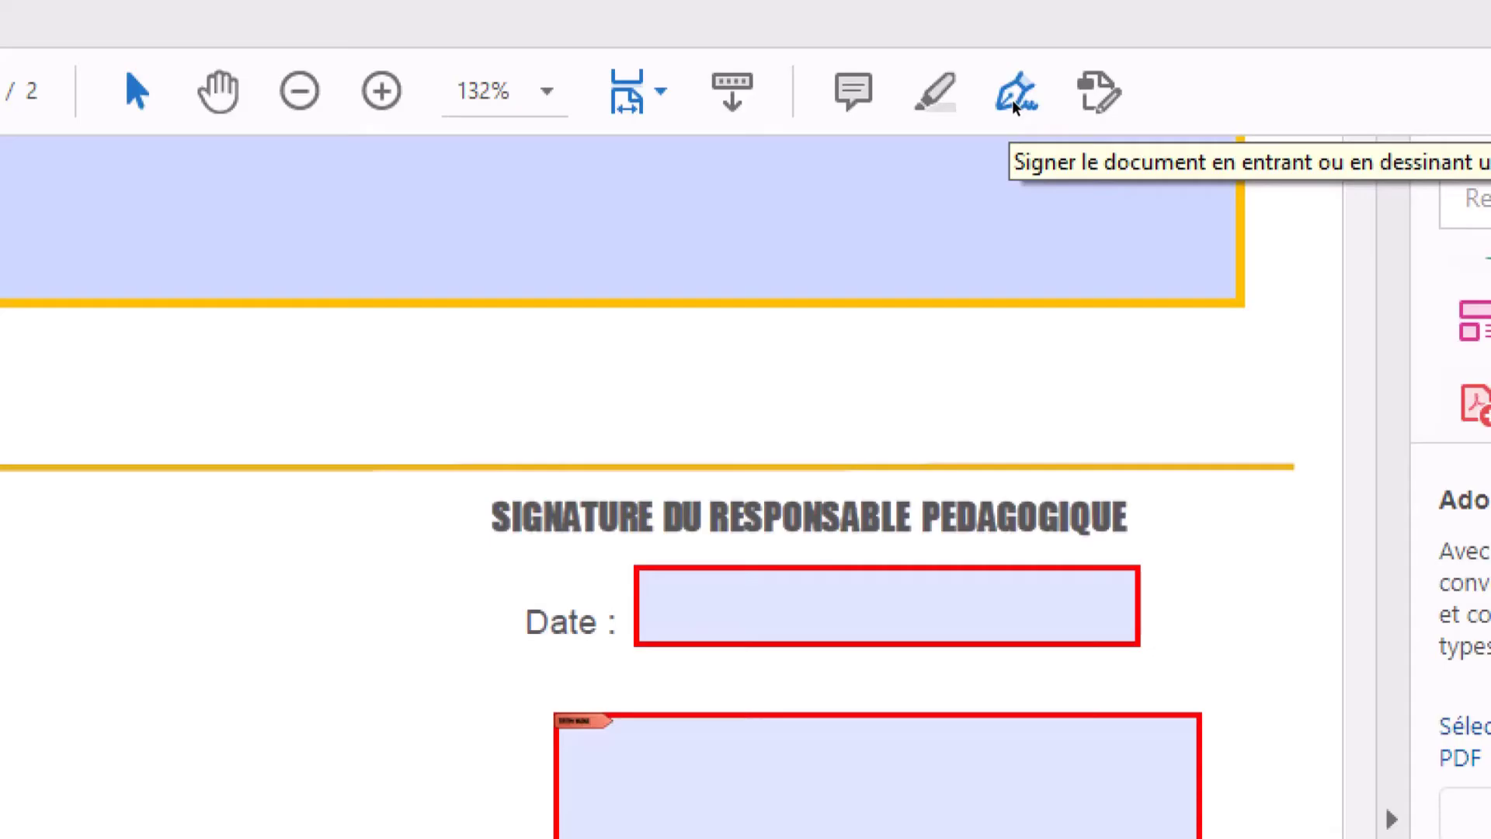
- Place the saved signature in the student signature box using the Sign tool
click(1013, 99)
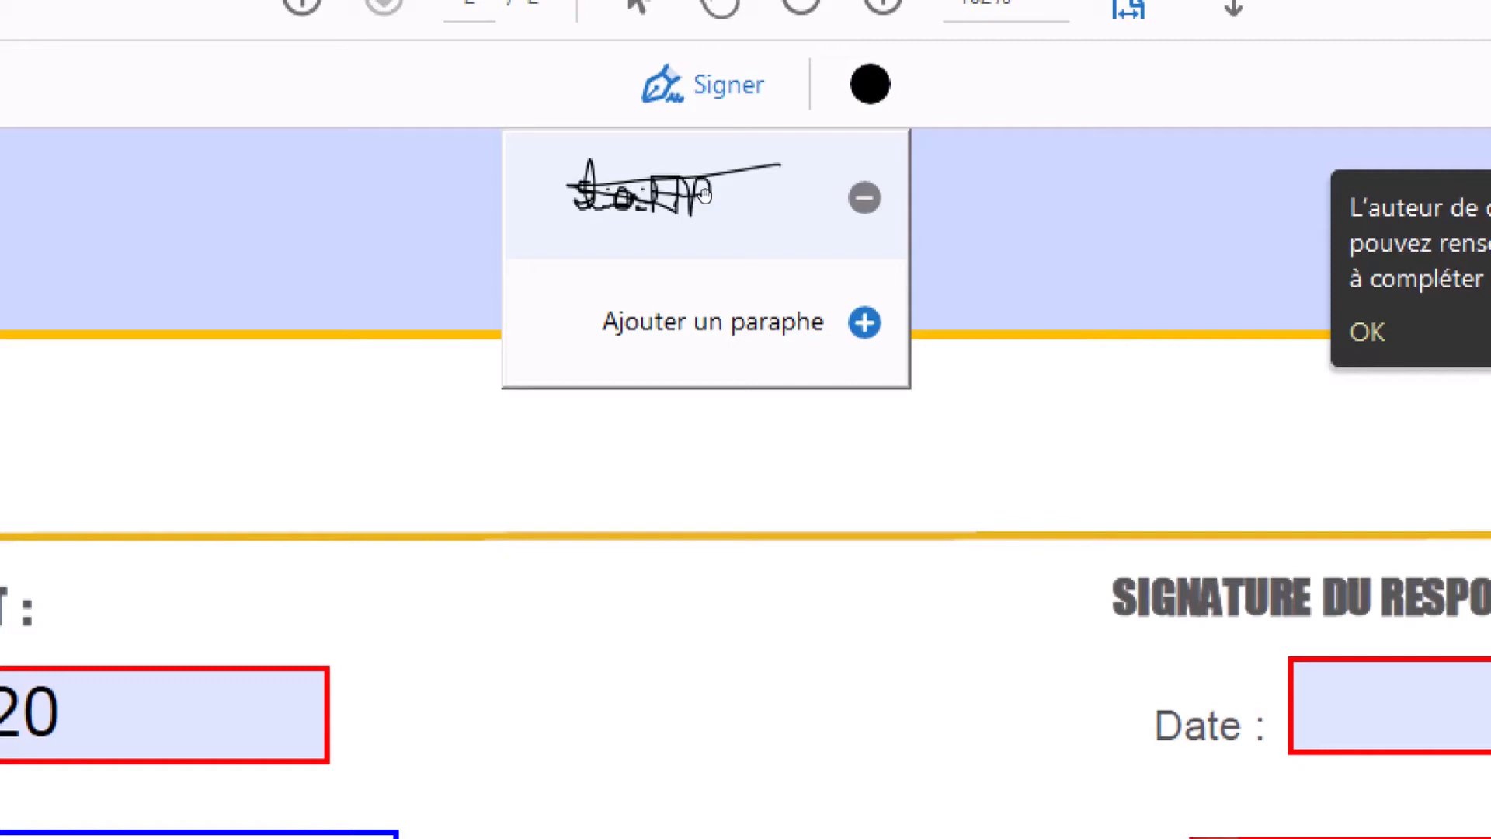
click(704, 194)
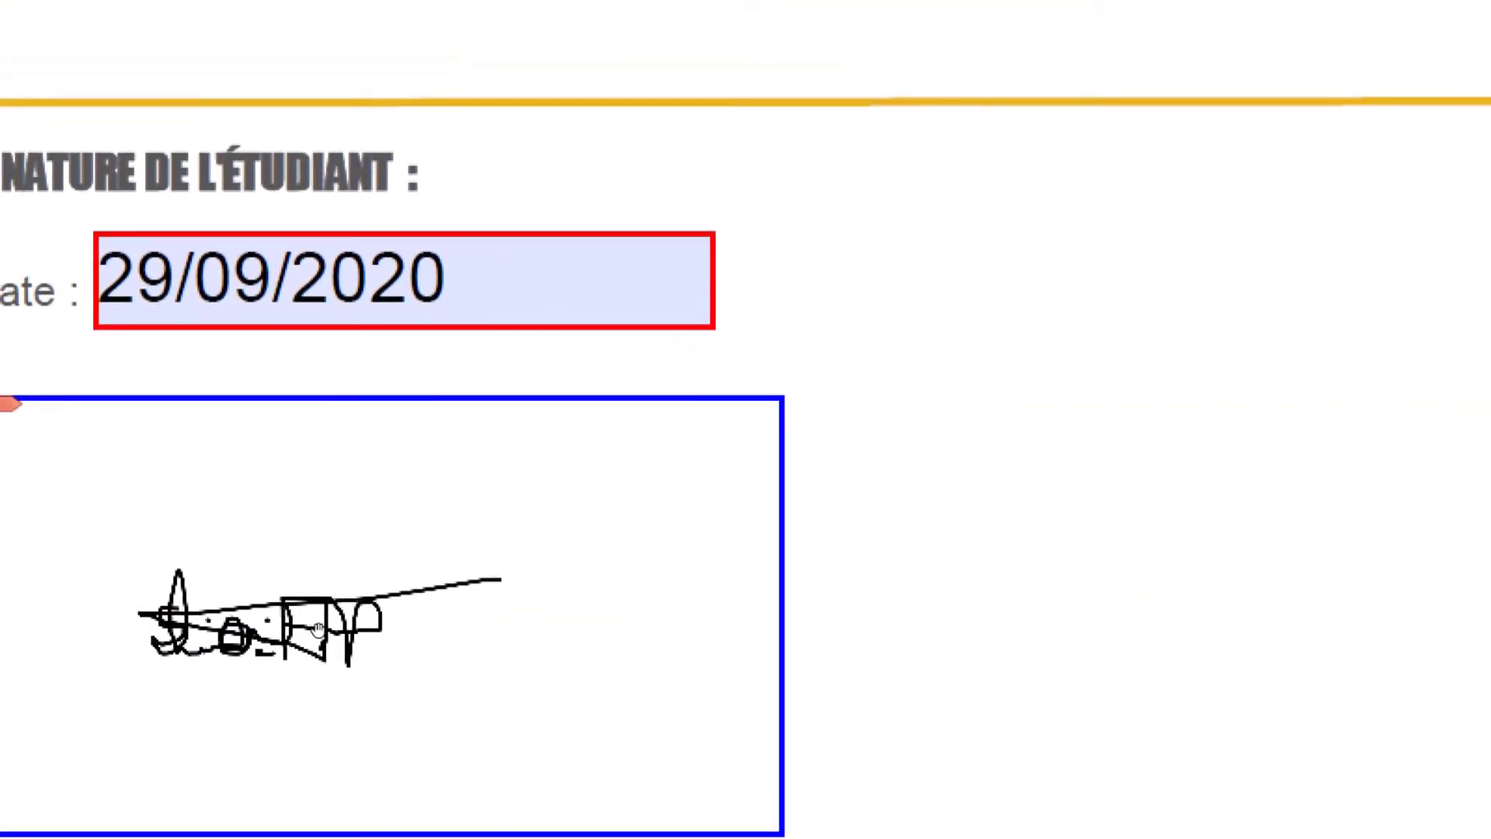
click(347, 642)
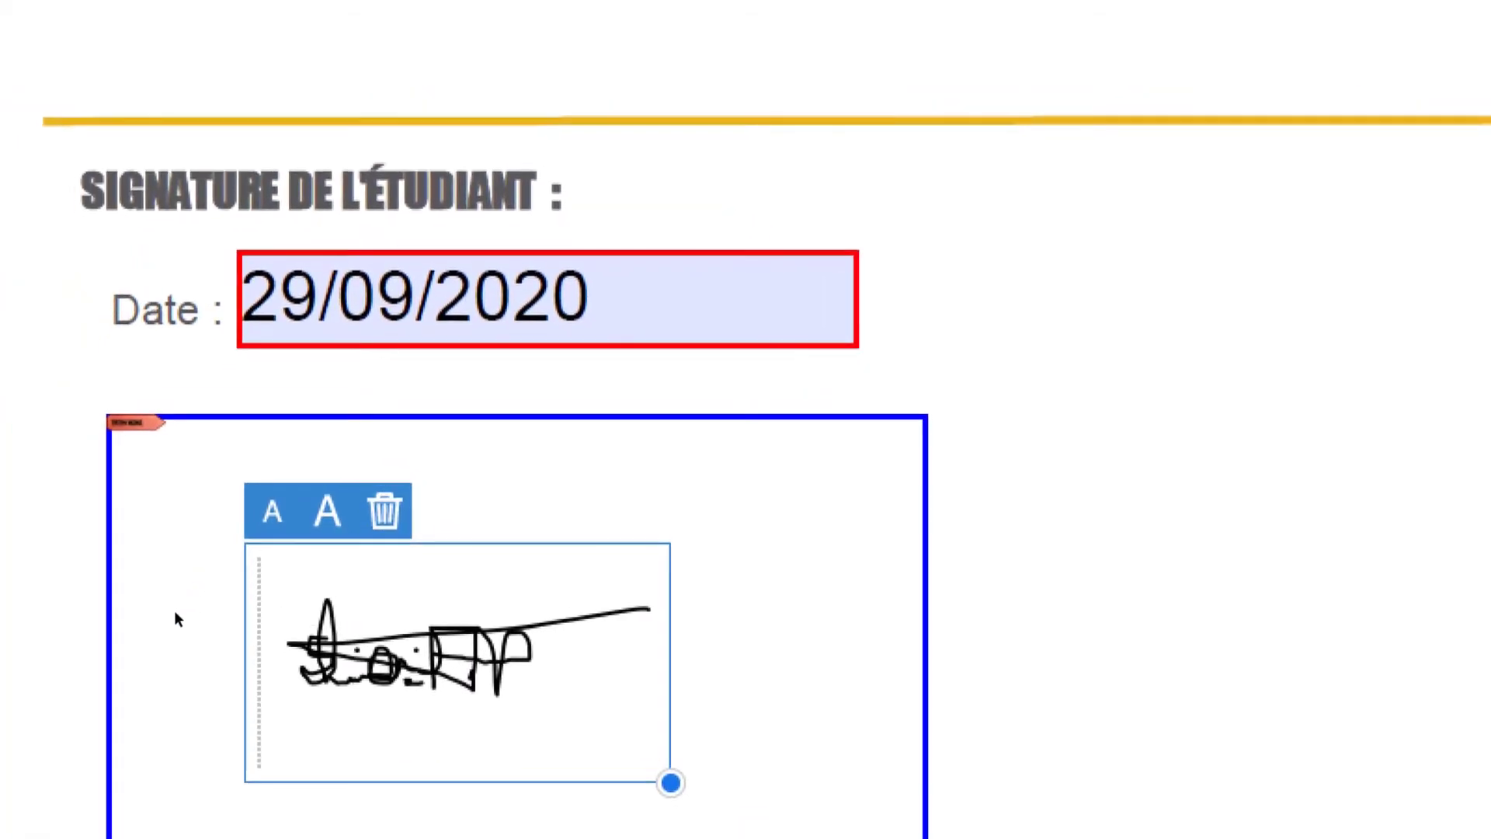
- Delete the placed signature from the student signature box
click(176, 613)
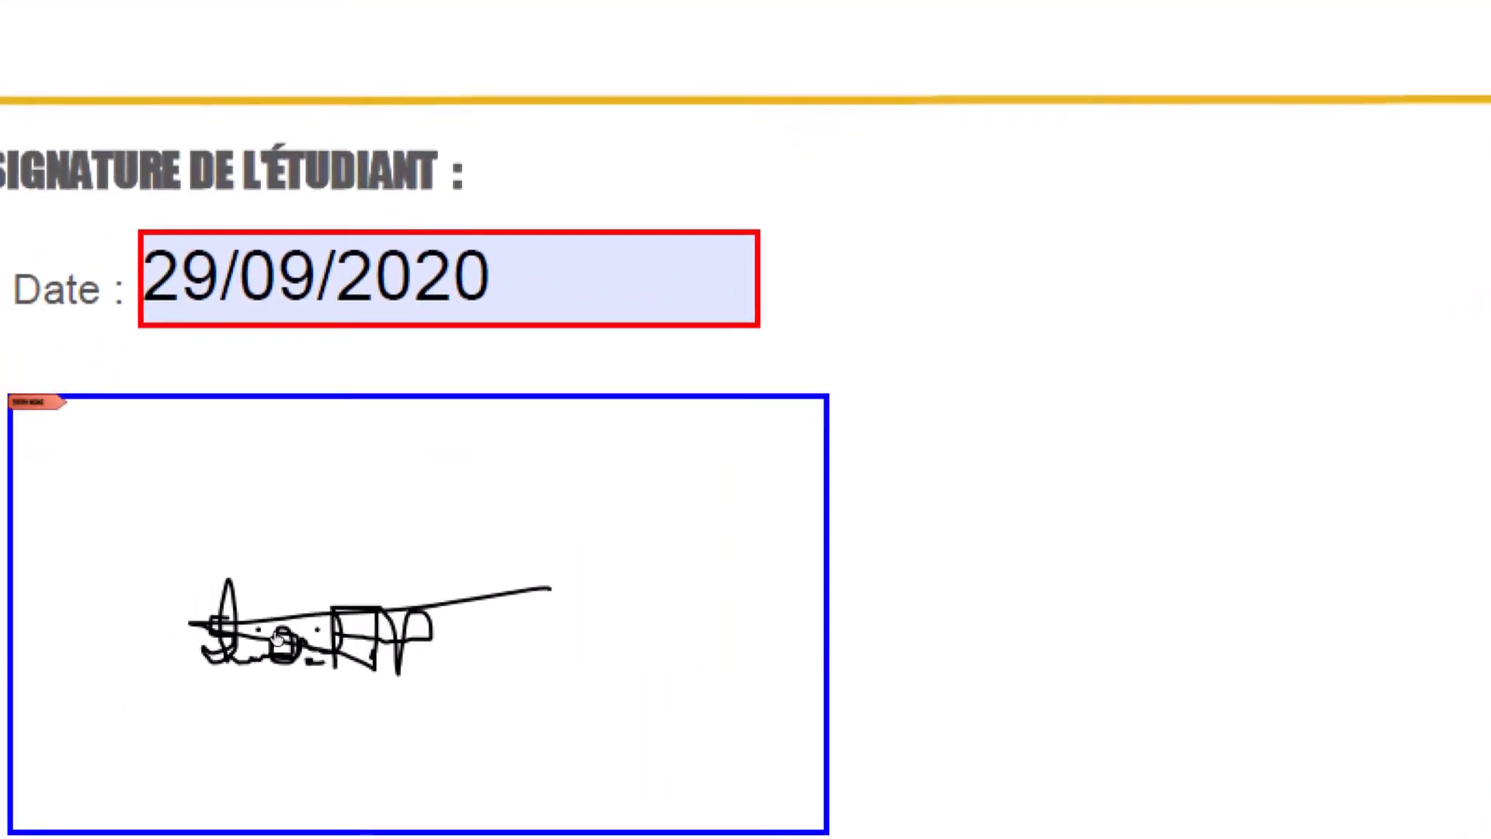
click(274, 633)
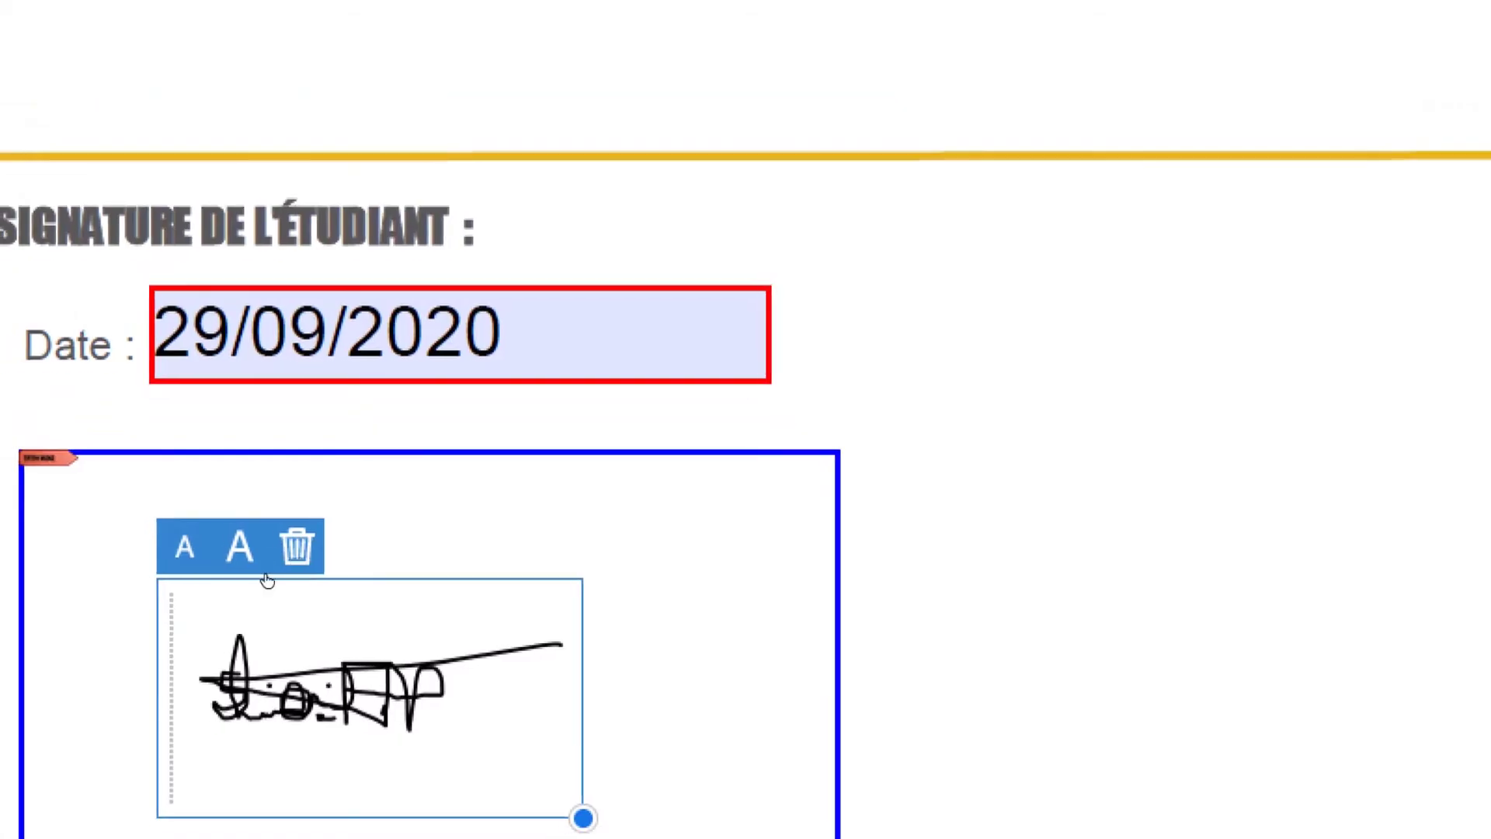
click(280, 565)
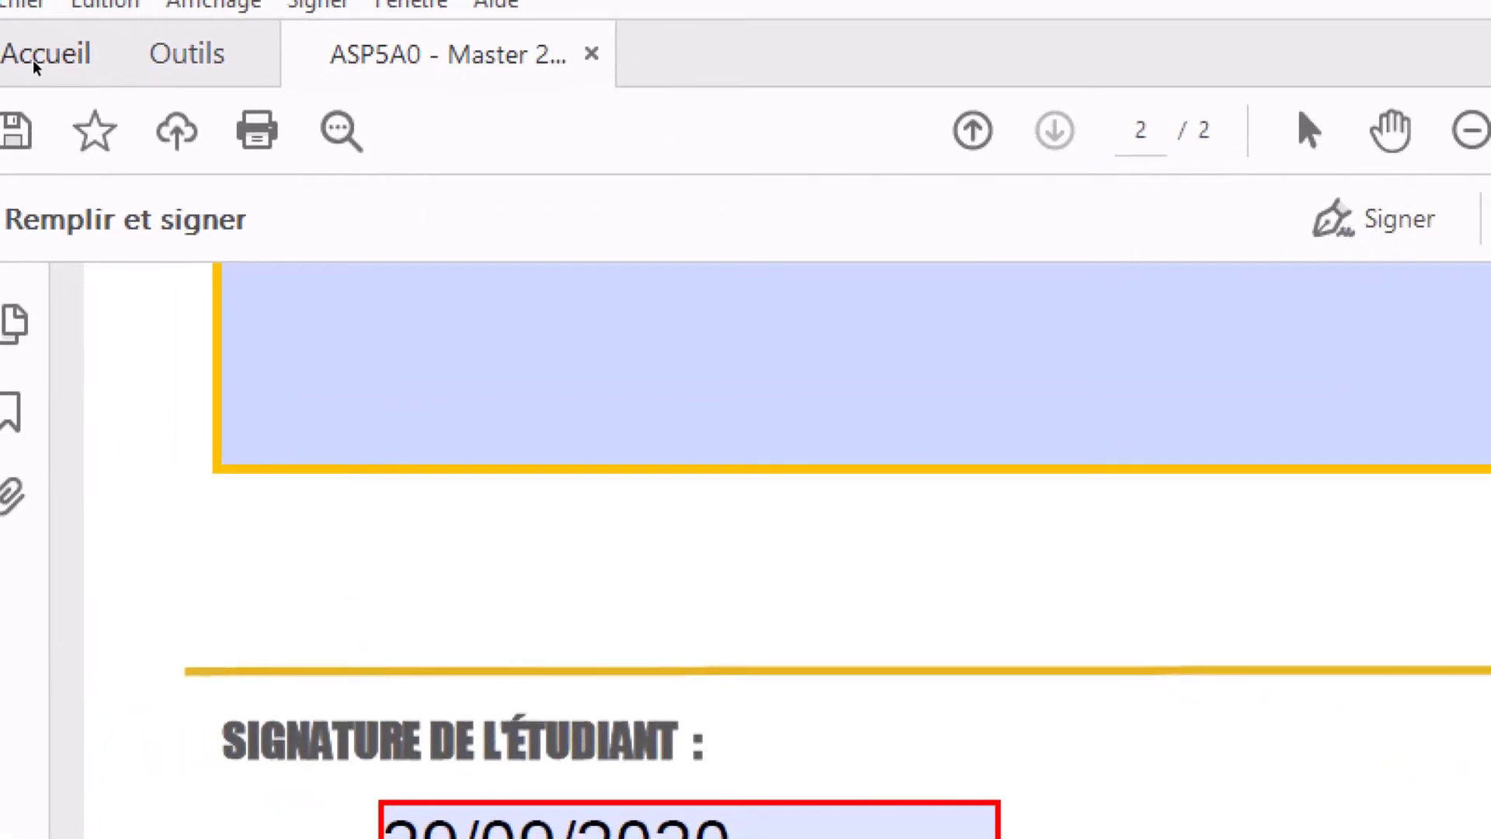
- Return to the ASP5A0 form from the Acrobat home screen and open the Signer dropdown
click(33, 59)
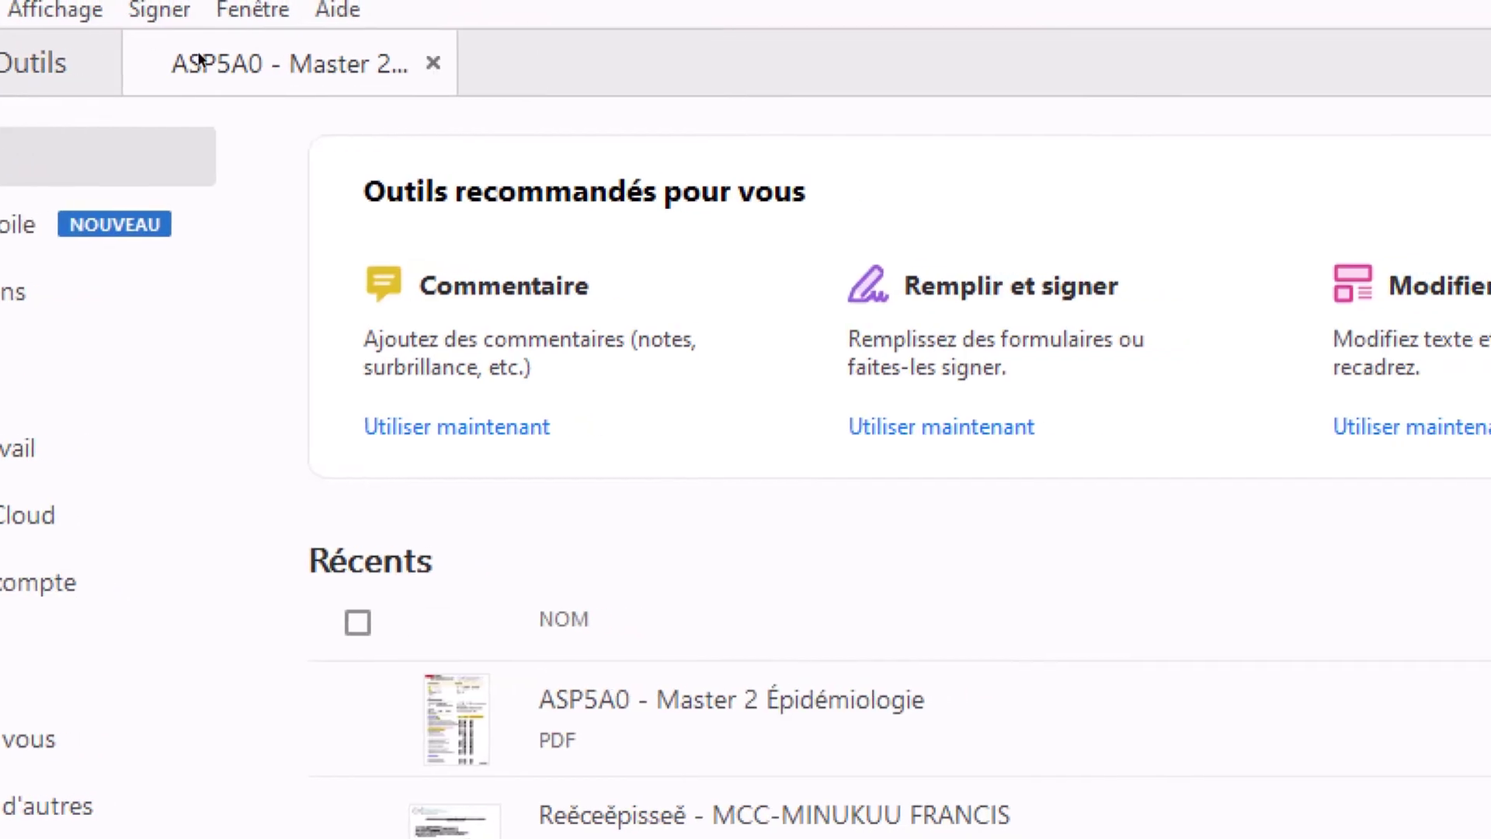
click(308, 60)
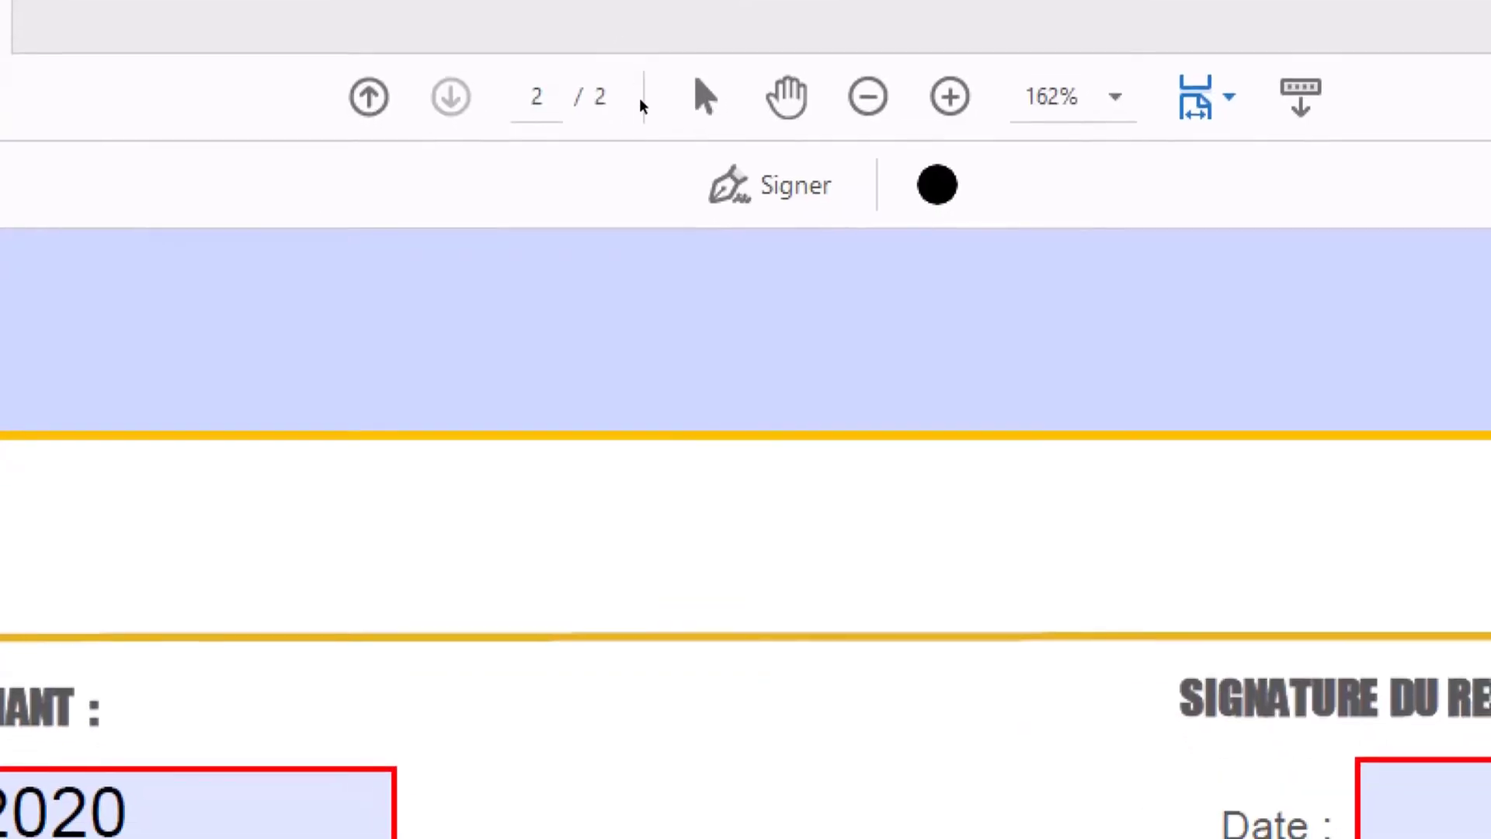
scroll(674, 283, down, 5)
scroll(646, 167, down, 3)
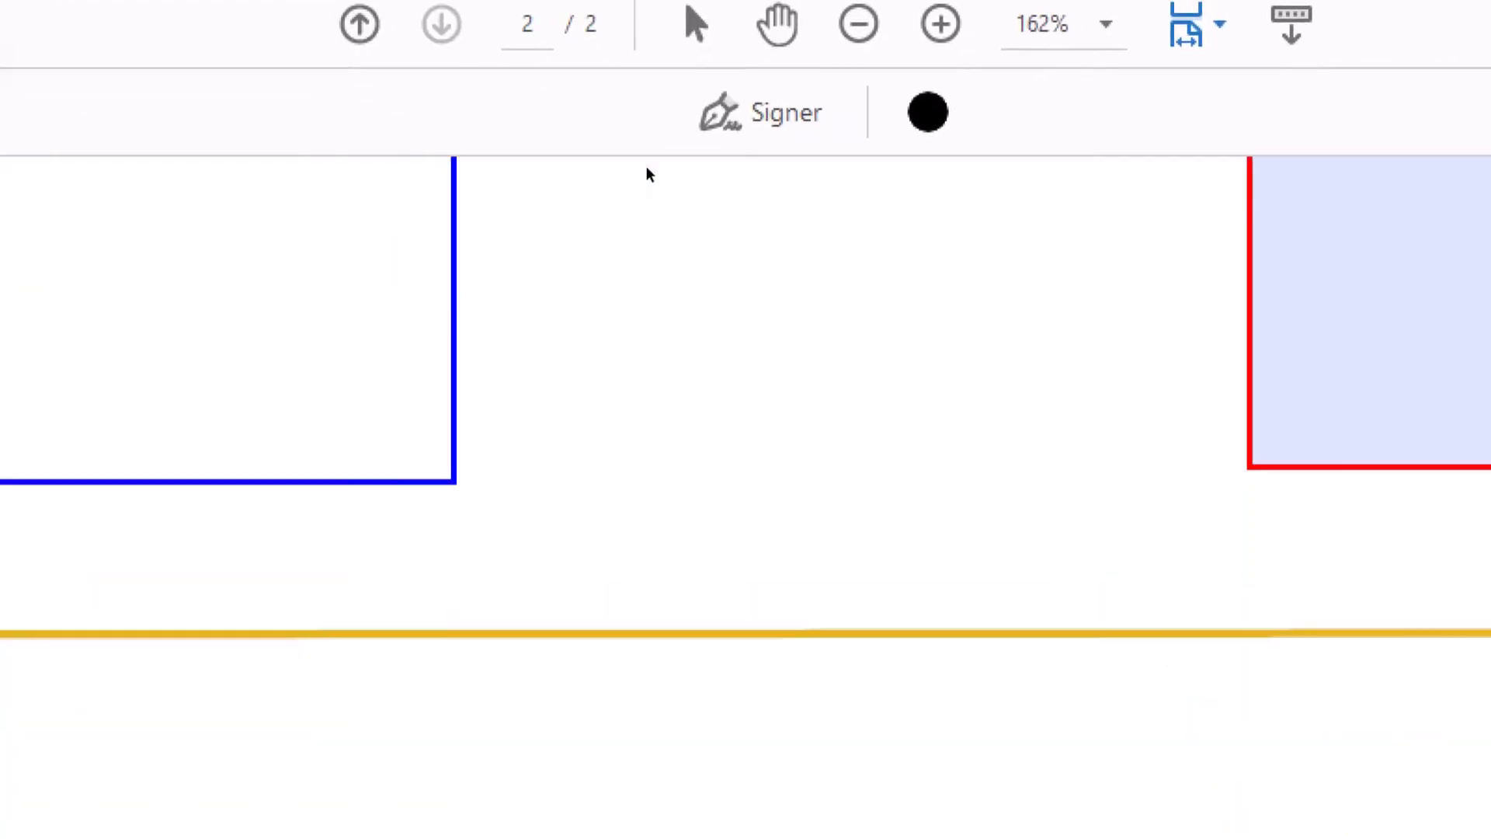
scroll(646, 166, up, 2)
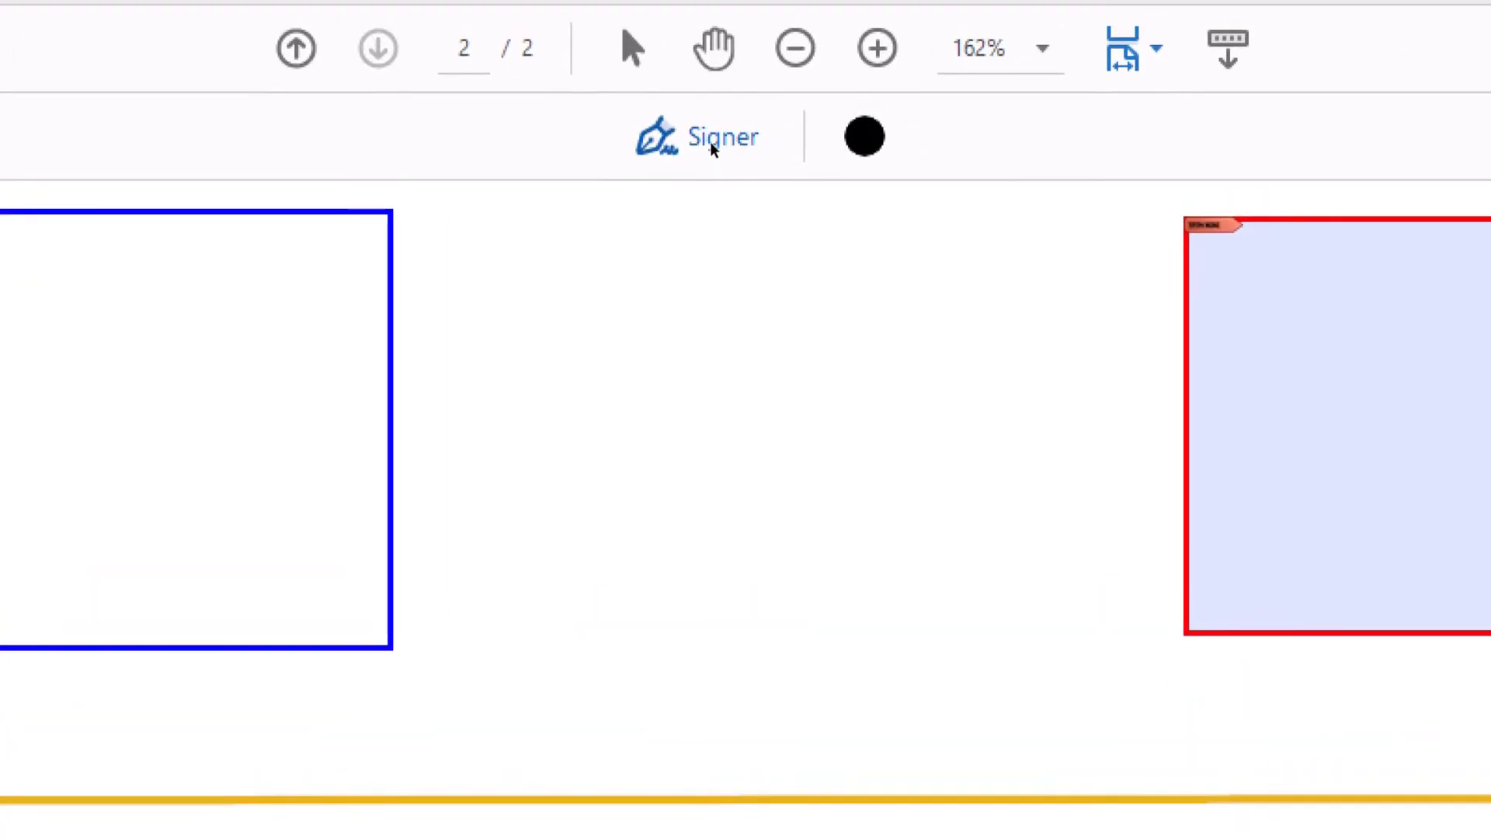
click(709, 141)
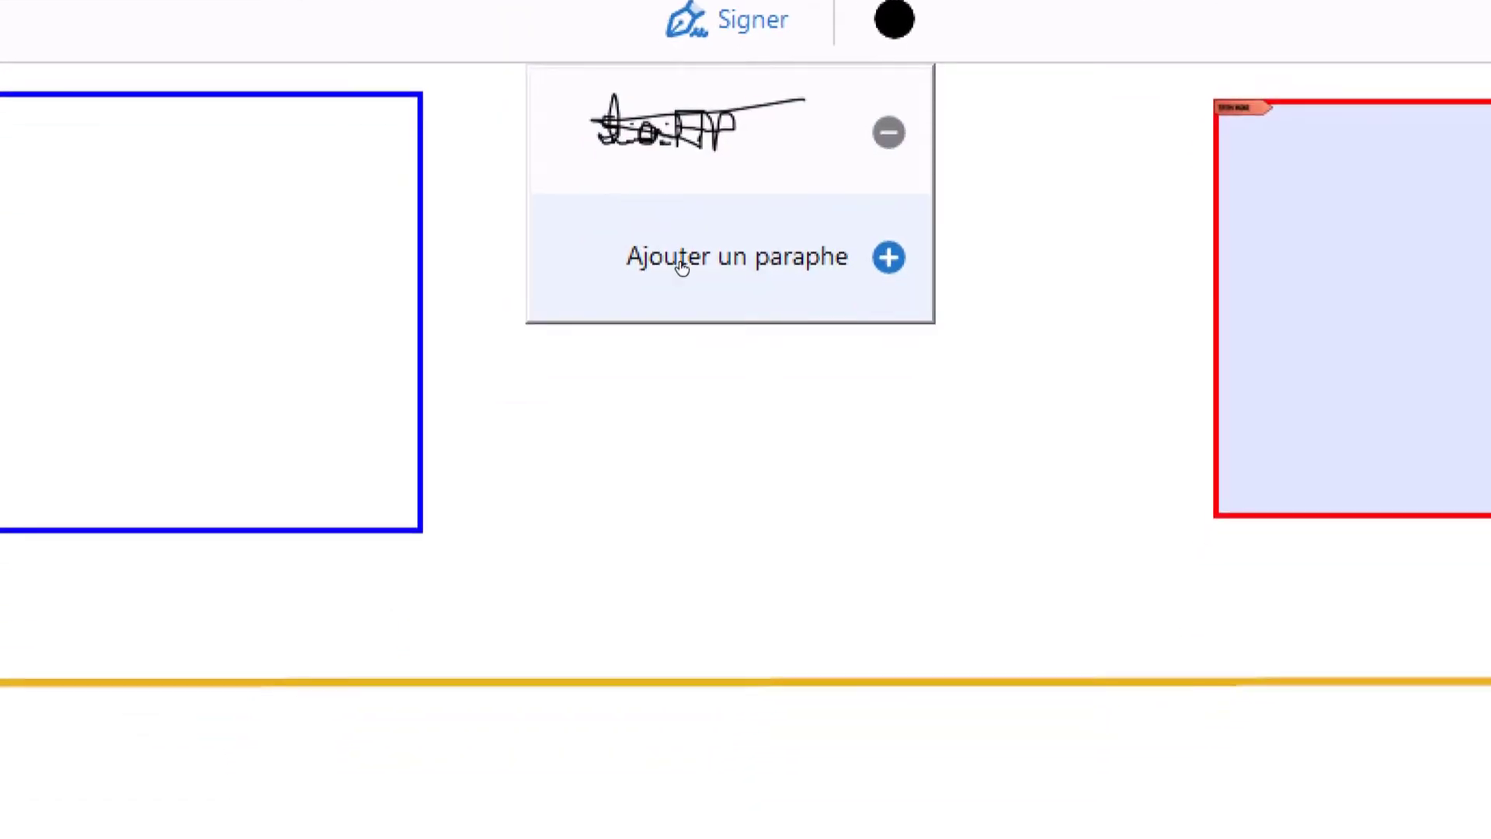
- Draw freehand initials with Tracer and apply them to the student signature box
click(680, 264)
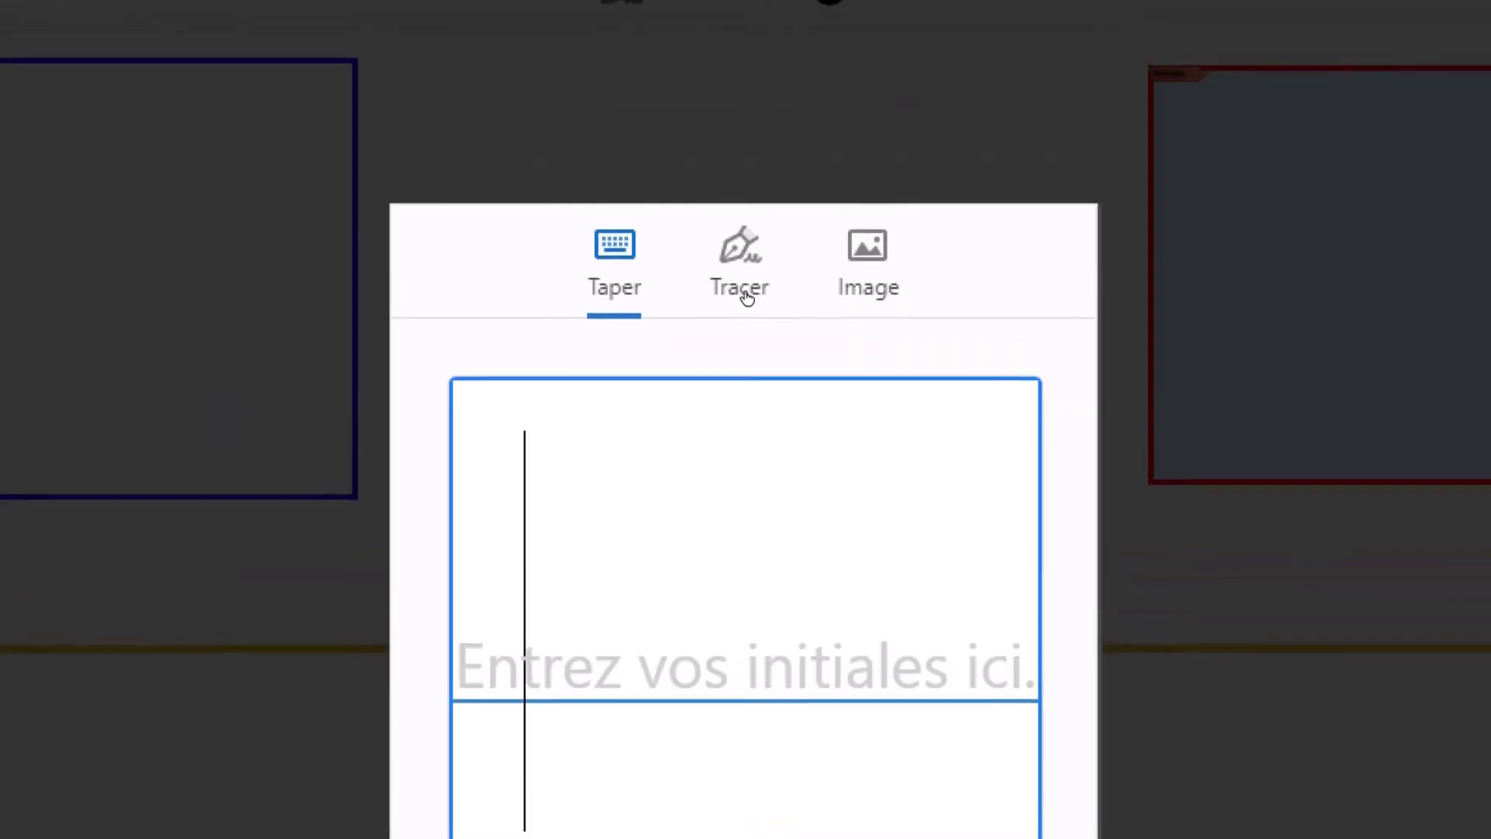
click(743, 292)
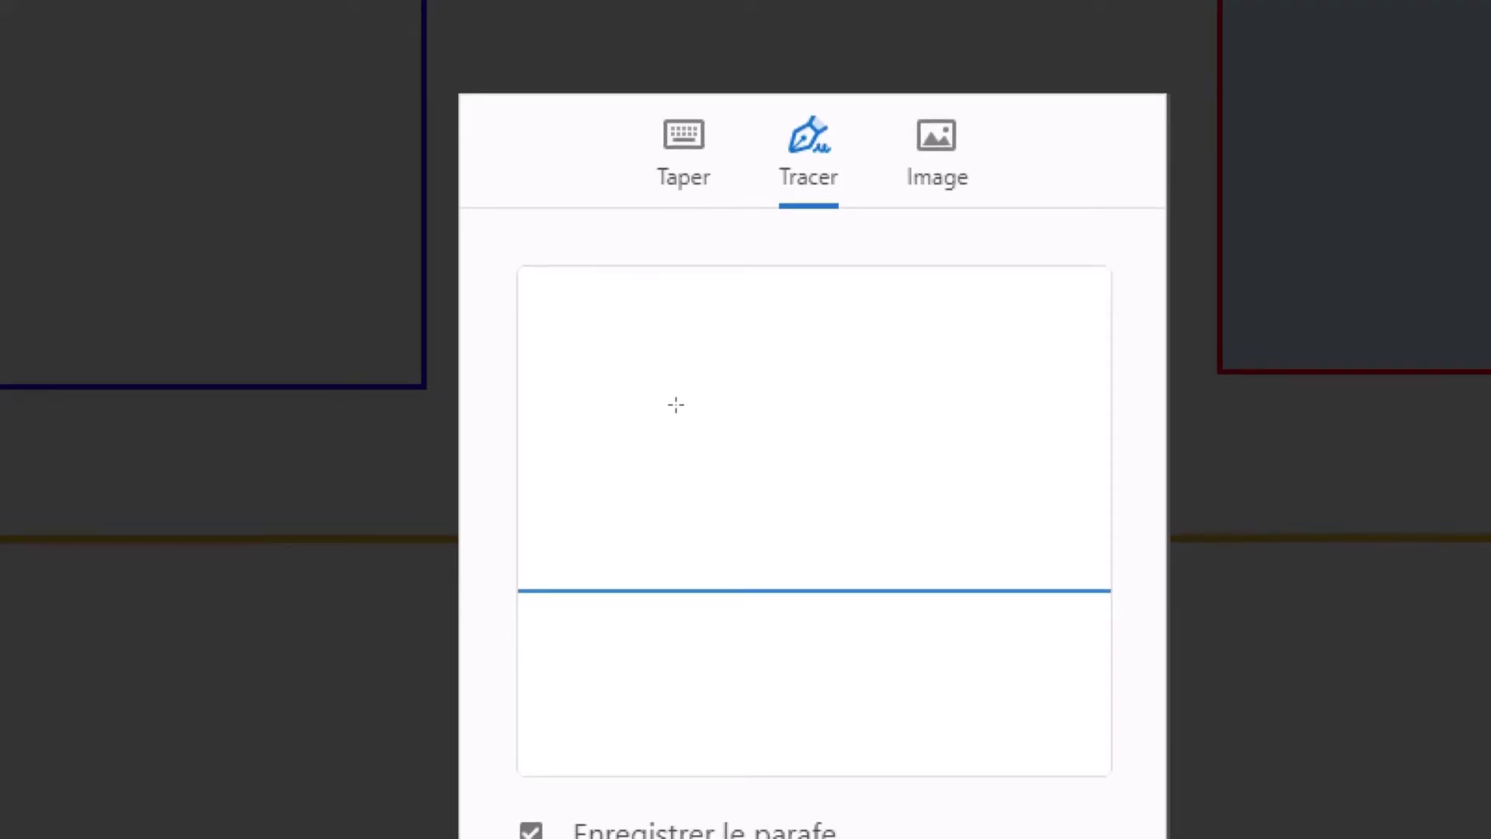
mouse_move(675, 404)
mouse_down()
mouse_move(626, 403)
mouse_move(656, 460)
mouse_move(705, 476)
mouse_move(634, 489)
mouse_move(716, 448)
mouse_move(682, 289)
mouse_move(692, 515)
mouse_move(734, 469)
mouse_move(786, 473)
mouse_move(739, 467)
mouse_move(772, 457)
mouse_move(764, 475)
mouse_move(761, 270)
mouse_move(781, 487)
mouse_move(768, 500)
mouse_up()
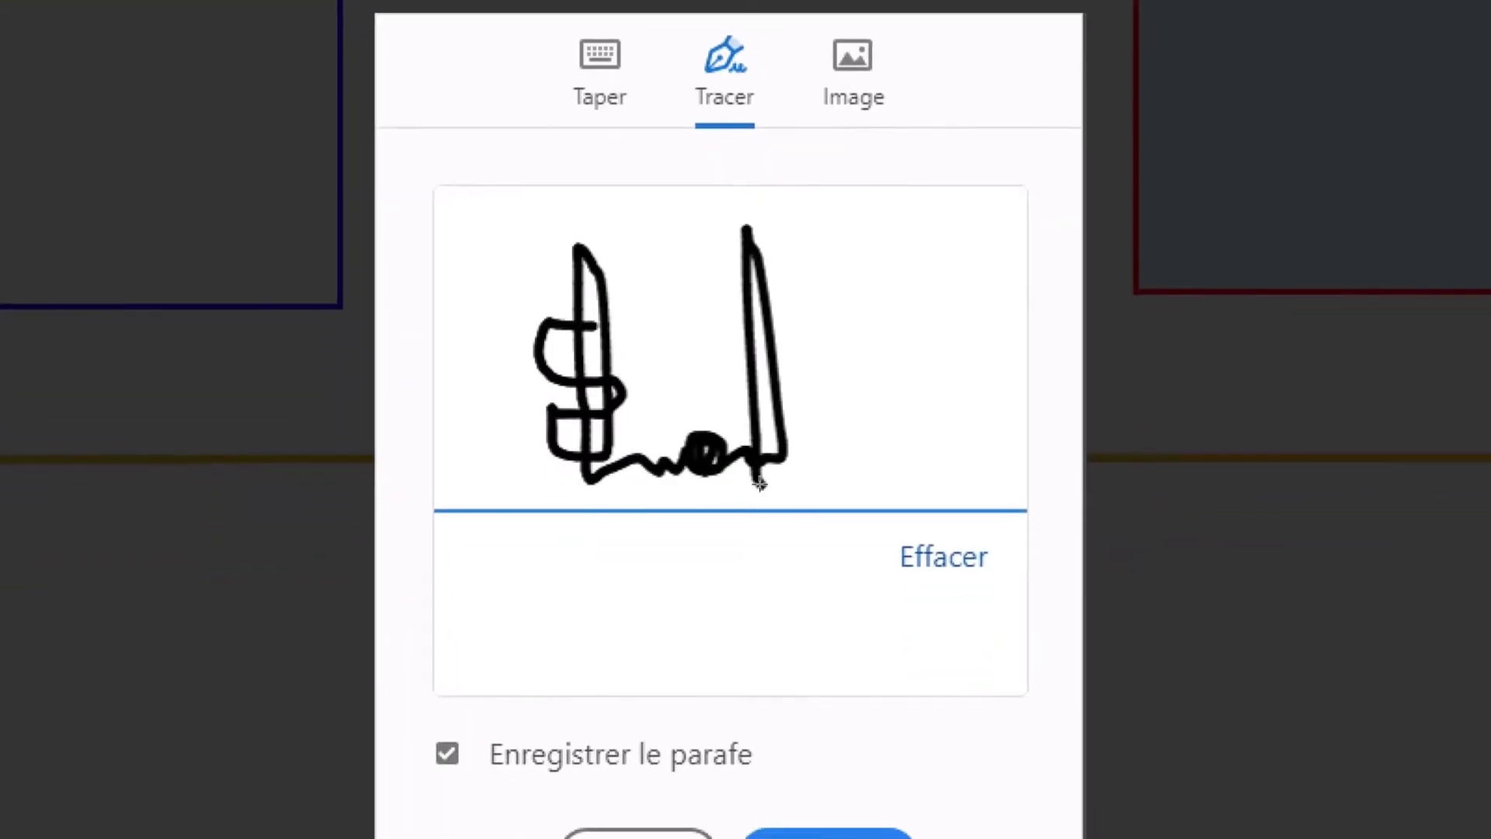
drag(765, 290, 863, 297)
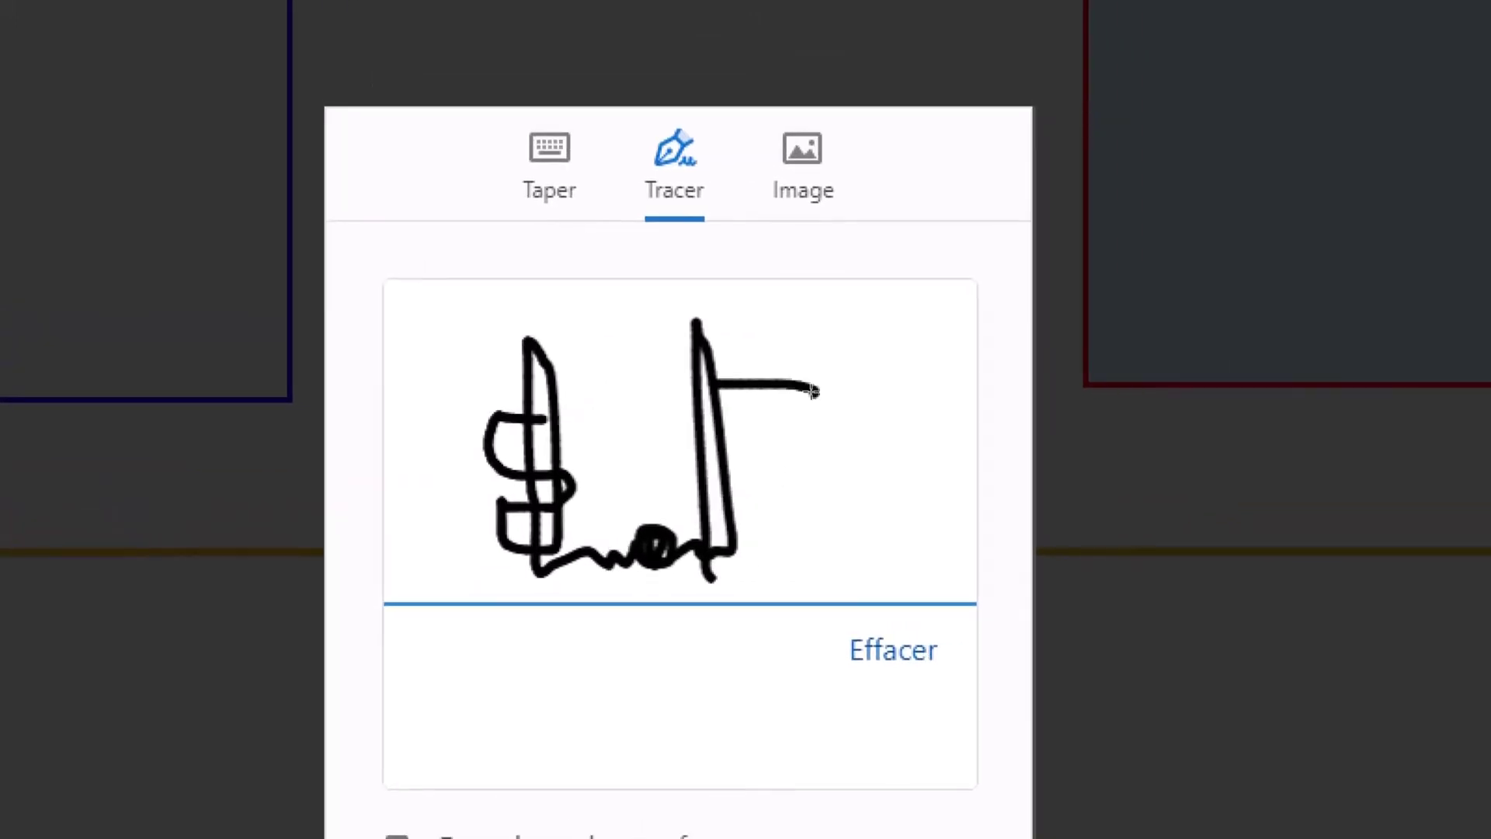
mouse_move(715, 456)
mouse_down()
mouse_move(893, 463)
mouse_move(760, 378)
mouse_move(798, 518)
mouse_move(740, 386)
mouse_move(718, 506)
mouse_up()
mouse_move(785, 464)
mouse_down()
mouse_move(709, 428)
mouse_move(500, 398)
mouse_move(982, 329)
mouse_up()
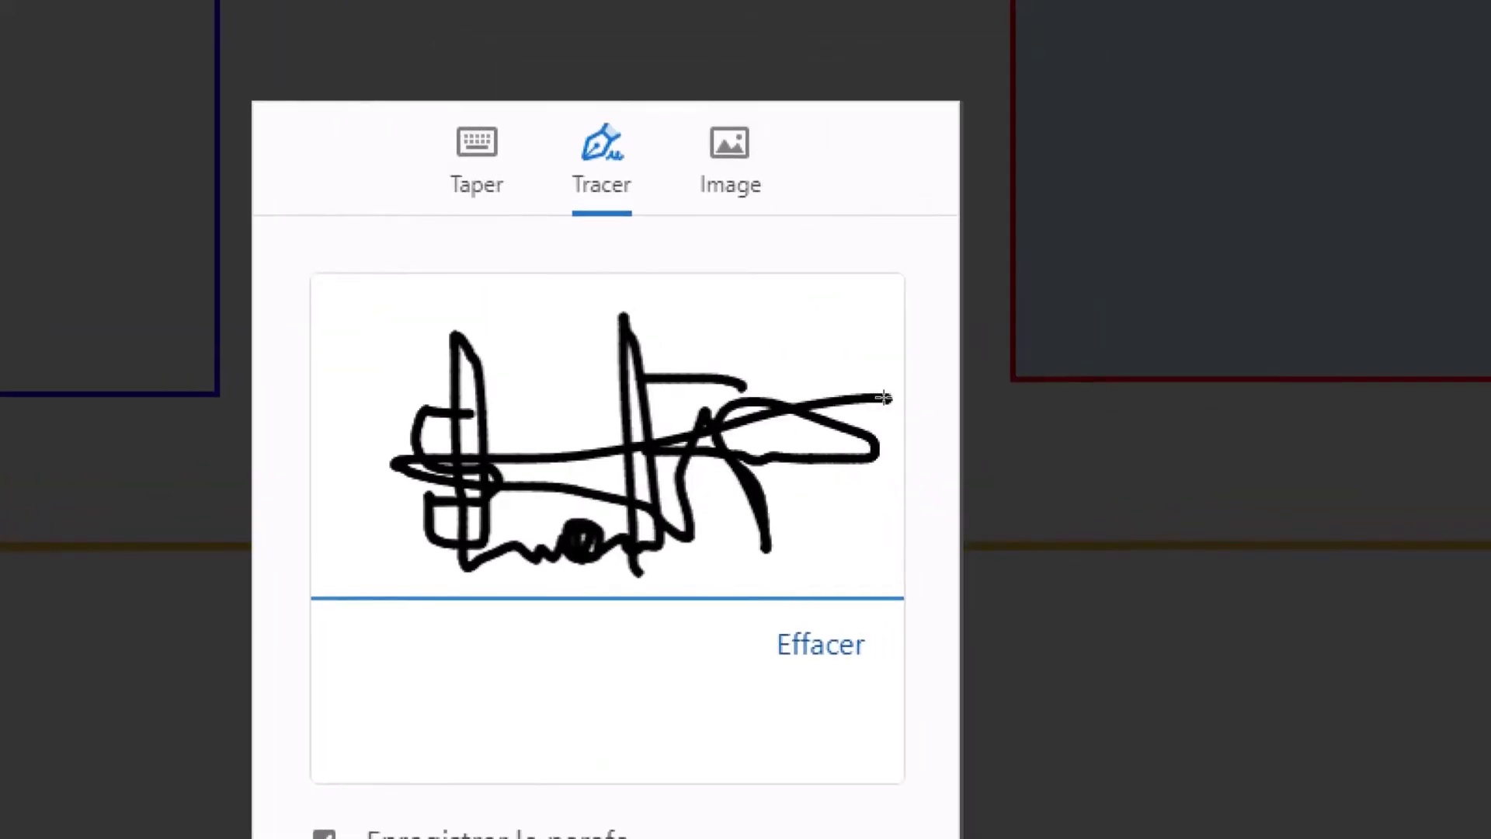
click(542, 507)
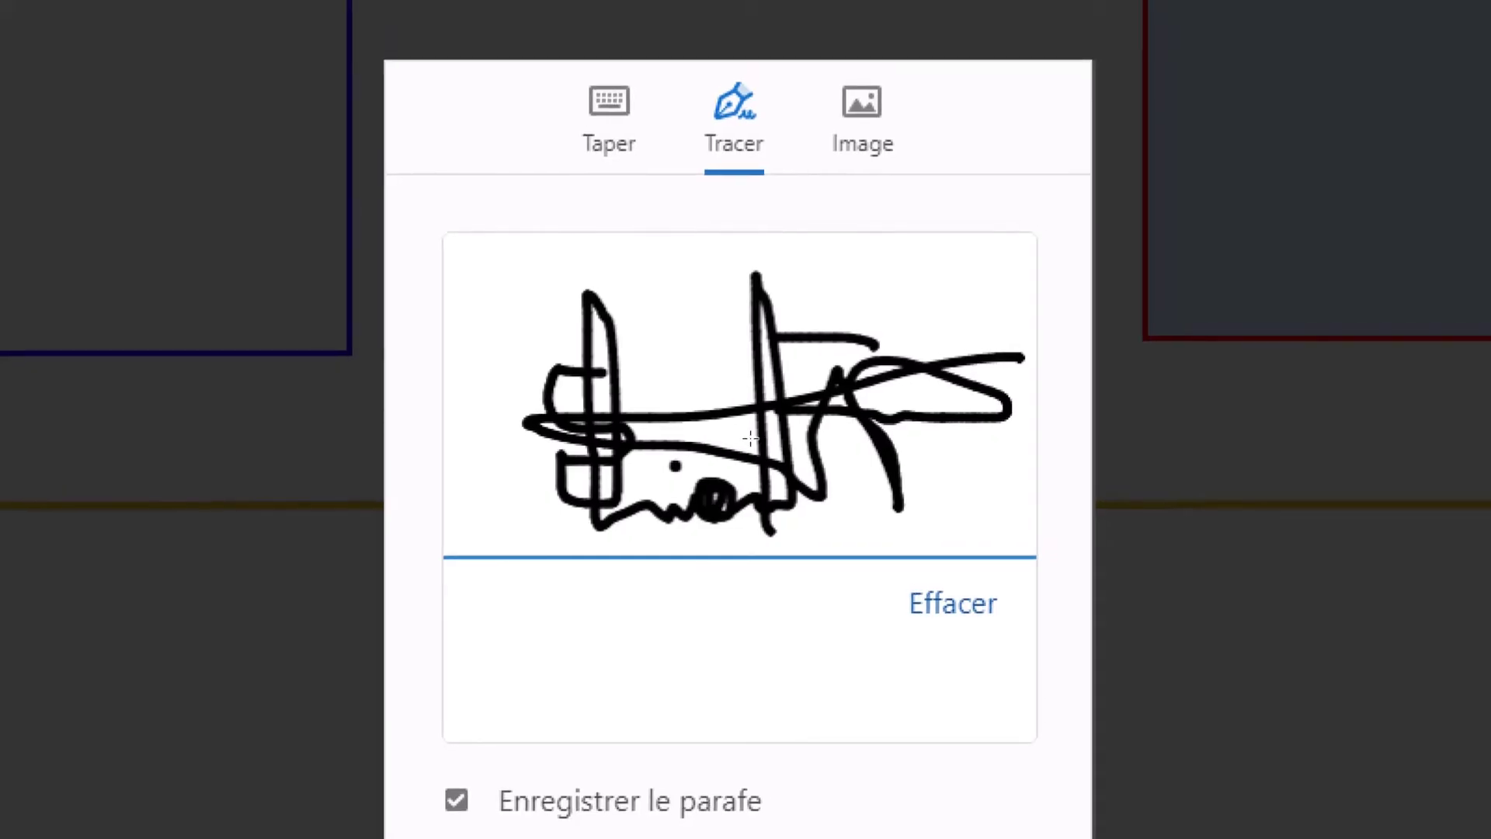
click(750, 438)
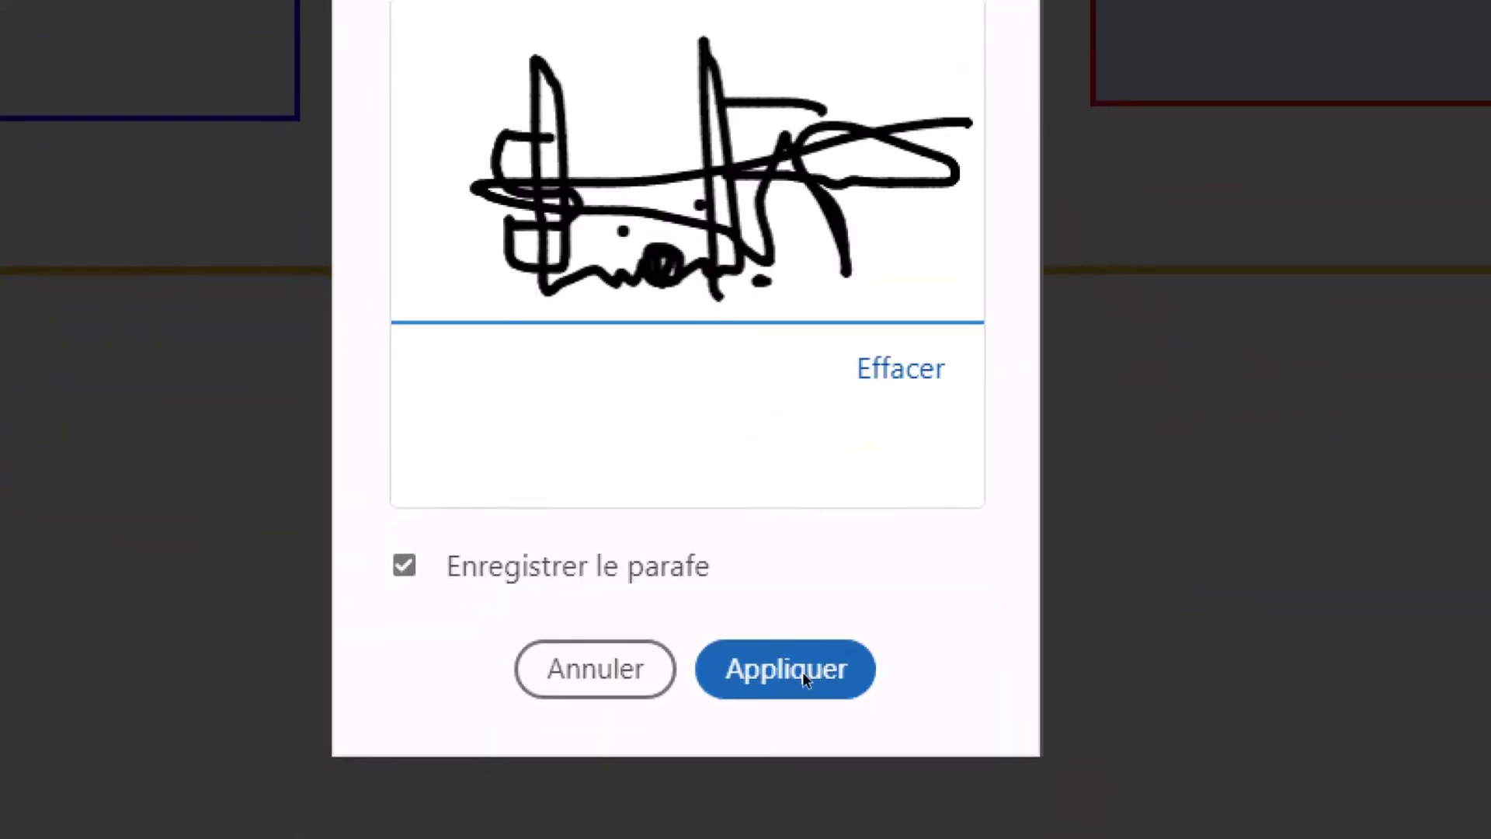
click(804, 678)
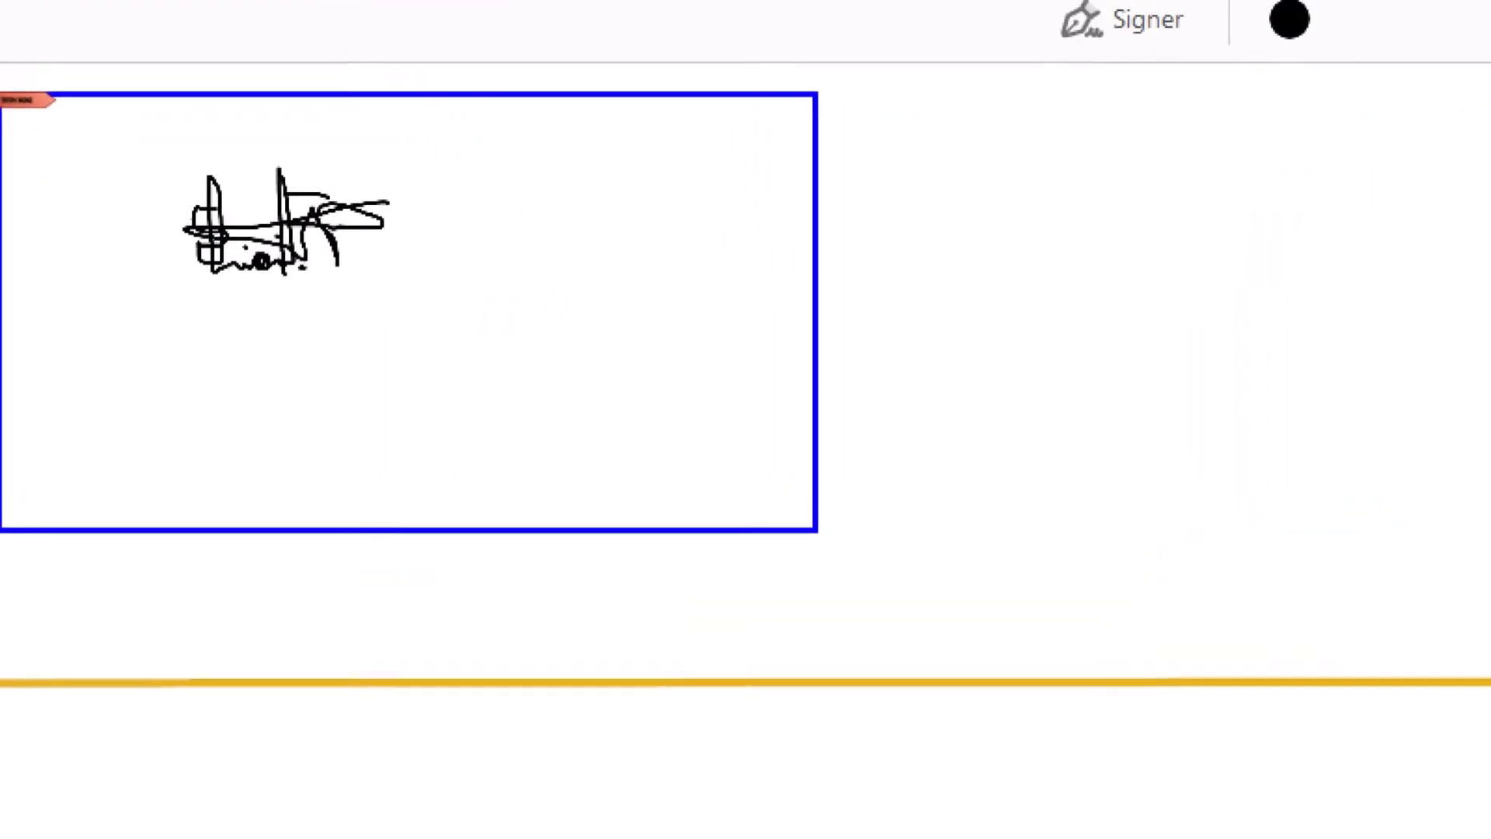
- Place the drawn initials in the student signature box and nudge them right to centre
click(250, 216)
scroll(250, 215, up, 2)
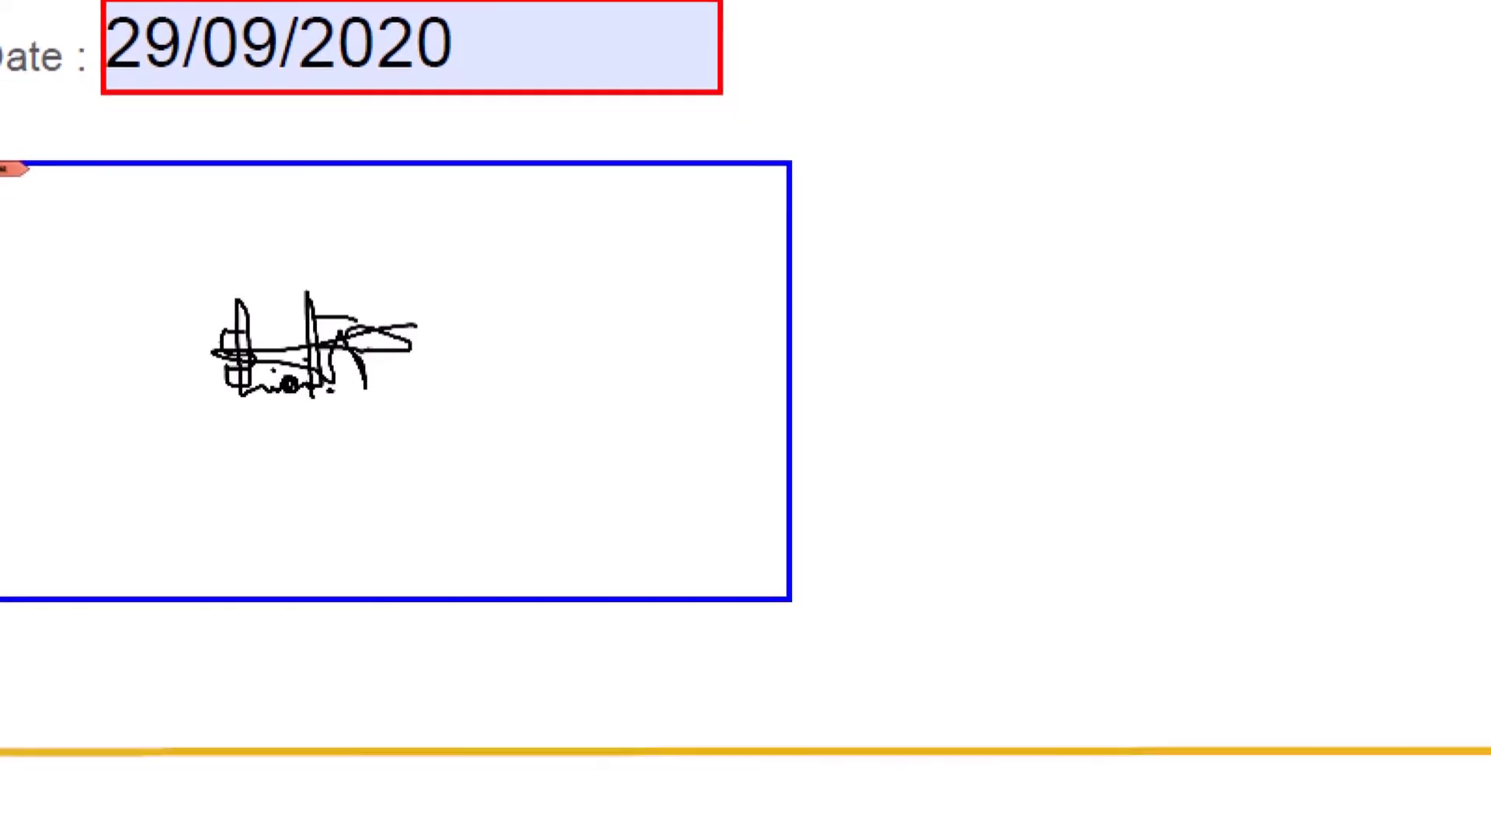
click(302, 376)
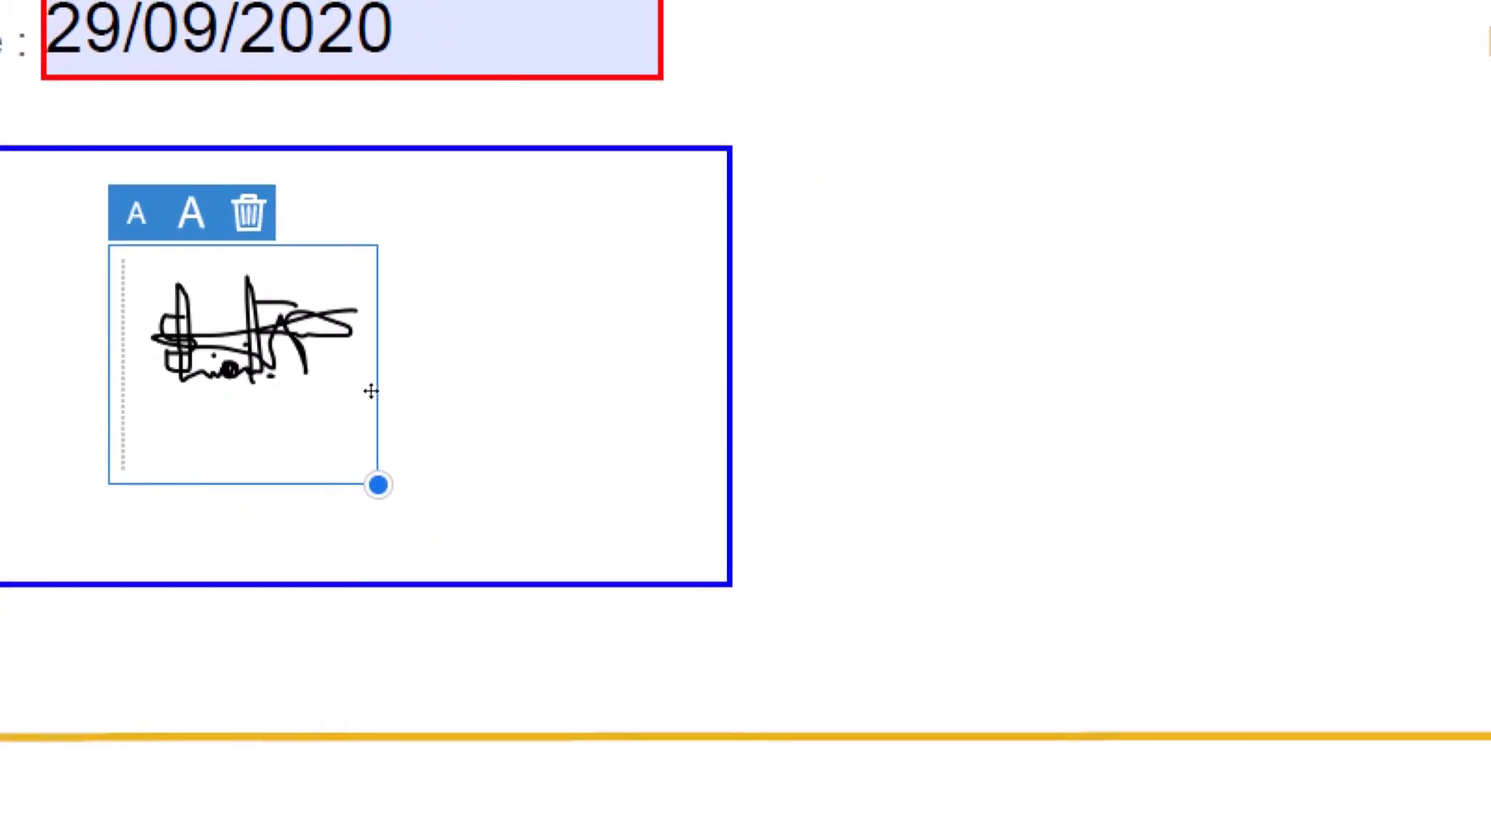
mouse_move(371, 384)
mouse_down()
mouse_move(393, 389)
mouse_move(412, 443)
mouse_move(440, 452)
mouse_up()
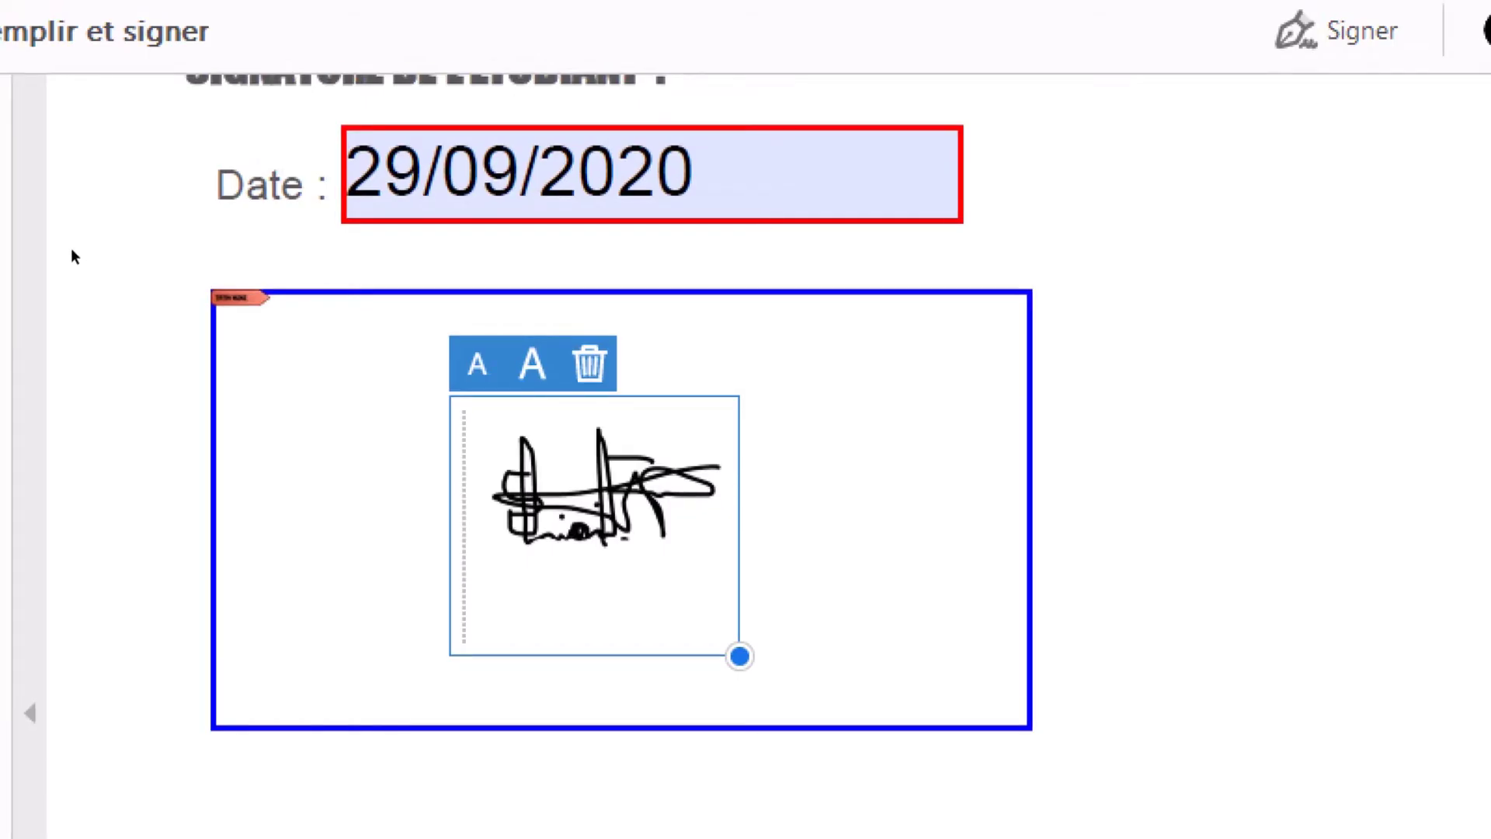
click(73, 256)
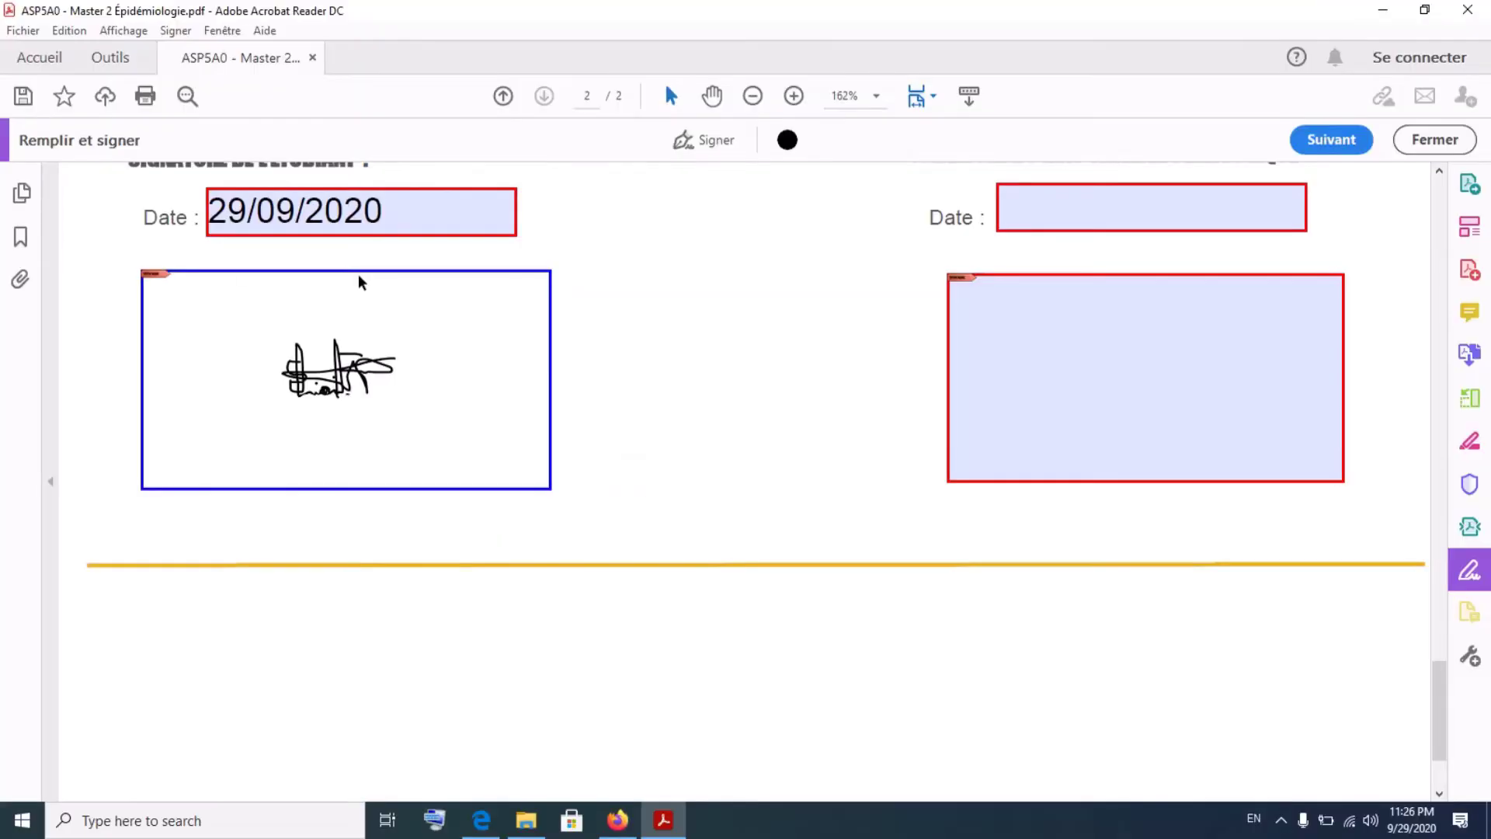
- Scroll the form to check the signature beneath the 29/09/2020 date
scroll(780, 302, up, 3)
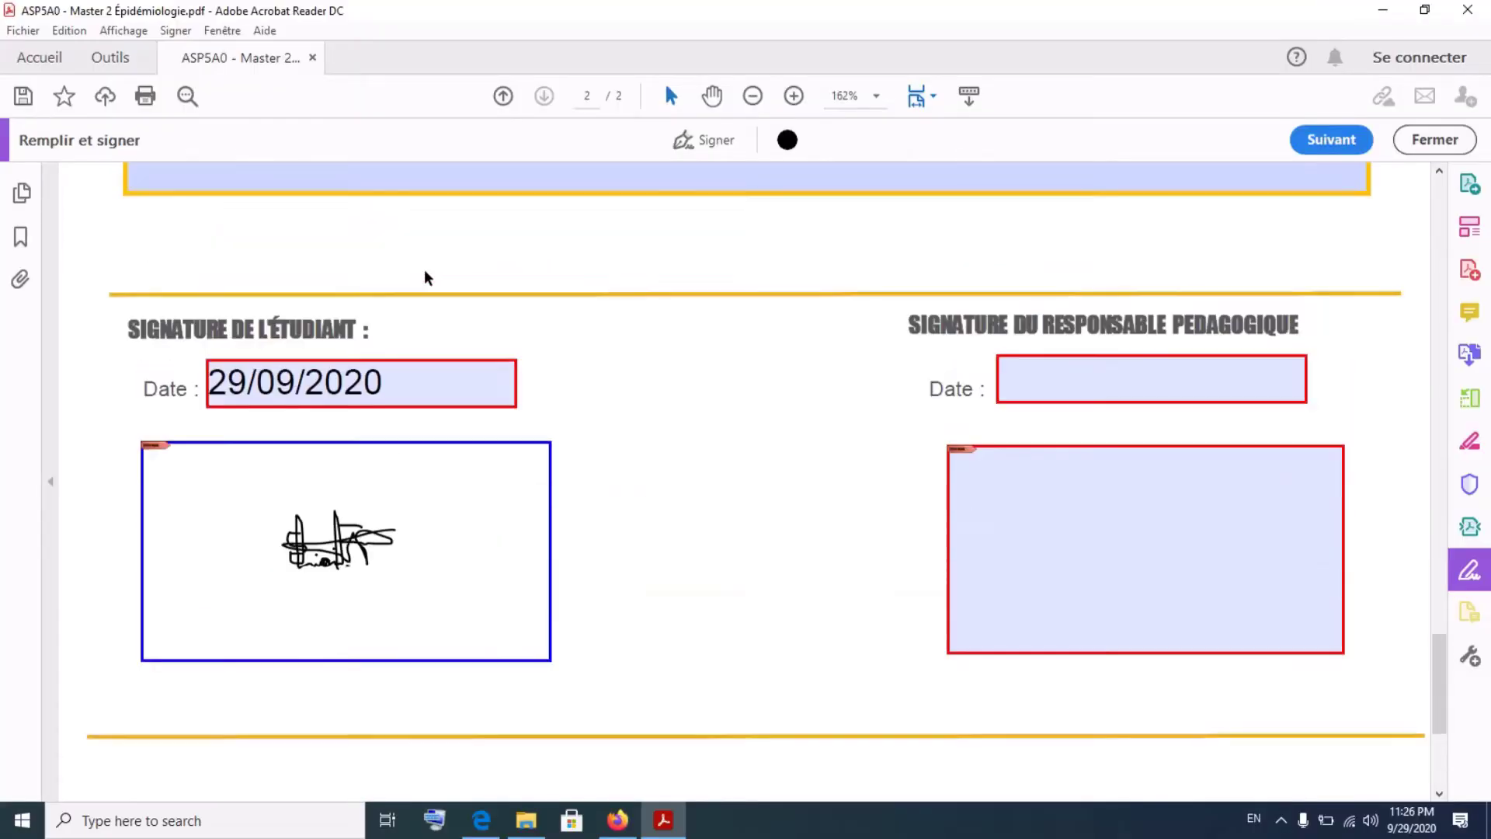
scroll(426, 277, down, 2)
scroll(452, 407, down, 5)
scroll(452, 408, down, 10)
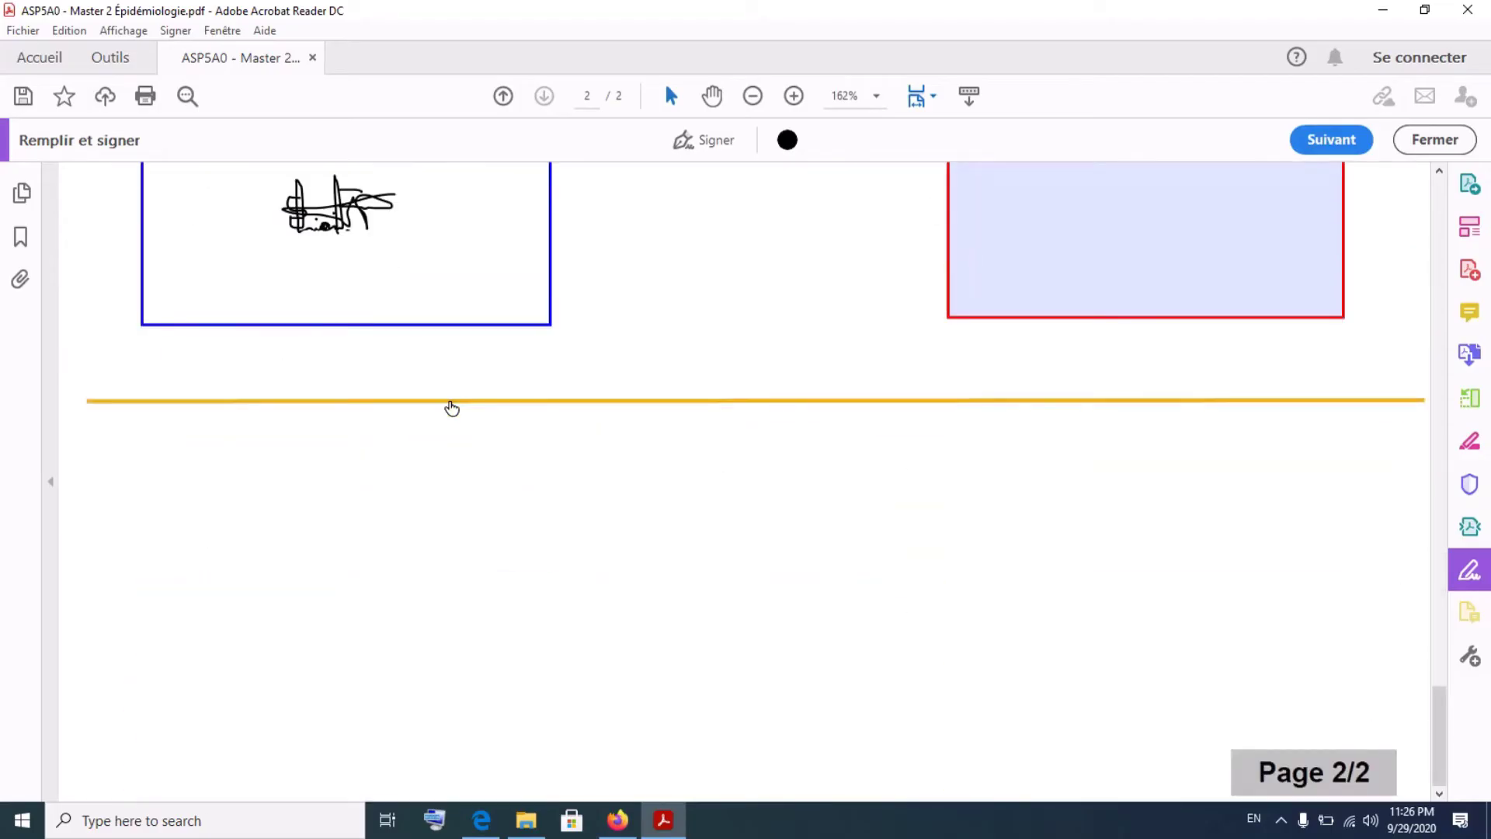
scroll(451, 407, up, 5)
scroll(451, 407, up, 8)
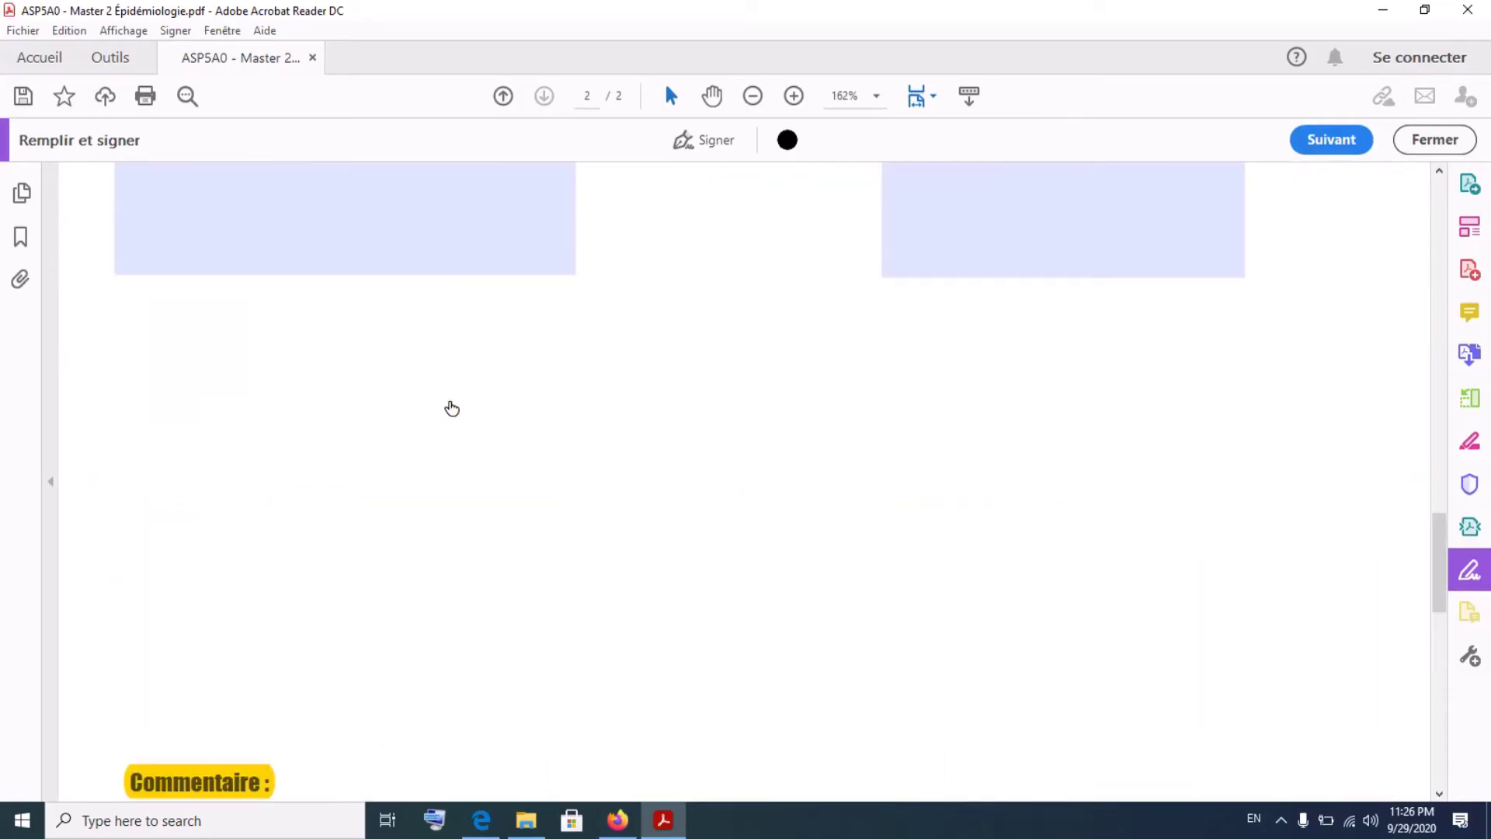
scroll(451, 408, down, 5)
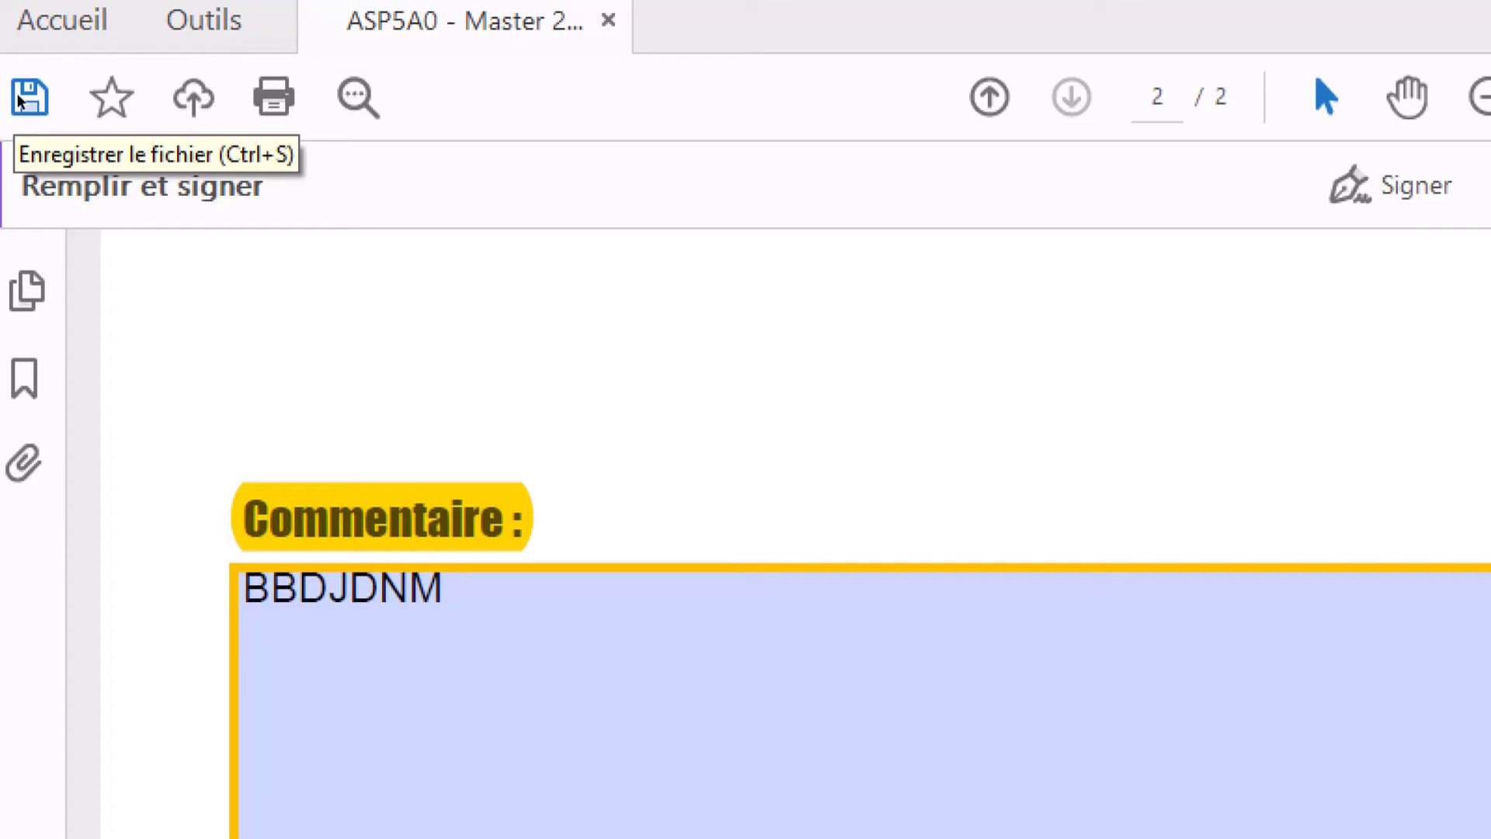
- Save the form on the Desktop as projet1.pdf, then minimise Acrobat and the Explorer window
click(29, 97)
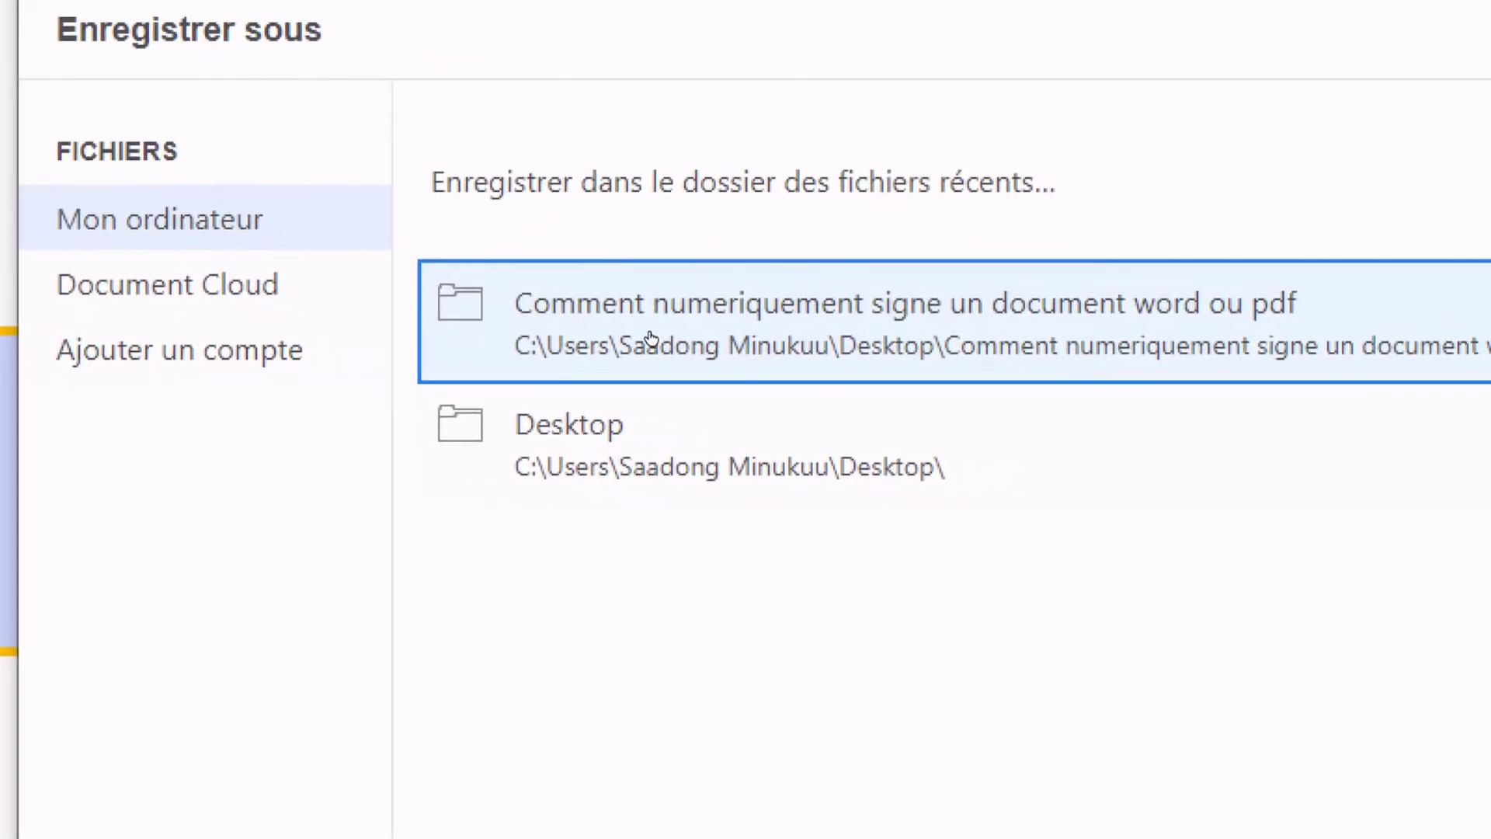
click(651, 456)
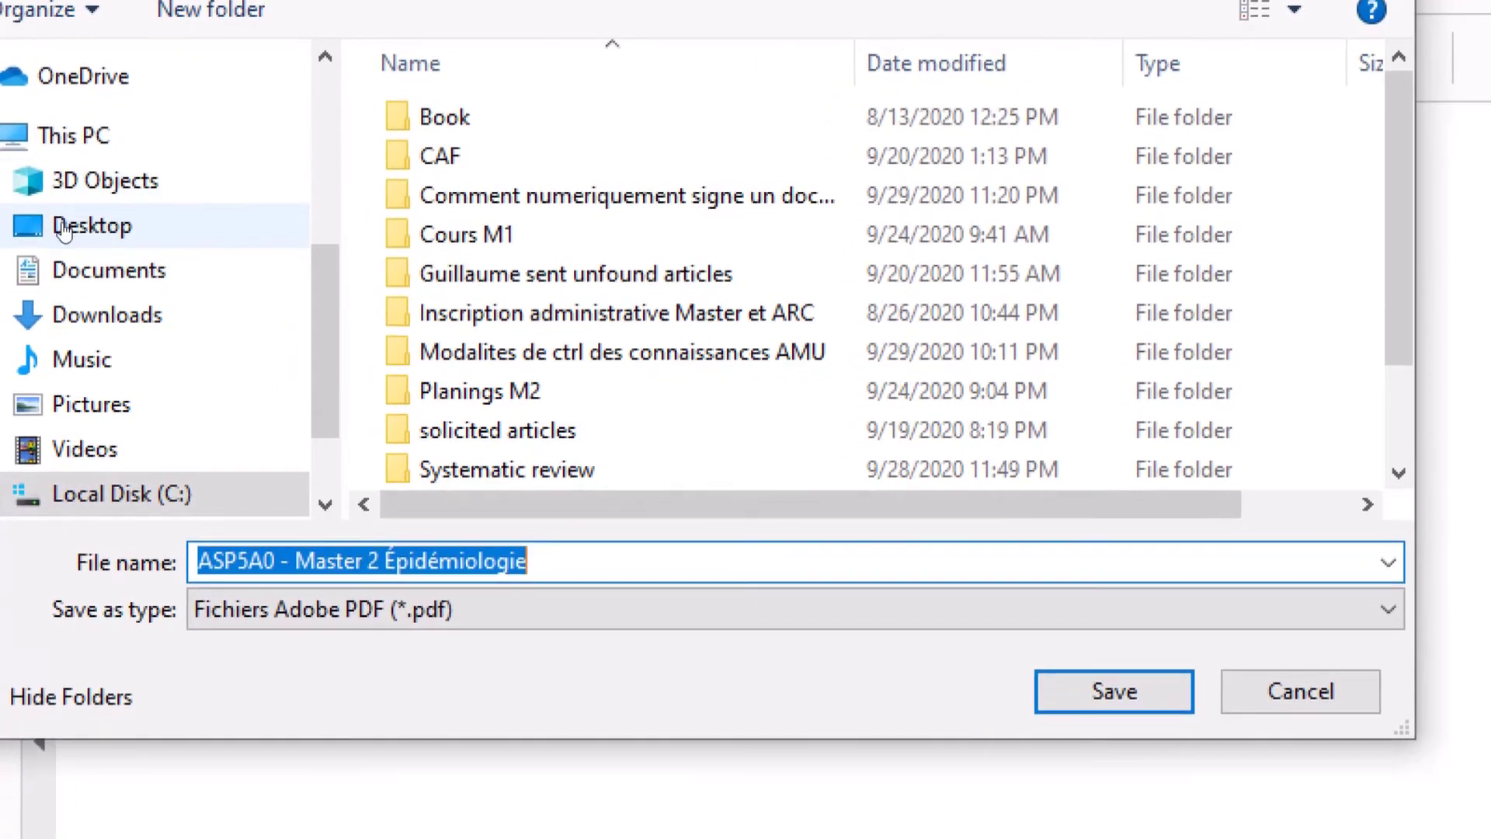
click(95, 255)
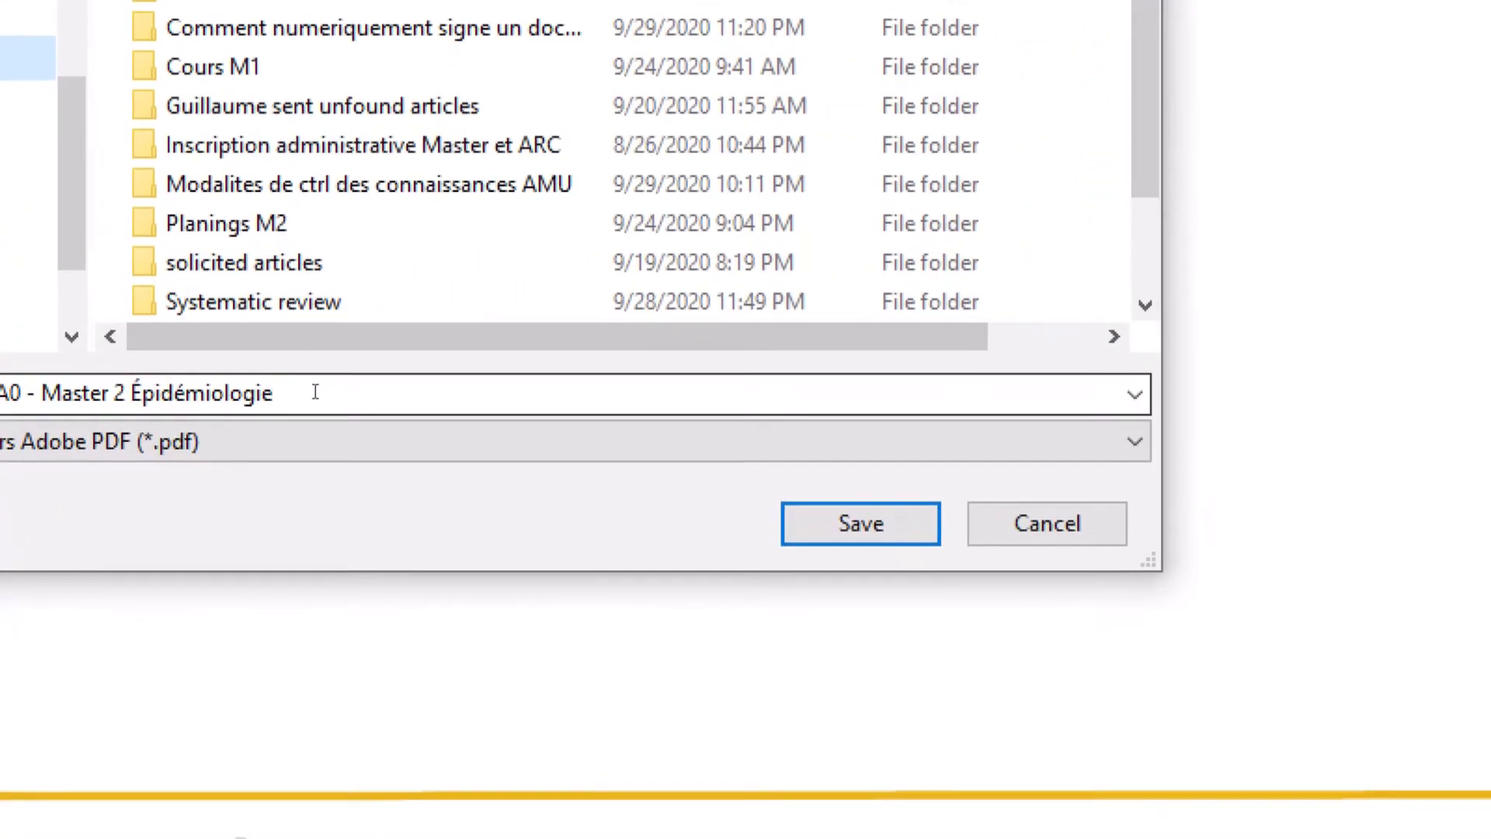
click(358, 438)
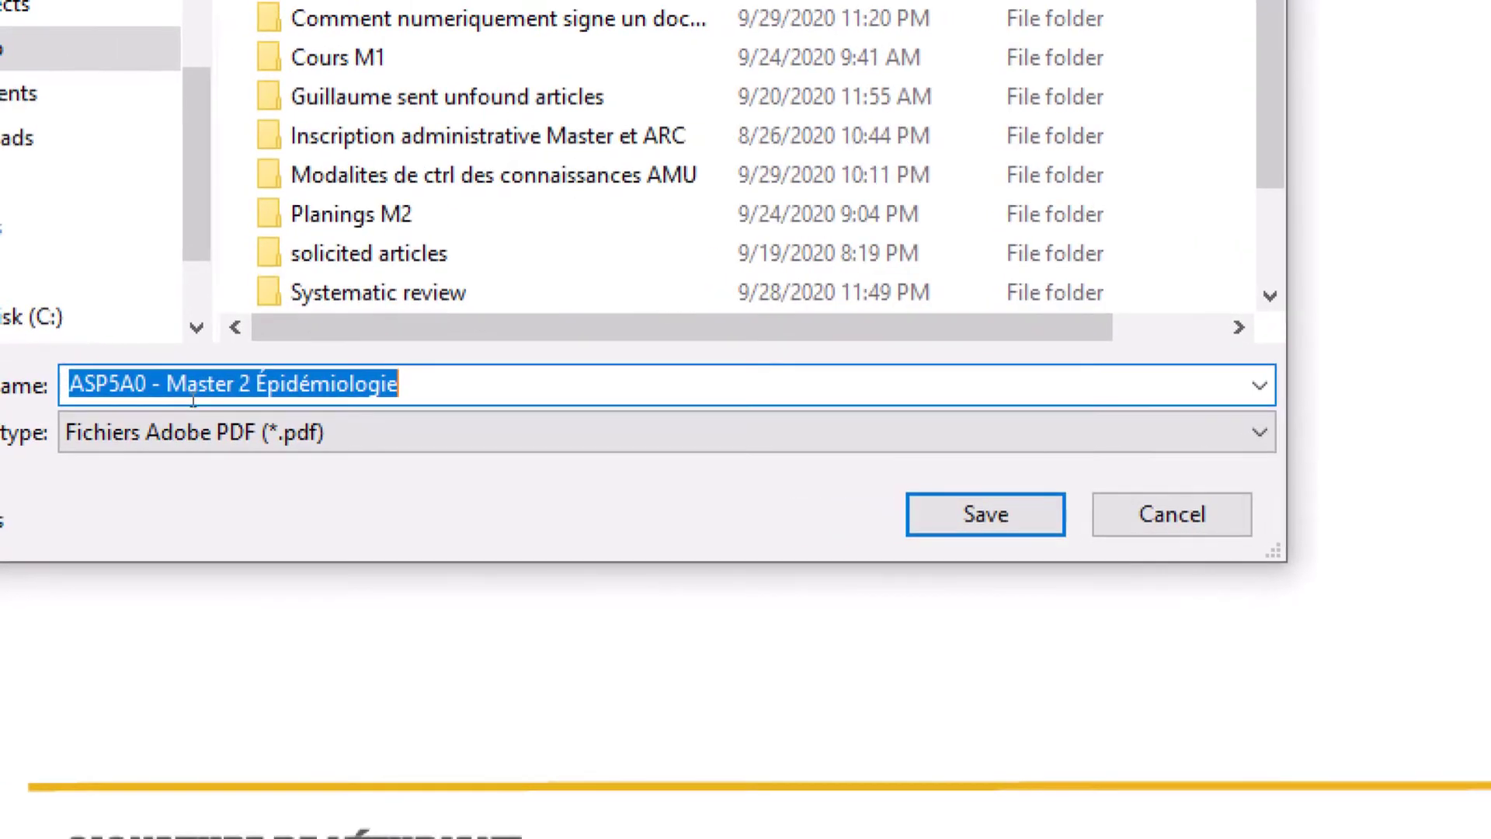
text(projet)
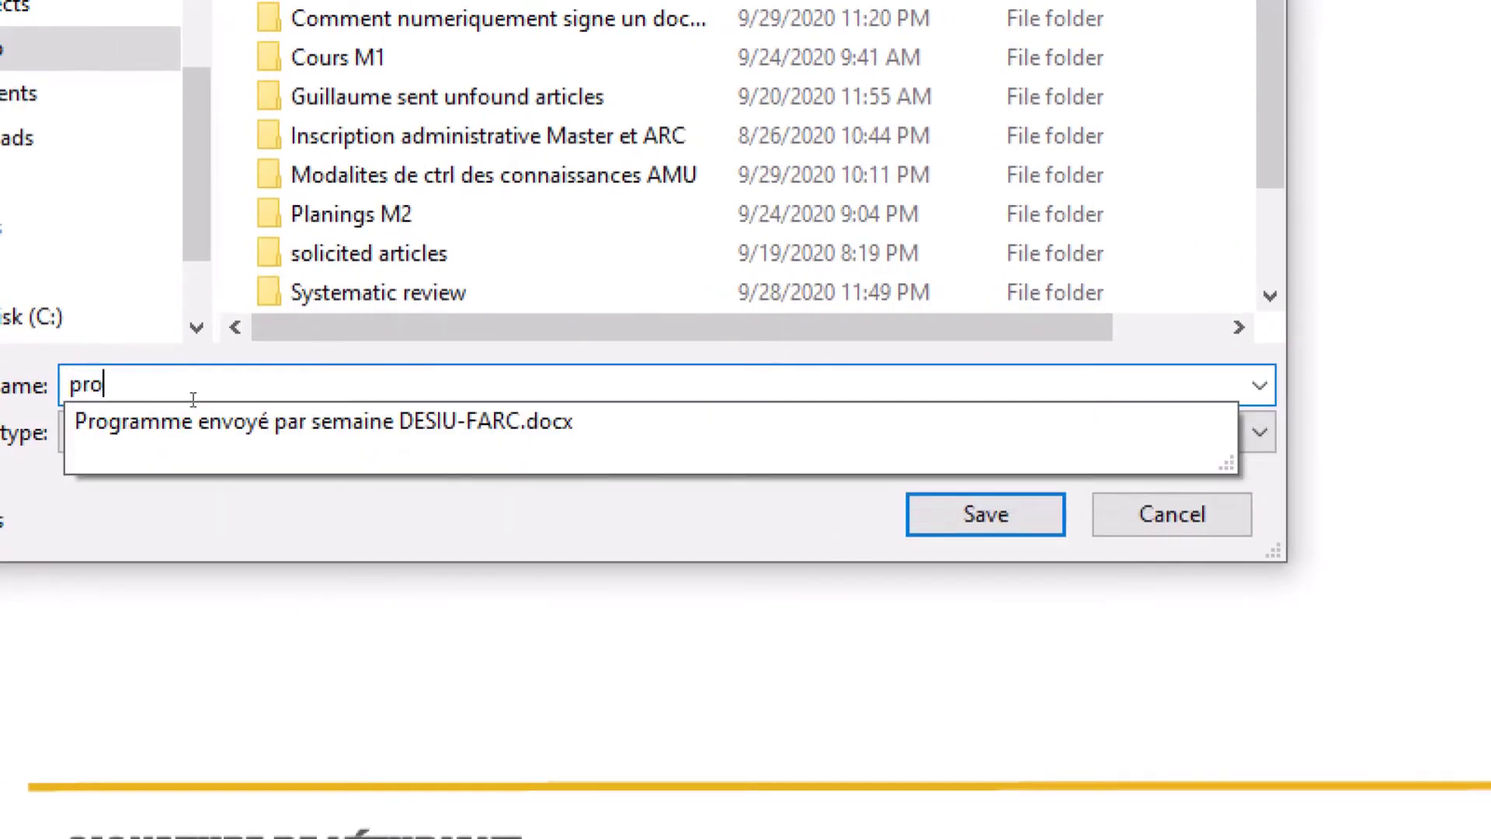
text(1)
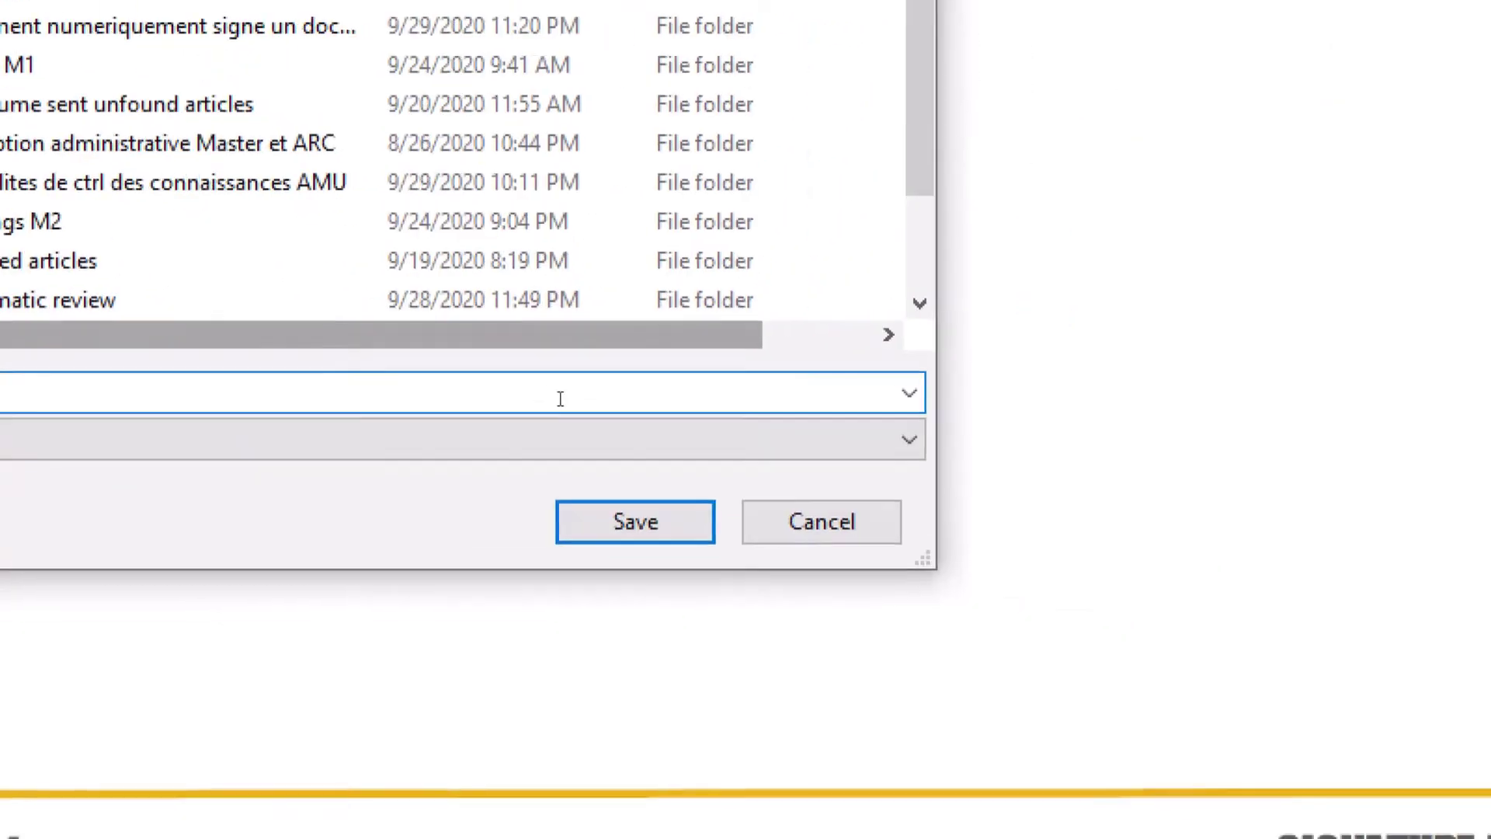
click(581, 462)
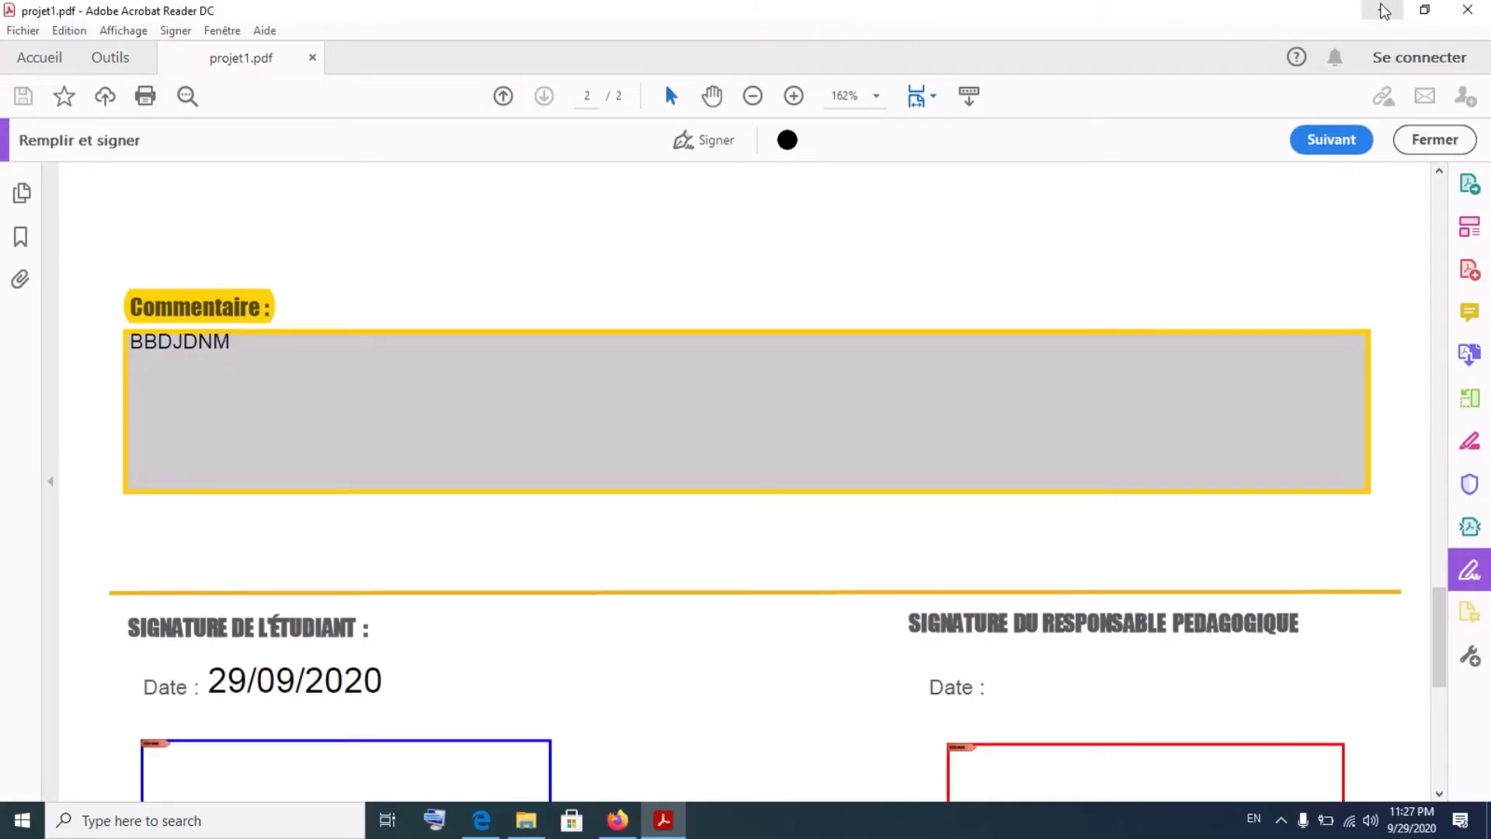
click(1385, 10)
click(1253, 180)
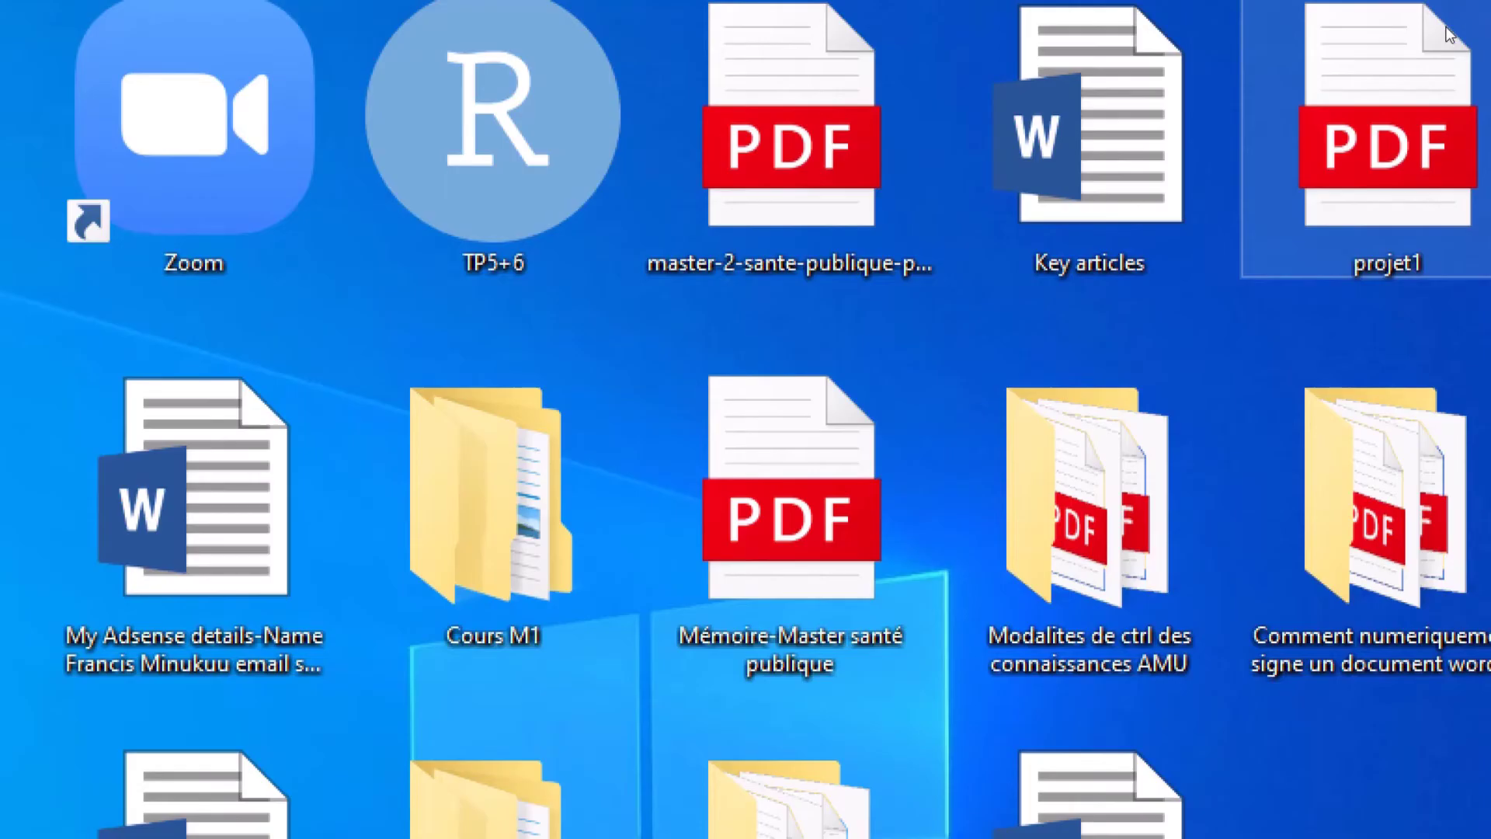
- Open projet1.pdf from the desktop in Edge and scroll through to confirm the saved answers
right_click(1449, 35)
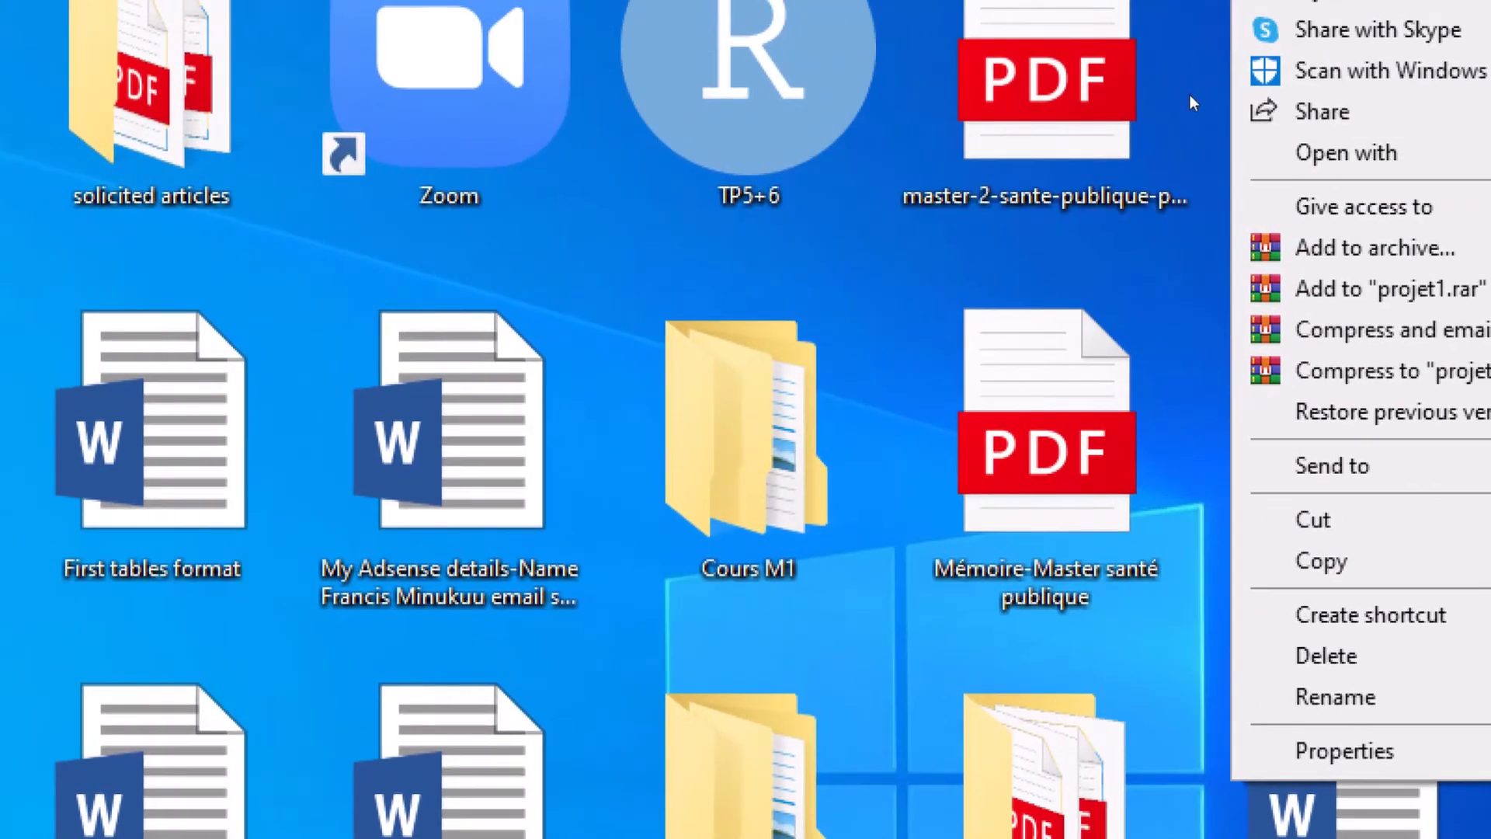
click(1006, 71)
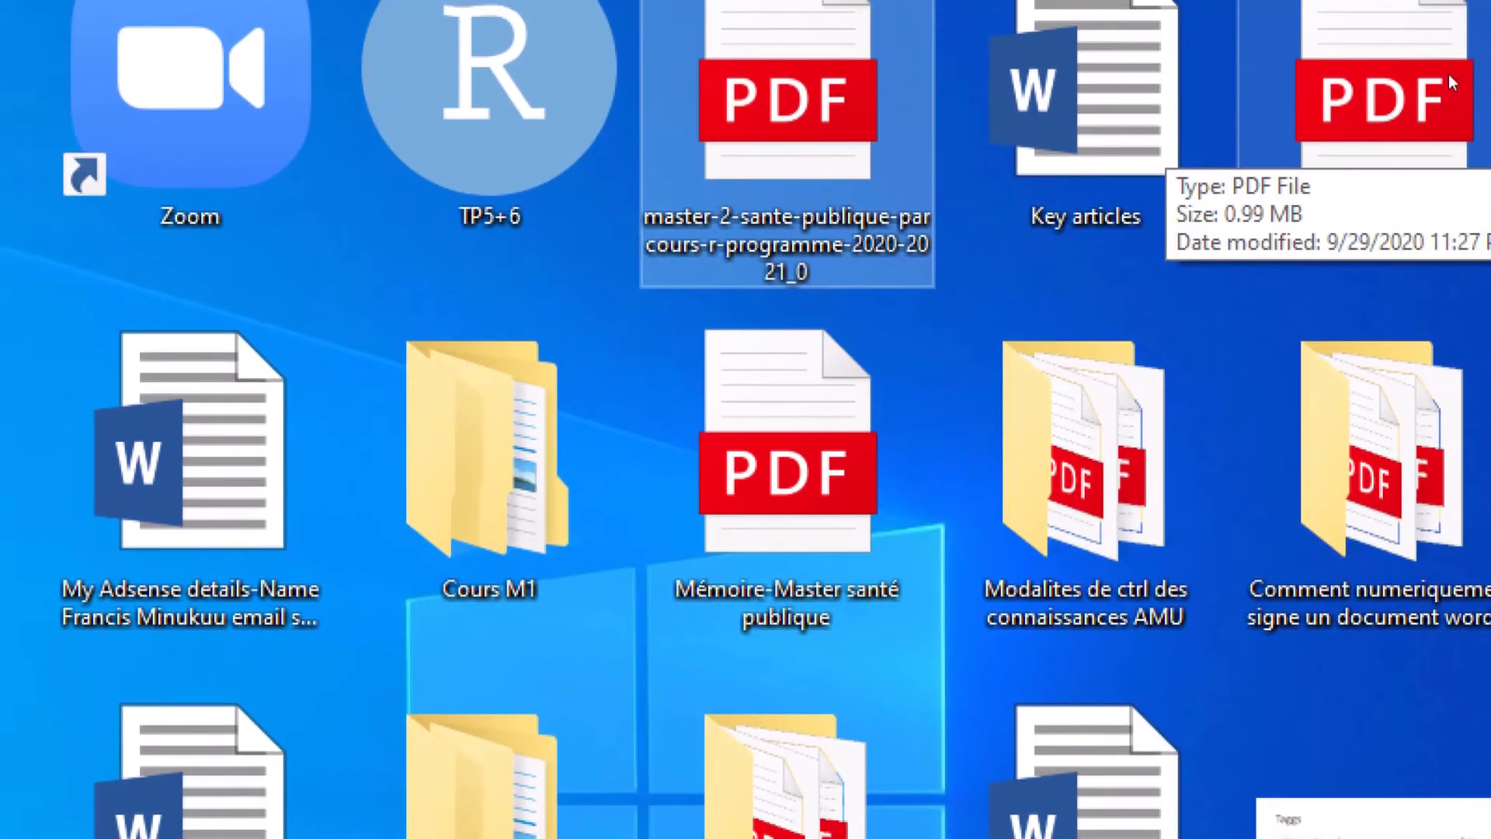
double_click(1451, 81)
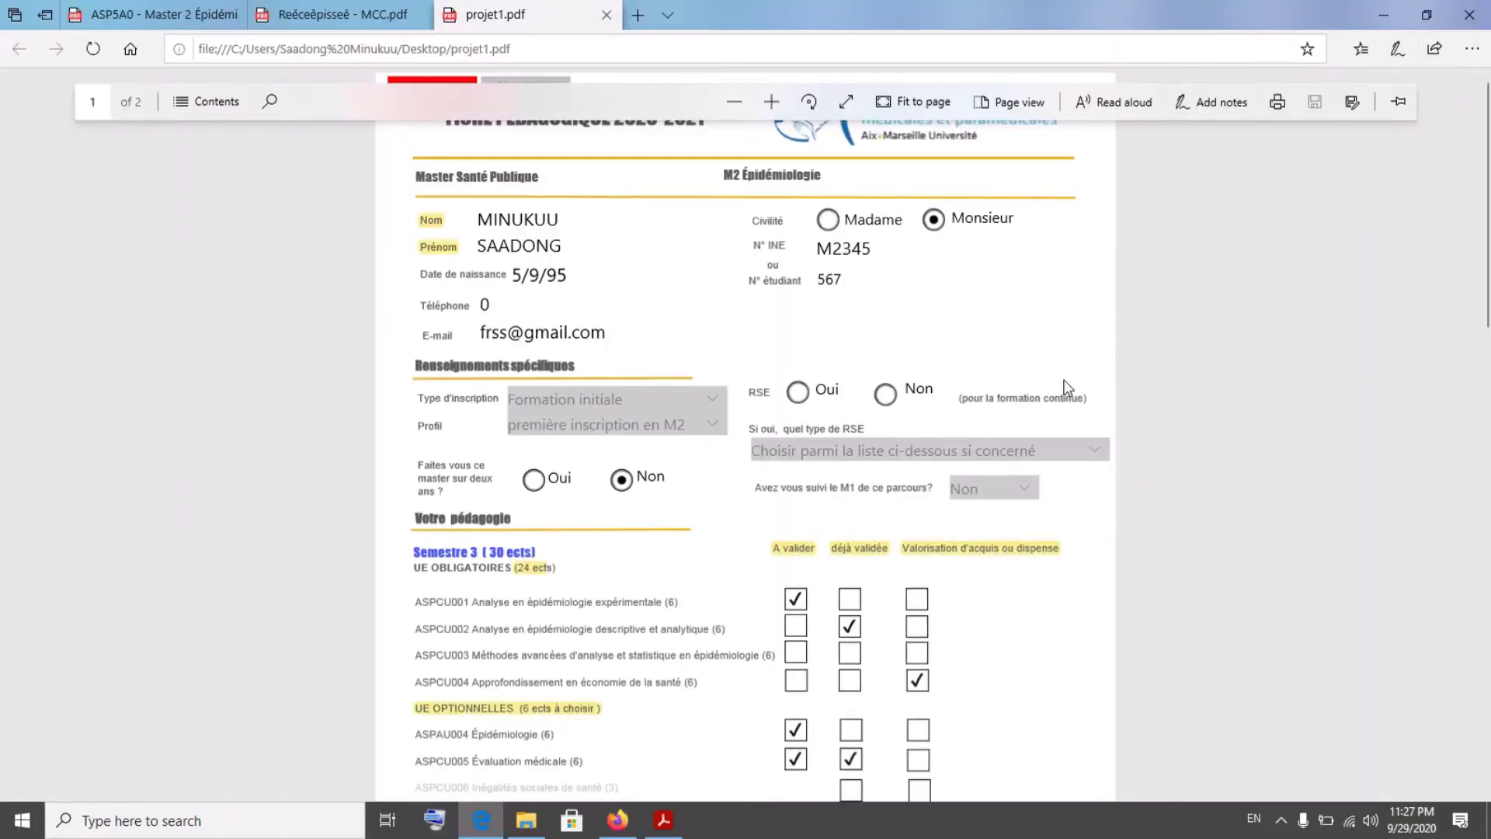
scroll(1067, 386, down, 20)
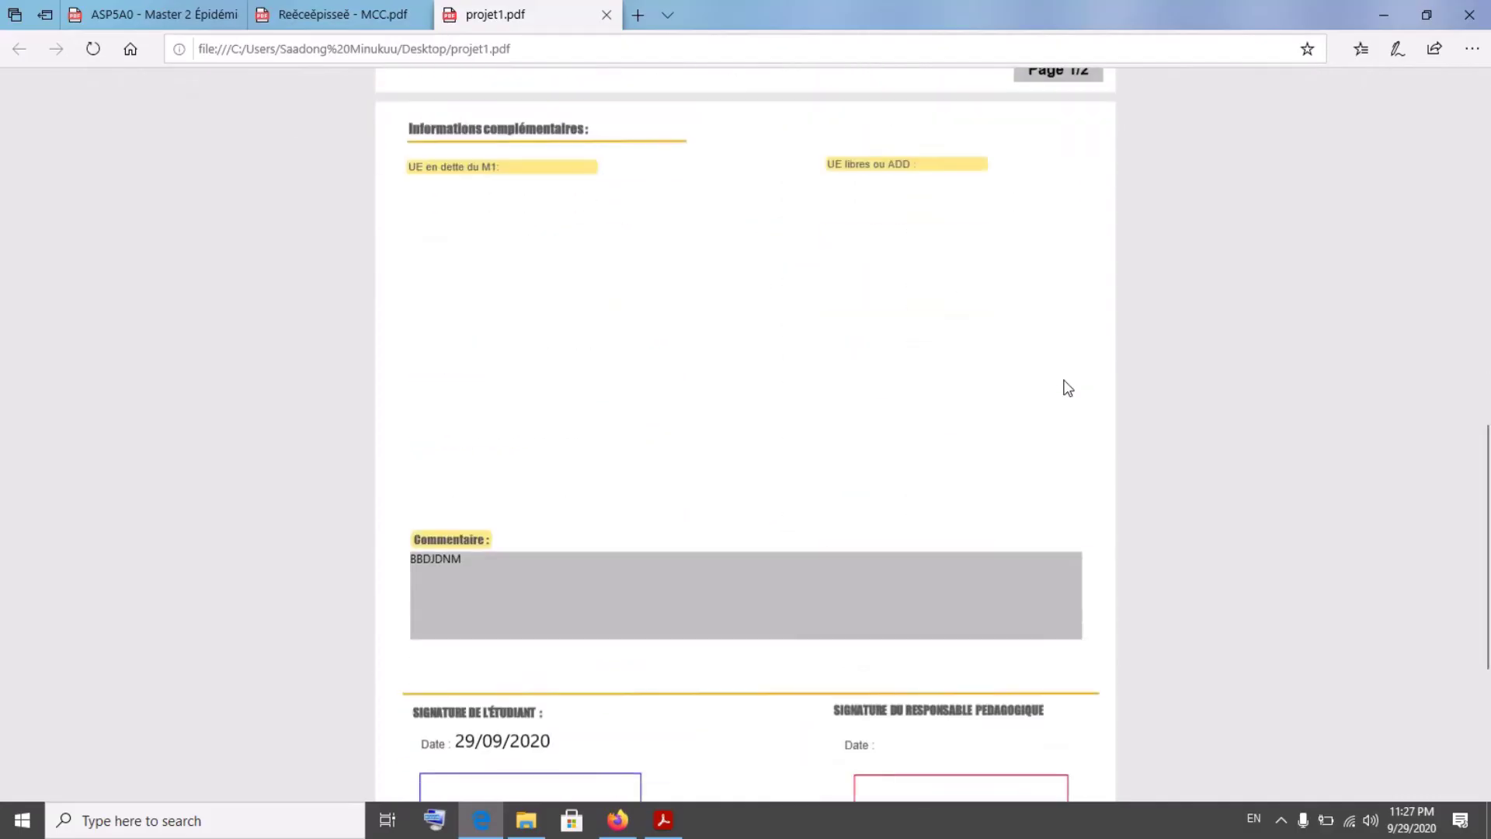
scroll(706, 469, up, 10)
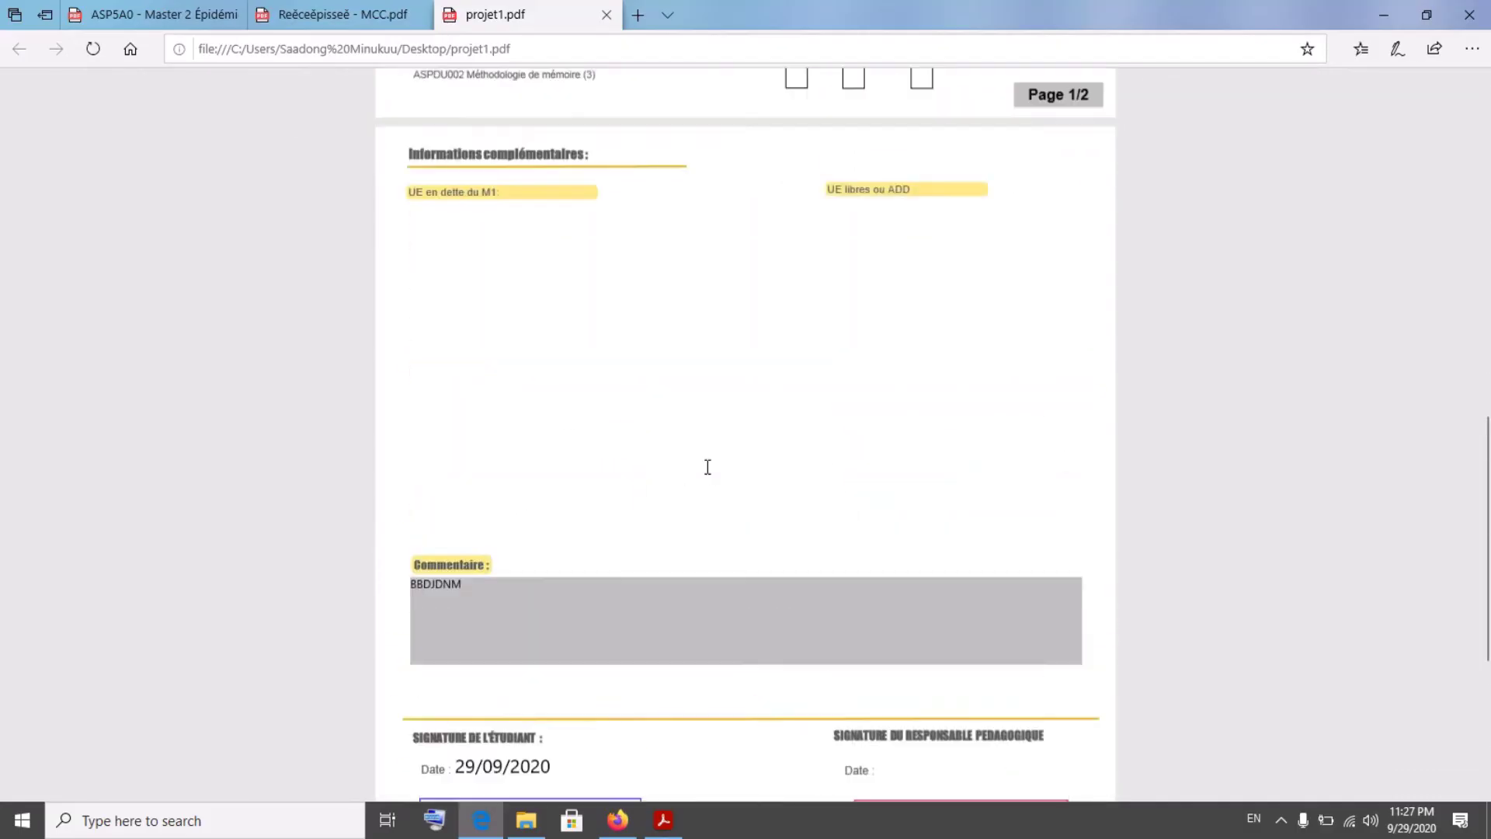
scroll(707, 467, up, 6)
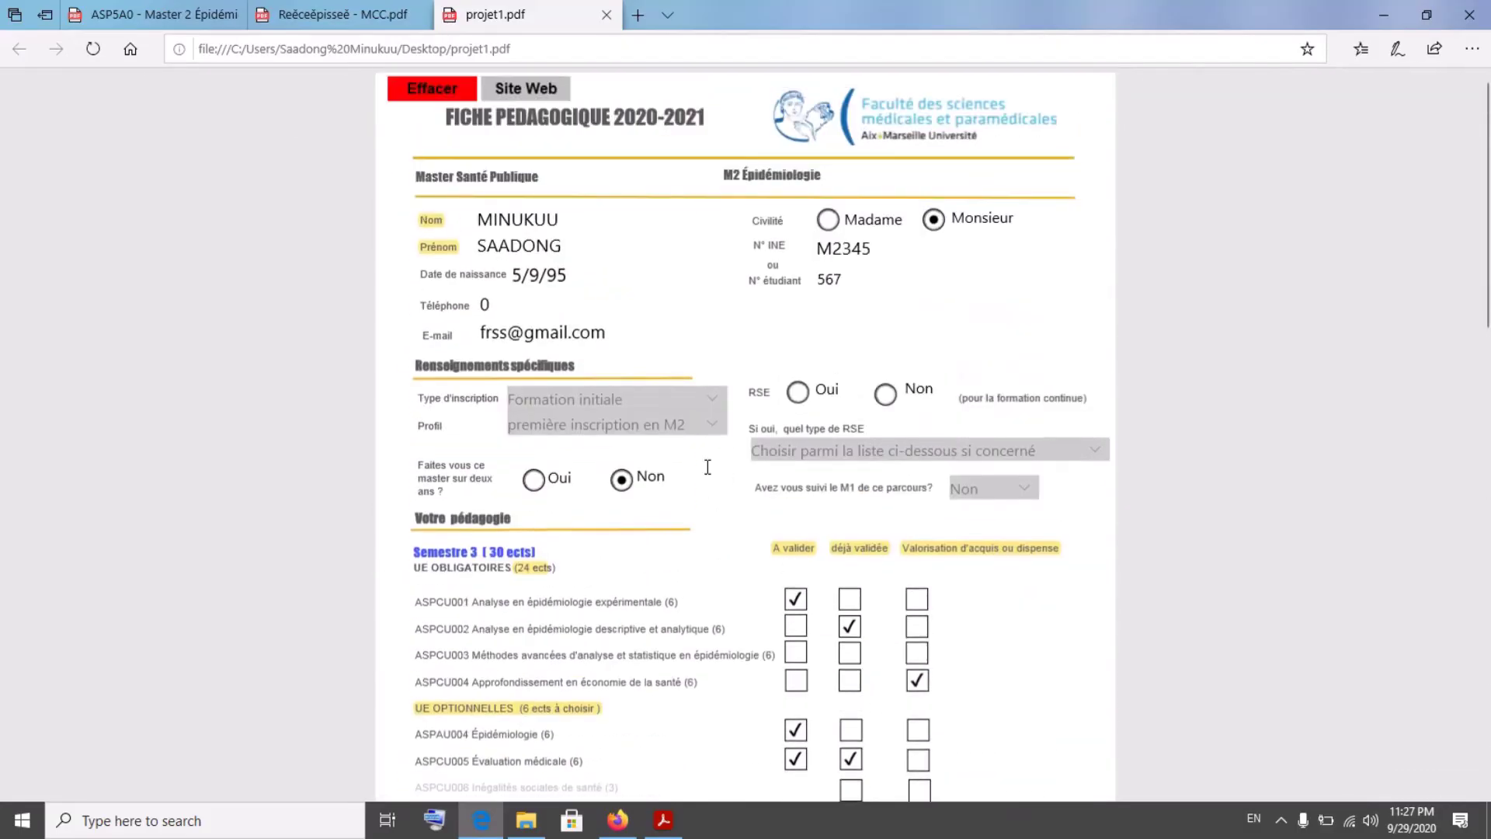
scroll(708, 466, down, 5)
scroll(707, 467, up, 5)
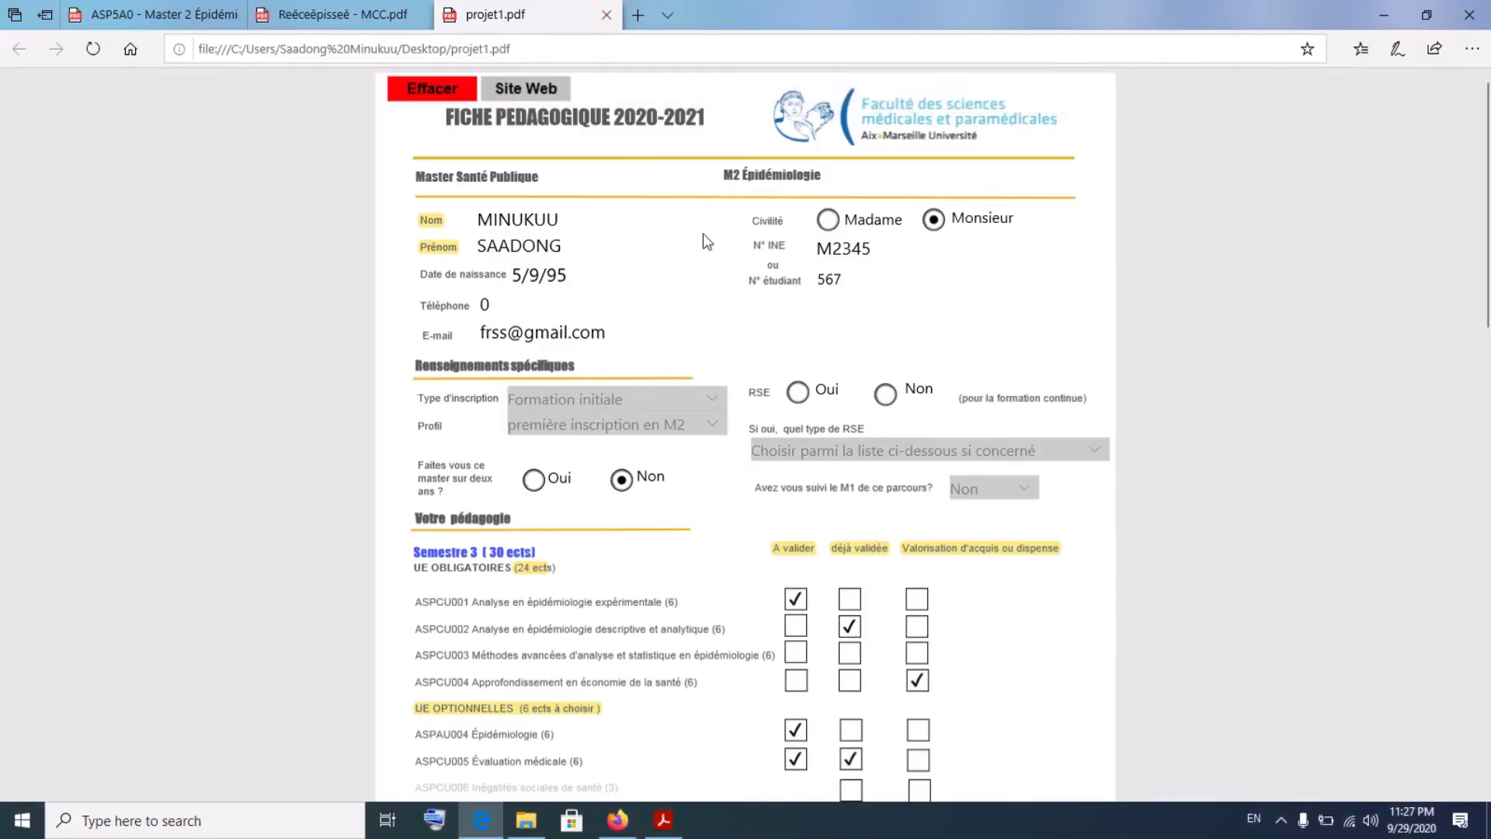
- Bring up the blank Récépissé - MCC receipt in Edge, then switch to Firefox's Acrobat download page
click(501, 820)
click(507, 825)
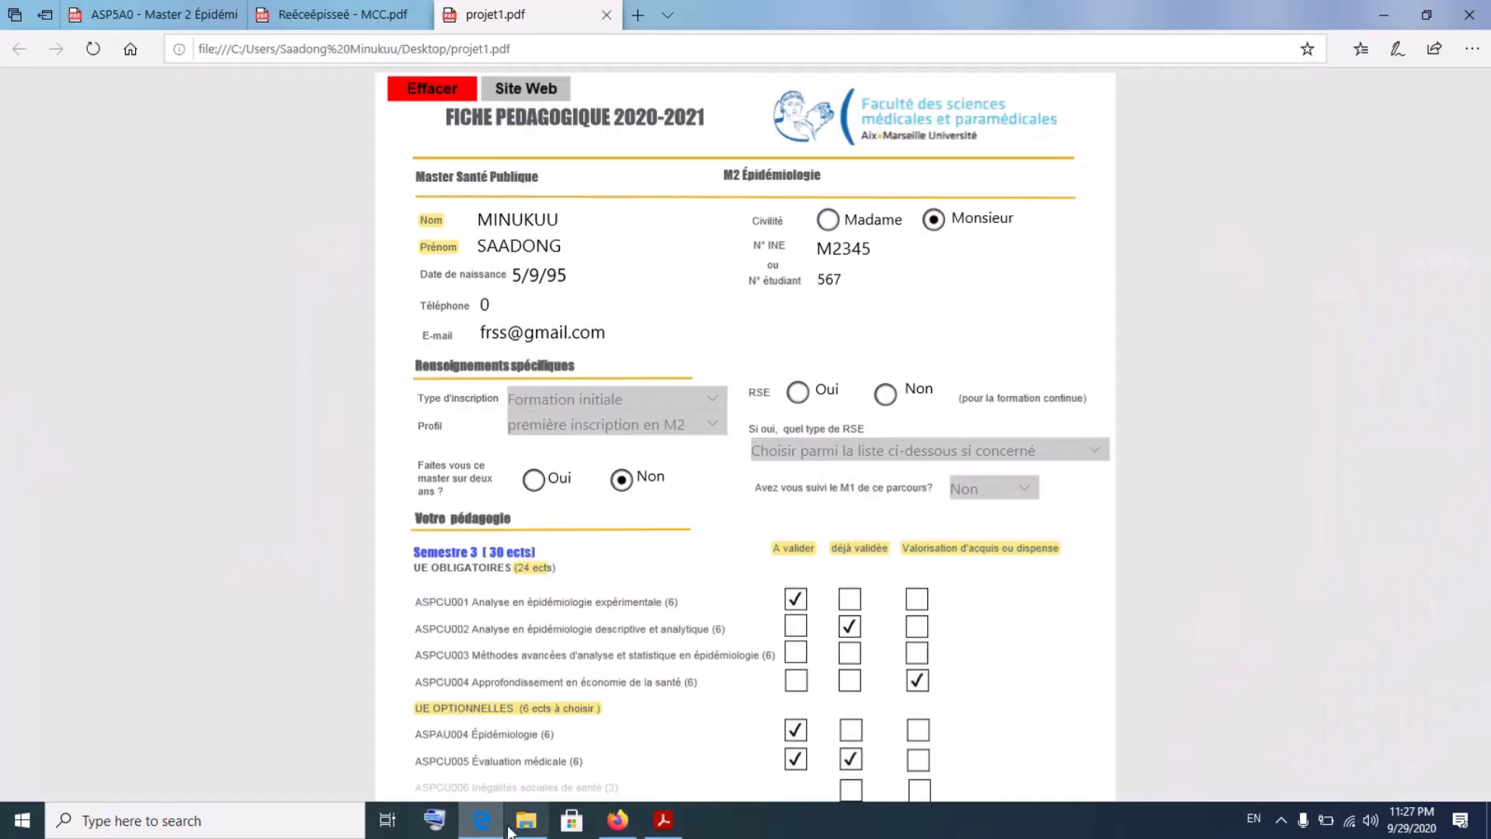
mouse_move(527, 825)
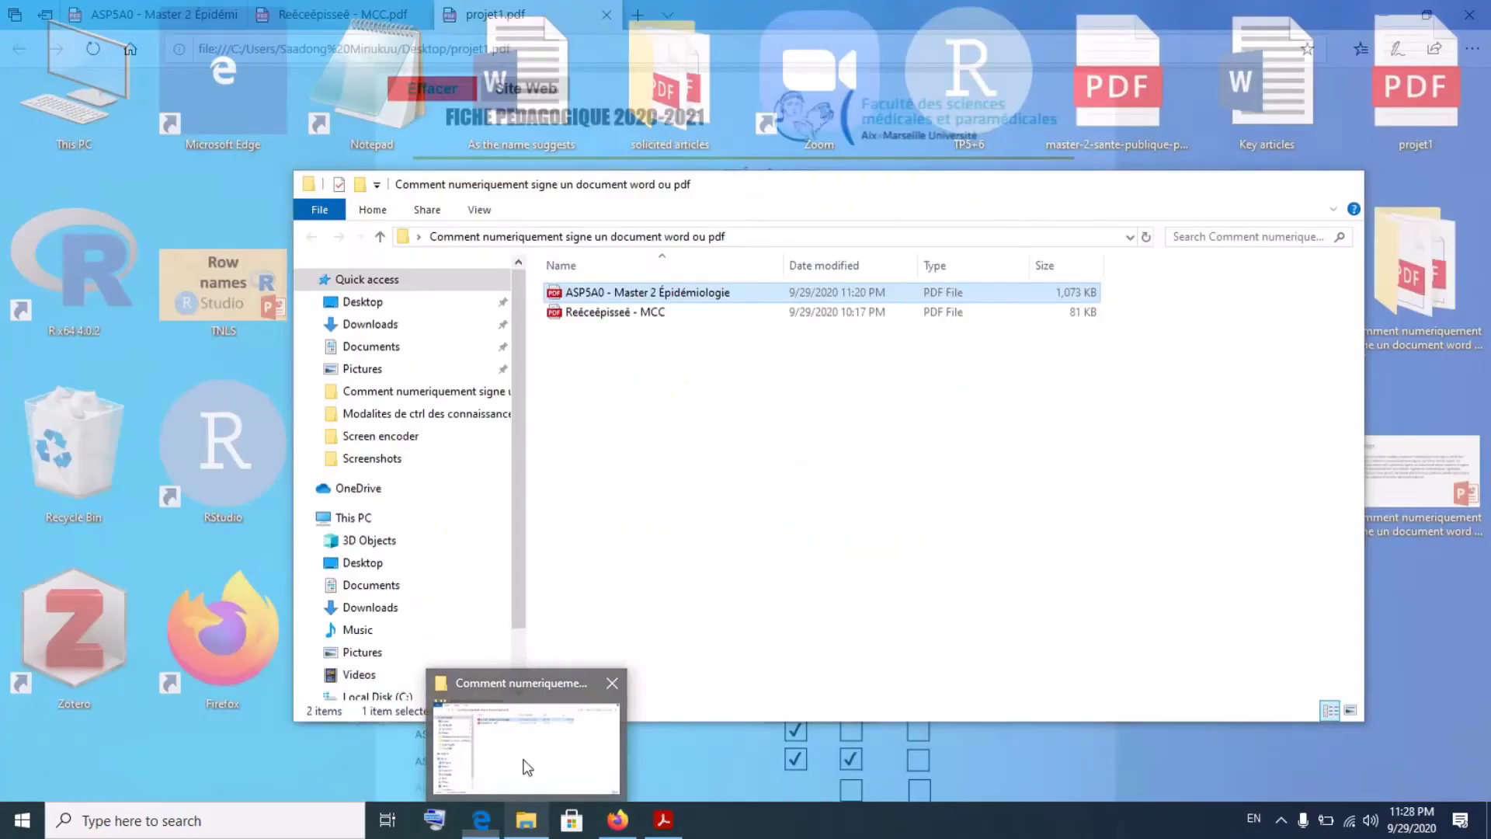
click(527, 767)
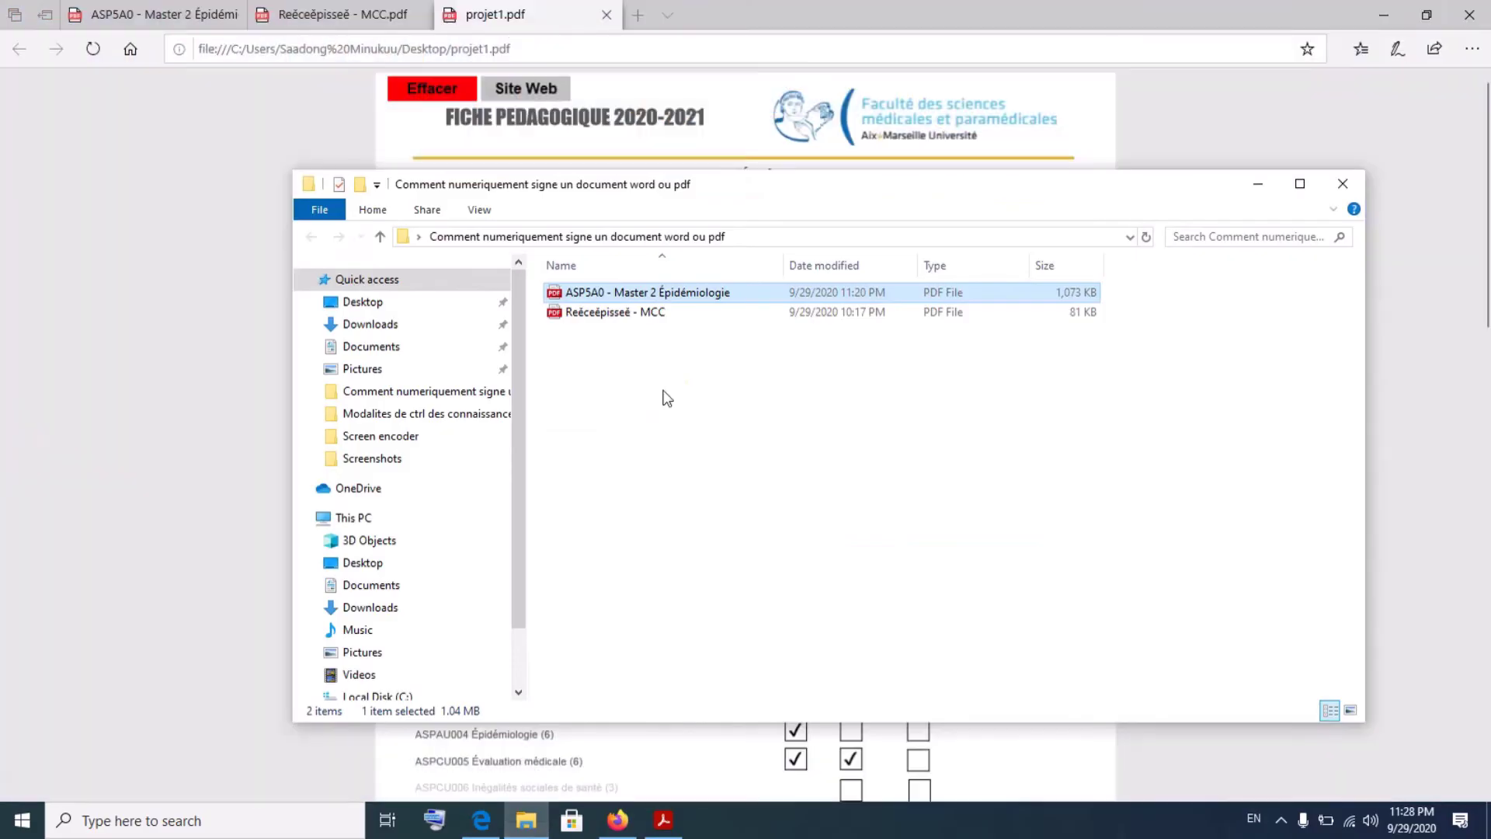
click(350, 22)
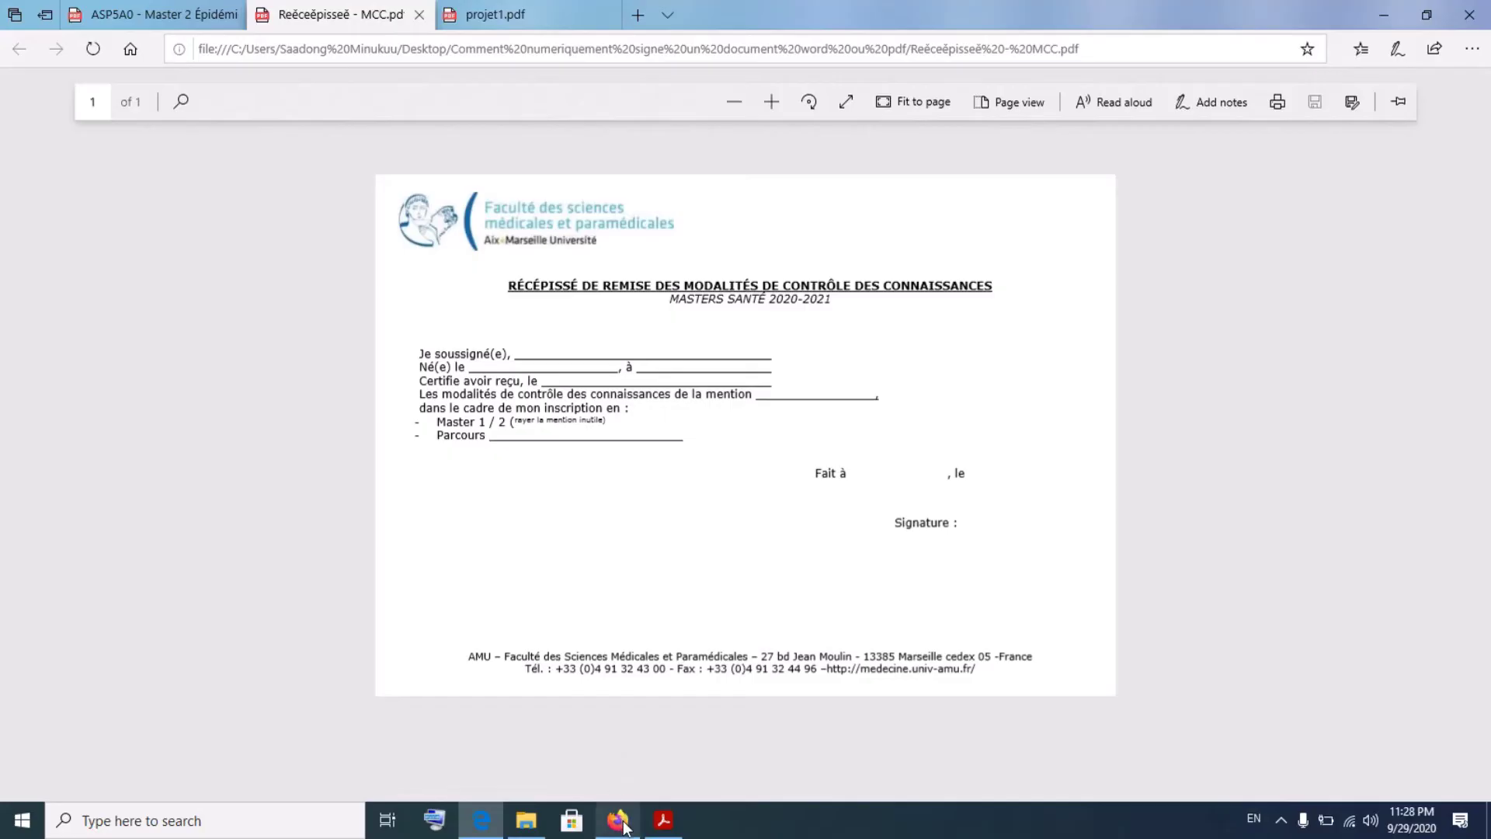
mouse_move(617, 820)
click(622, 744)
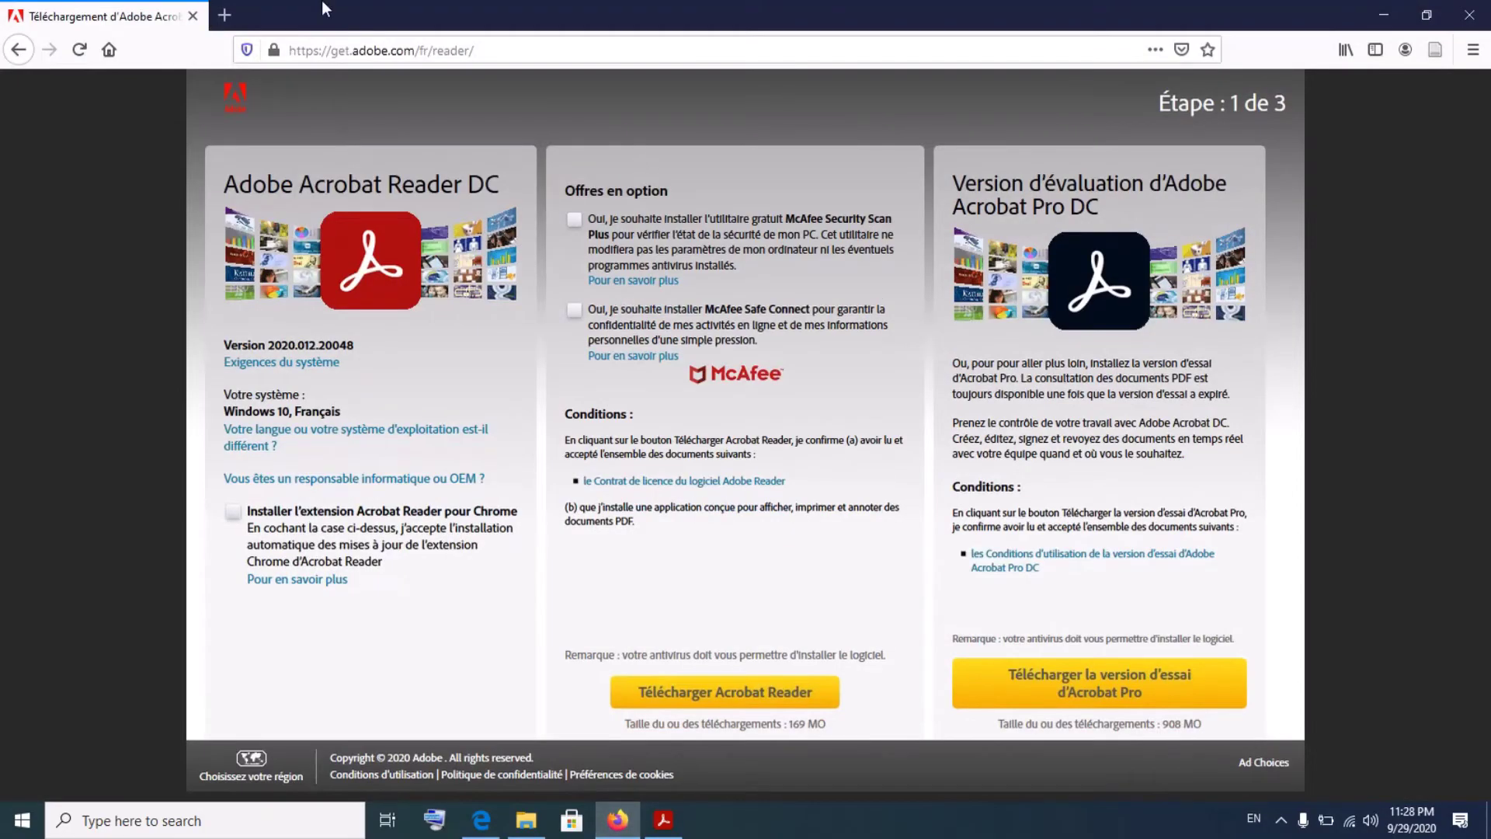
- In a new Firefox tab, go to the address pdf2doc.com/fr
click(224, 15)
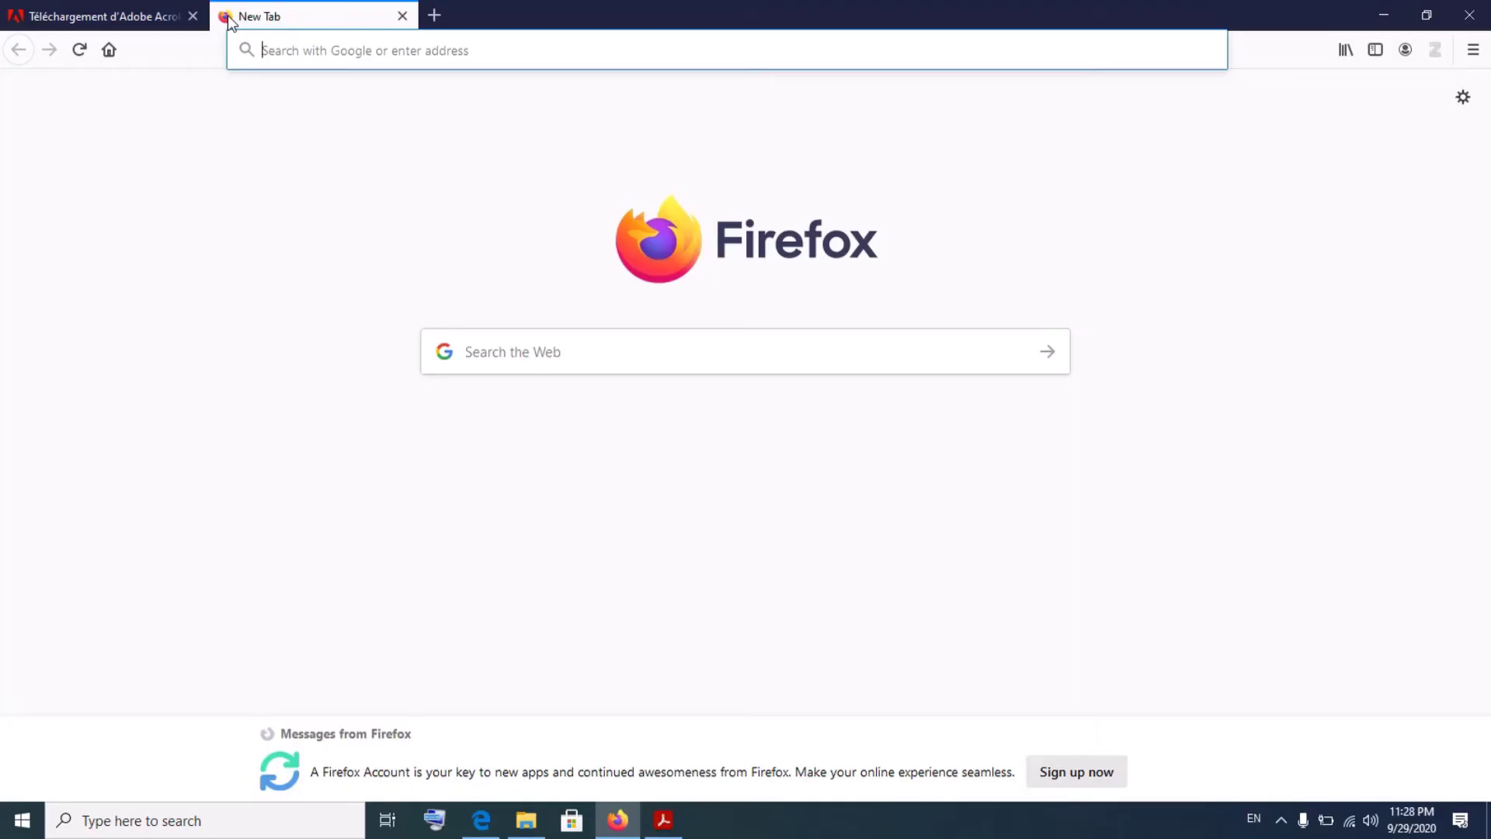
text(d)
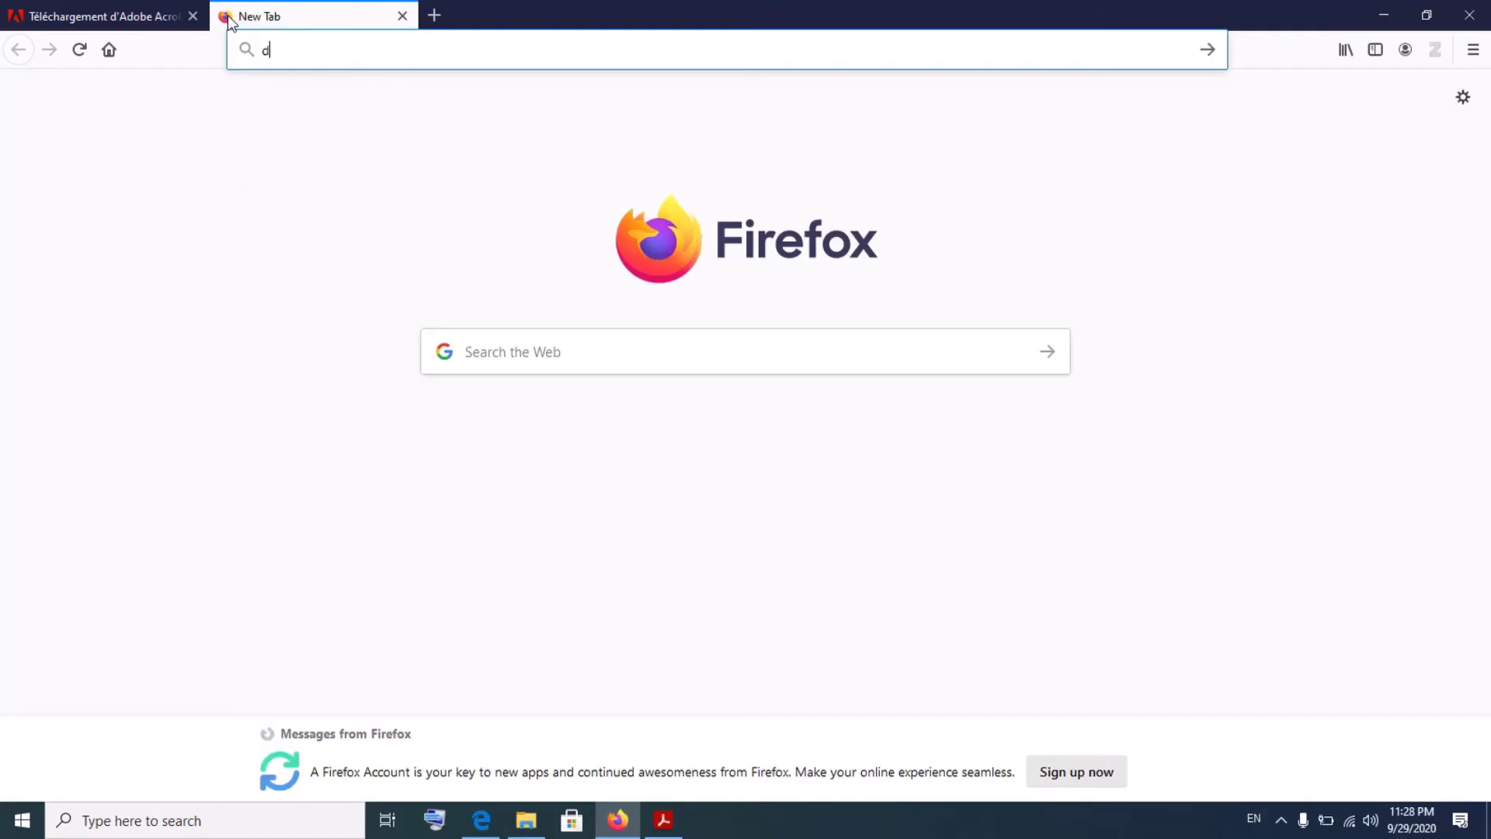
key(BackSpace)
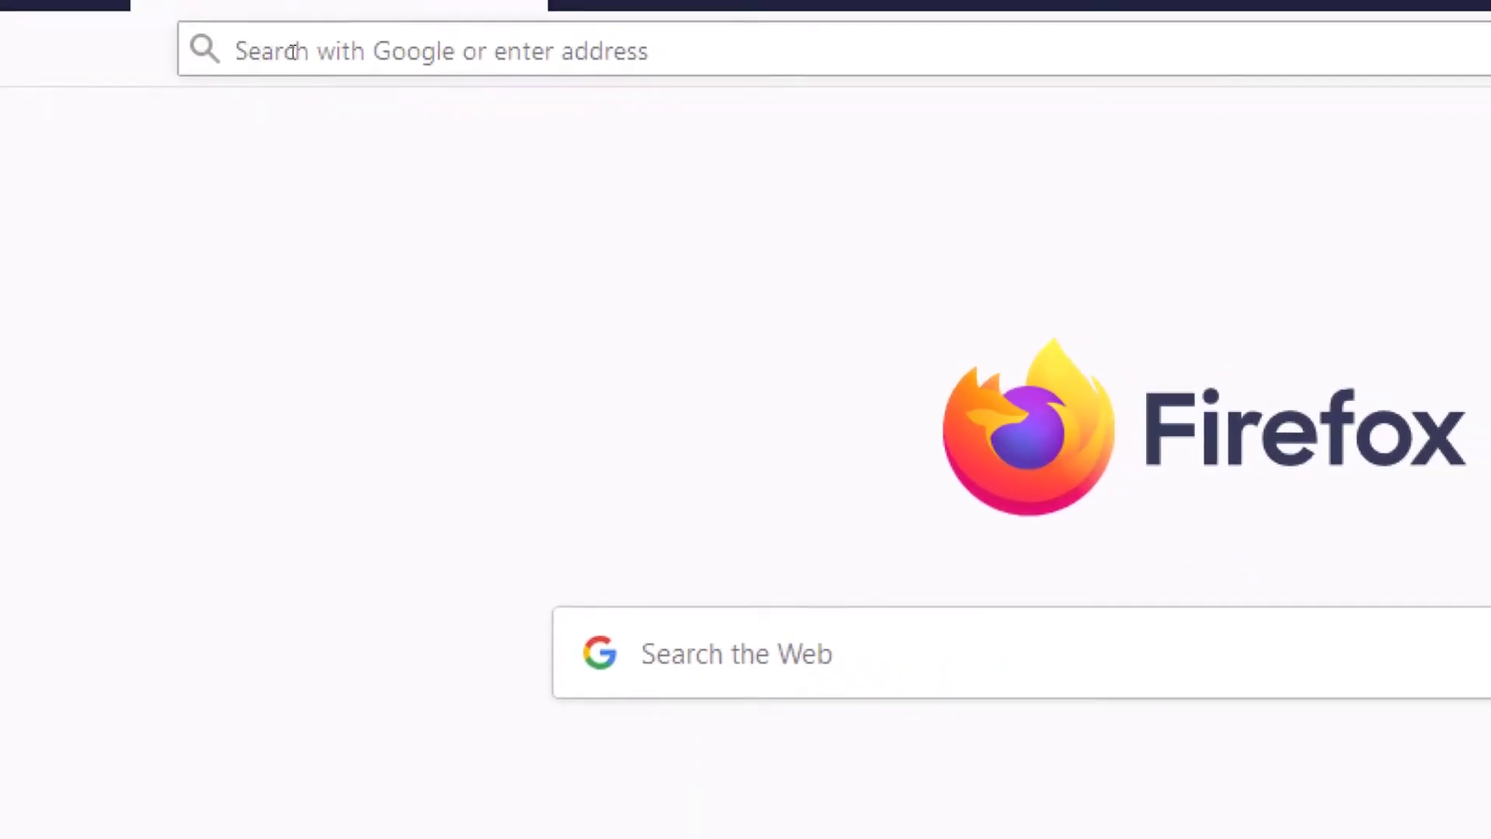
click(264, 51)
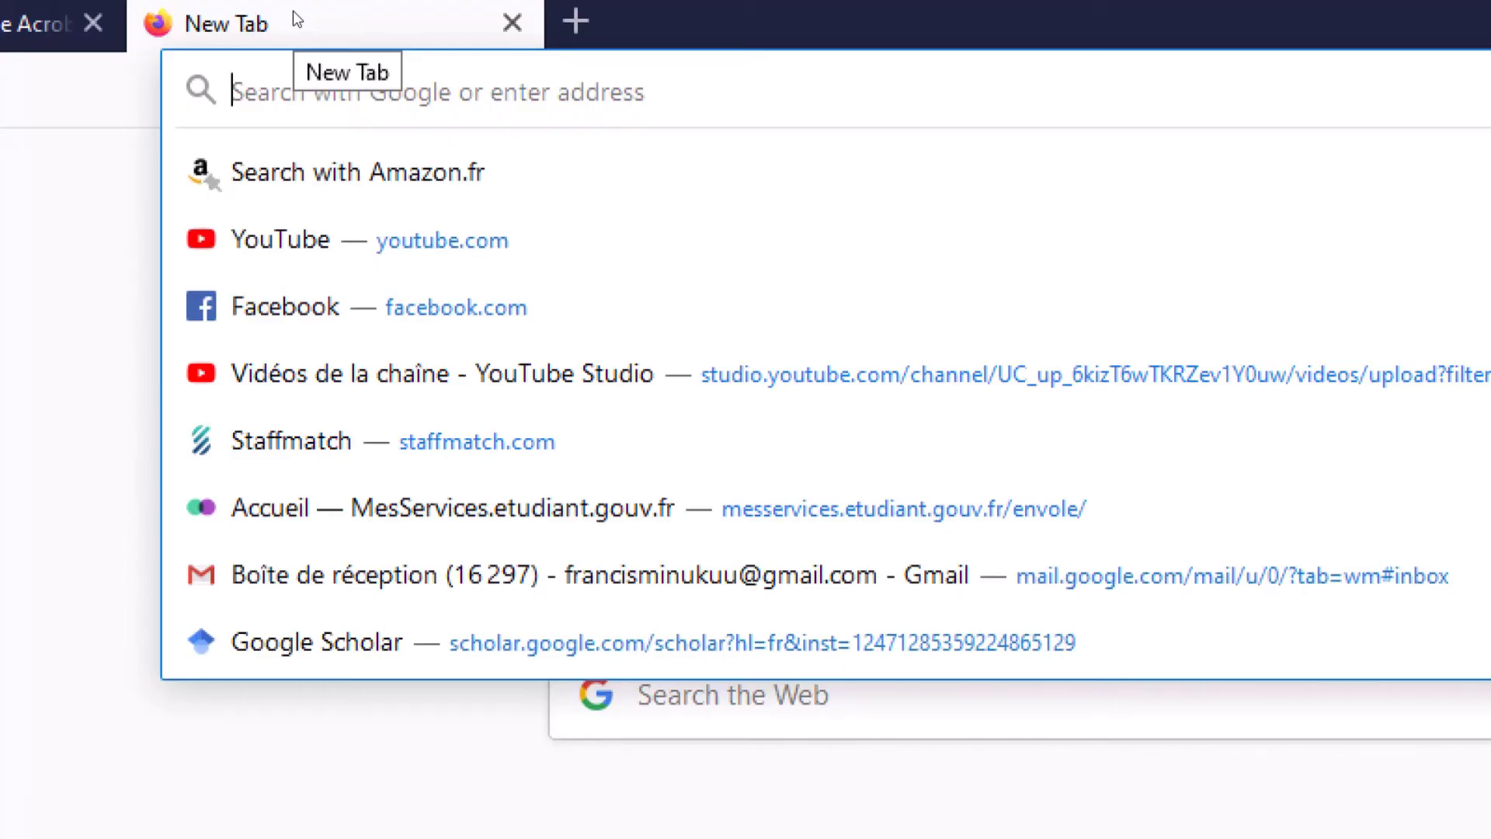
text(pdf)
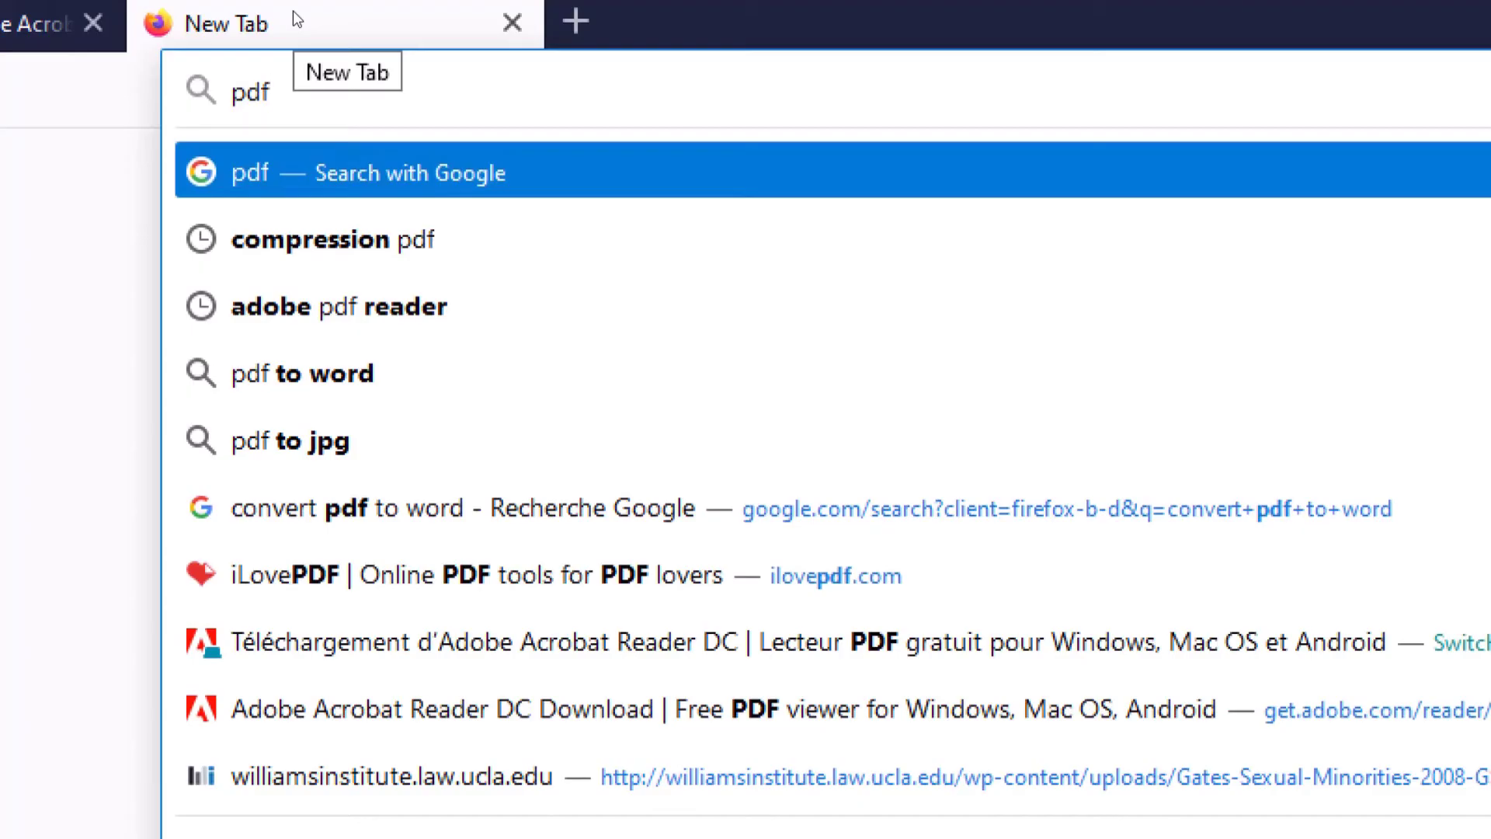
text(2)
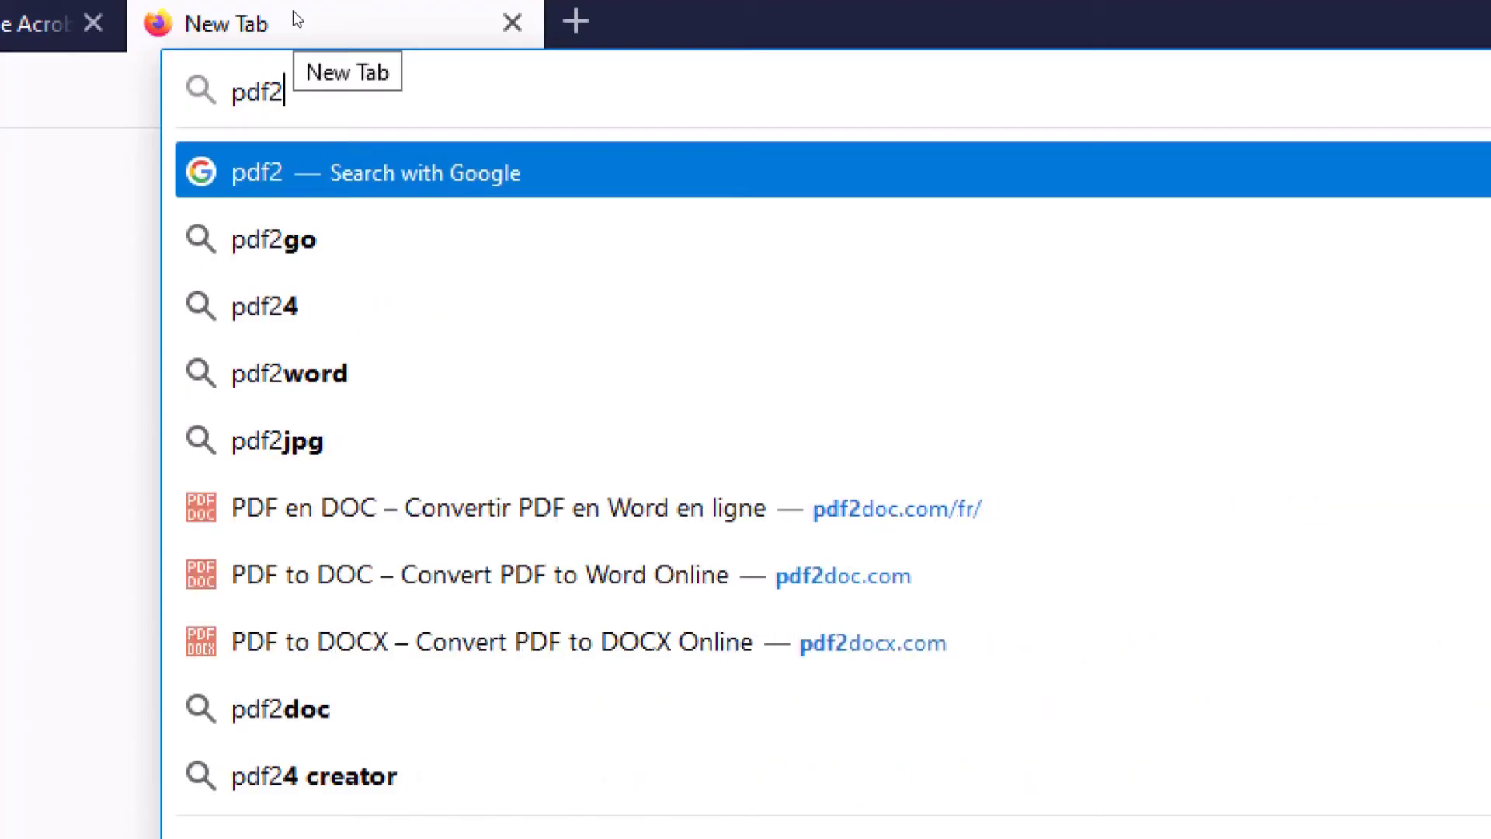
text(doc)
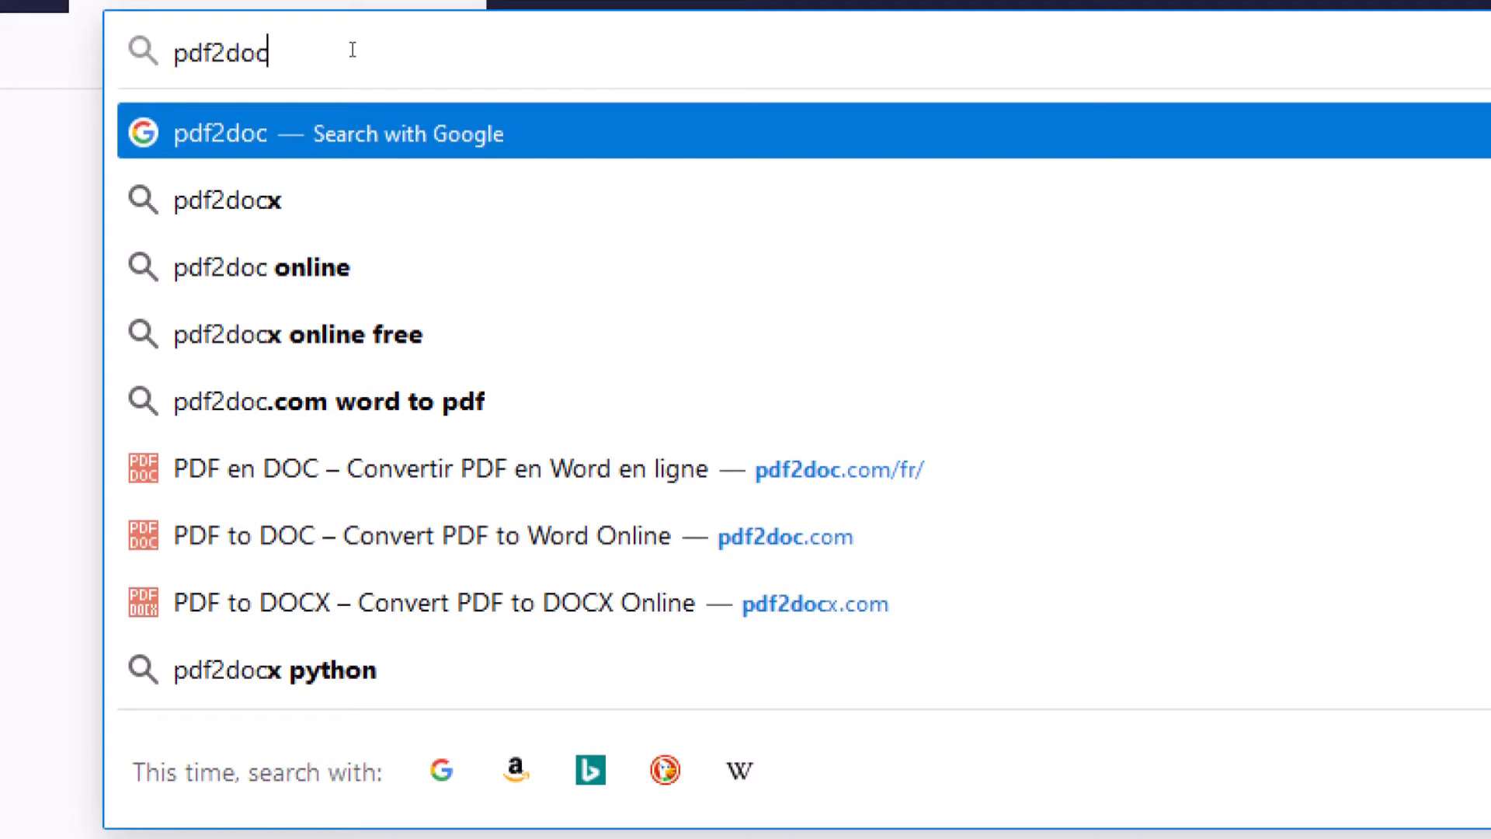
text(.co)
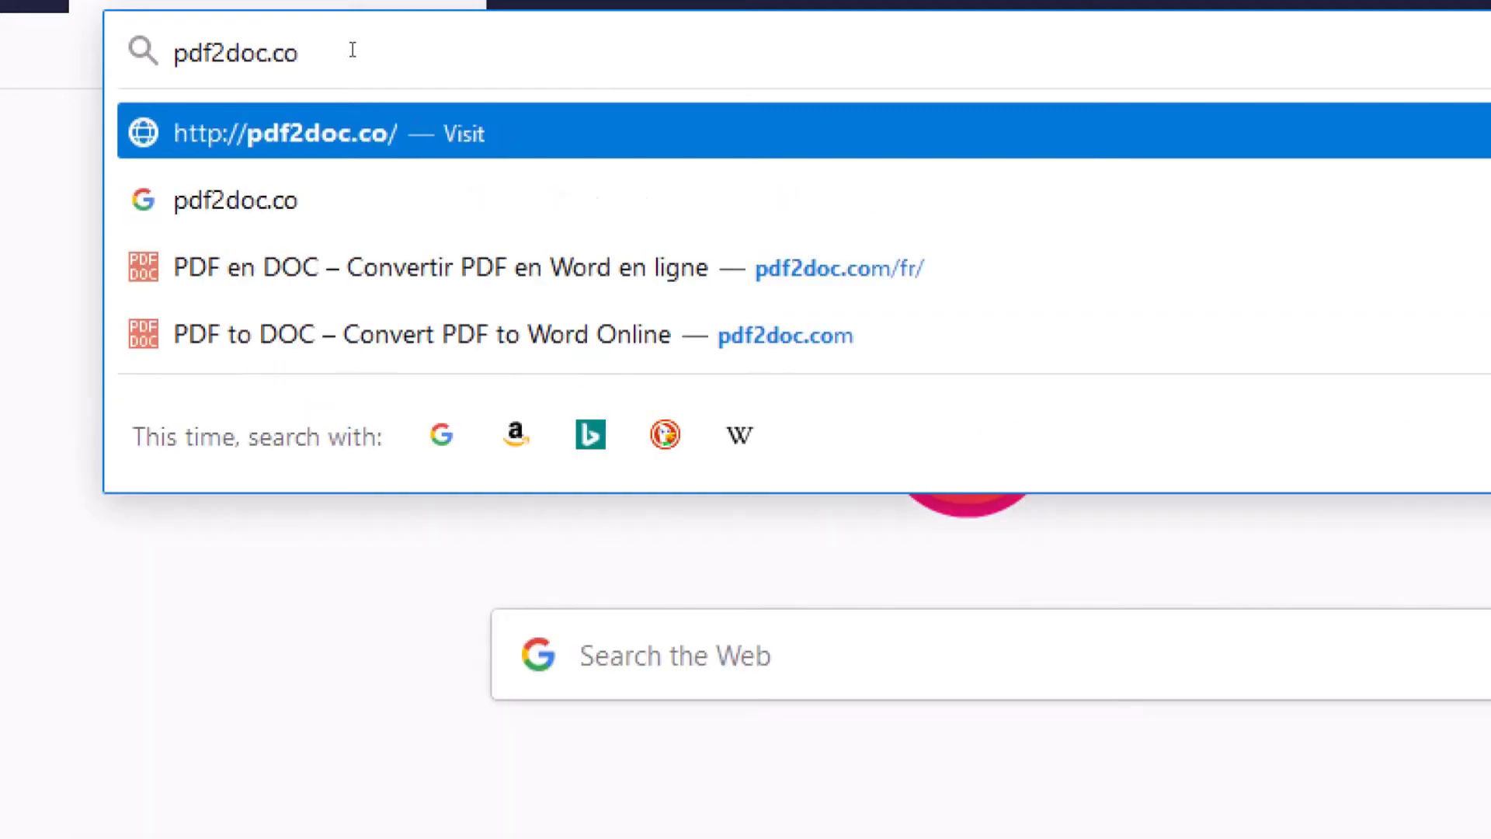
text(m/fr/)
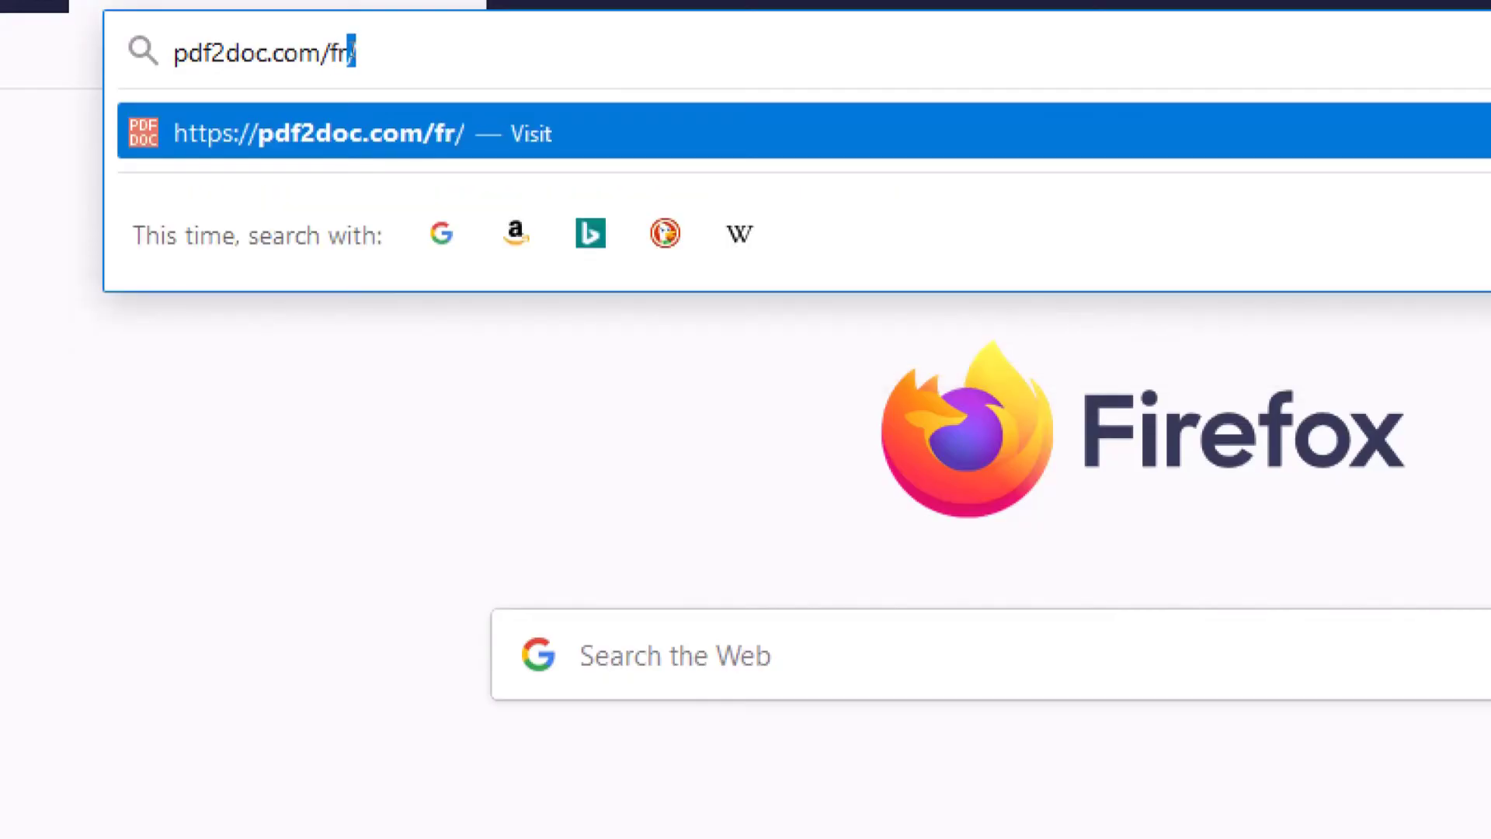
key(Return)
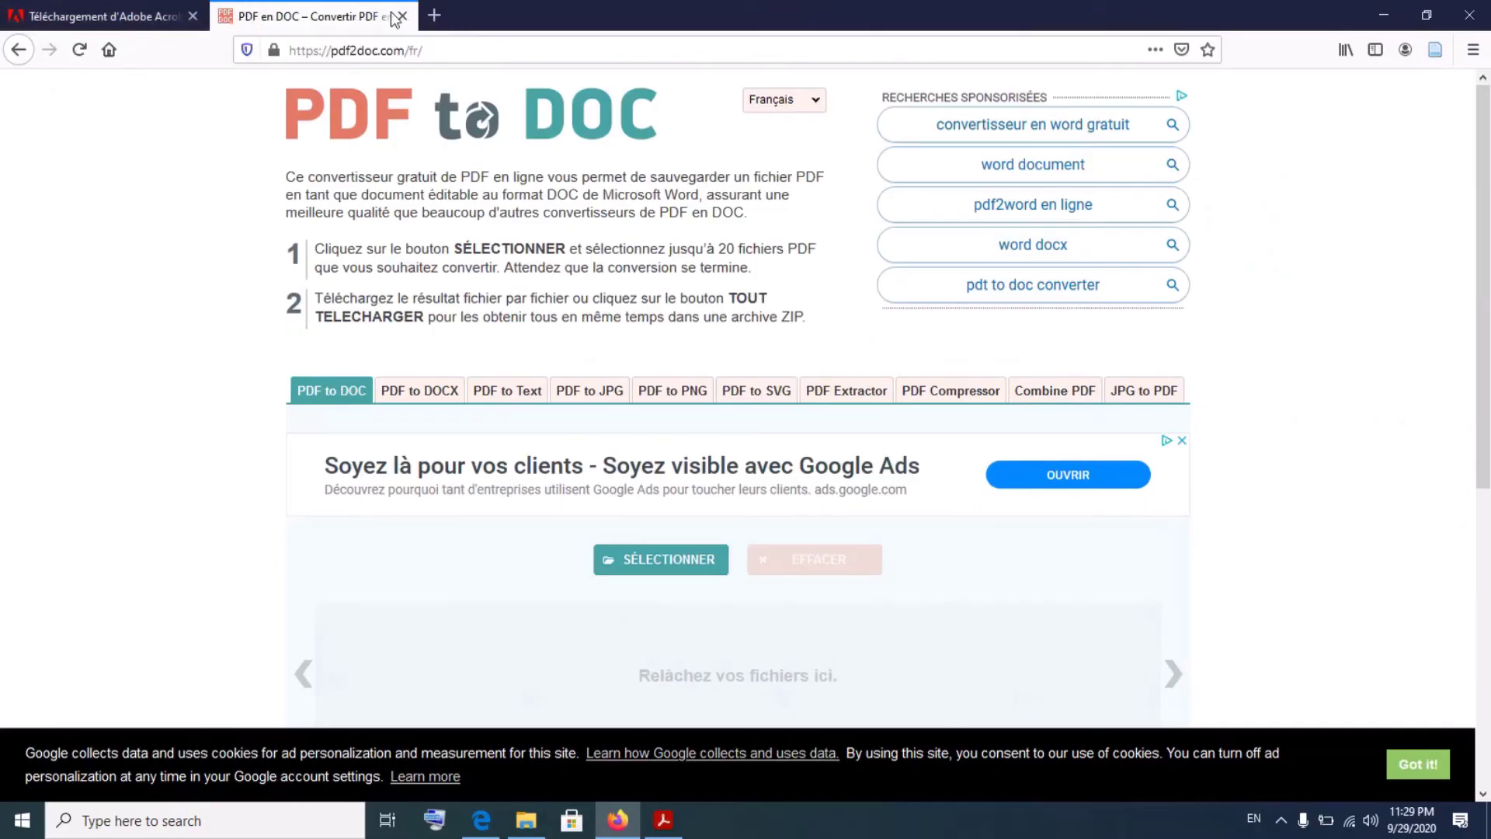
- Upload the récépissé MCC PDF to the pdf2doc converter
click(462, 51)
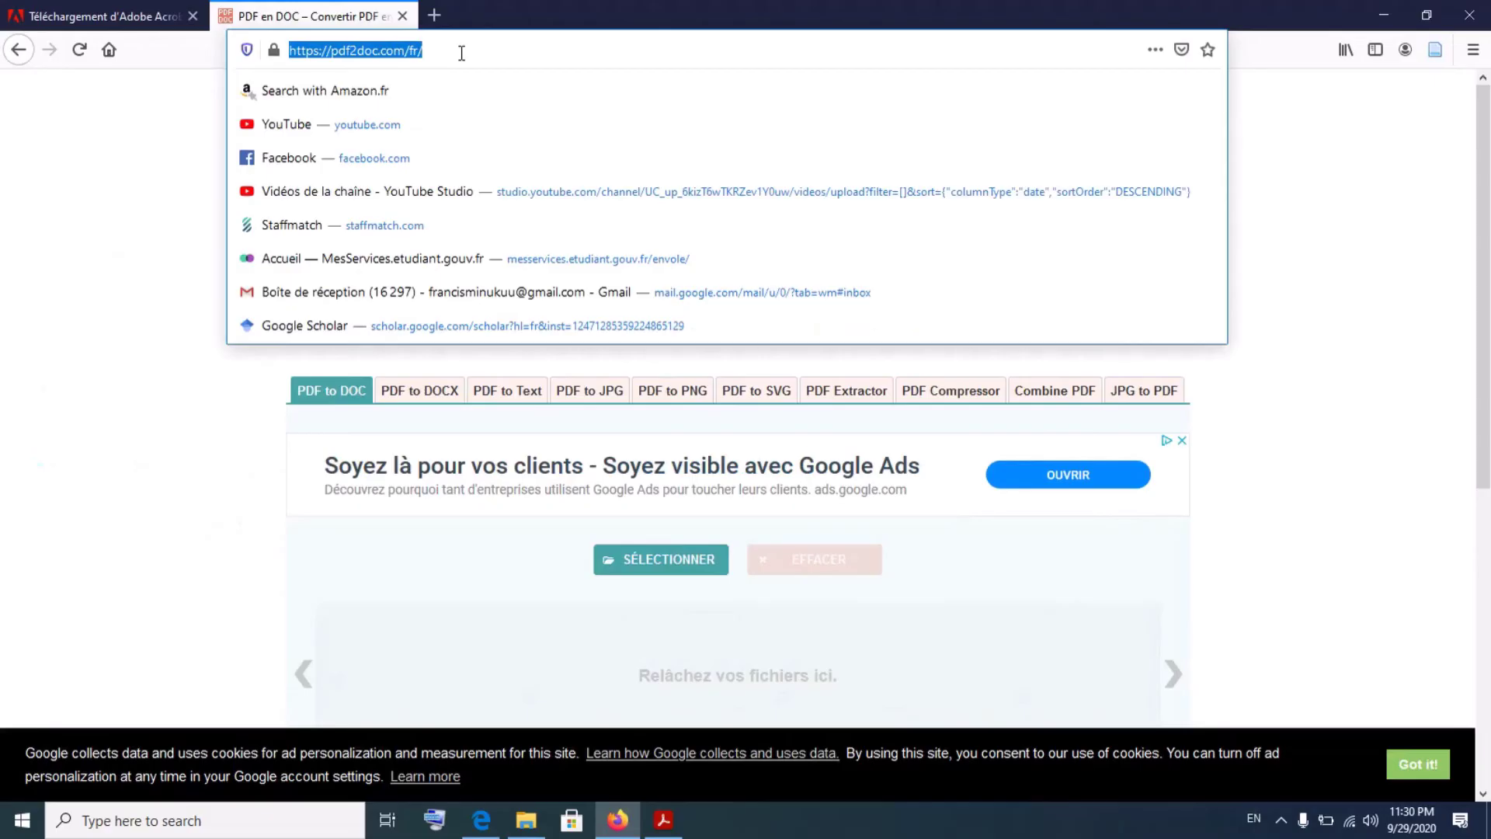
click(124, 280)
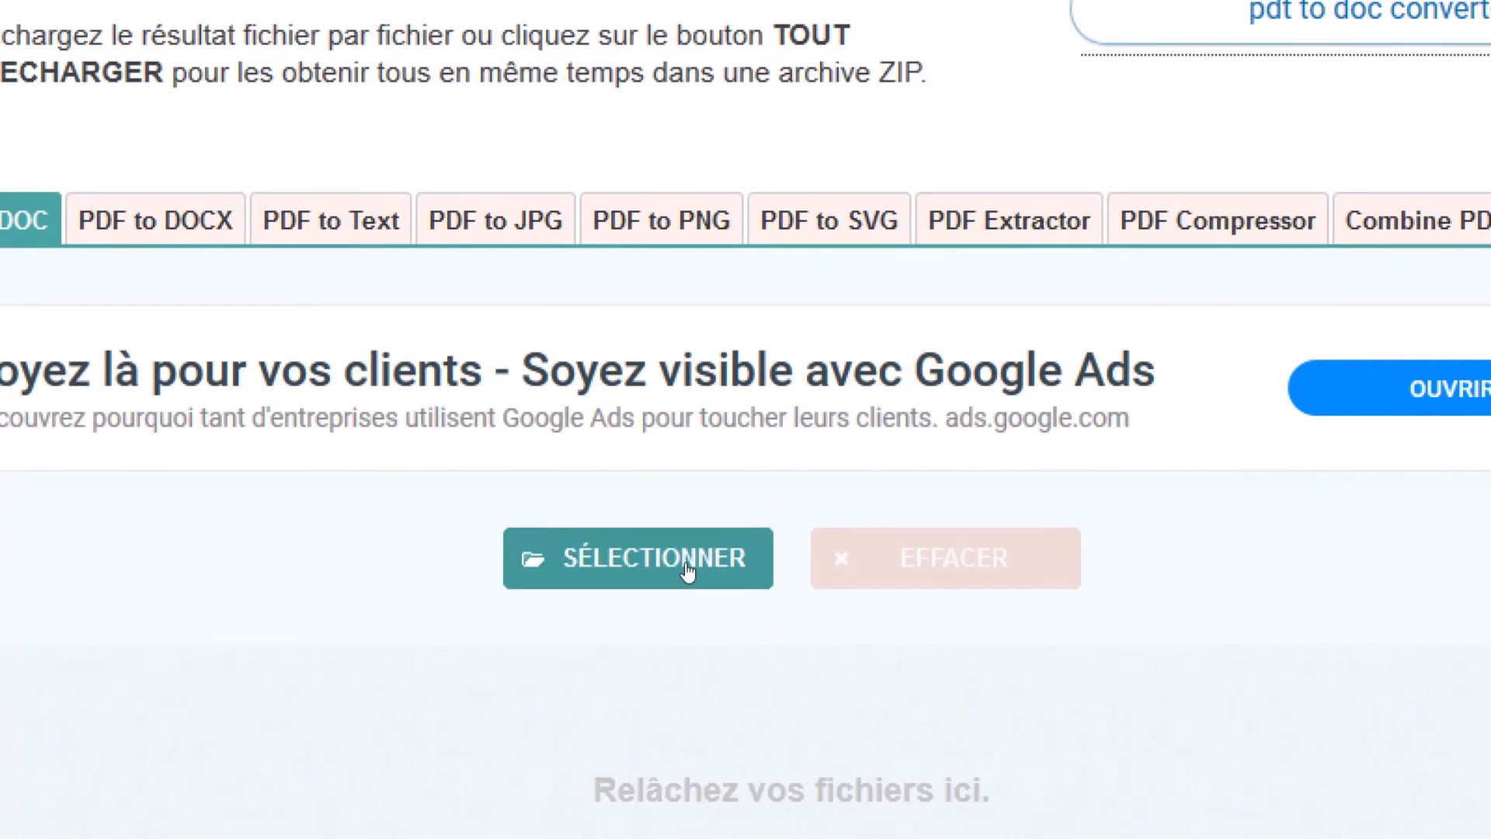
click(685, 563)
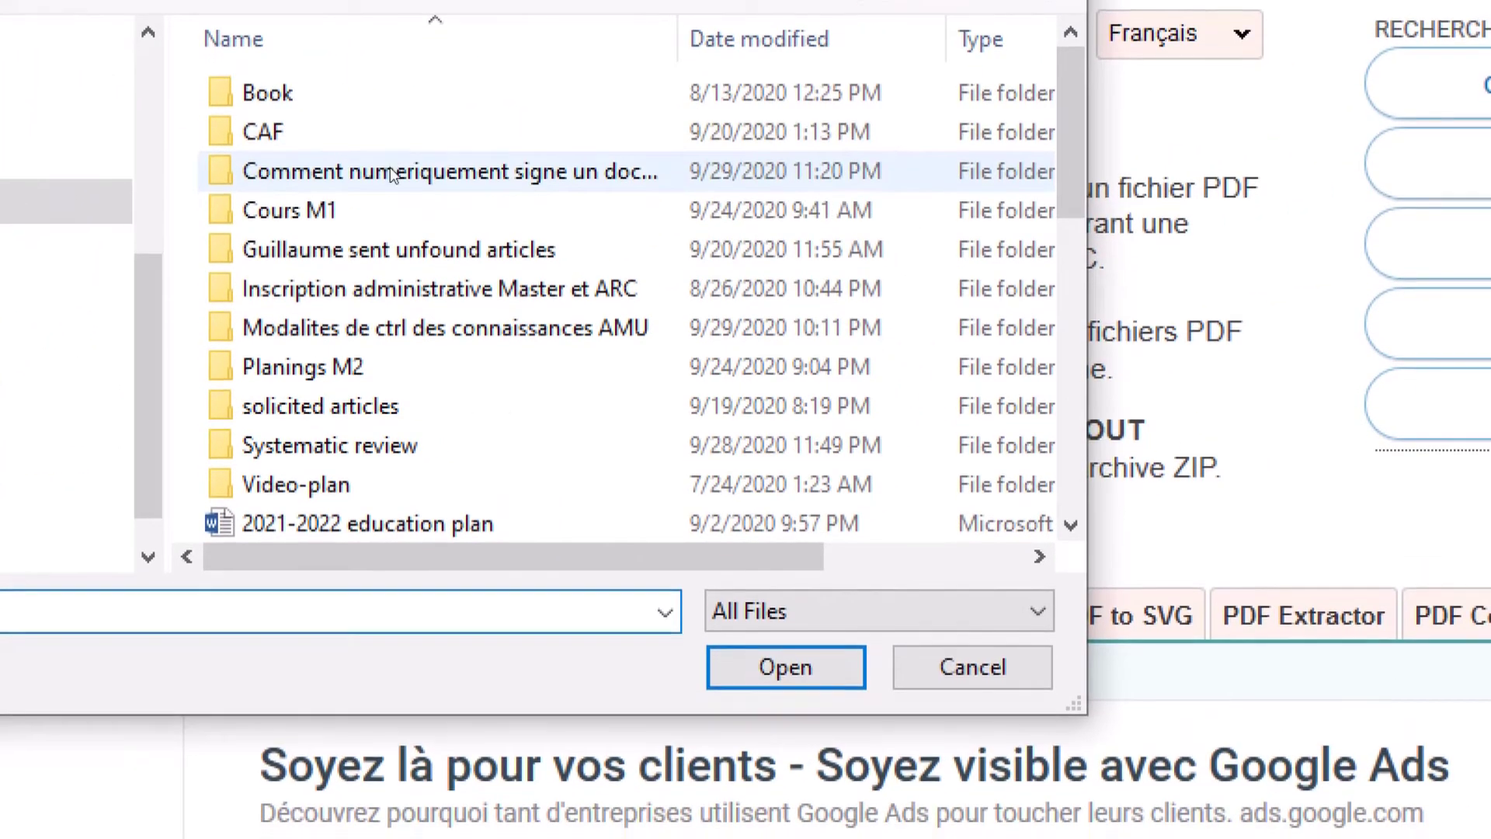
double_click(392, 172)
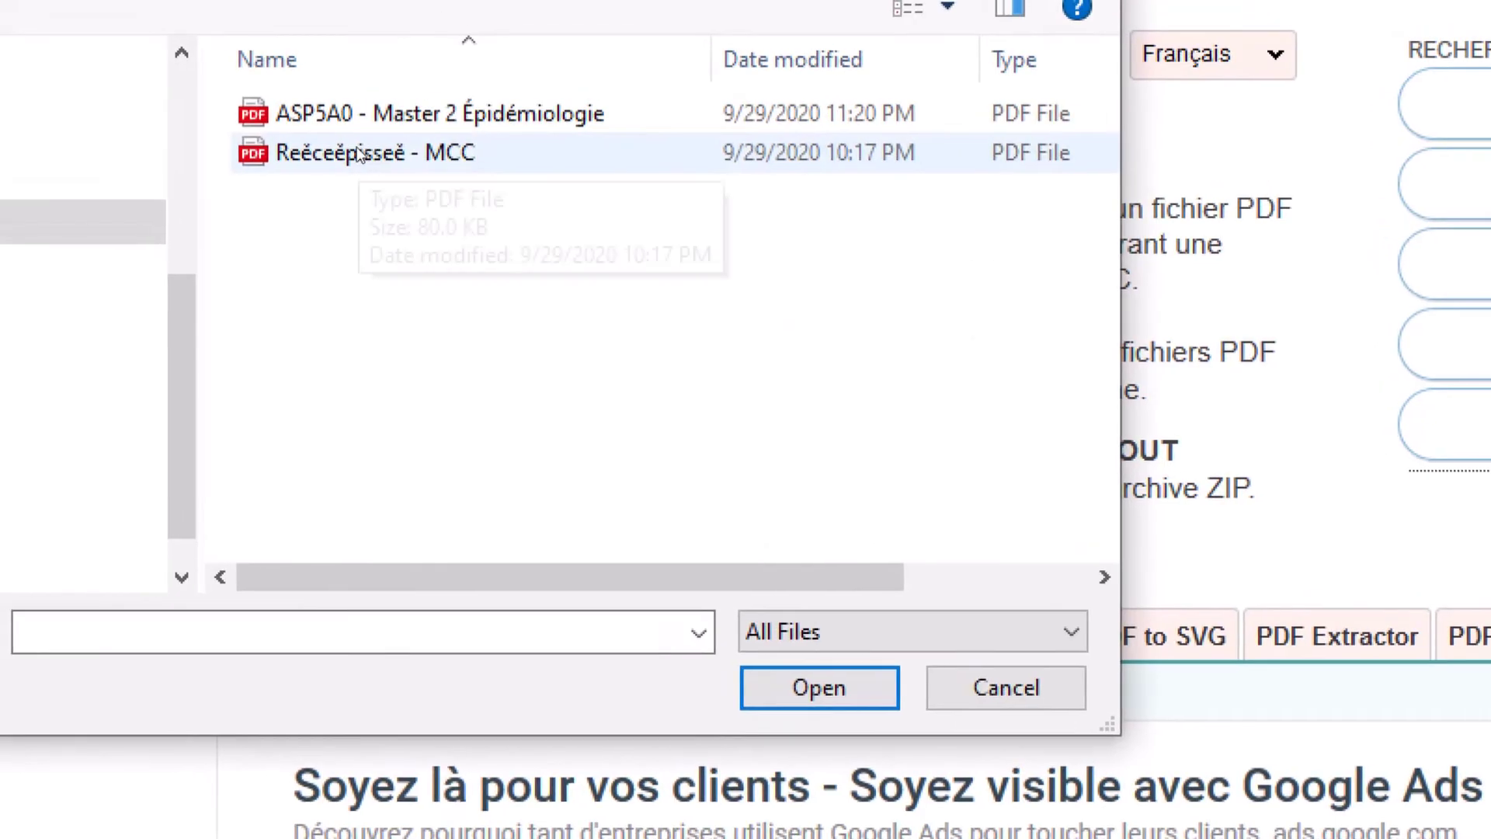
click(359, 153)
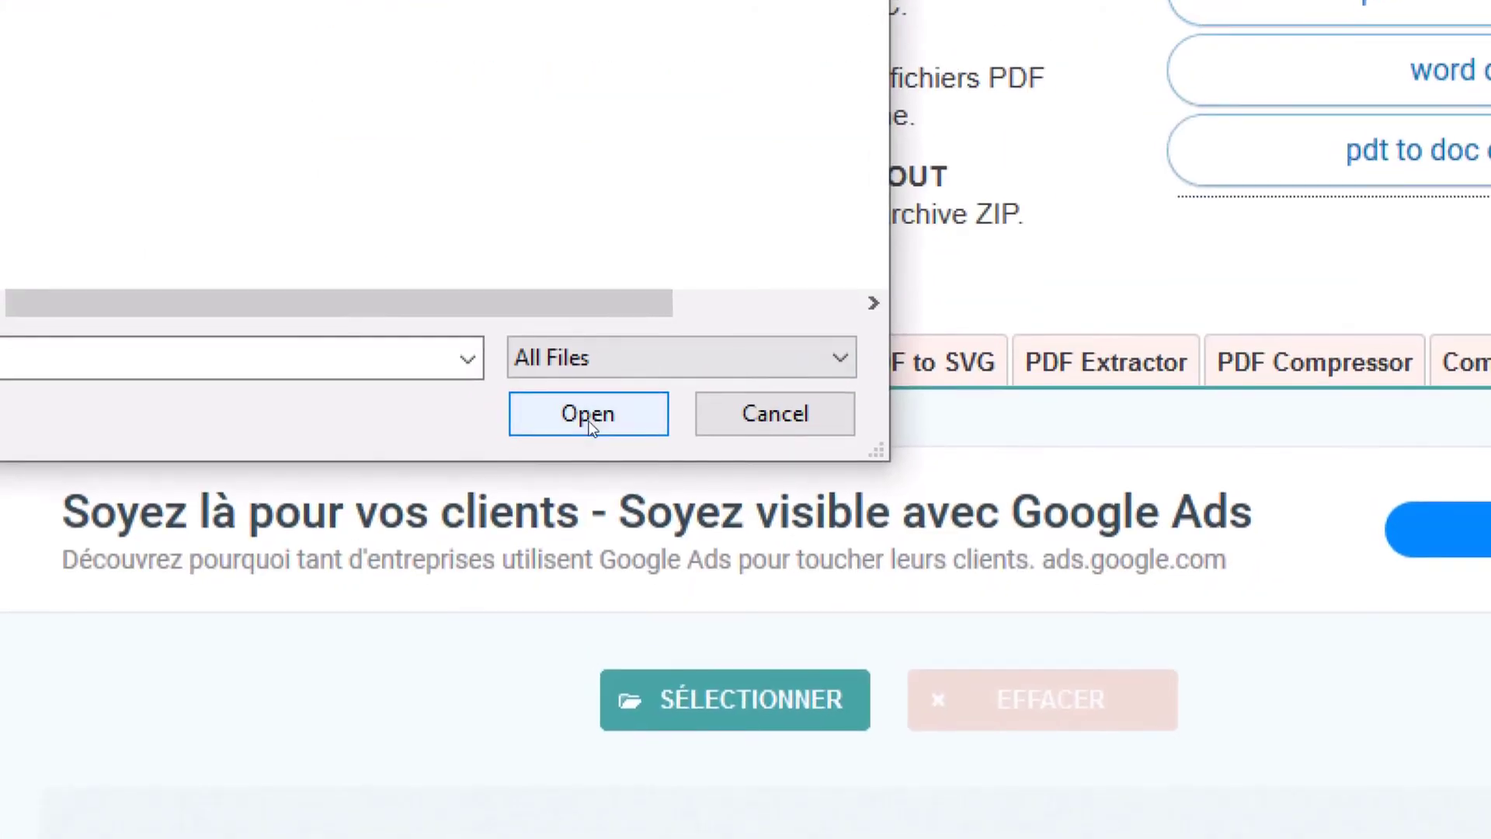
click(589, 420)
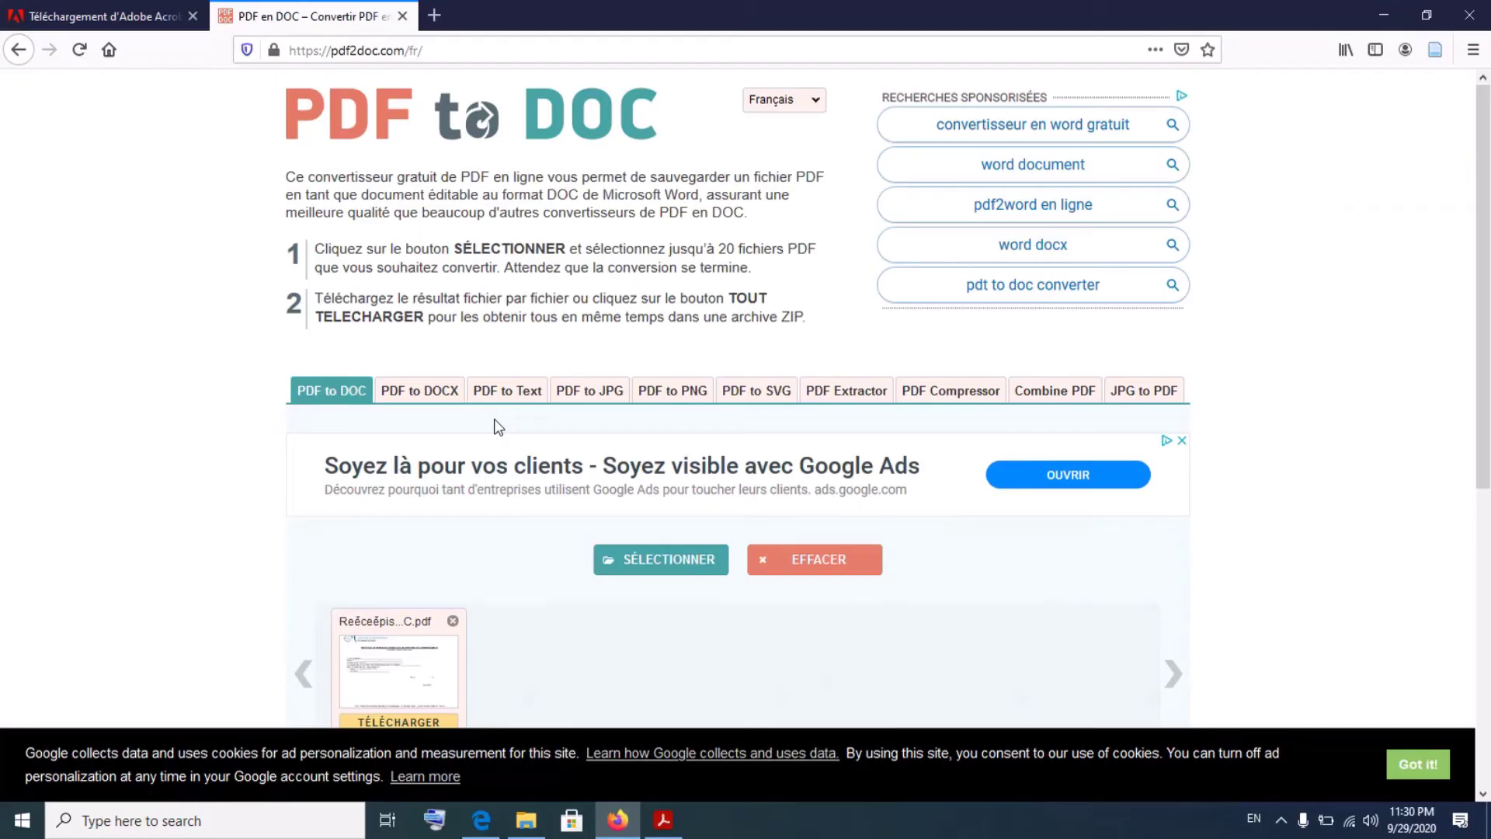
- Download the converted MCC.doc and open it in Word
scroll(534, 595, down, 3)
scroll(535, 594, down, 1)
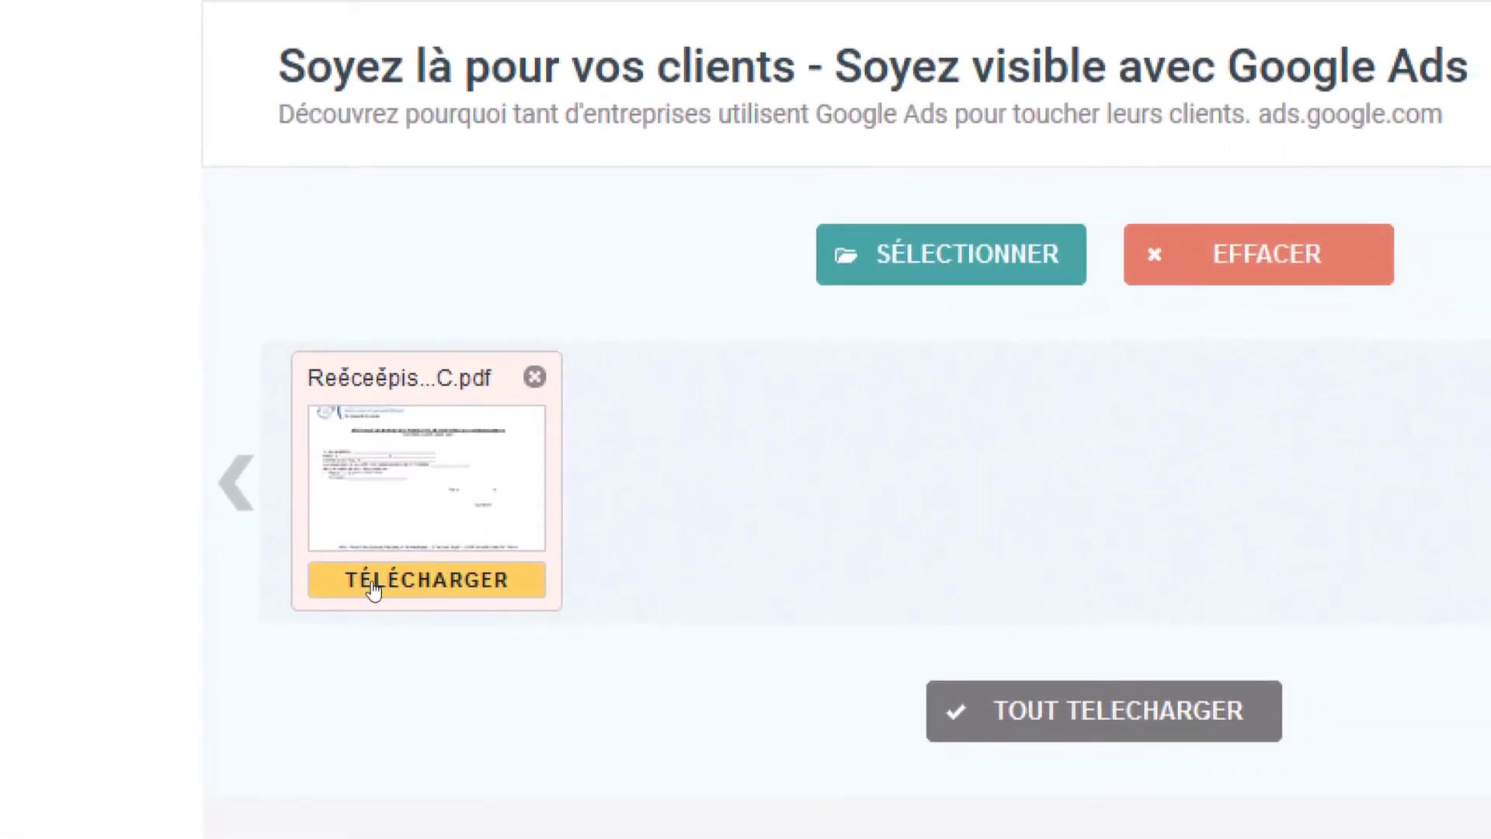
click(373, 590)
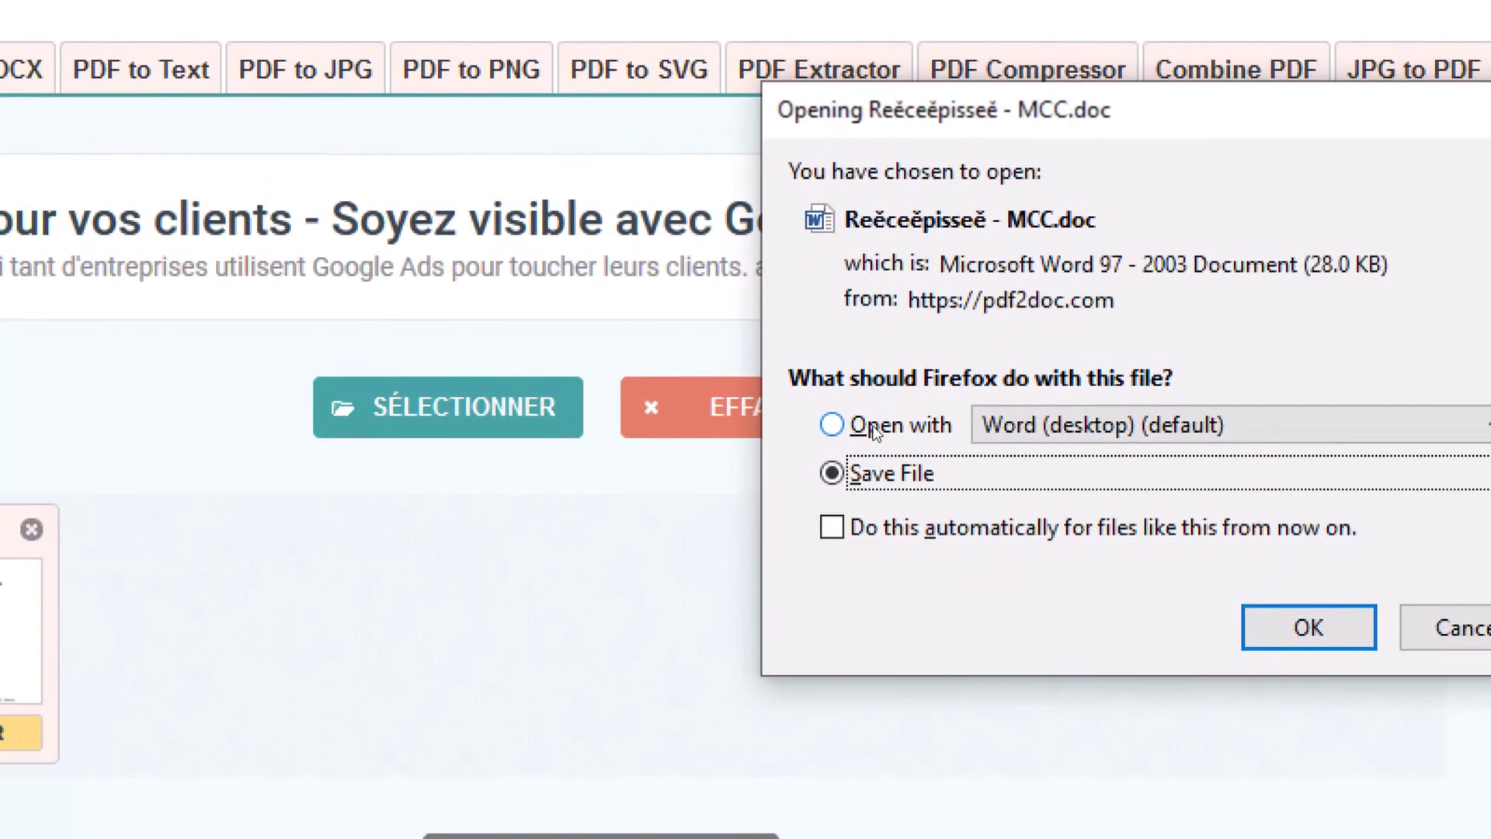
click(612, 326)
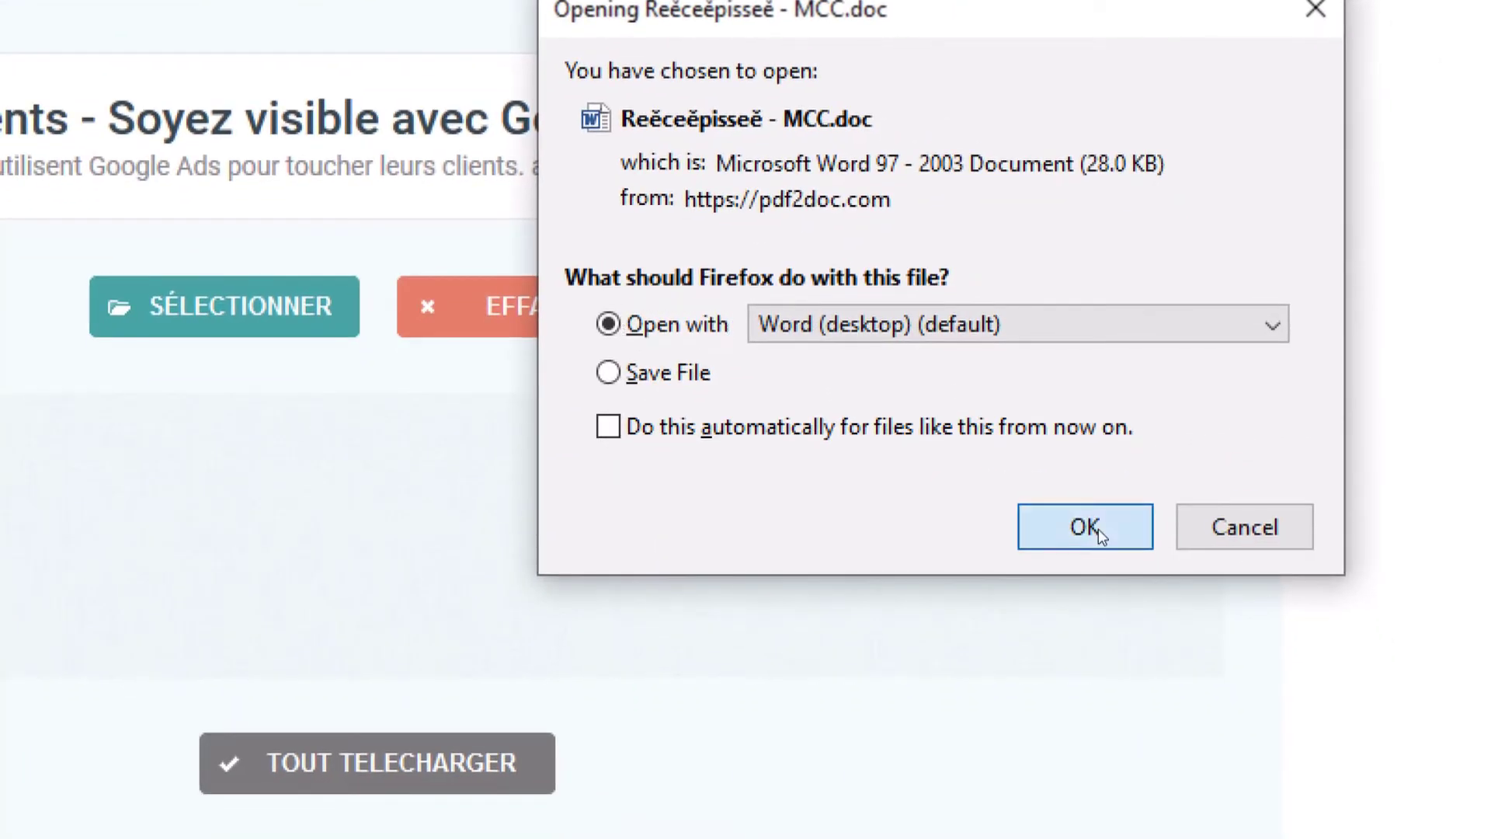
click(1150, 590)
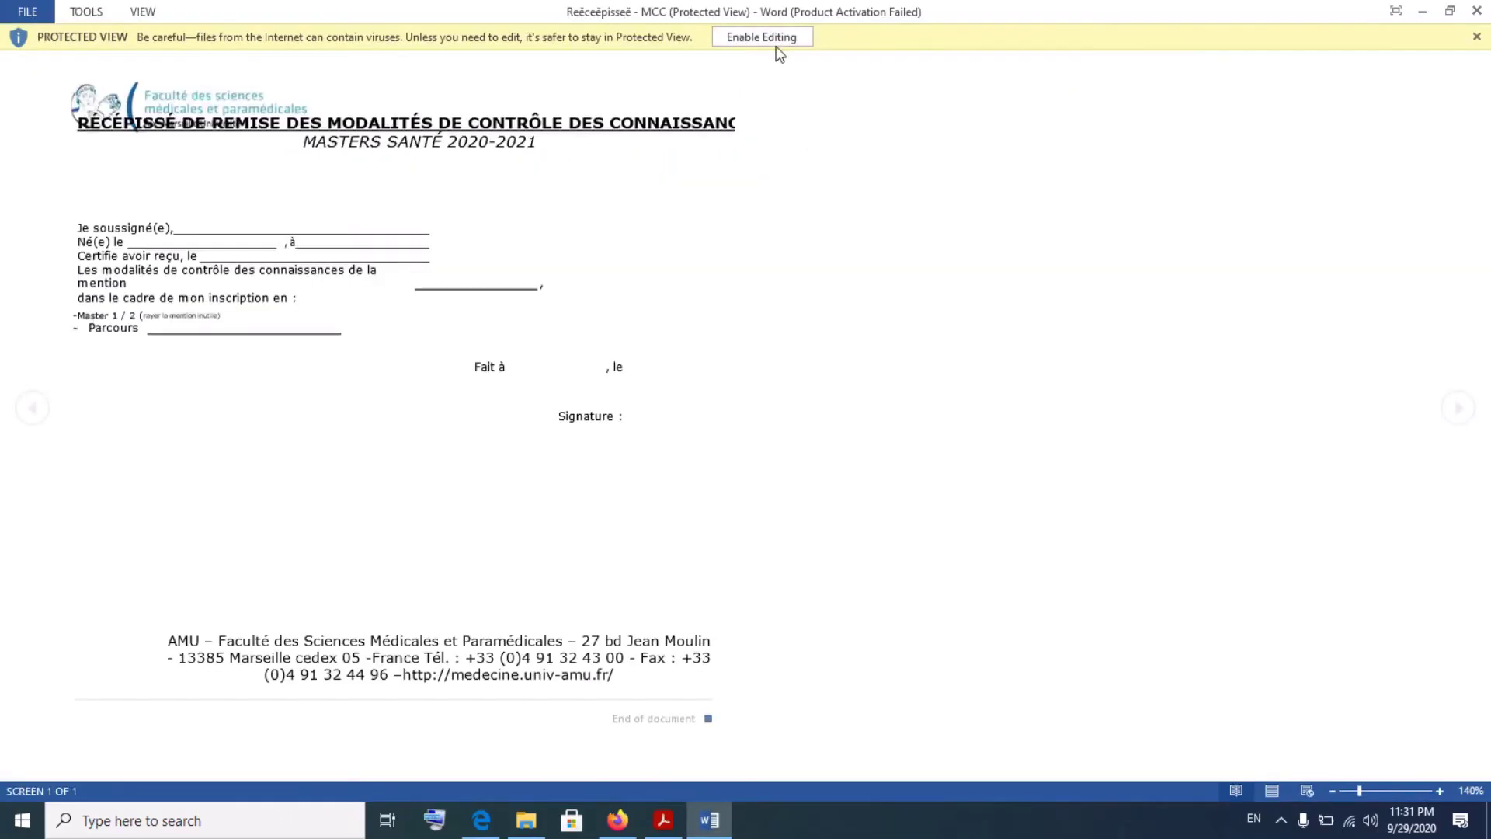
- Enable editing on MCC.doc and type the student's name after 'Je soussigné(e),'
click(776, 44)
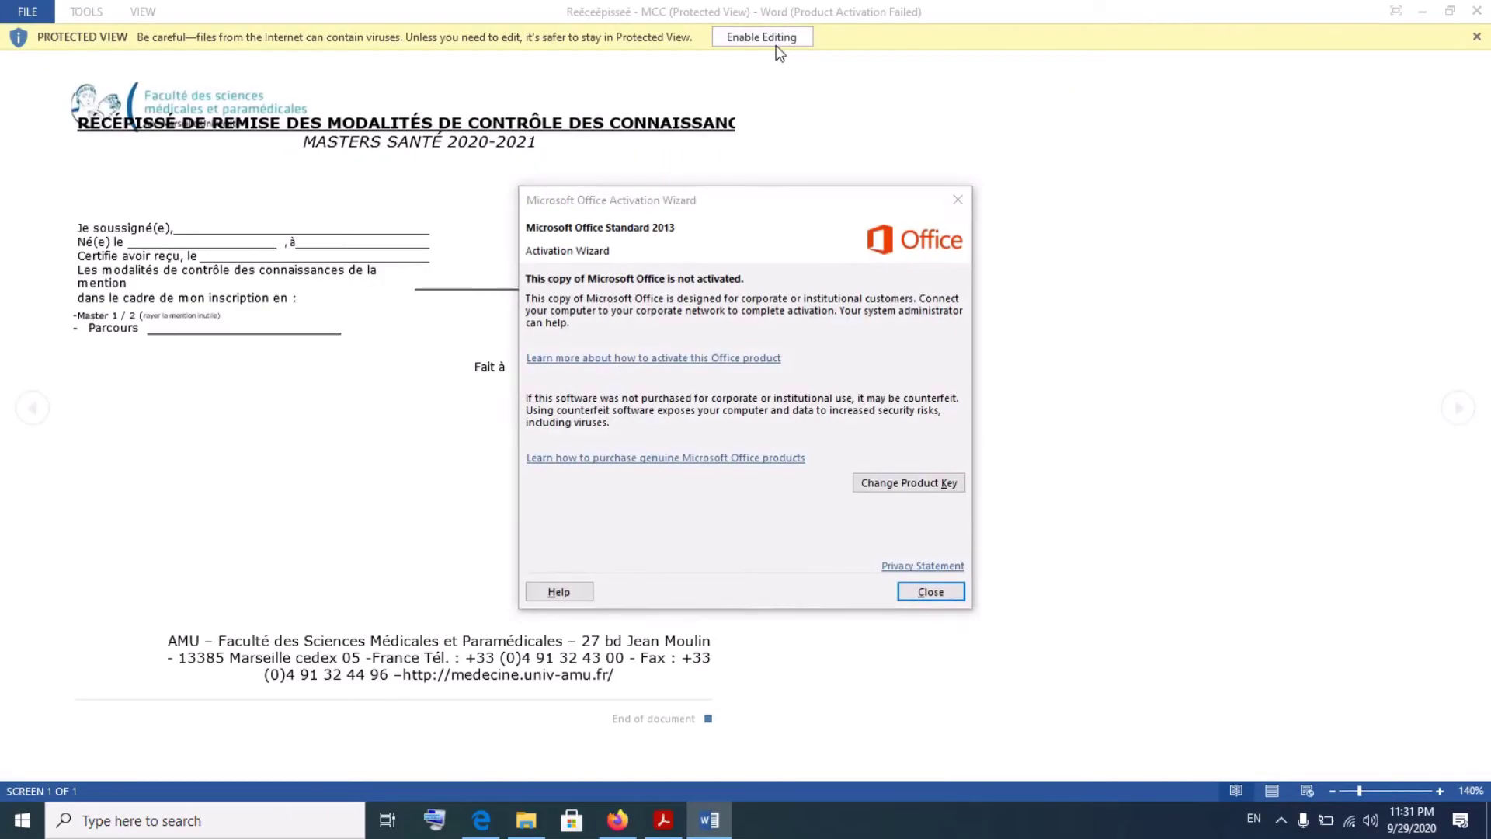
click(935, 587)
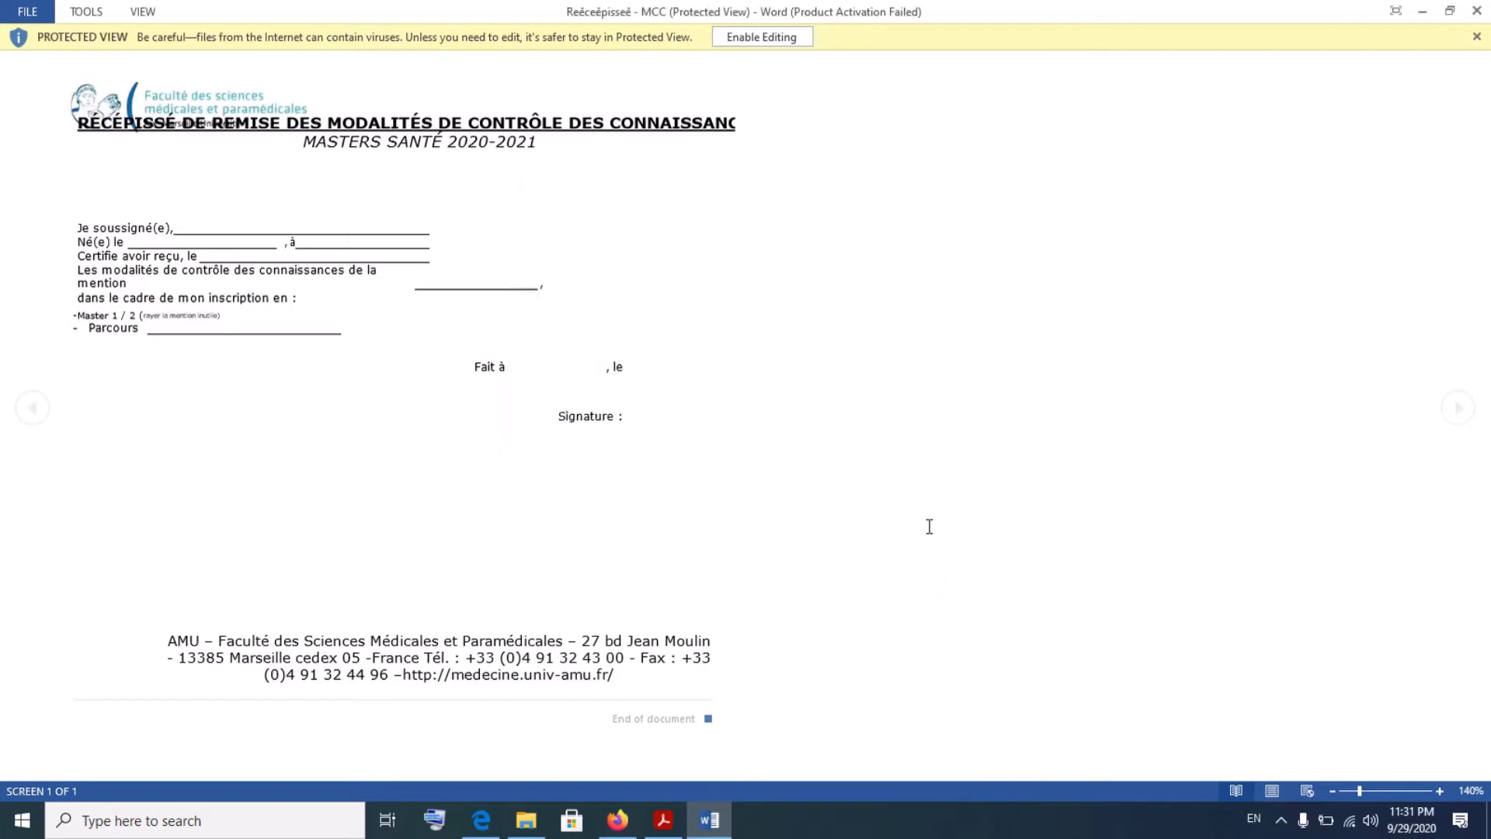
click(759, 37)
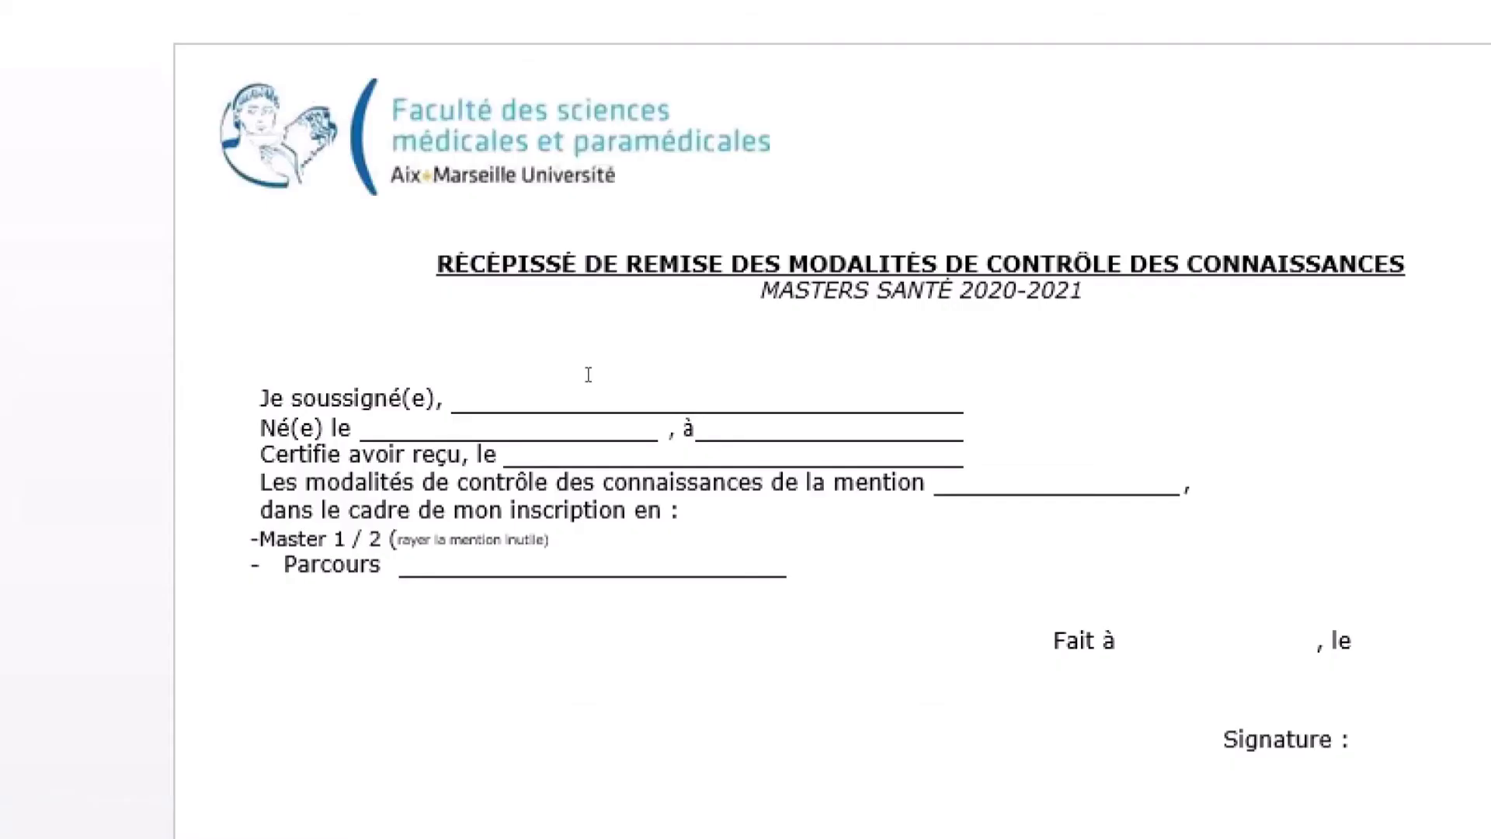
click(555, 397)
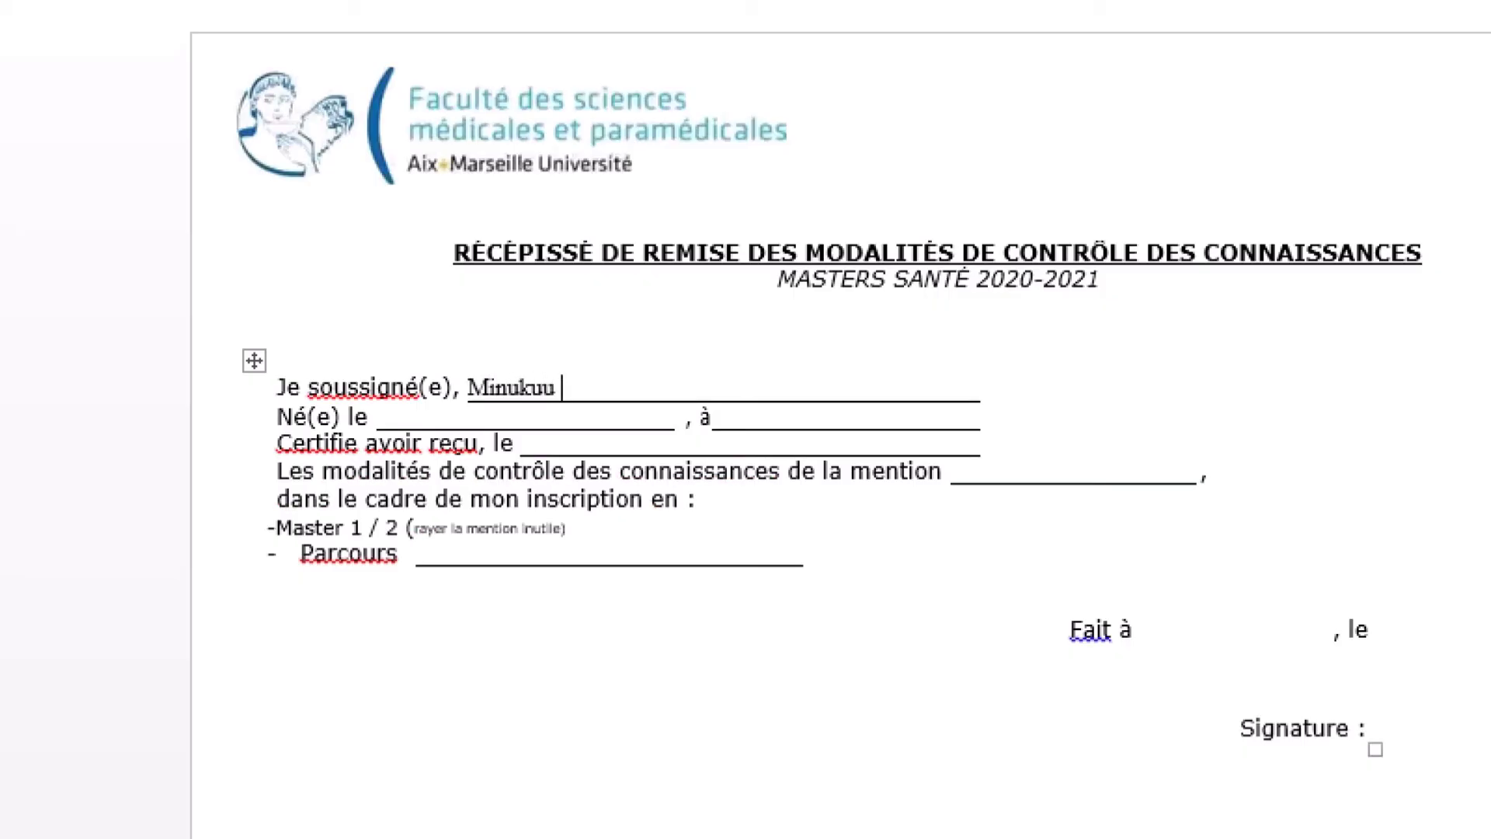
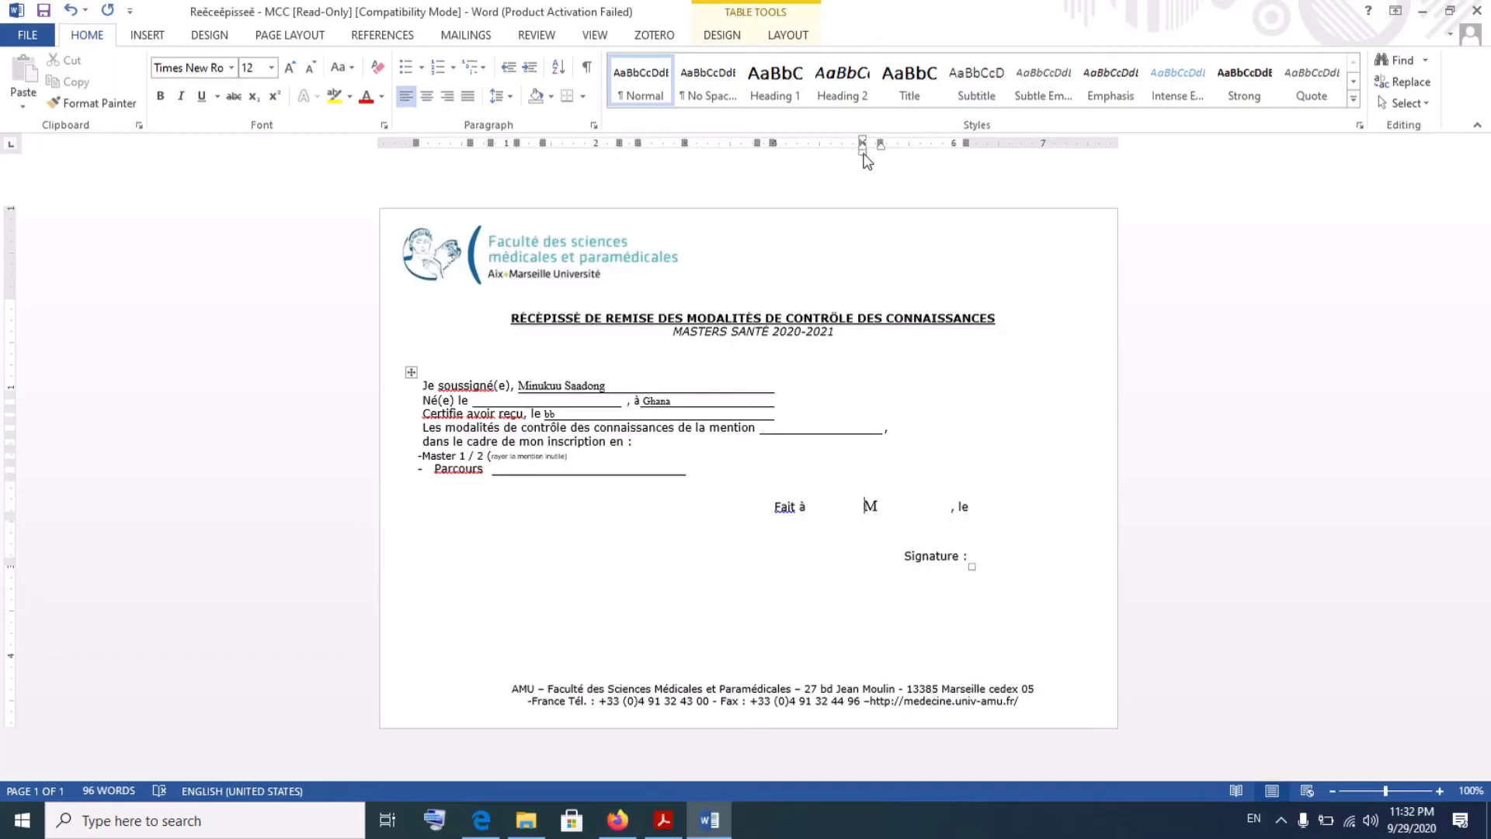
- Nudge the cell indent slightly left on the ruler, then select and deselect the form table
mouse_move(863, 153)
mouse_down()
mouse_move(840, 152)
mouse_move(864, 153)
mouse_up()
click(923, 546)
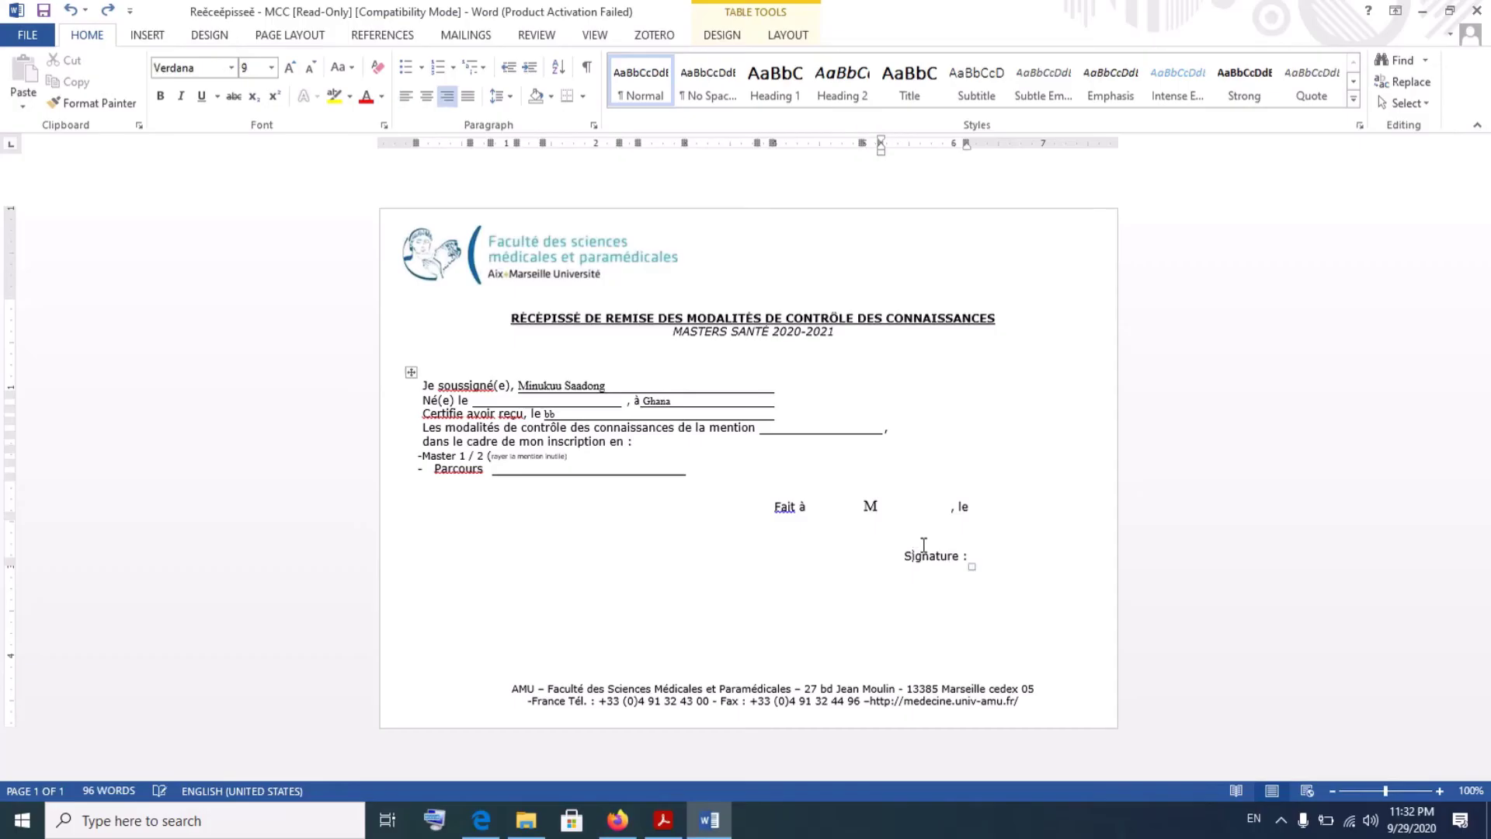
click(967, 568)
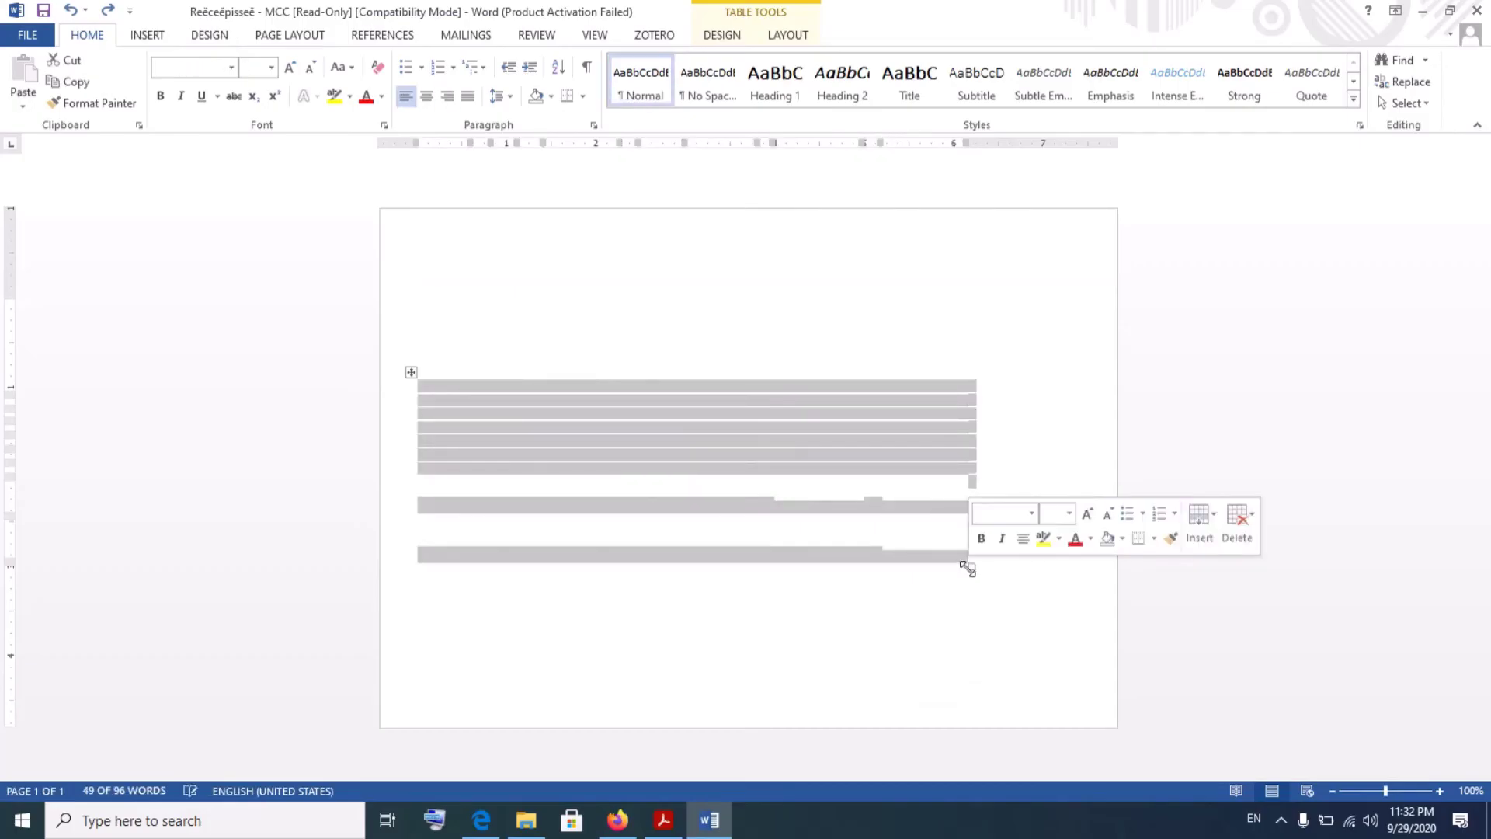
click(936, 534)
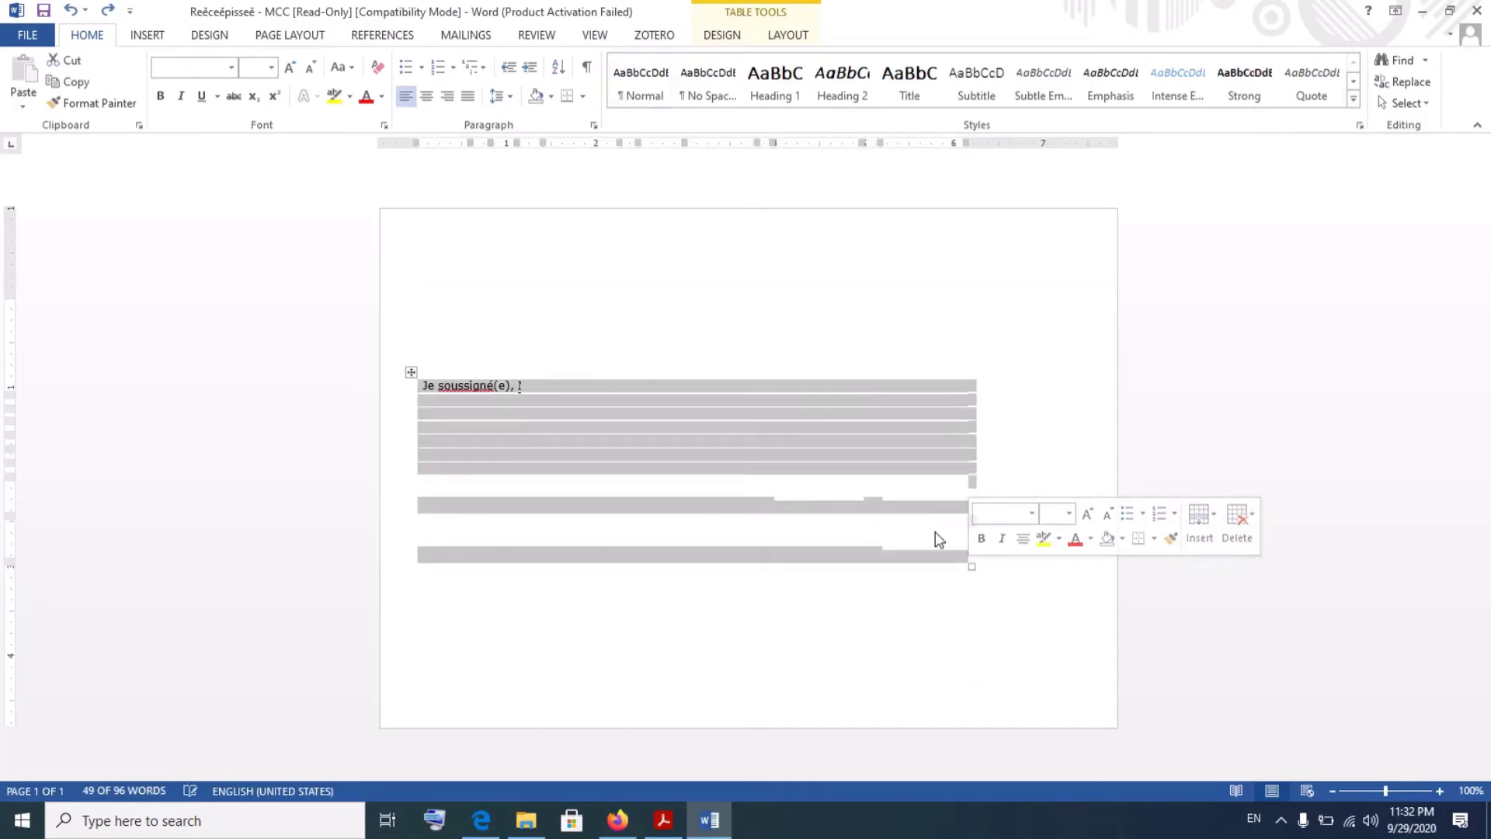
- Undo to restore the wiped form contents, then select the whole form table
click(70, 10)
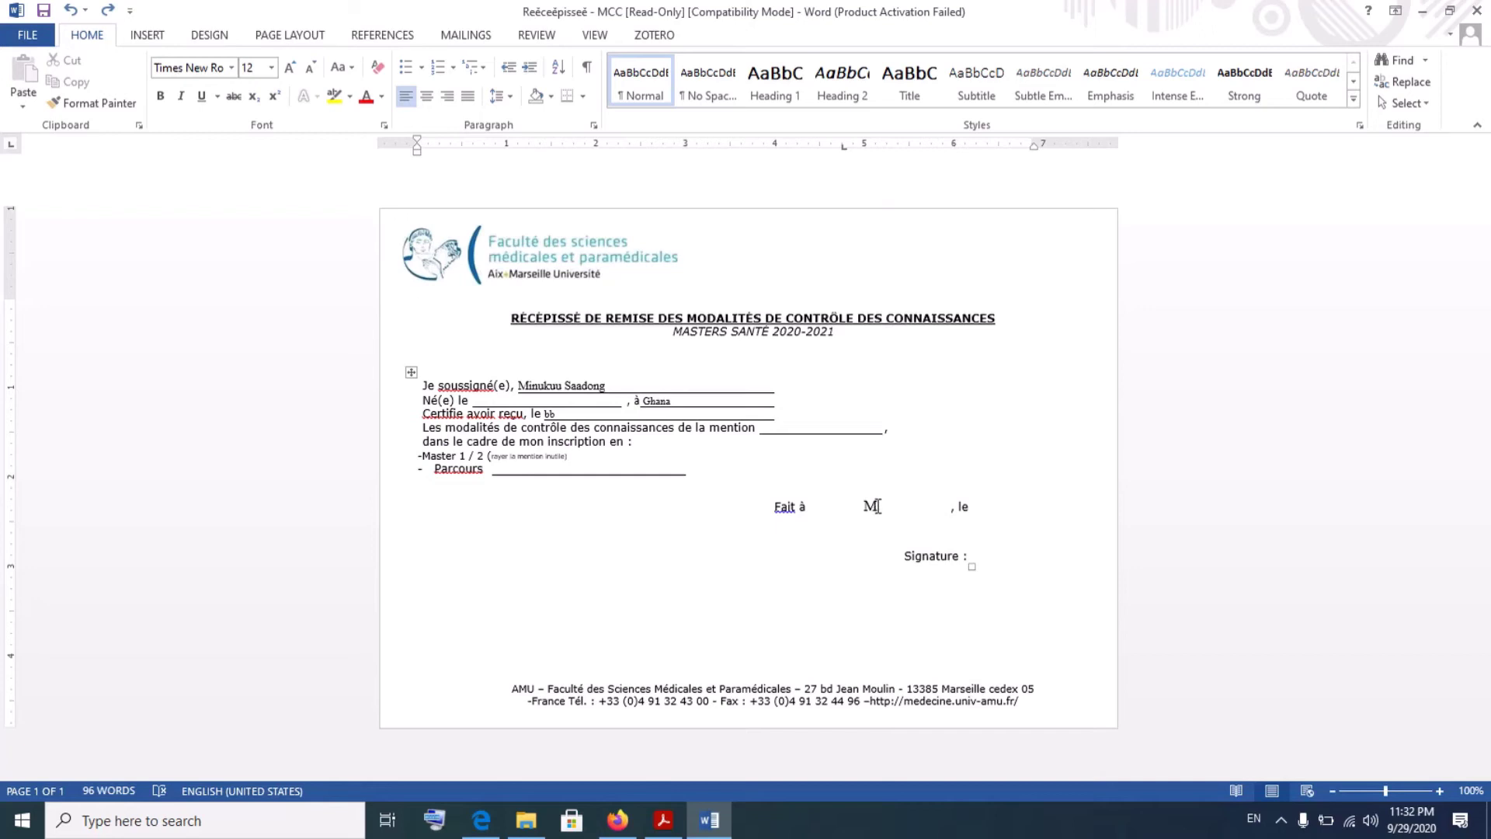
click(874, 506)
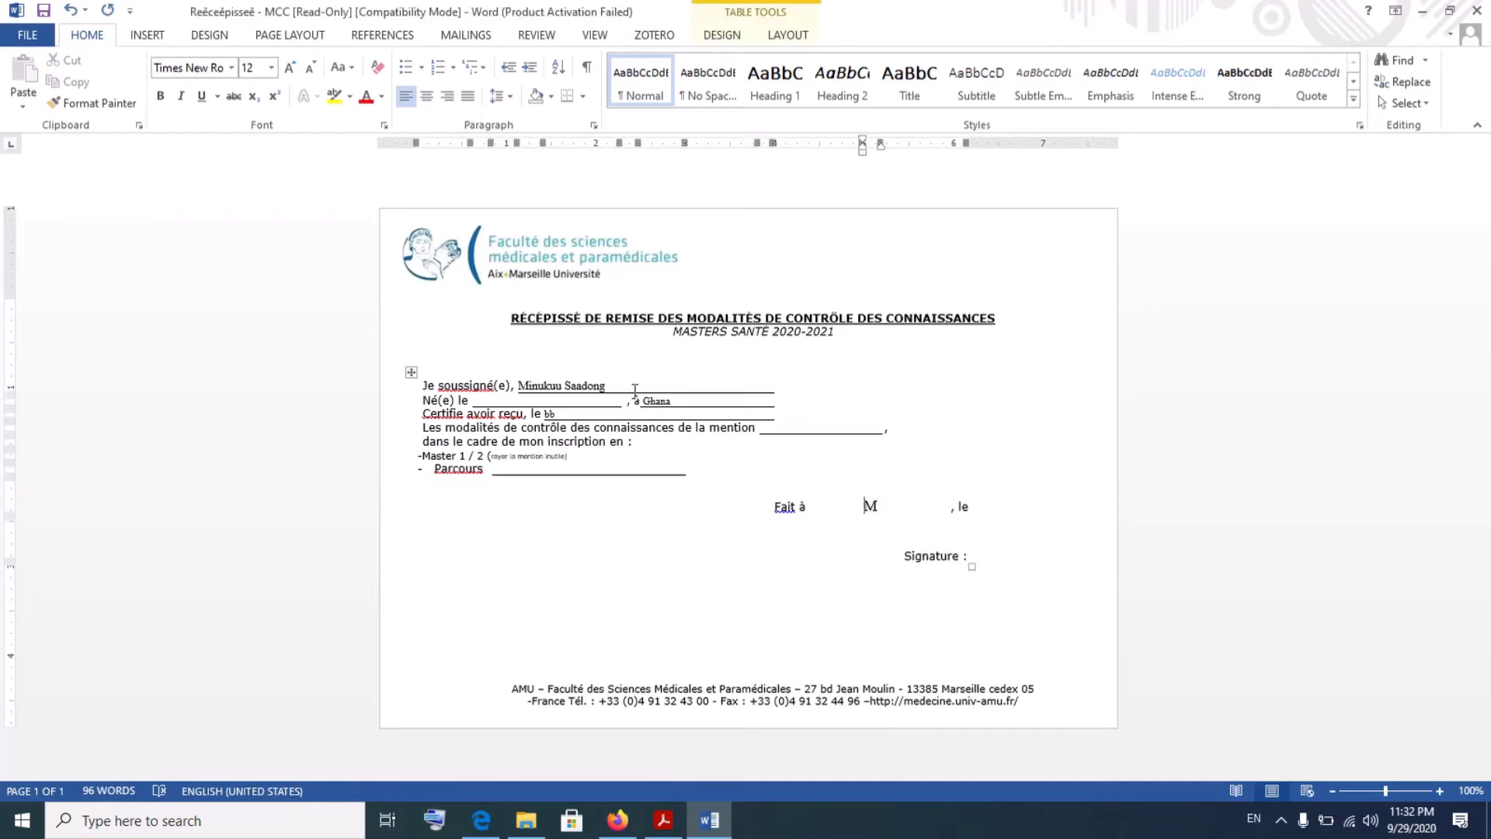
click(411, 372)
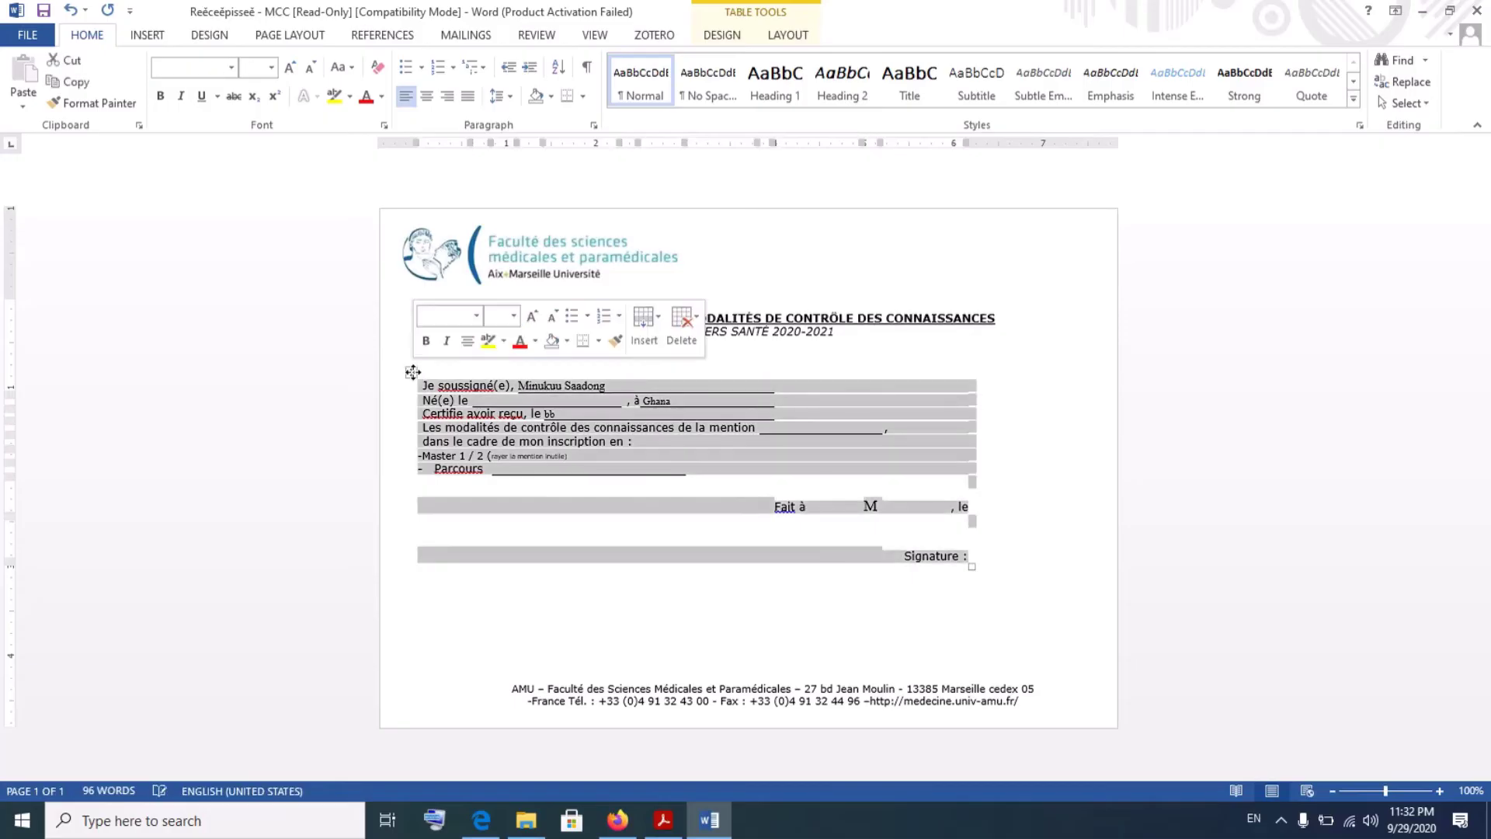
- Apply All Borders to the form table to show its gridlines
click(582, 95)
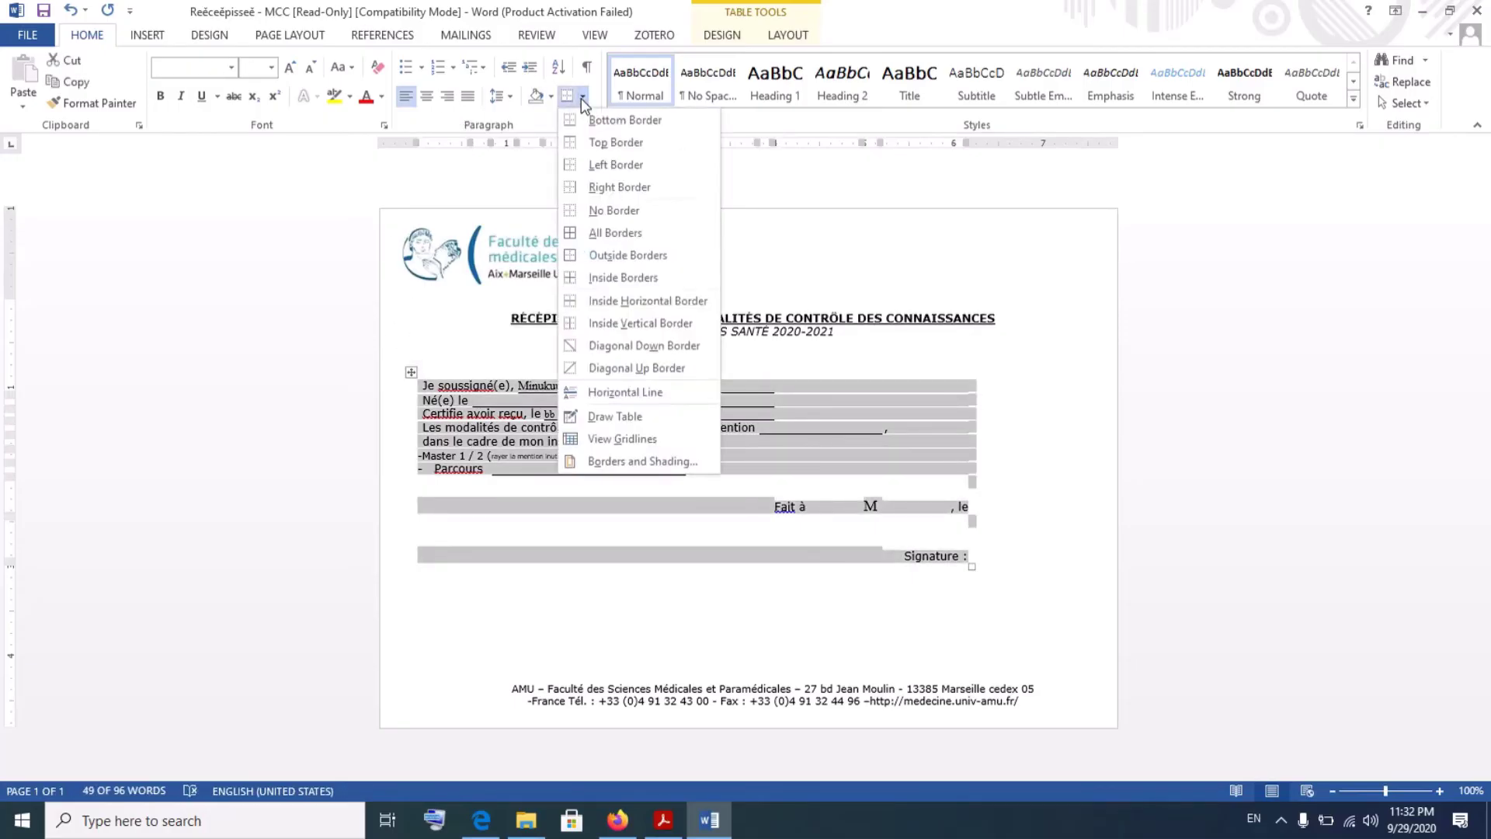
click(601, 233)
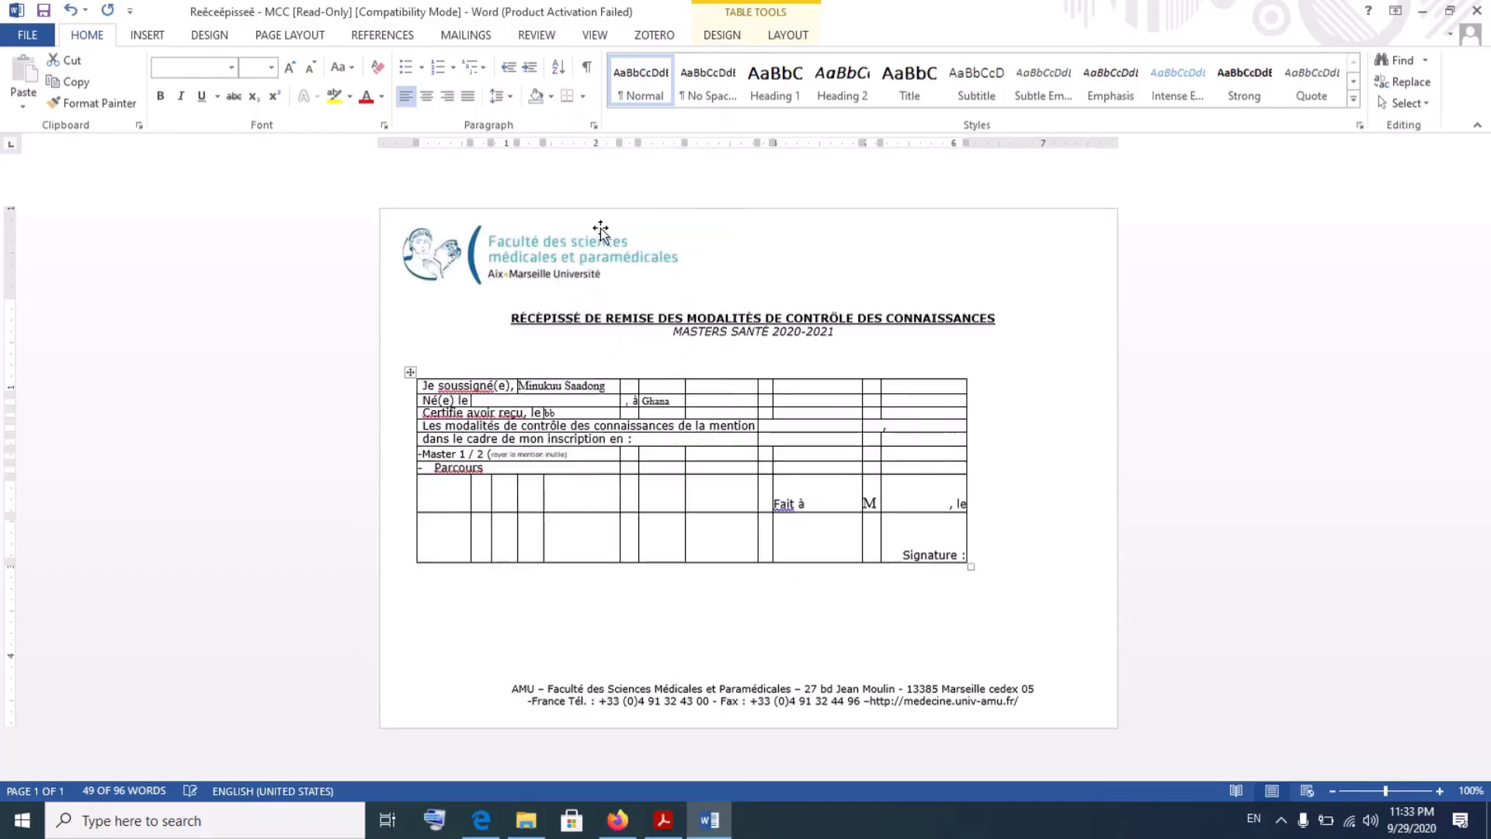
click(857, 501)
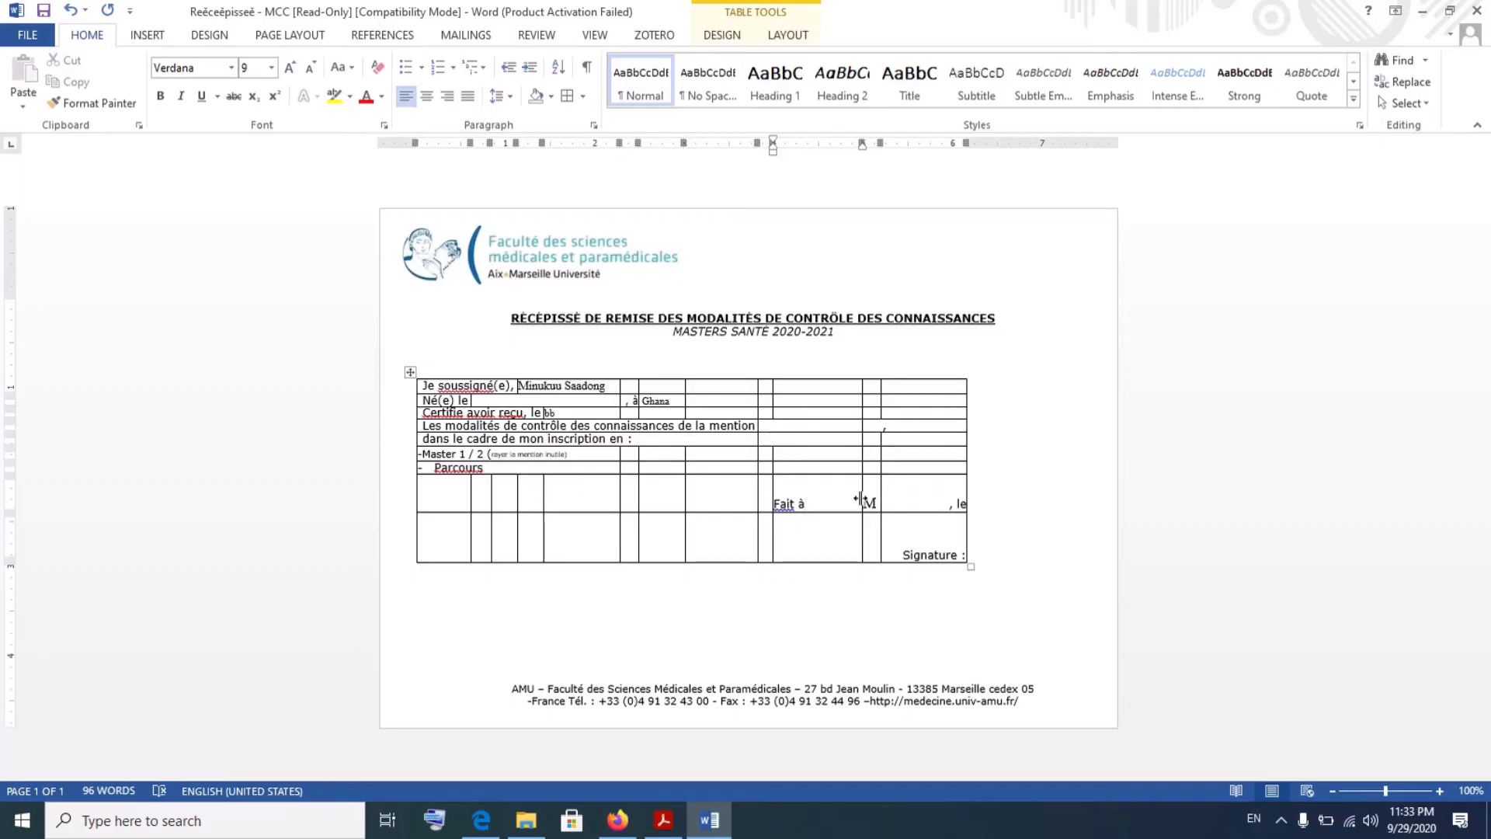
- Widen the place-name cell and complete 'Fait à' with Marseille
drag(860, 500, 815, 497)
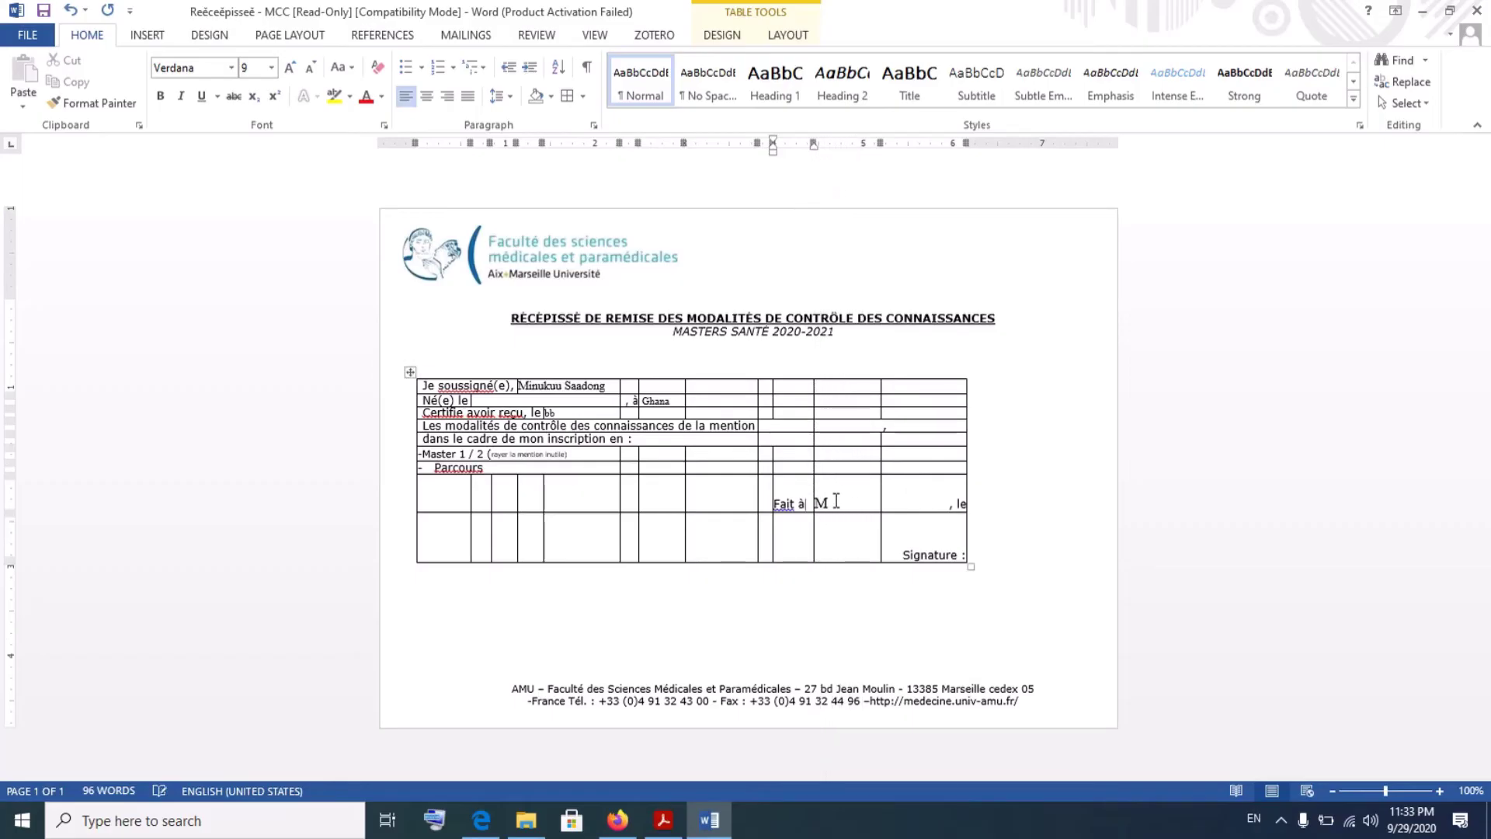
click(837, 501)
text(a)
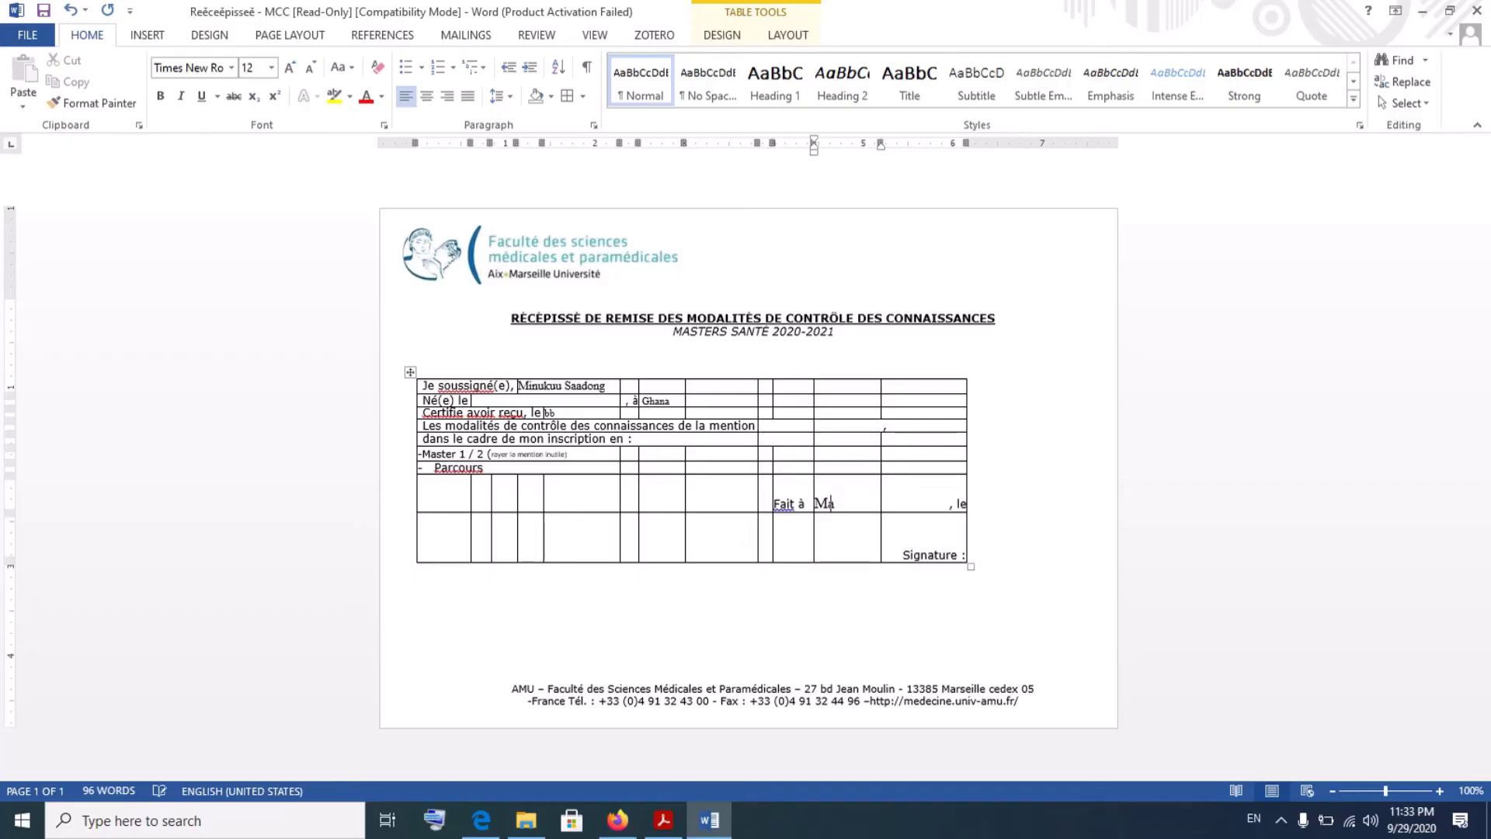
text(rseille)
- Left-align the ', le' cell and enter the date 29/09/2020
click(949, 504)
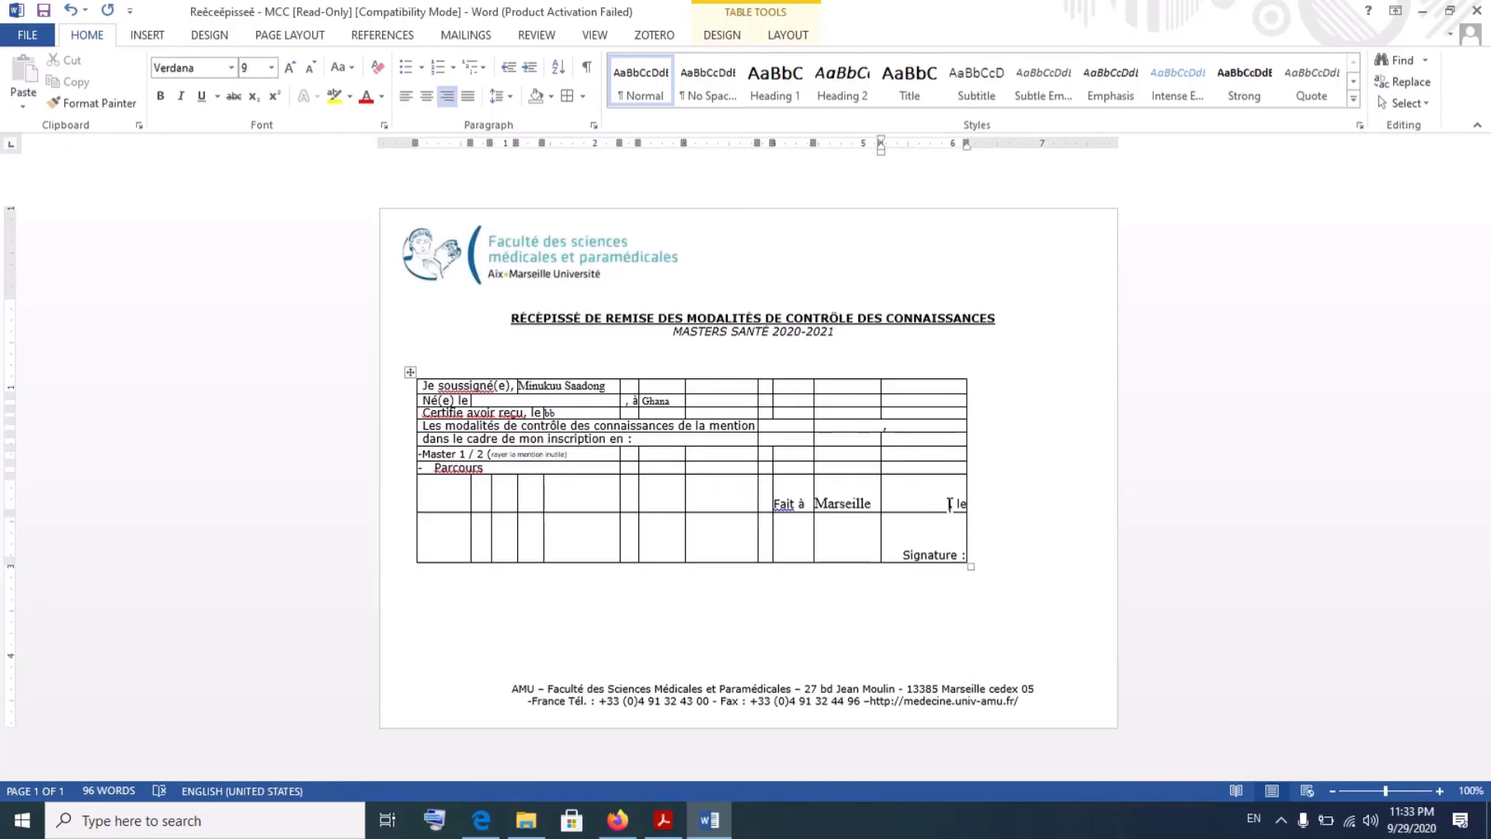
key(ctrl+e)
key(ctrl+l)
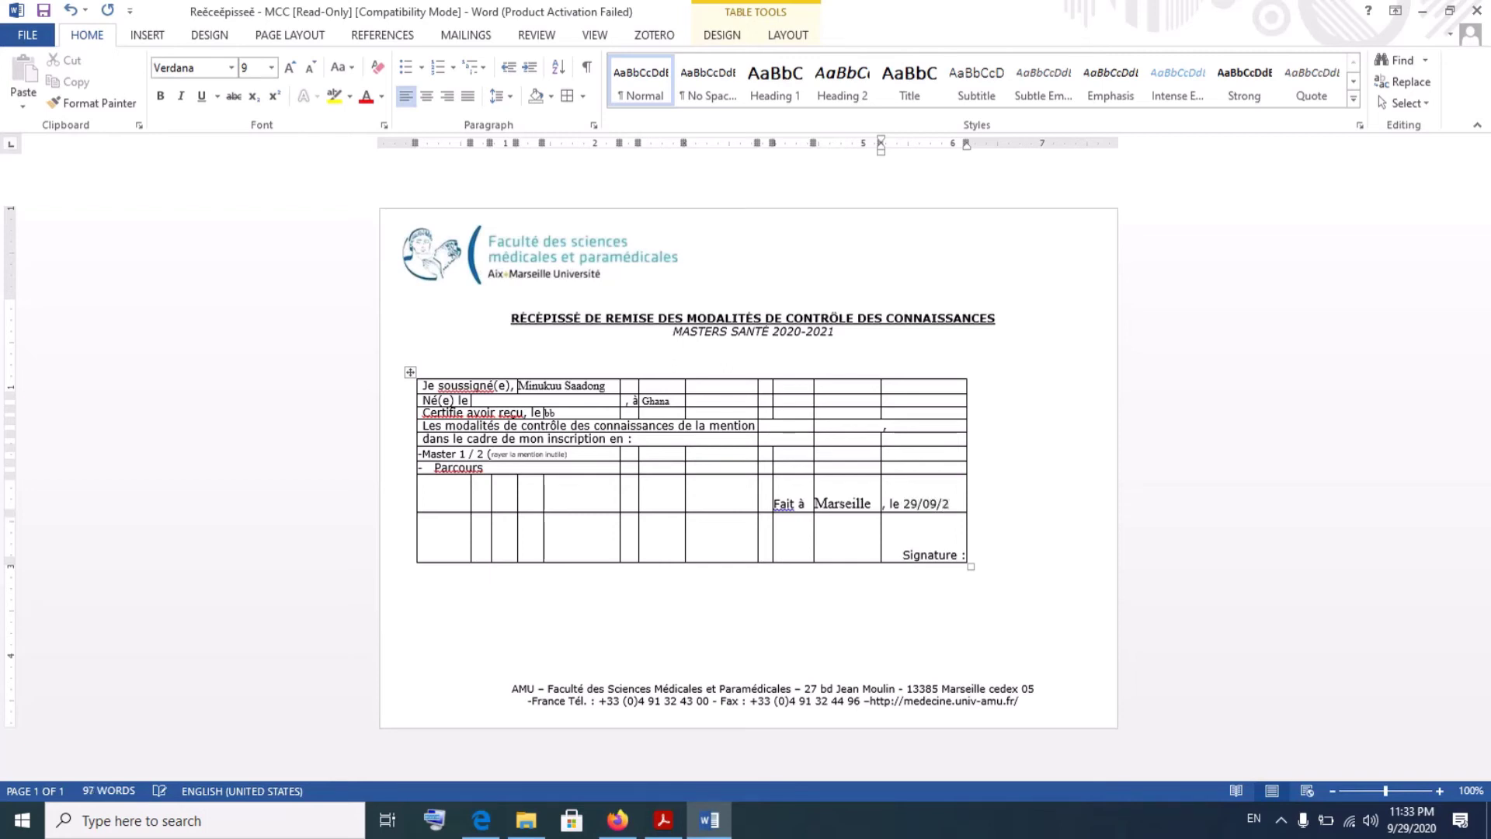
text(29/09/2020)
- Set the whole form table to No Border and deselect it
click(408, 371)
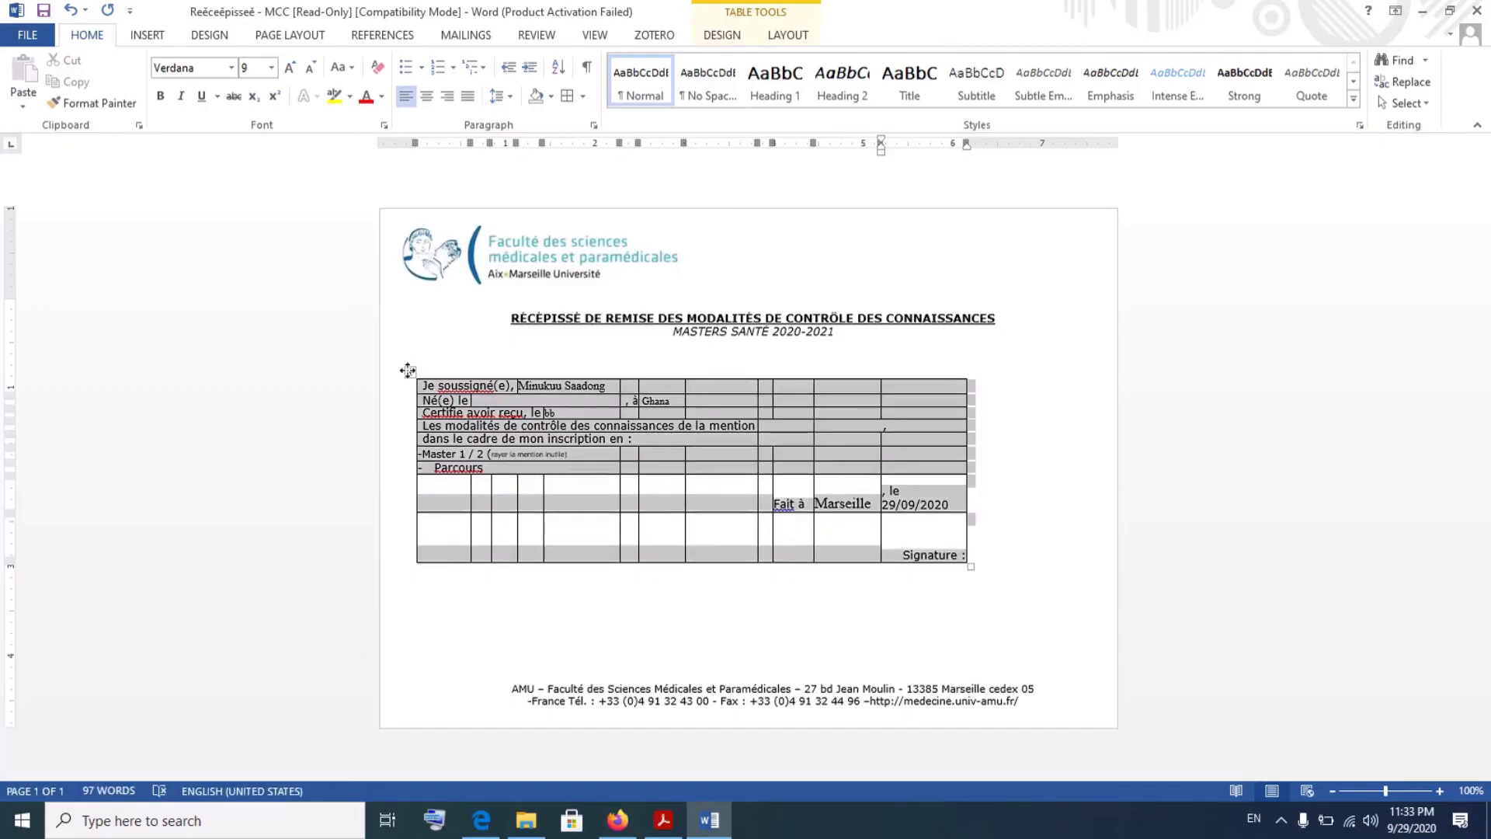
click(584, 98)
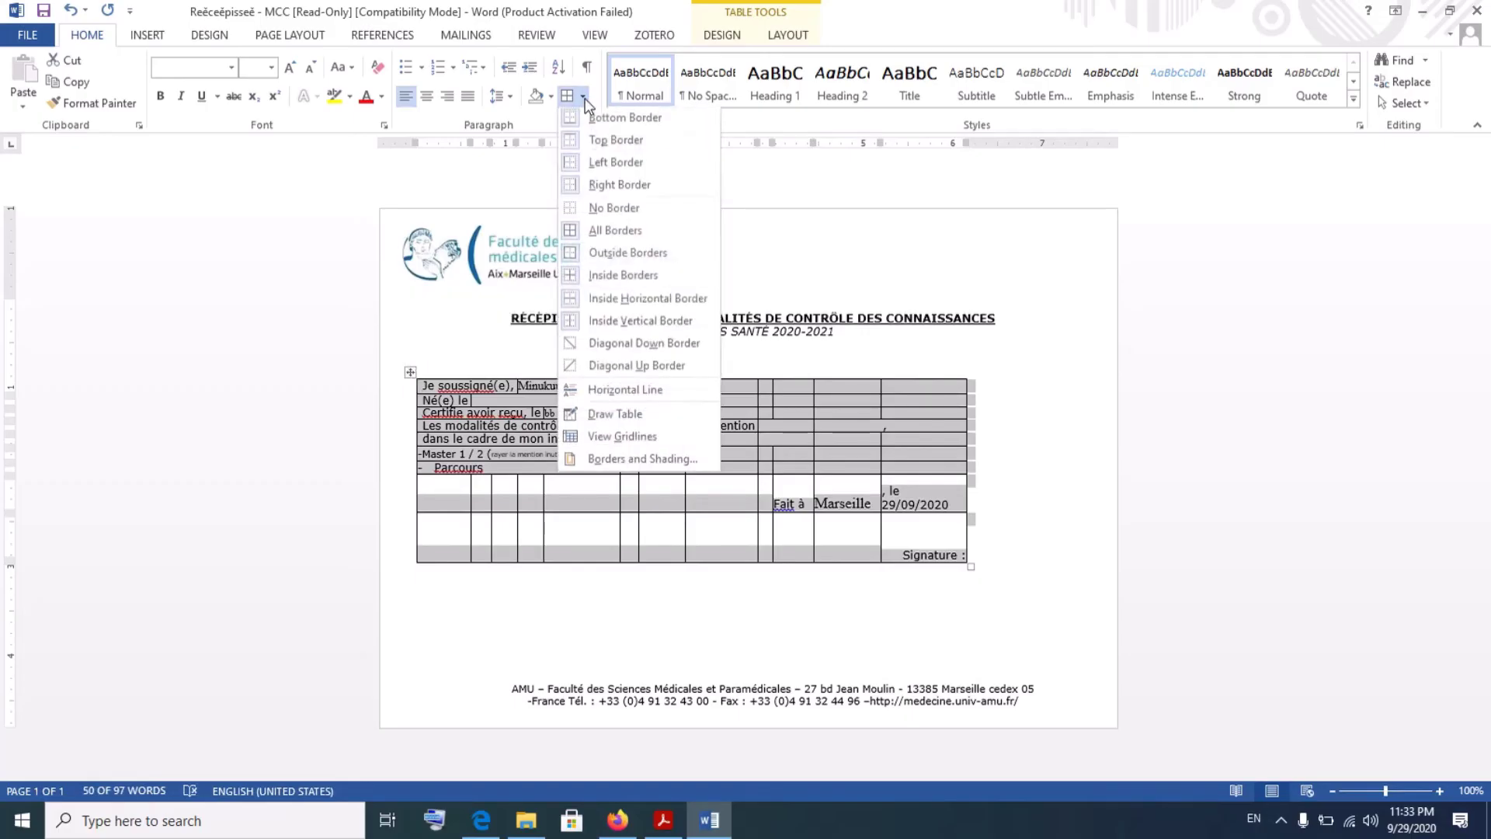
click(592, 211)
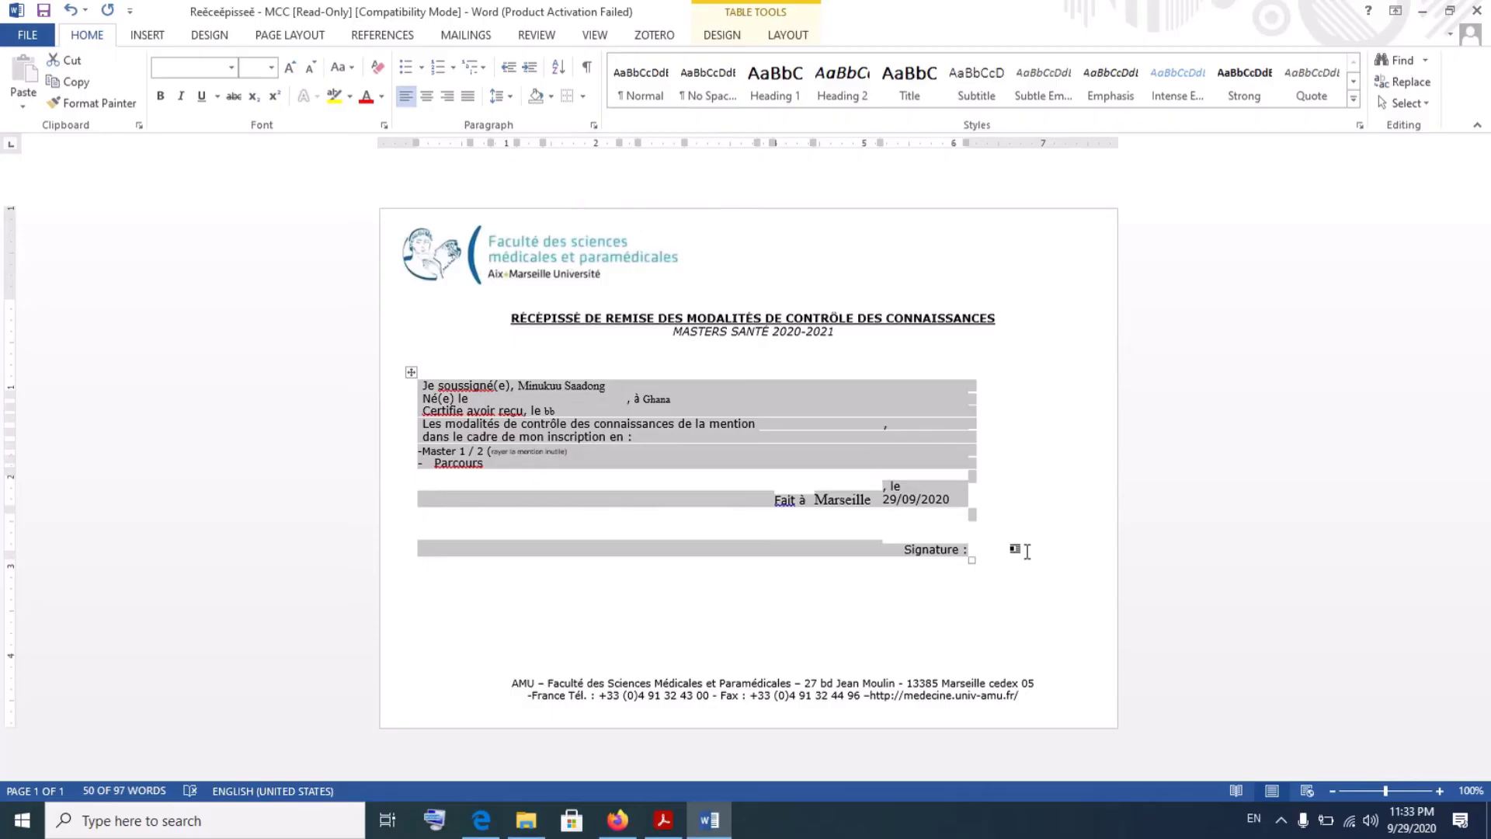
click(913, 594)
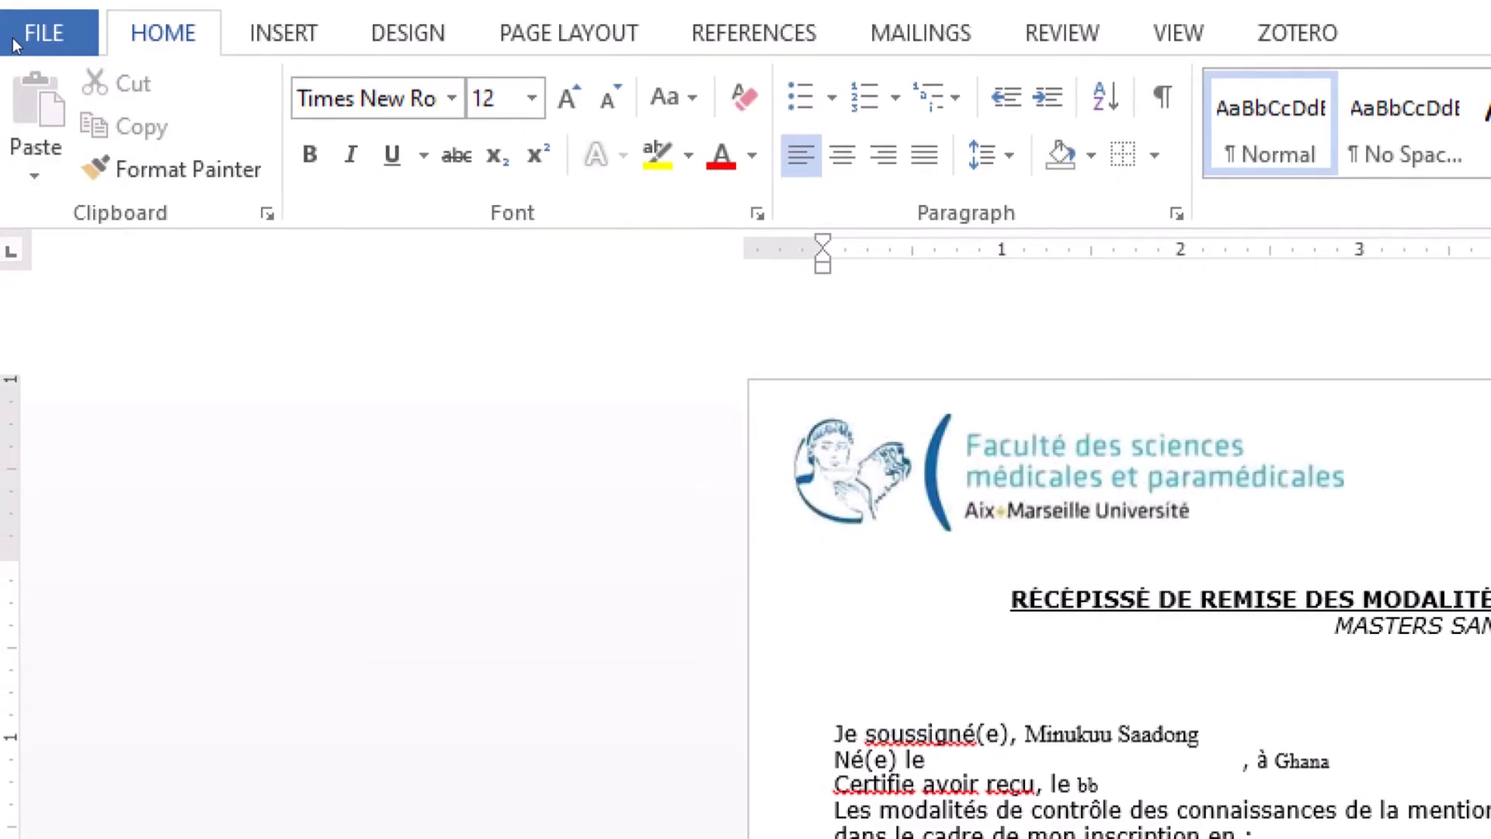
- Save the document to the Desktop as pro2 with PDF as the file type
click(34, 45)
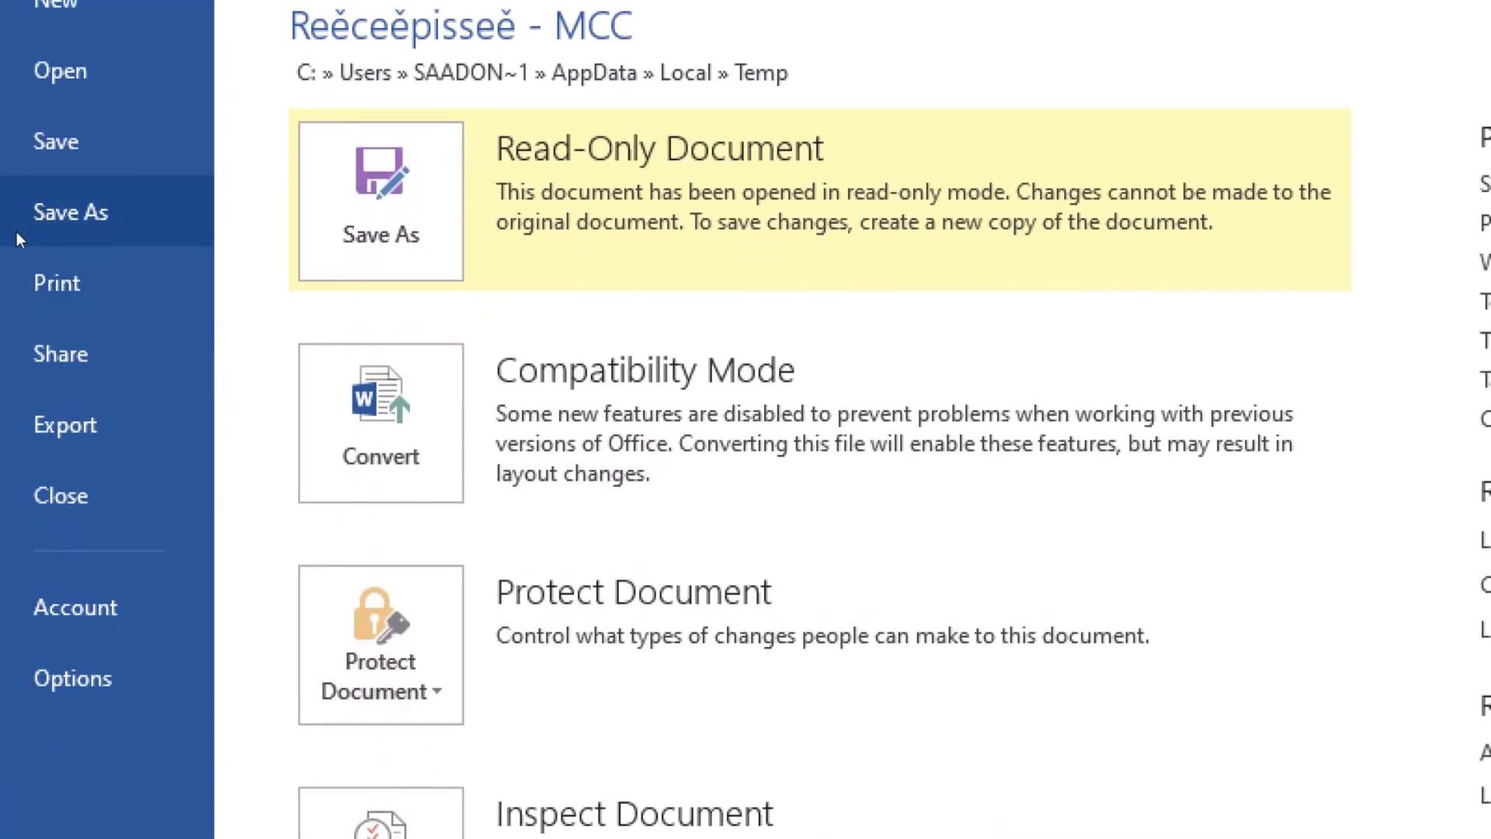
click(16, 232)
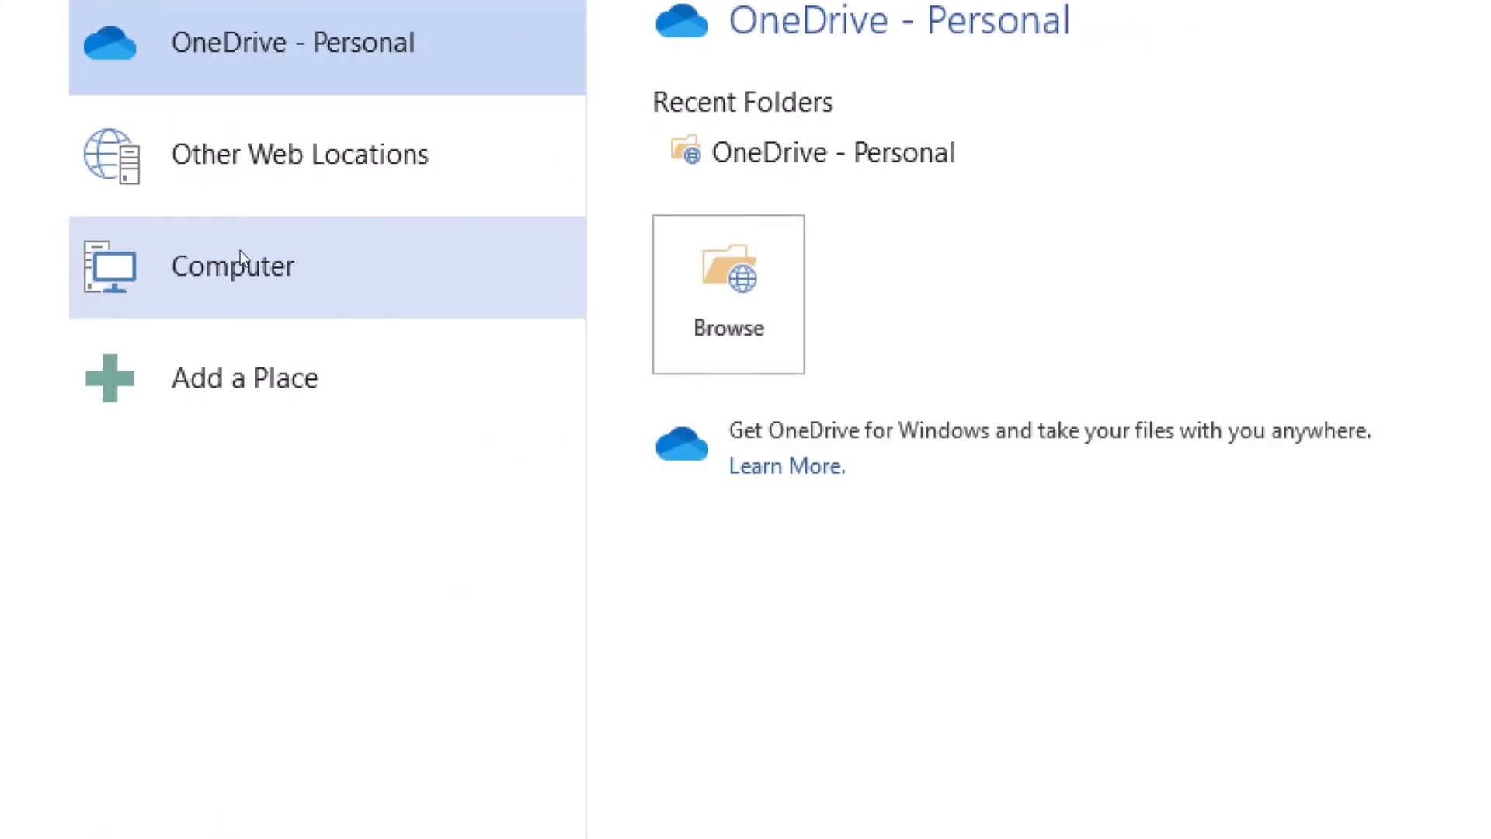
click(241, 258)
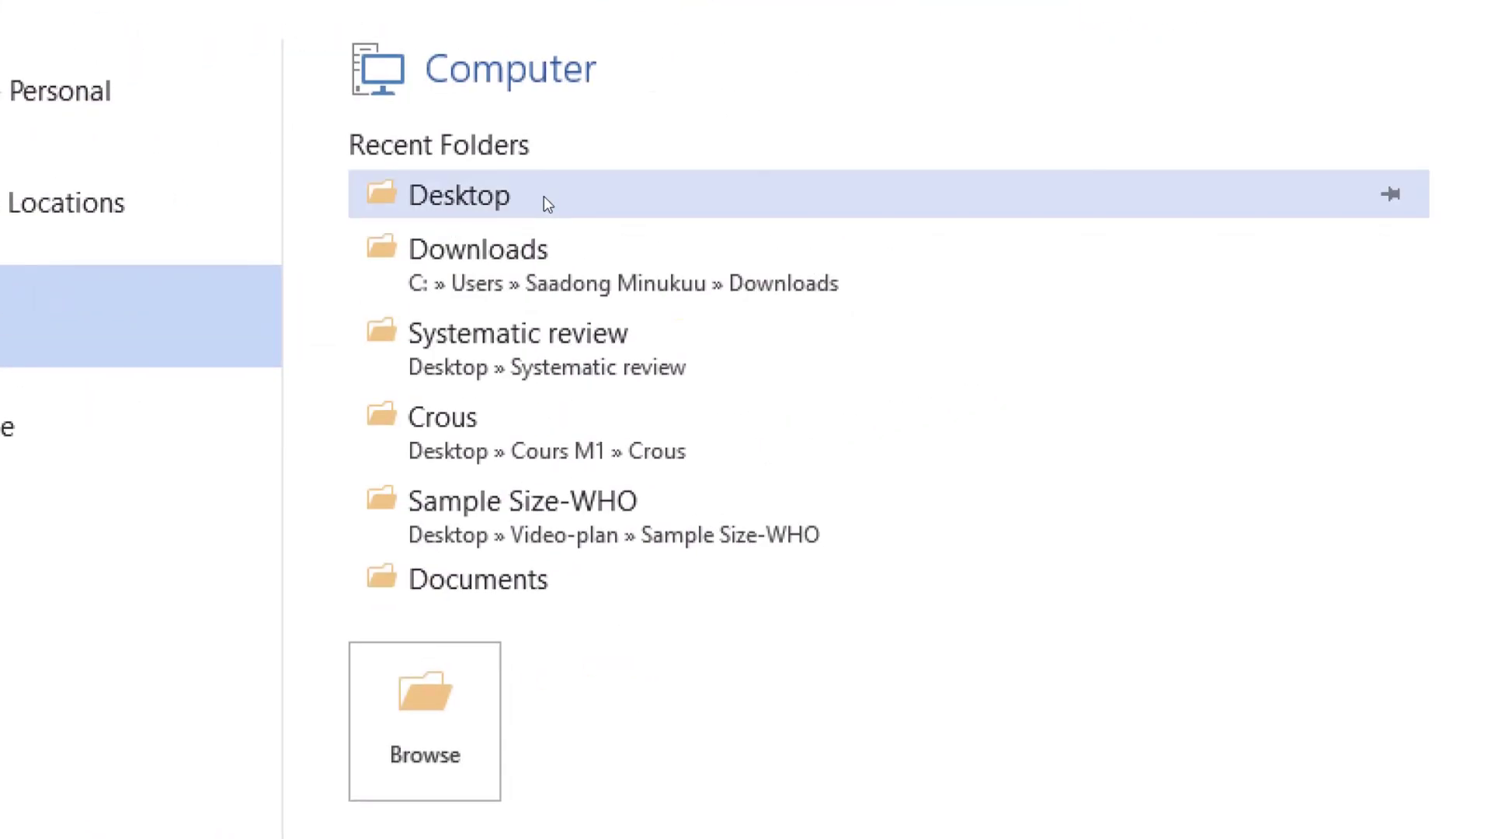
click(543, 199)
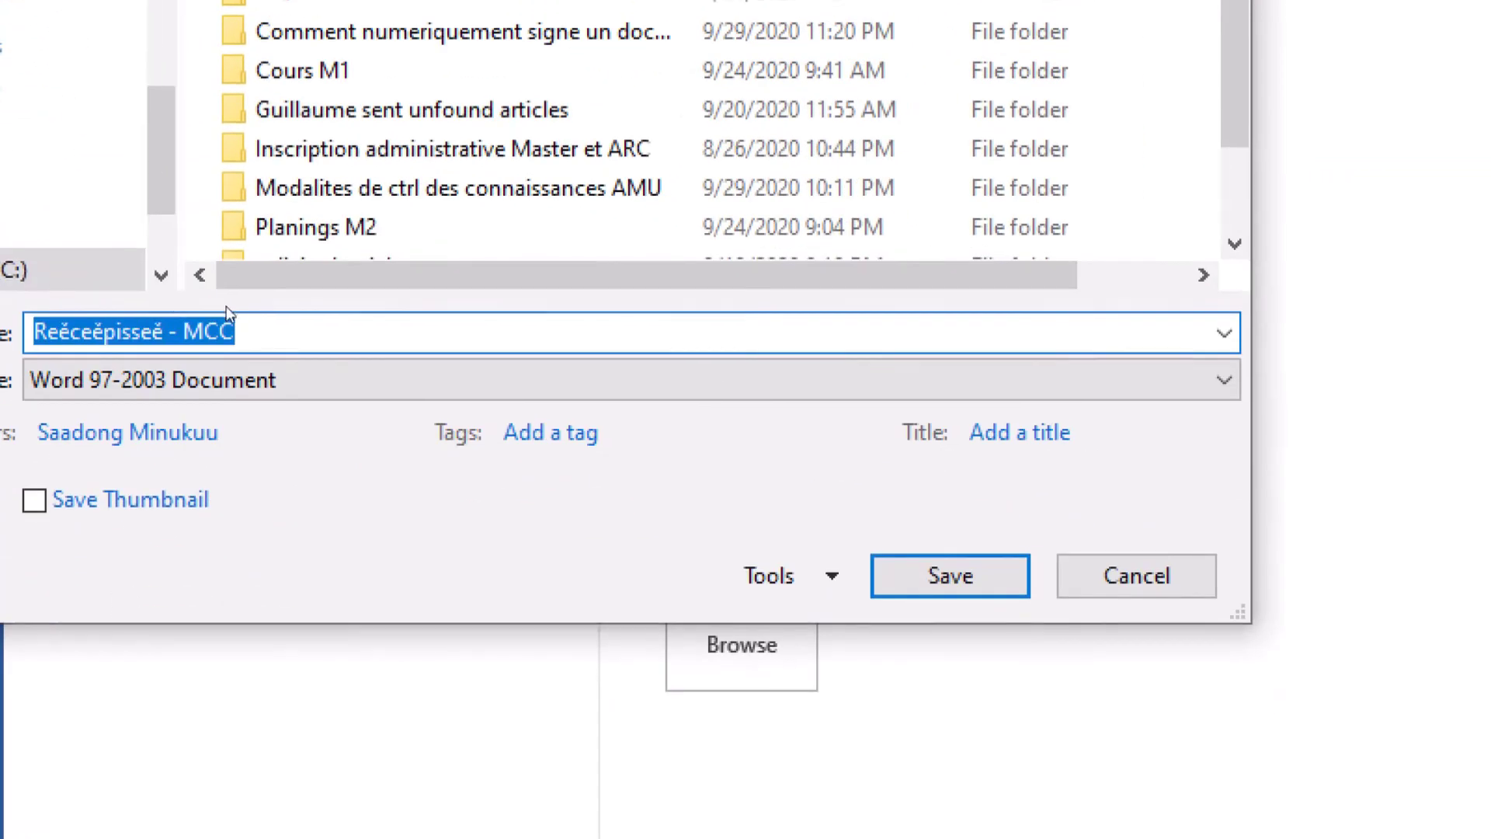
text(pro)
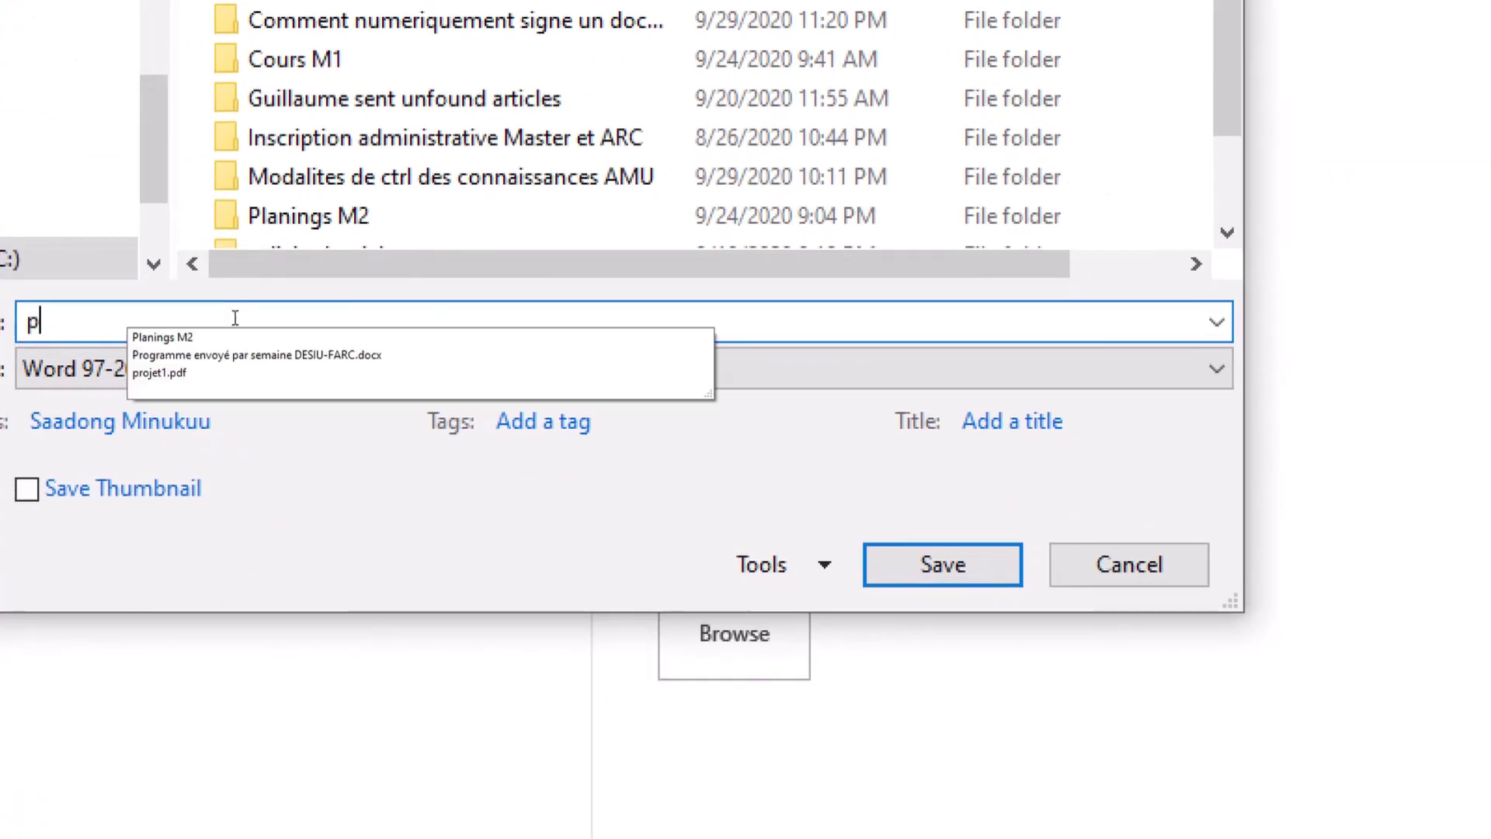
text(2)
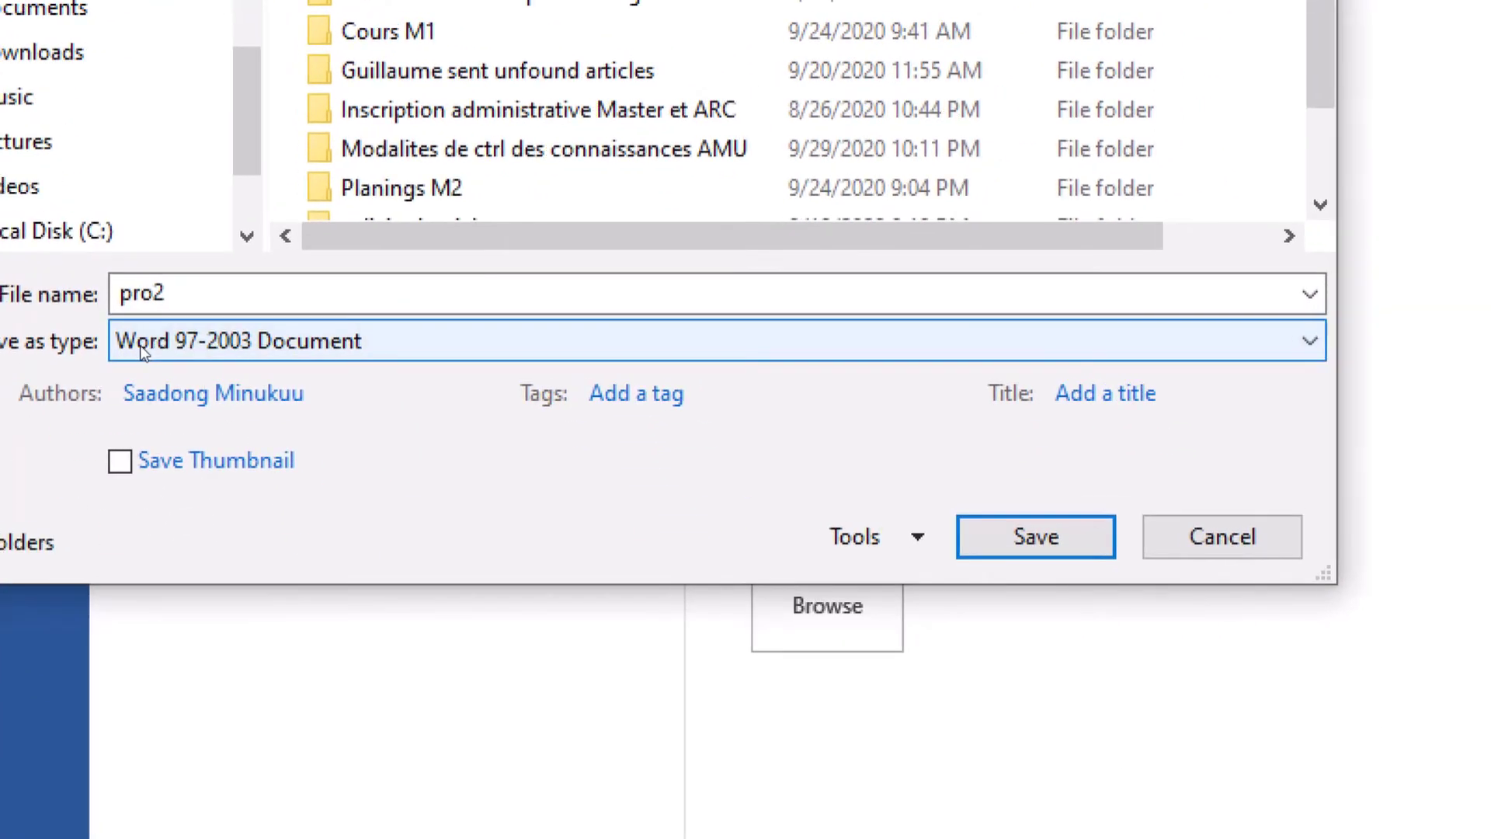
click(118, 342)
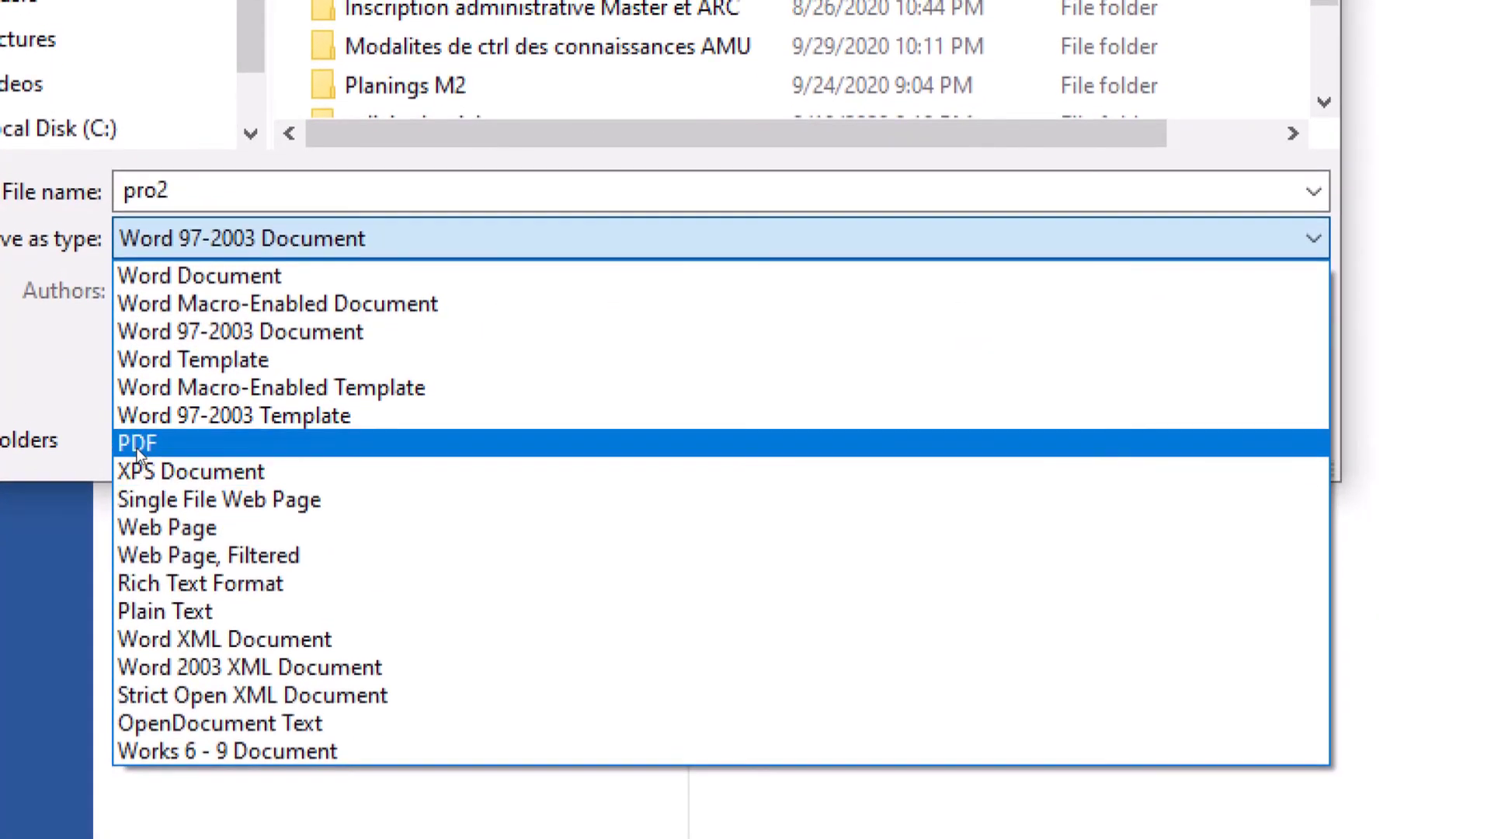
click(136, 453)
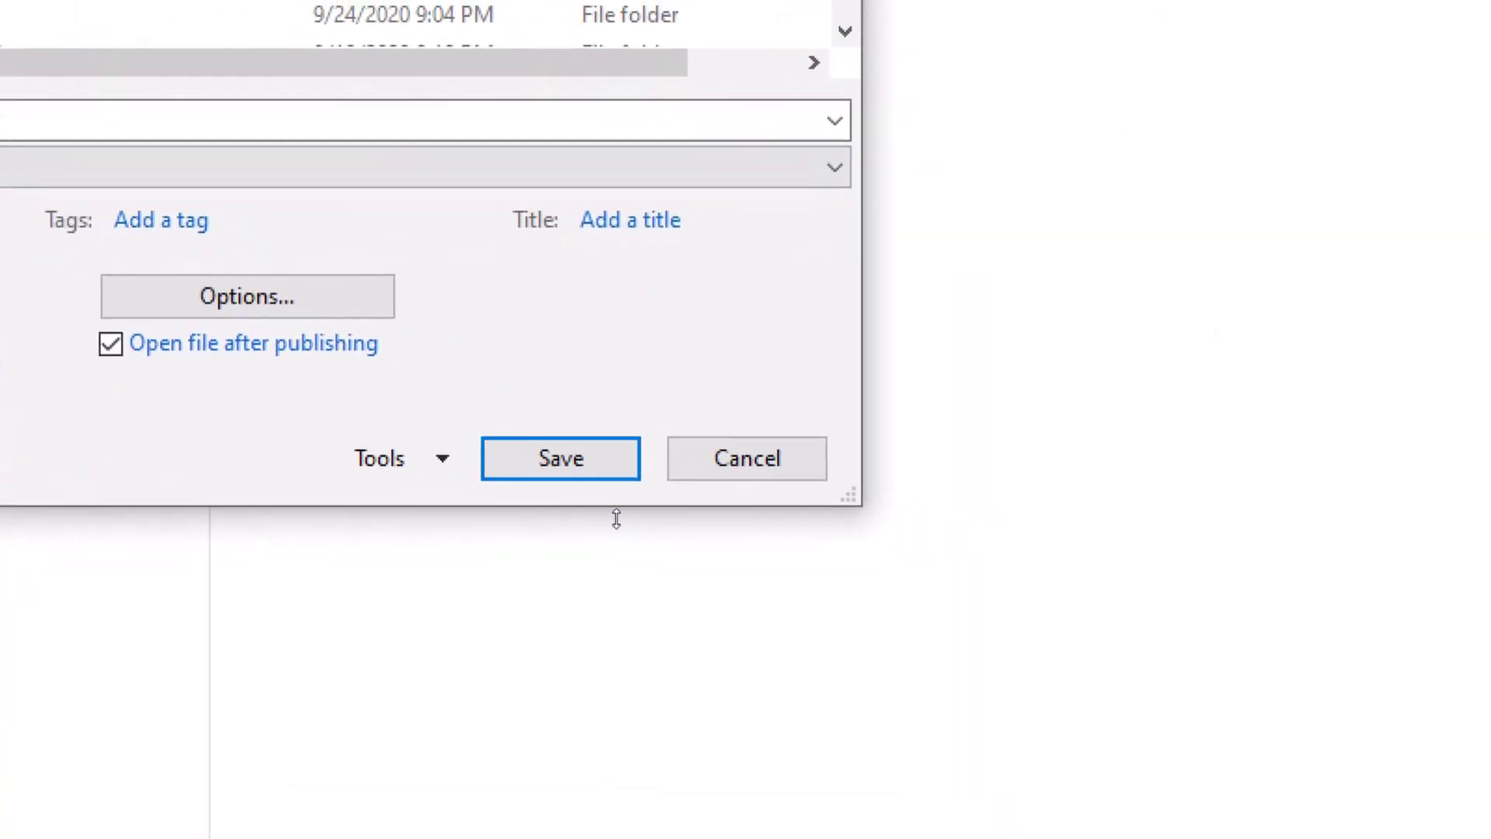
click(601, 464)
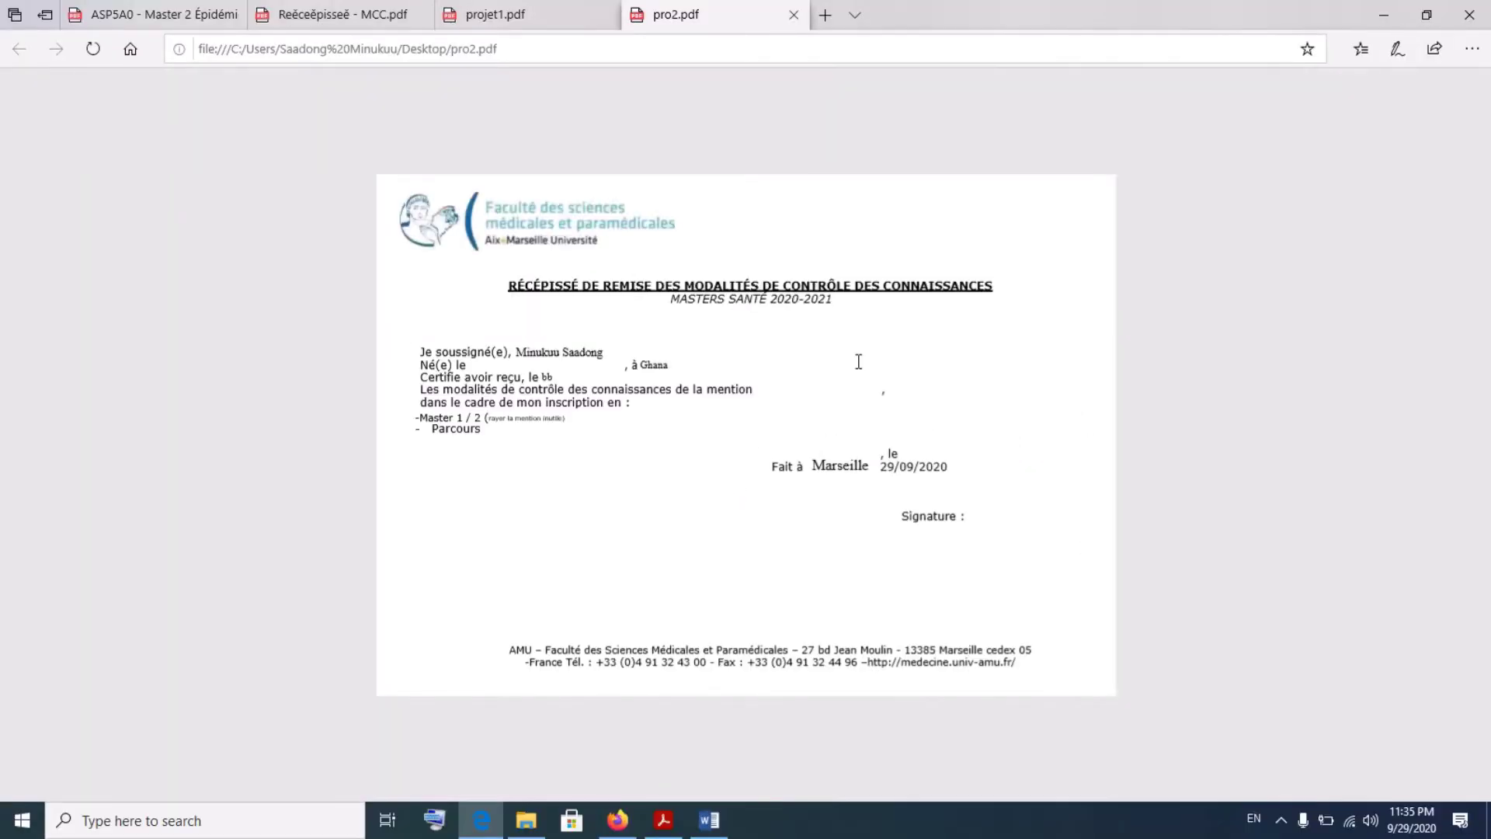
- Minimise Edge, Word, Firefox and File Explorer to reveal the desktop
click(1398, 12)
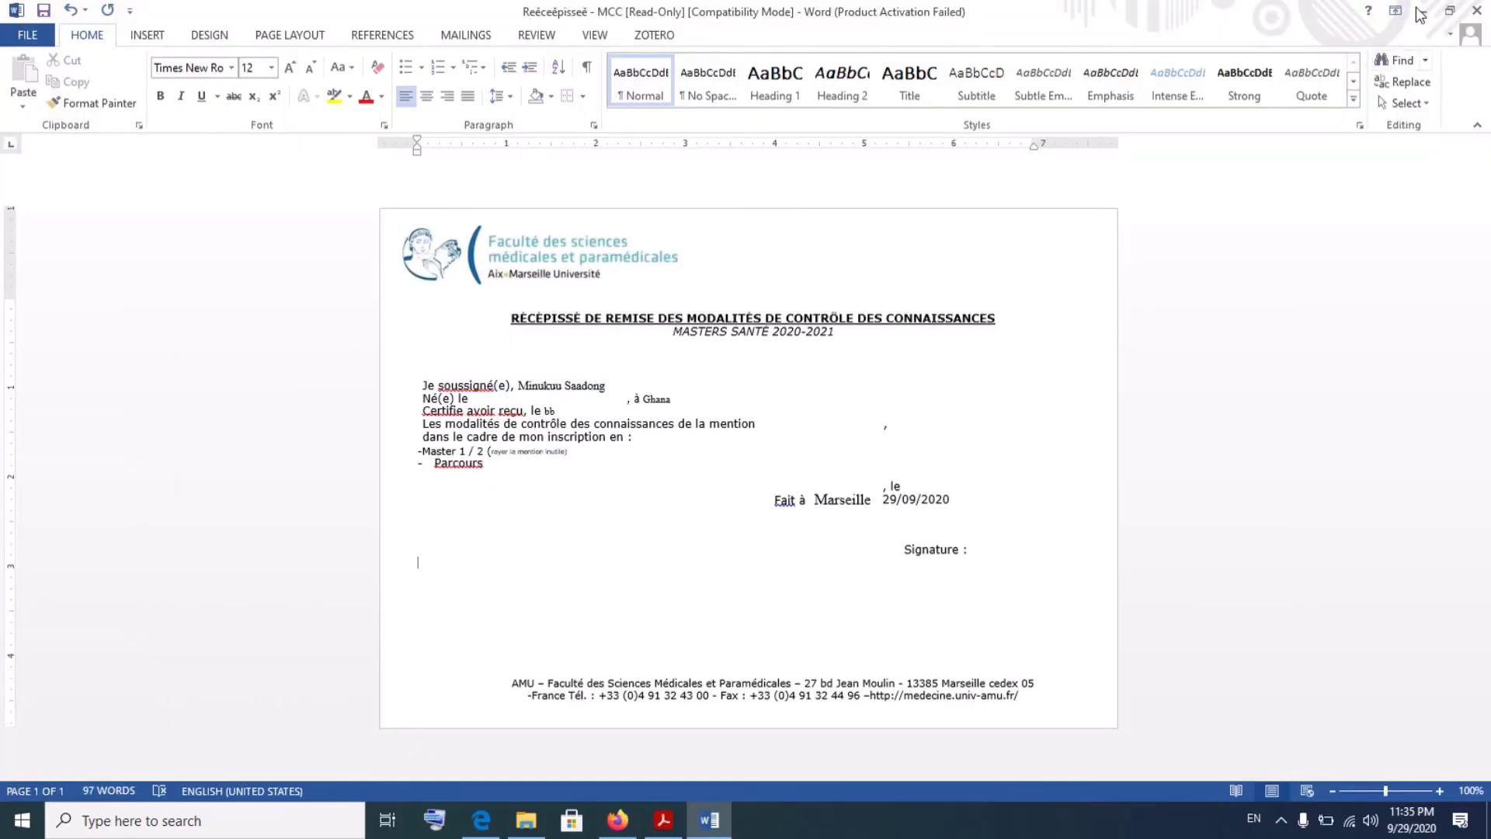
click(1428, 12)
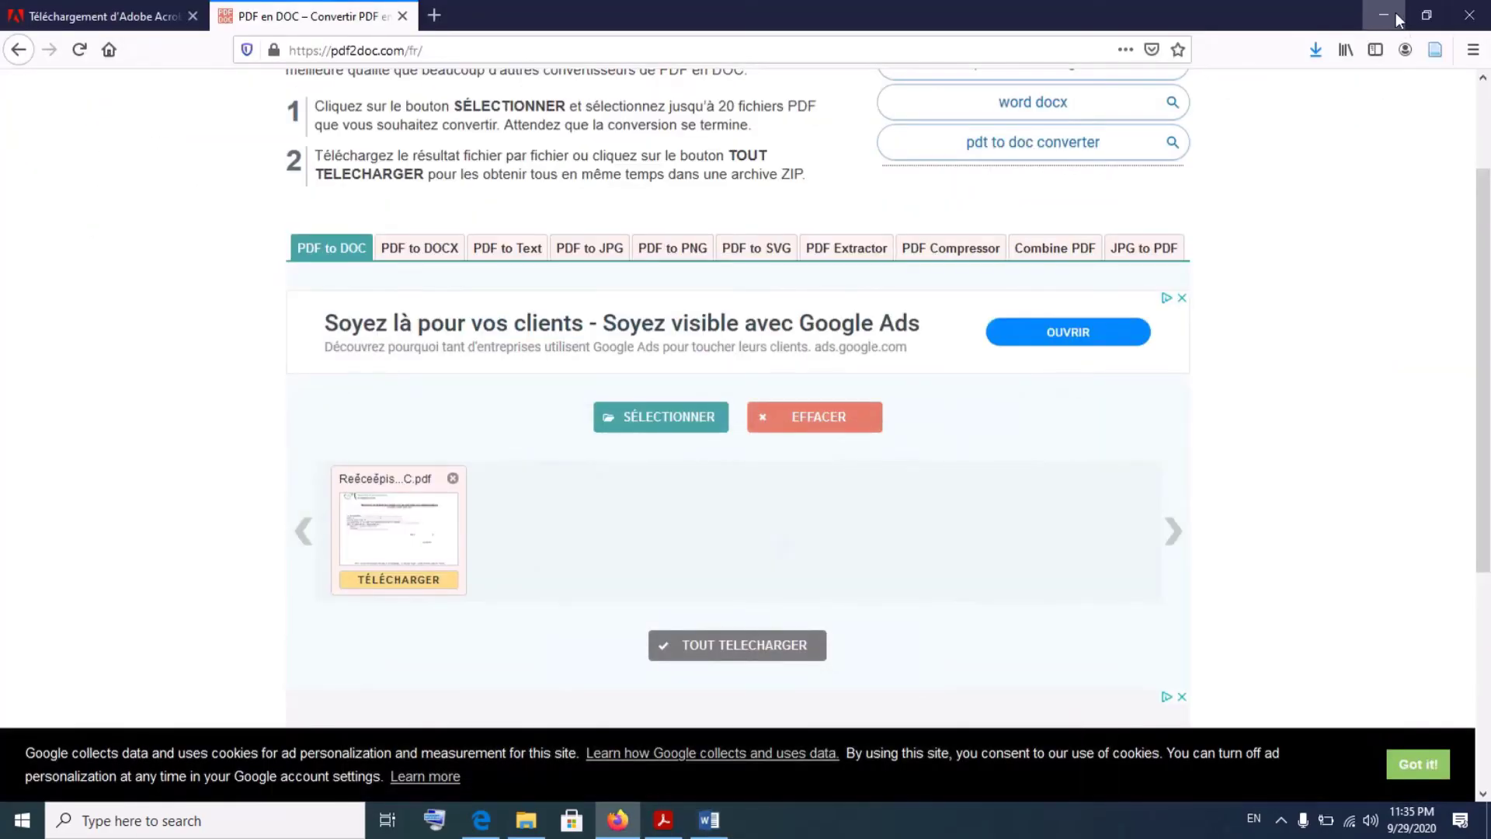
click(1398, 11)
click(1258, 183)
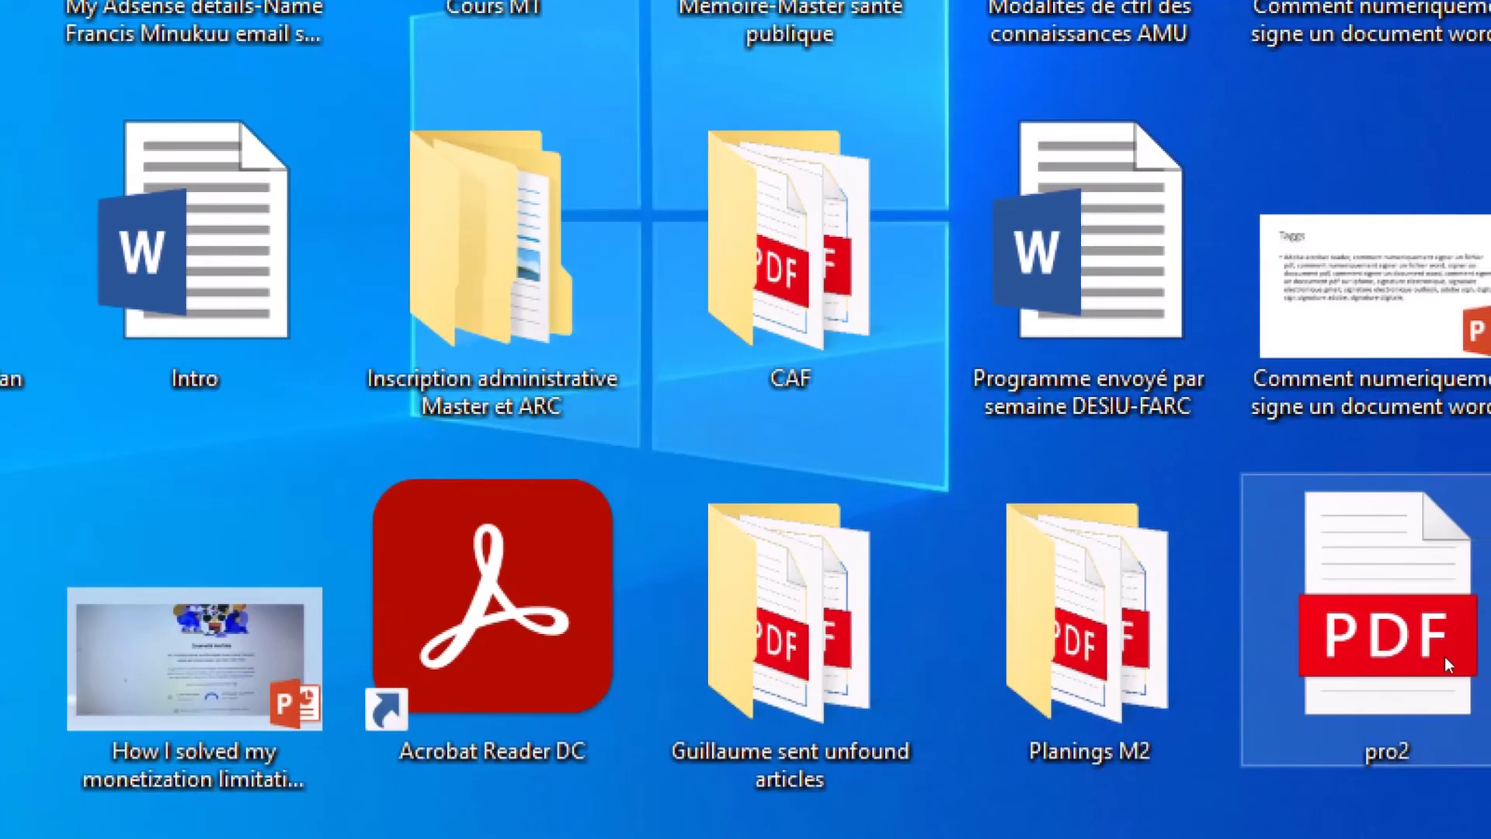
- Bring up the Open with app list for the pro2 PDF on the desktop
right_click(1447, 656)
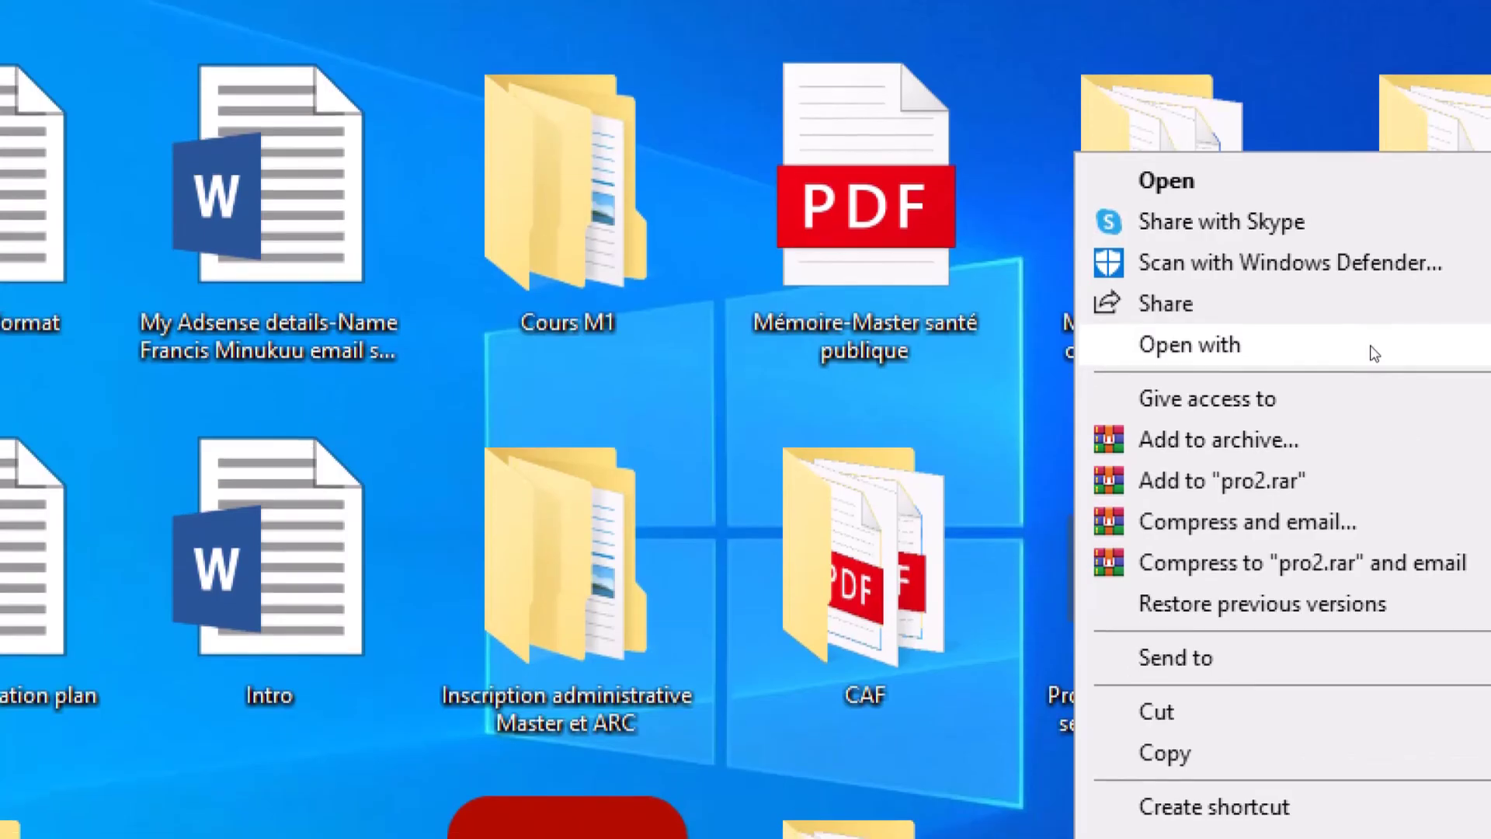
mouse_move(1373, 352)
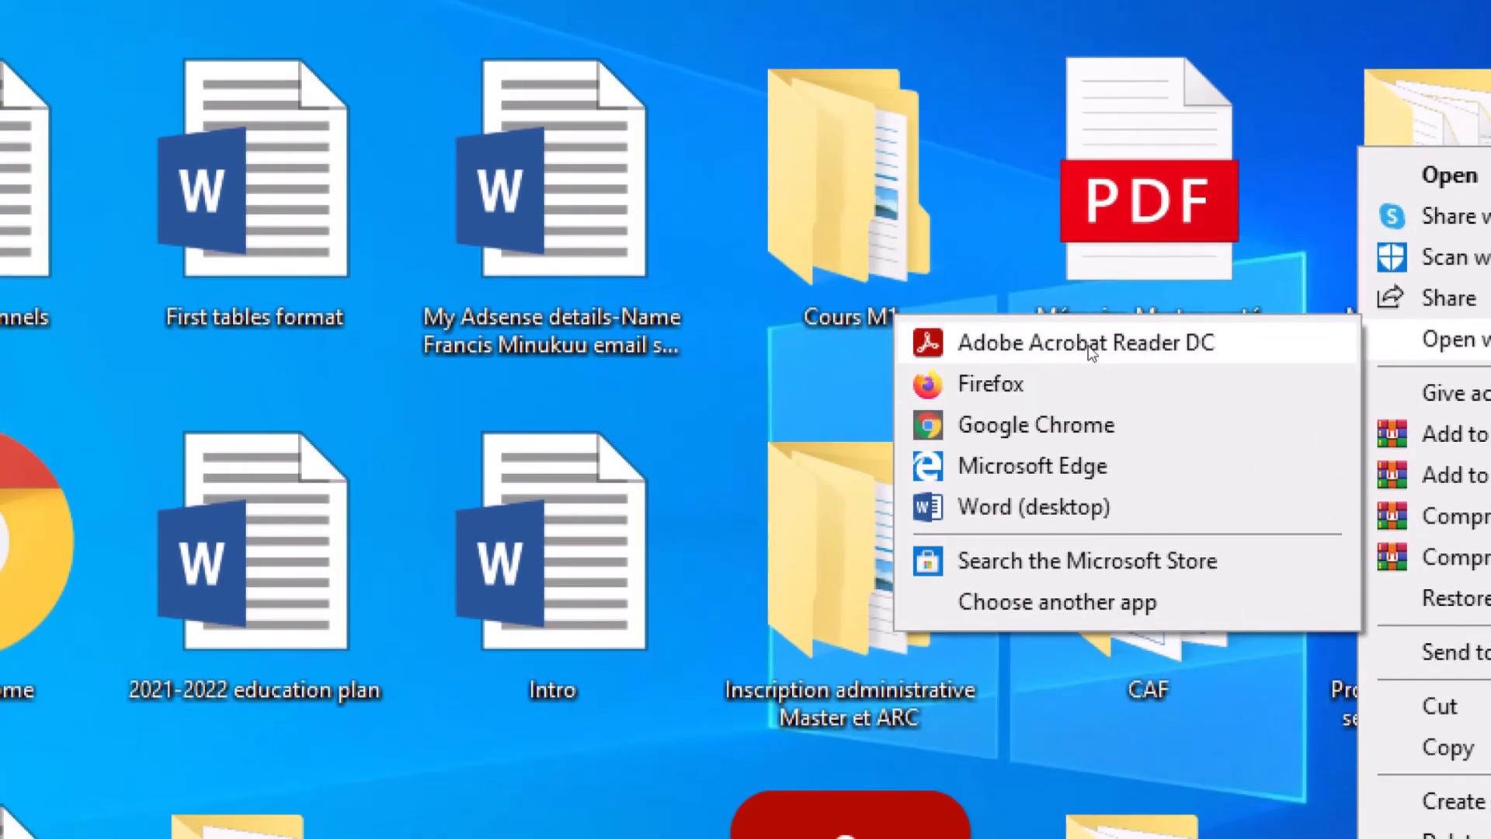
- Open pro2.pdf in Acrobat Reader DC and place a saved signature beside 'Signature :'
click(1090, 347)
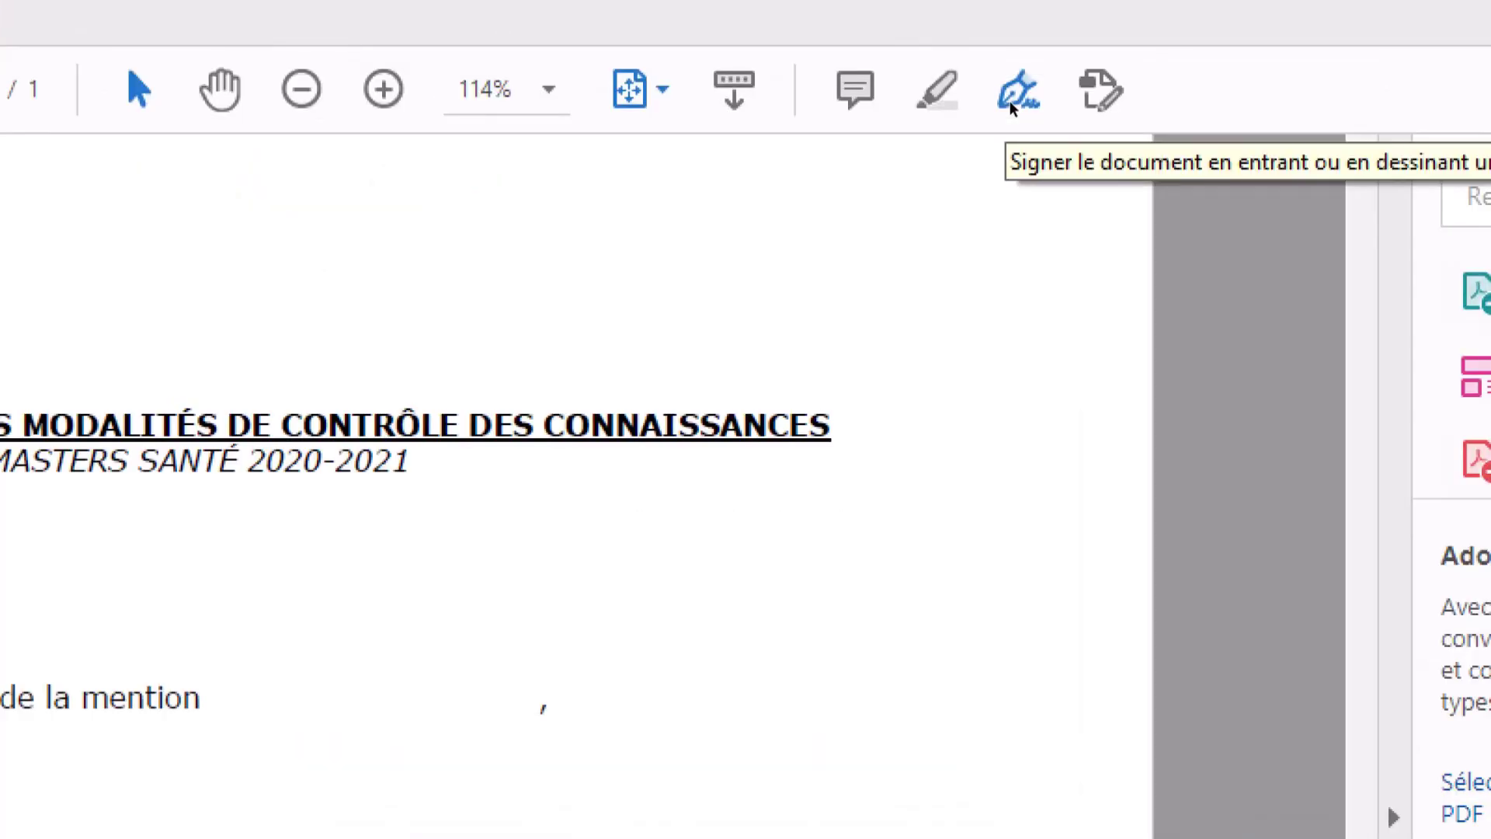
click(1010, 99)
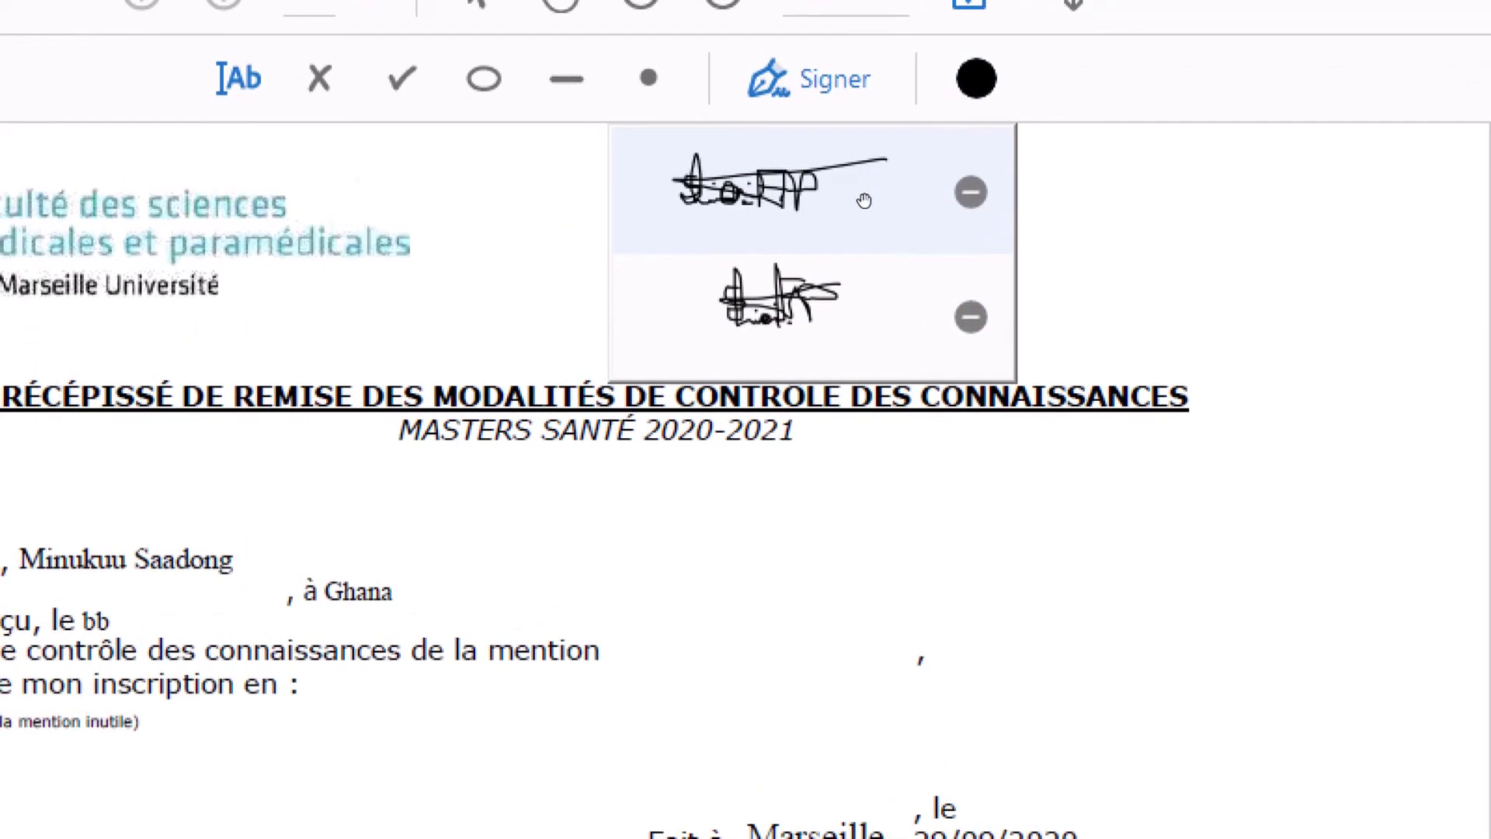
key(Escape)
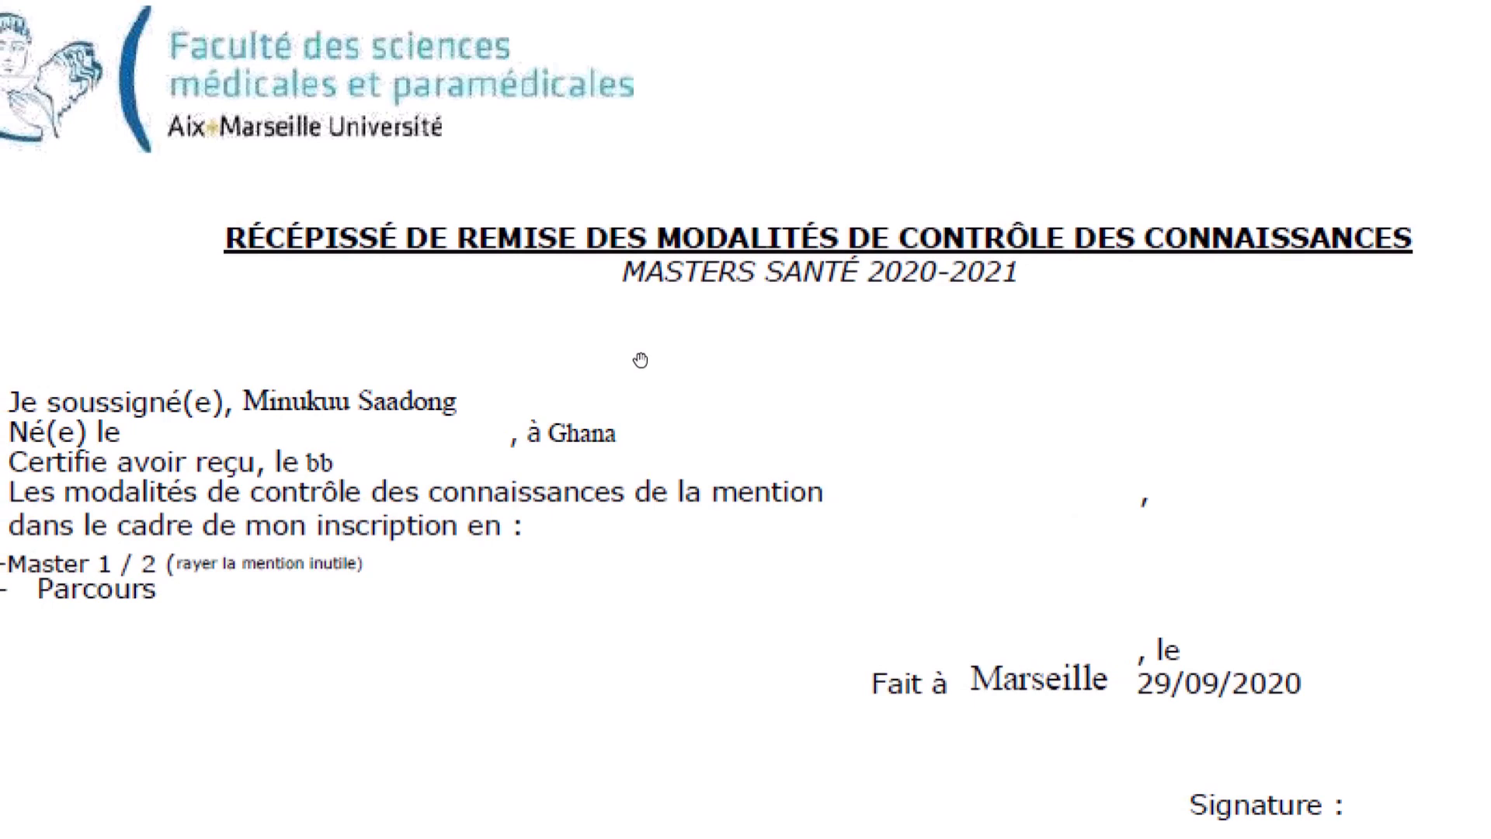
click(641, 360)
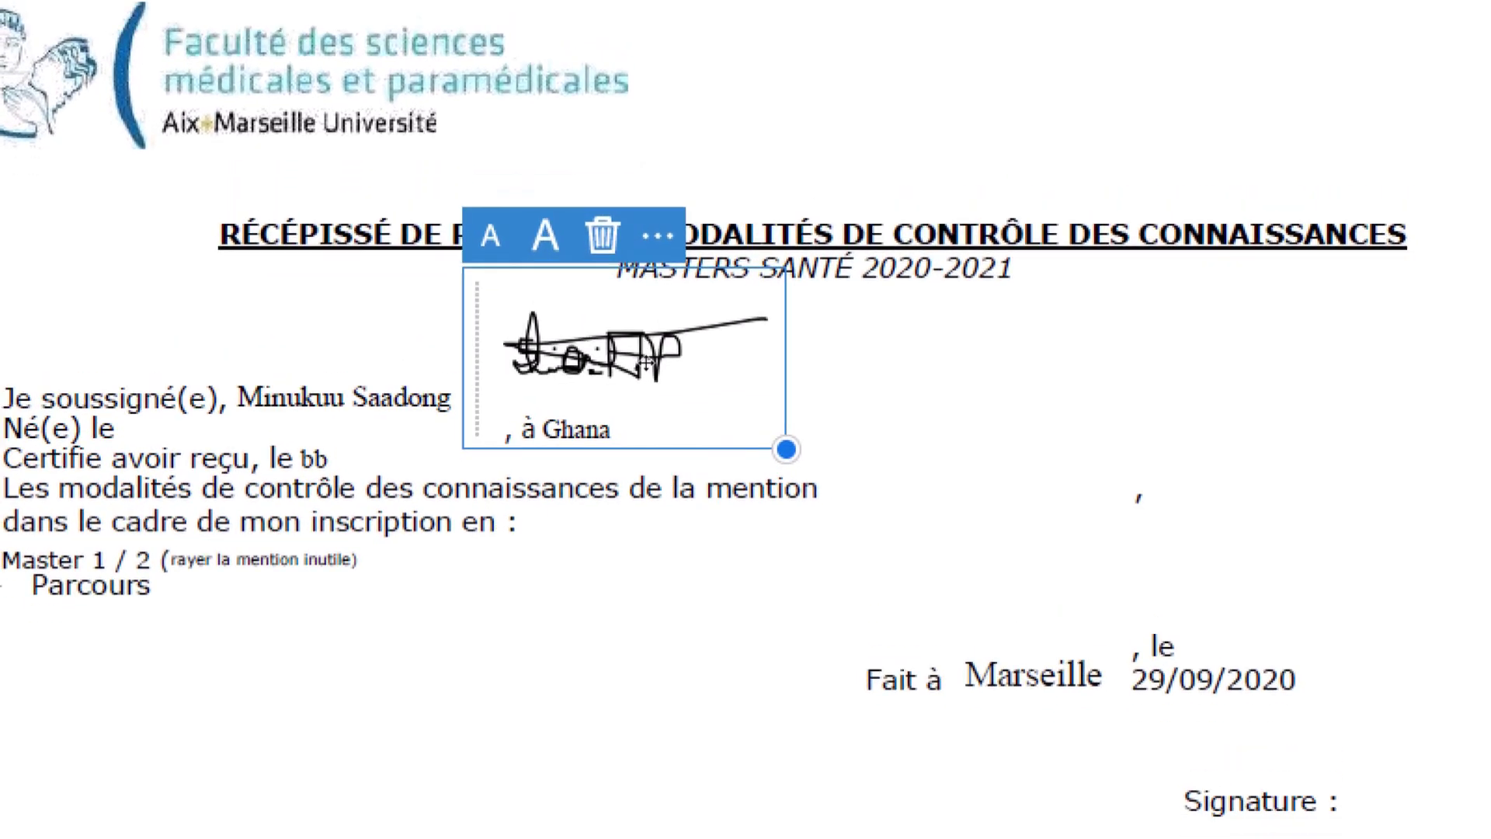
mouse_move(644, 362)
mouse_down()
mouse_move(839, 617)
mouse_move(932, 644)
mouse_move(975, 633)
mouse_up()
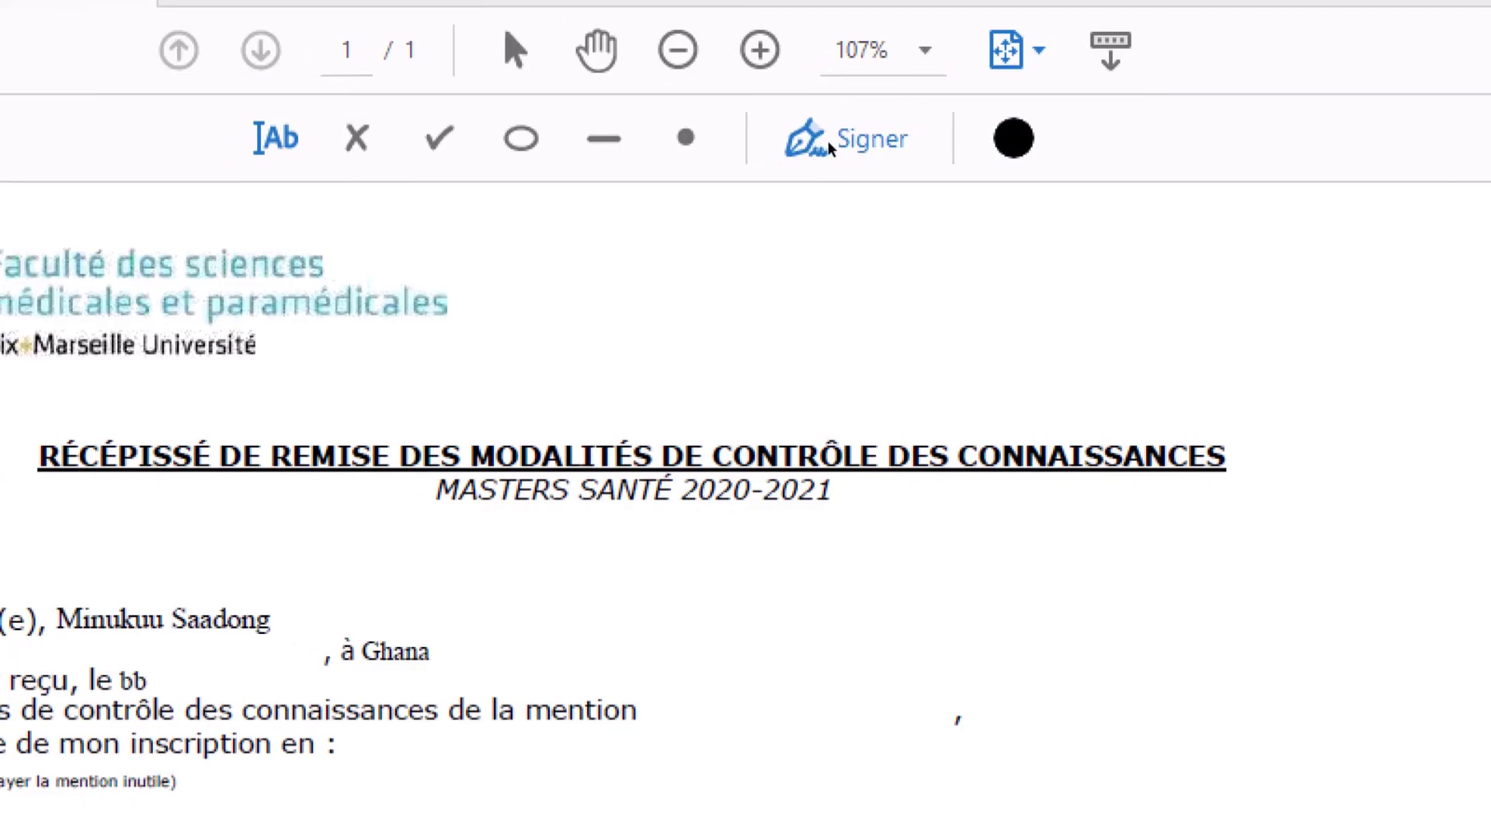
- Delete an old saved signature and start adding a new one
click(825, 142)
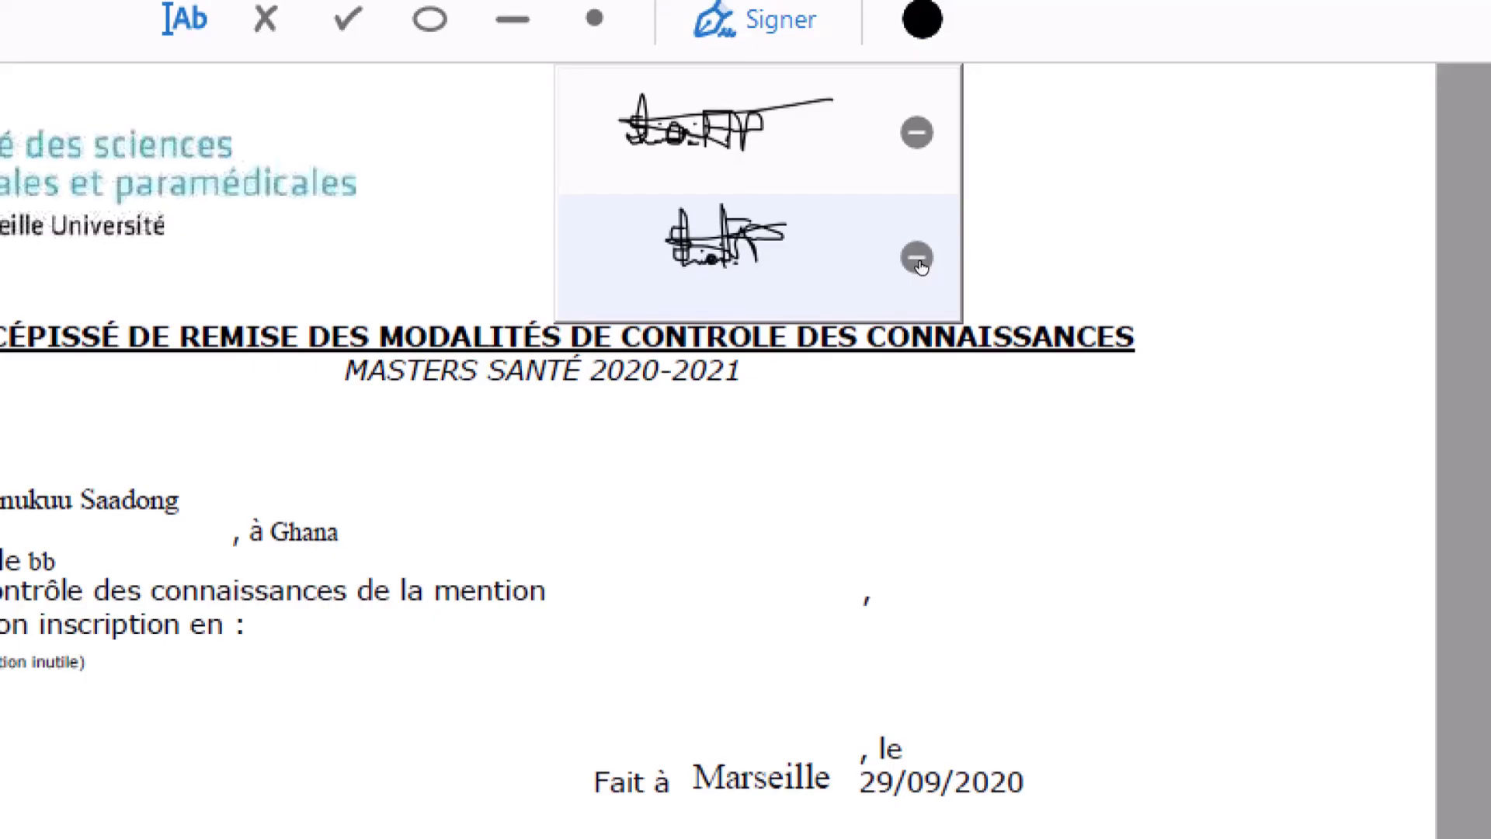
click(918, 259)
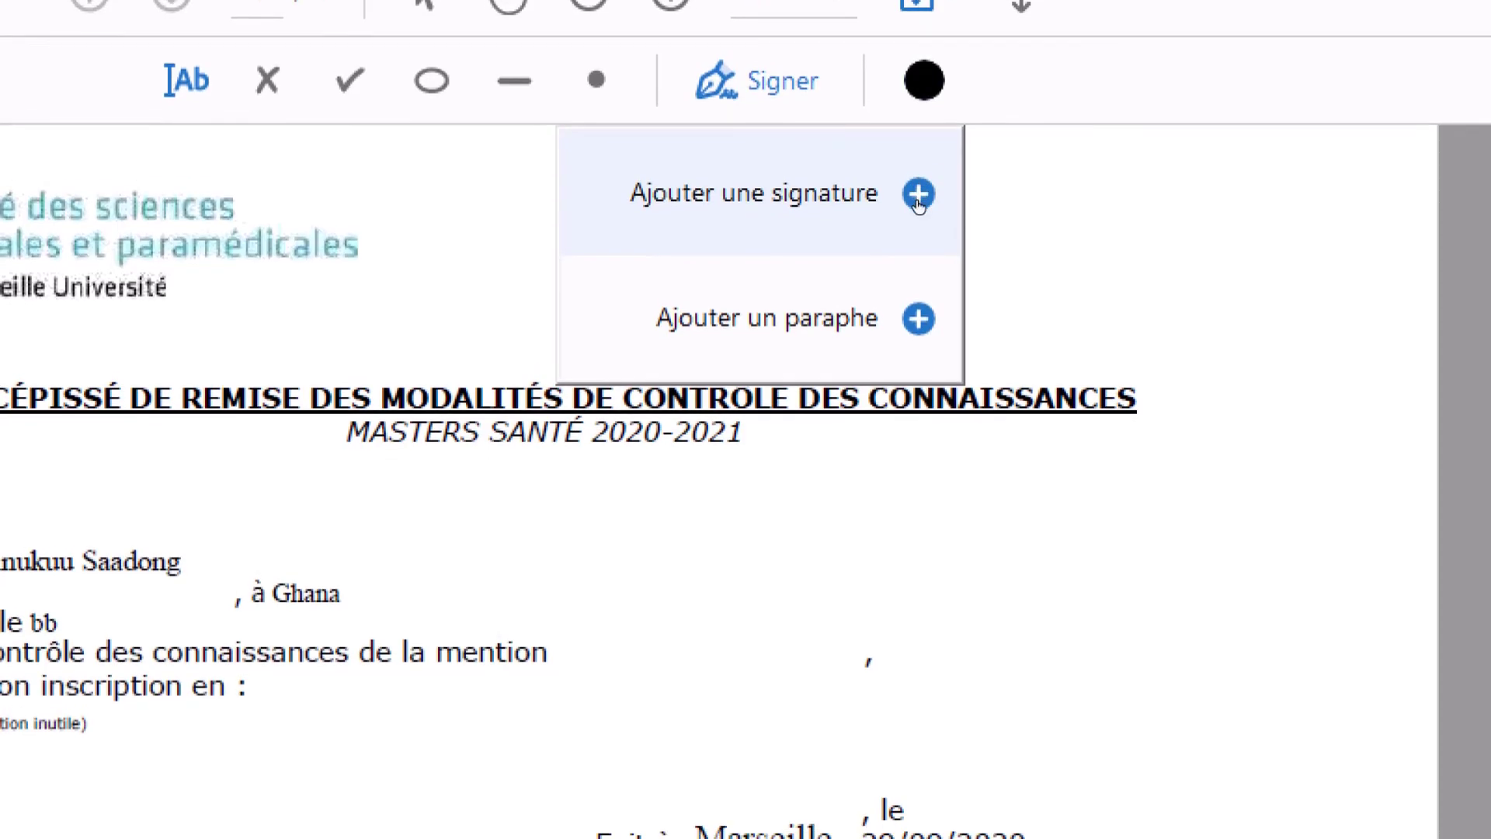
click(918, 196)
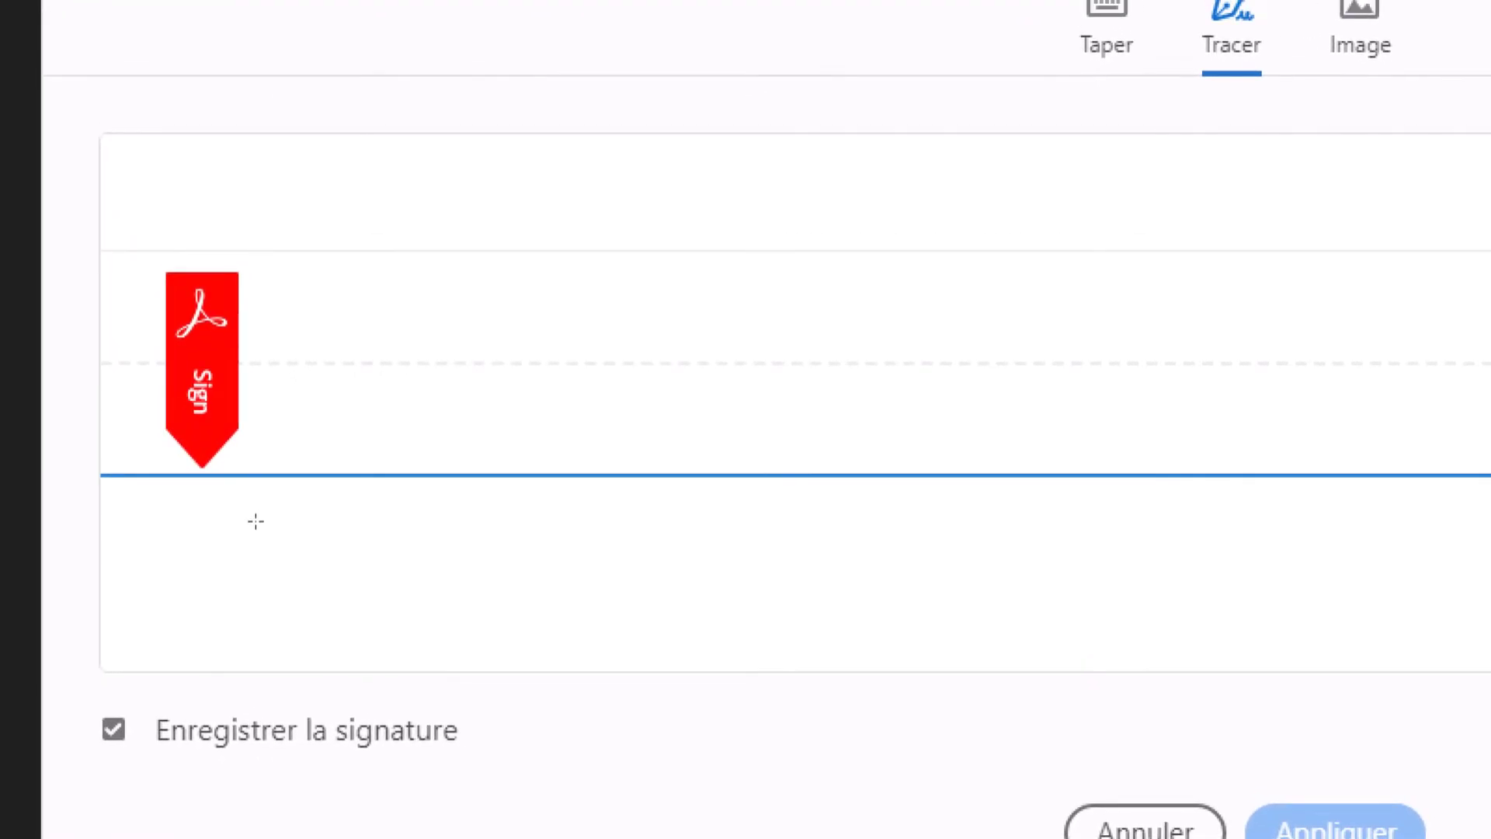
- Hand-draw a new signature with several strokes and two dots, and apply it
mouse_move(257, 507)
mouse_down()
mouse_move(226, 507)
mouse_move(255, 561)
mouse_move(201, 606)
mouse_move(268, 609)
mouse_move(281, 498)
mouse_move(281, 597)
mouse_move(302, 599)
mouse_move(287, 572)
mouse_move(306, 572)
mouse_move(285, 523)
mouse_move(281, 645)
mouse_move(368, 626)
mouse_move(412, 590)
mouse_move(397, 663)
mouse_up()
mouse_move(342, 594)
mouse_down()
mouse_move(331, 491)
mouse_move(396, 495)
mouse_up()
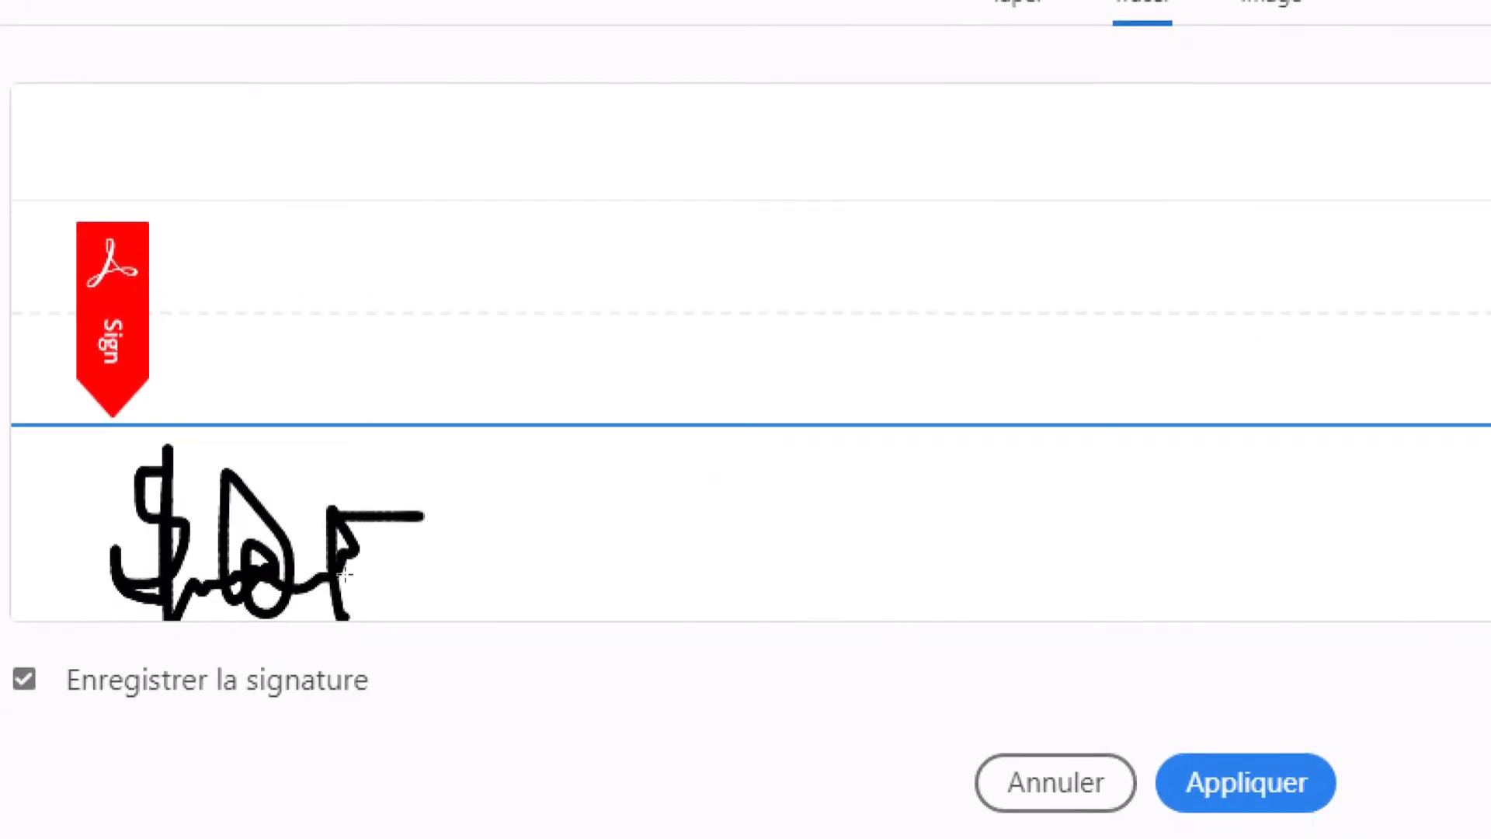
mouse_move(307, 605)
mouse_down()
mouse_move(450, 609)
mouse_move(419, 545)
mouse_move(344, 657)
mouse_move(113, 599)
mouse_move(293, 581)
mouse_up()
drag(380, 561, 589, 571)
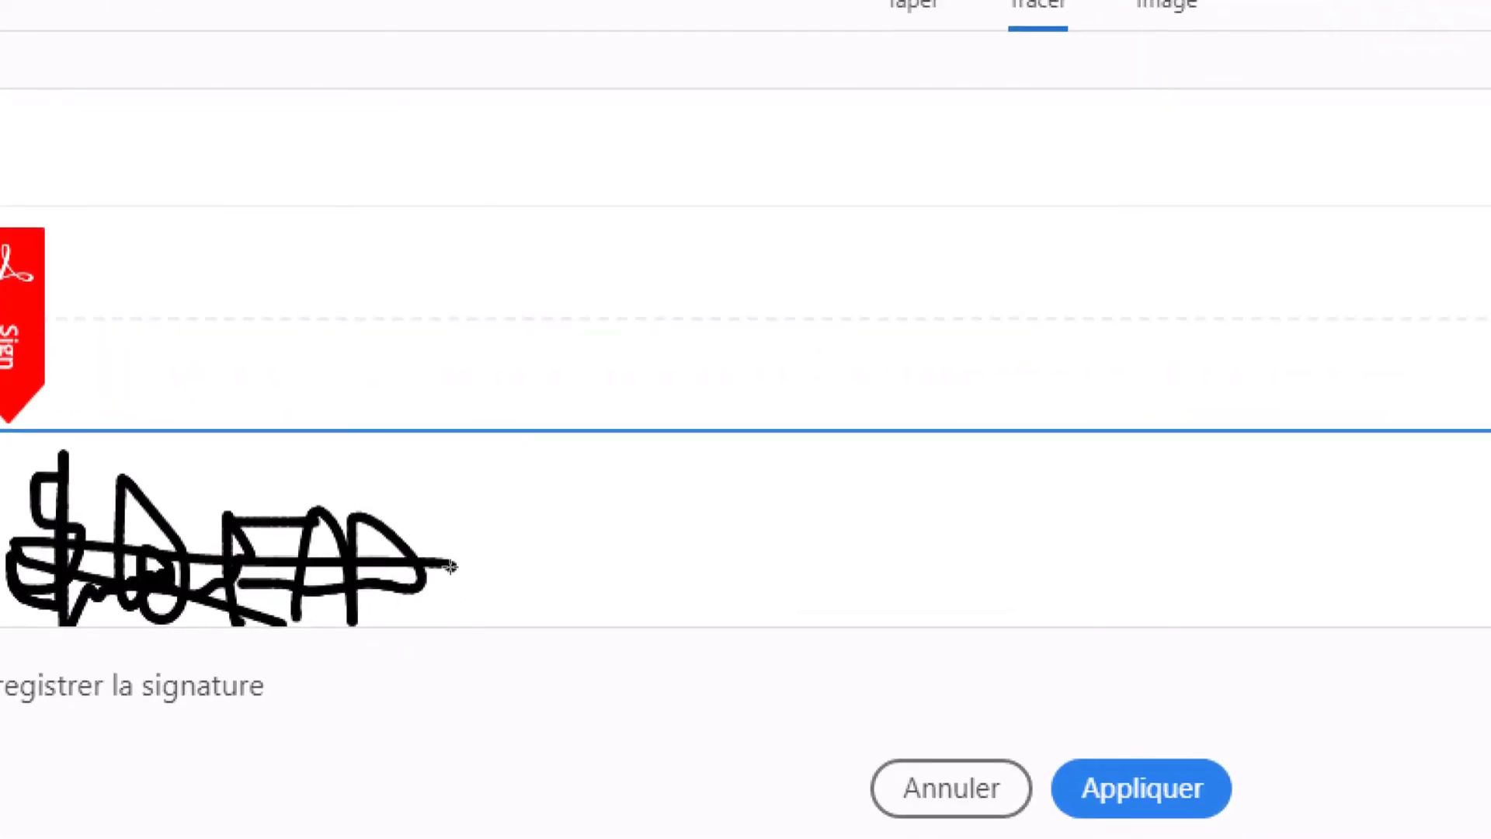
click(327, 569)
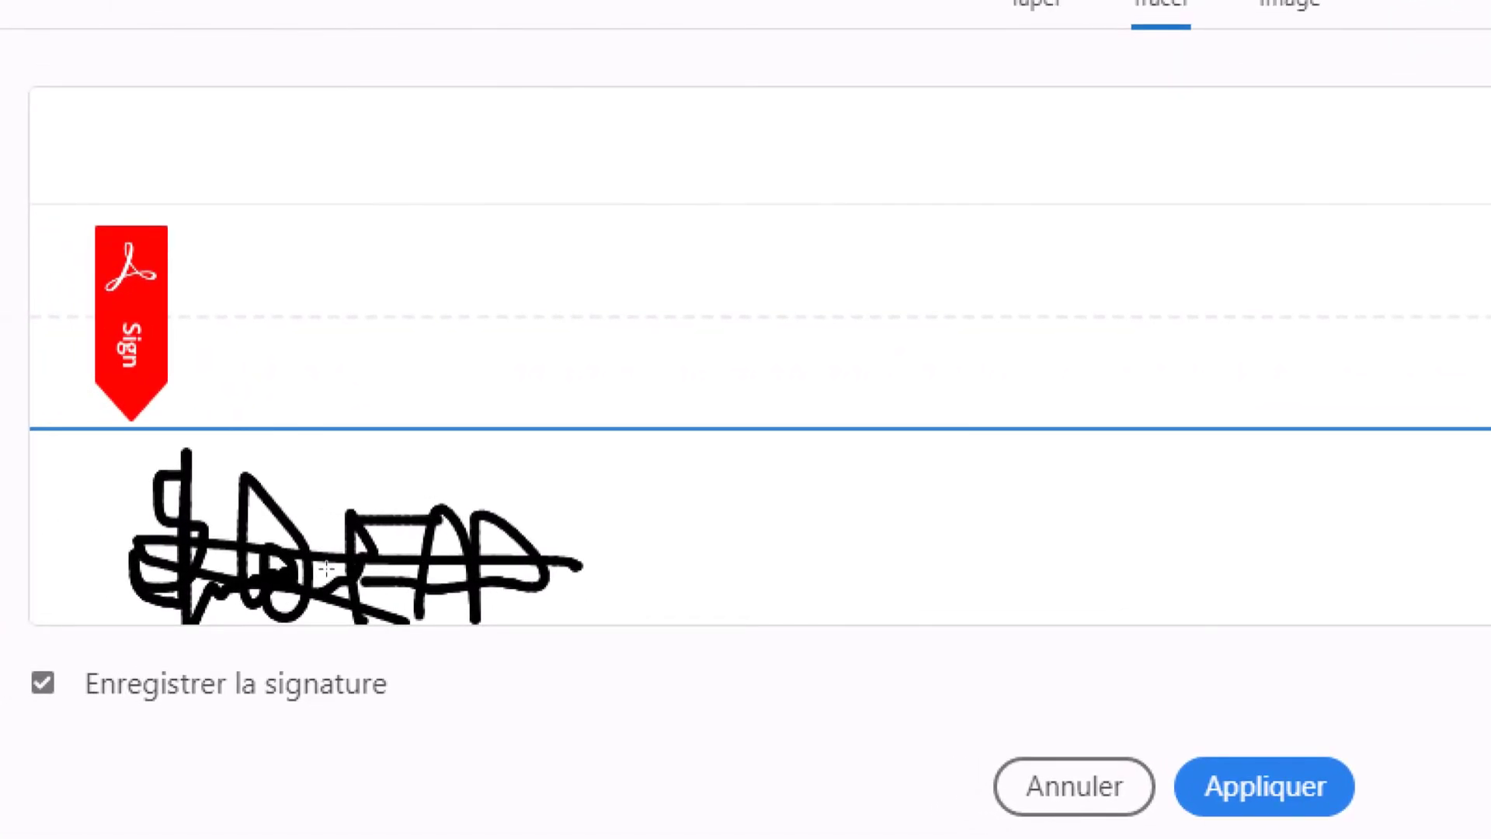
click(276, 564)
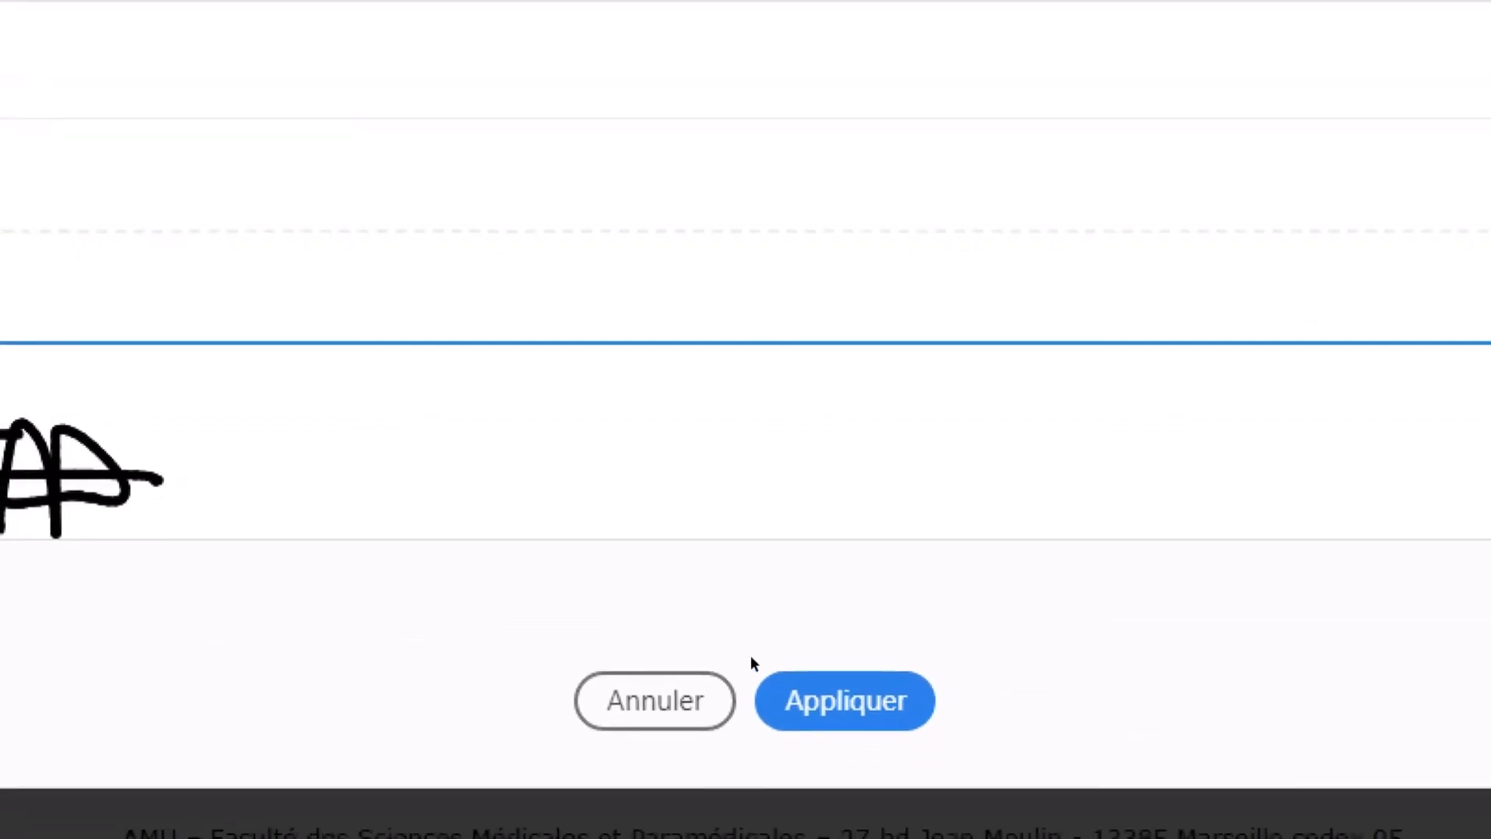
click(812, 701)
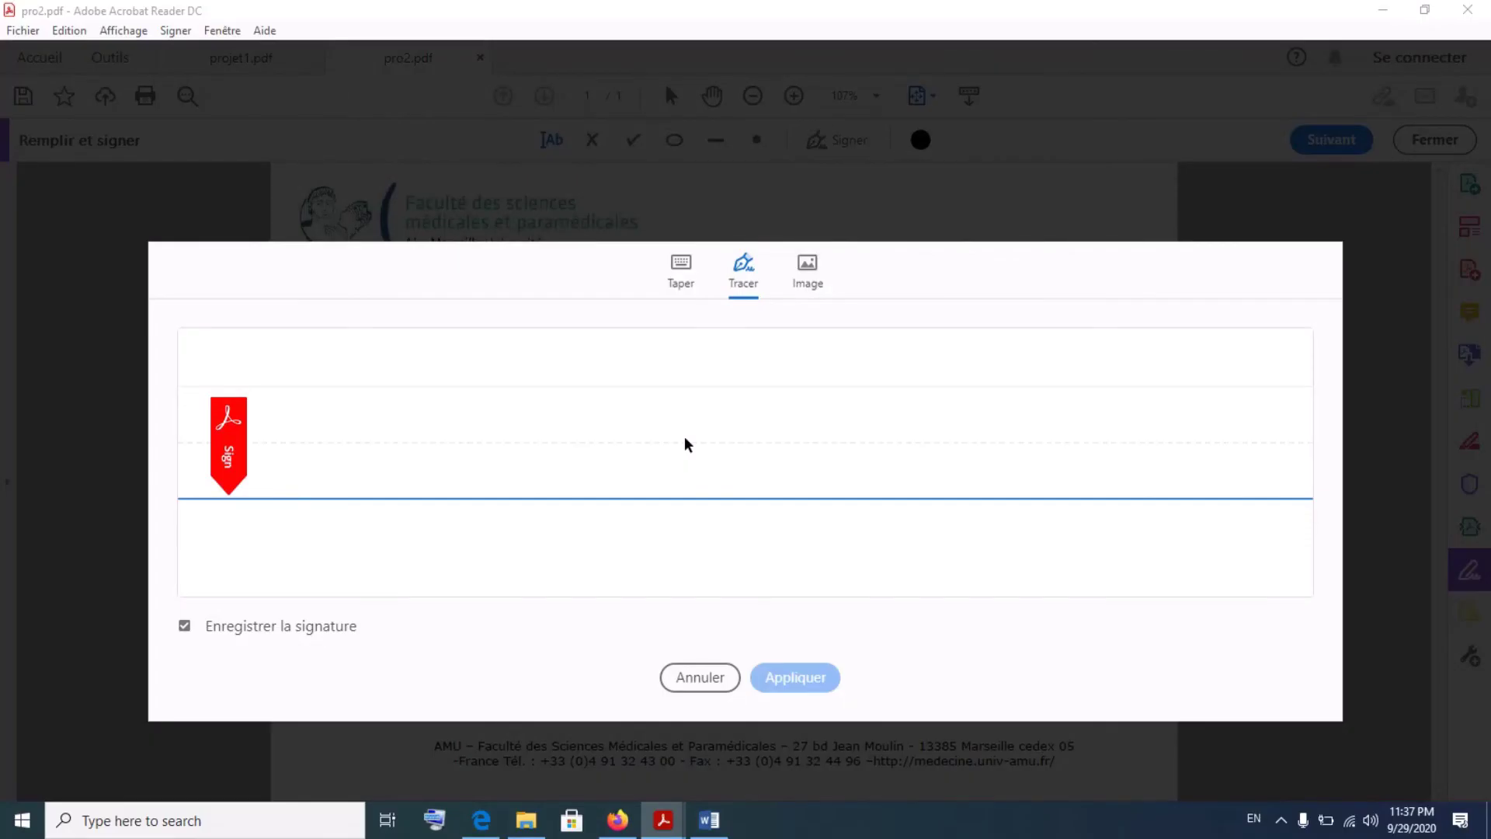
key(Escape)
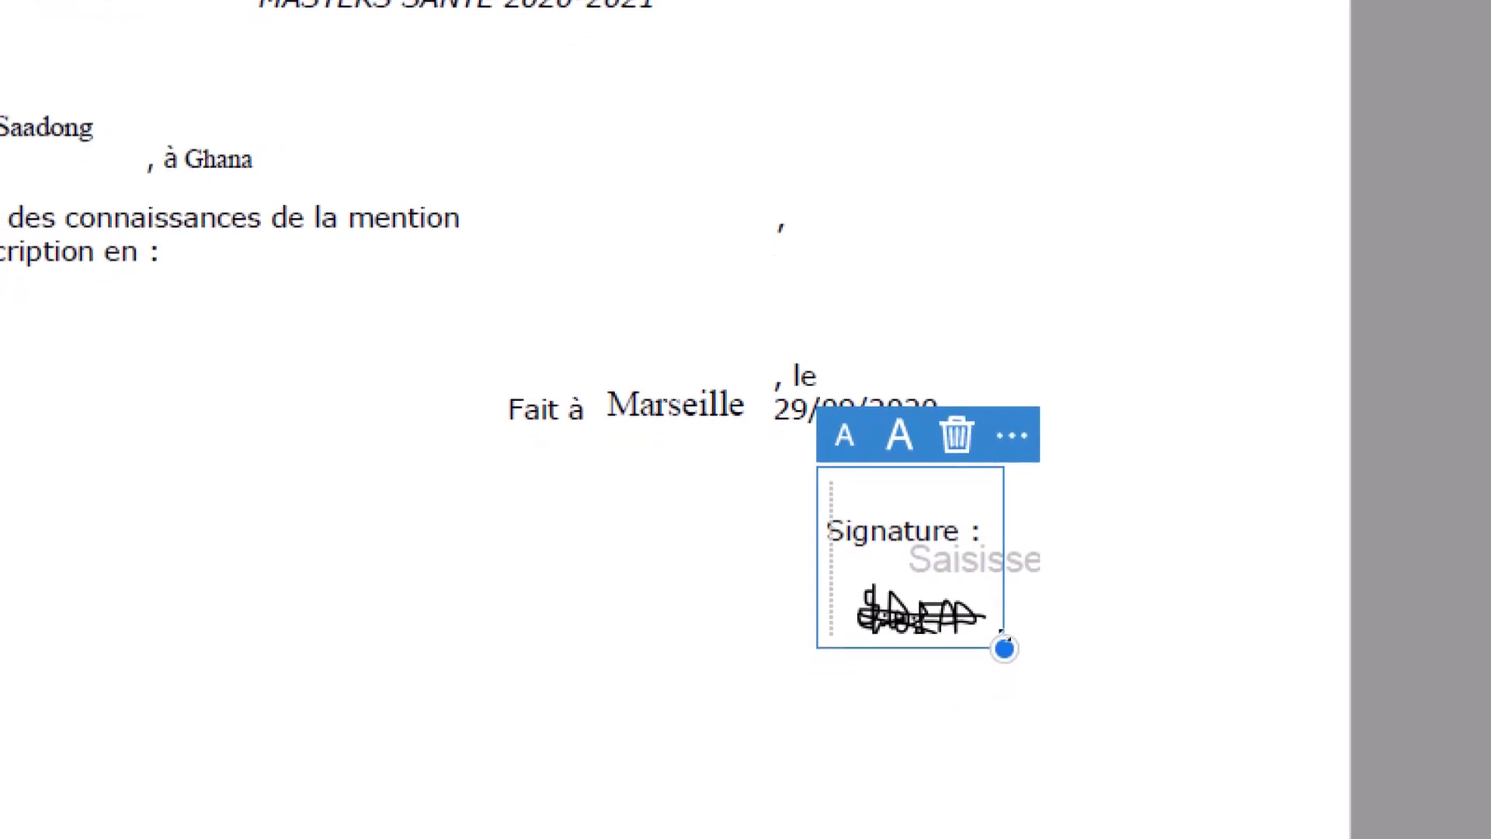
- Enlarge the signature and position it just under 'Signature :', adding a text box beside it
mouse_move(1002, 640)
mouse_down()
mouse_move(1061, 642)
mouse_move(1097, 668)
mouse_move(1100, 693)
mouse_up()
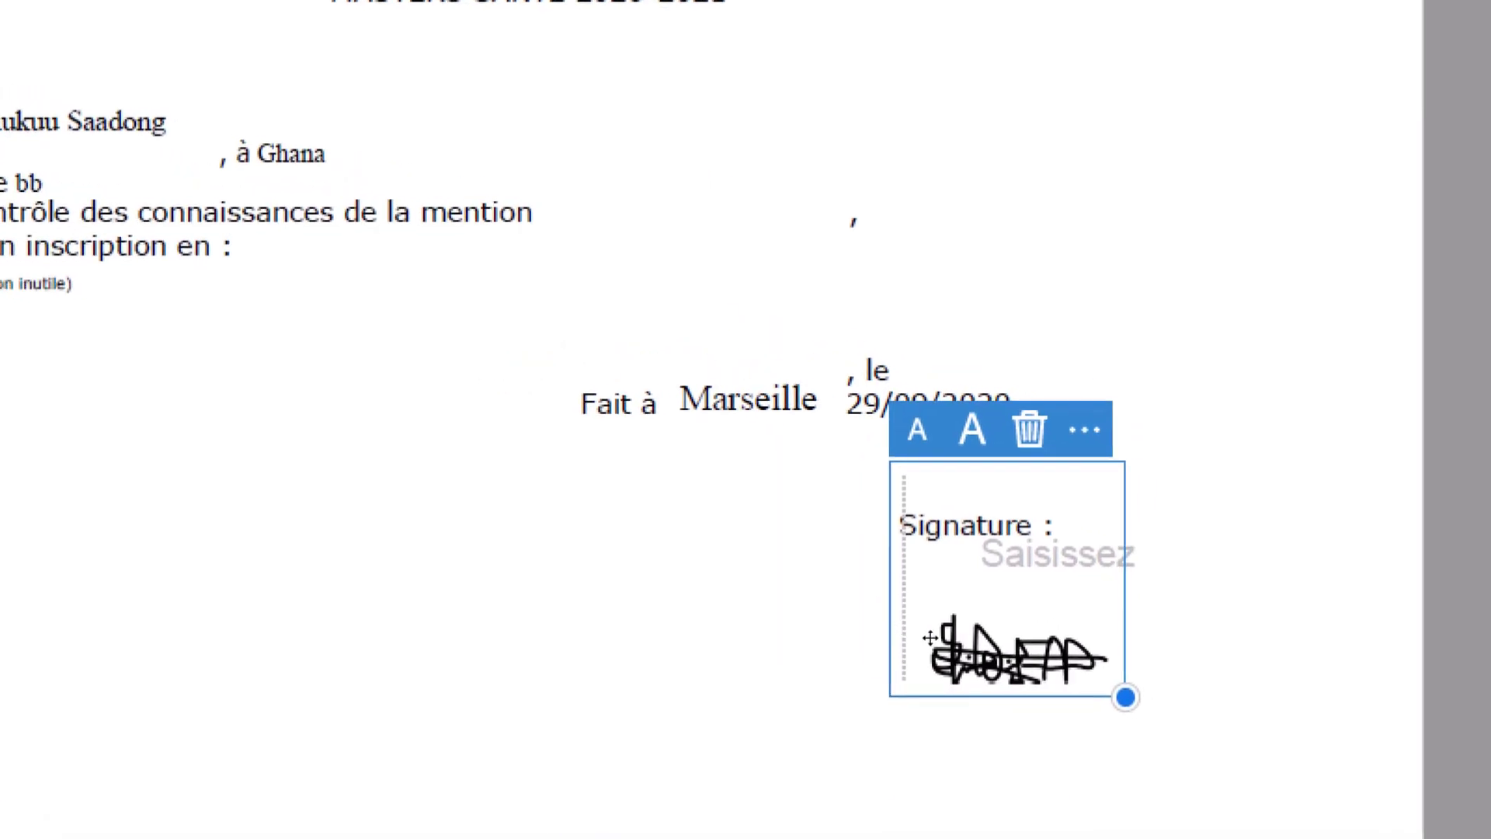
mouse_move(944, 622)
mouse_down()
mouse_move(967, 542)
mouse_move(934, 653)
mouse_move(978, 628)
mouse_up()
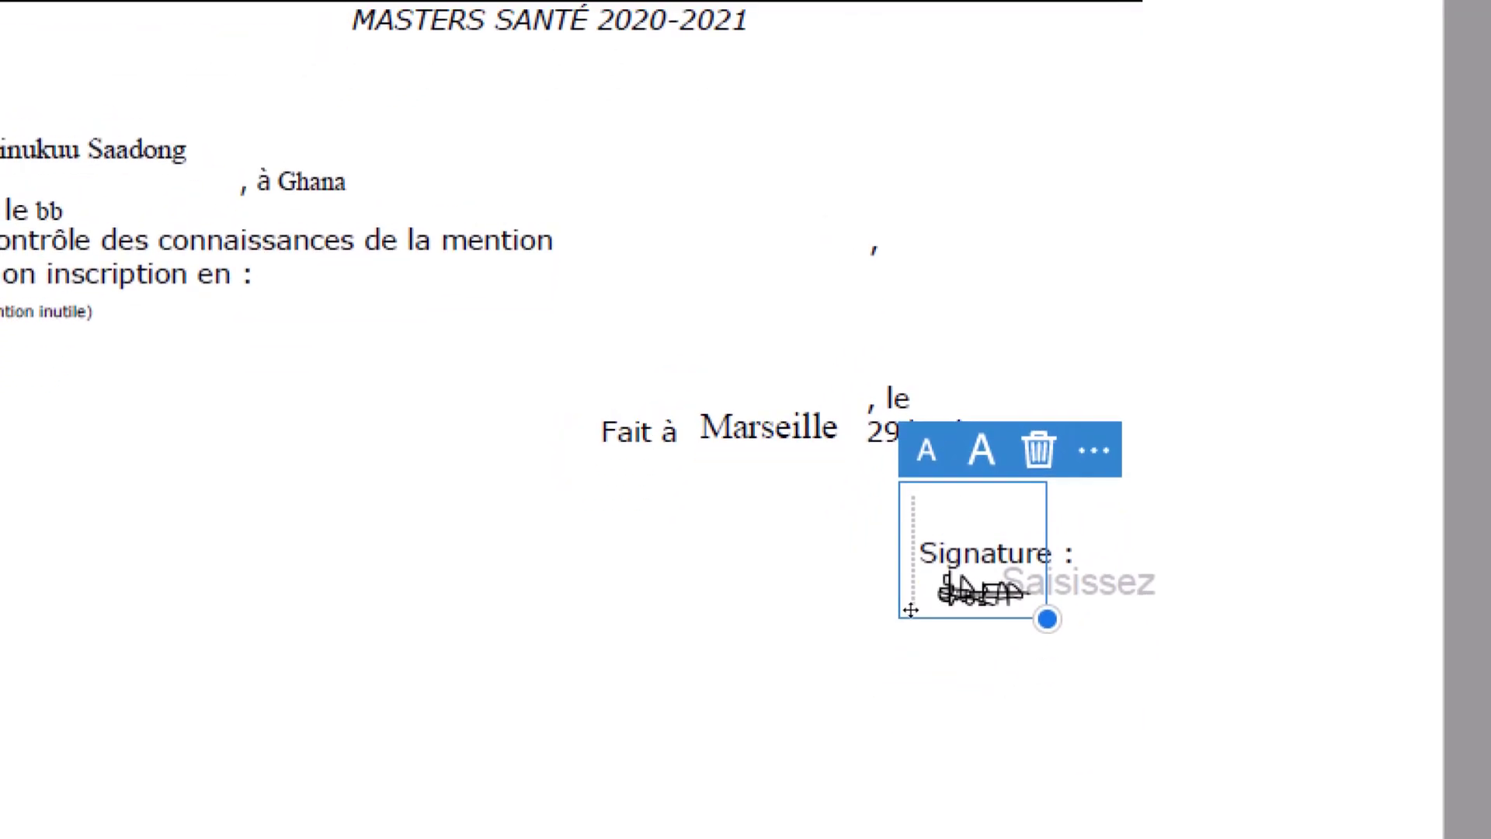
mouse_move(905, 609)
mouse_down()
mouse_move(954, 690)
mouse_move(931, 666)
mouse_up()
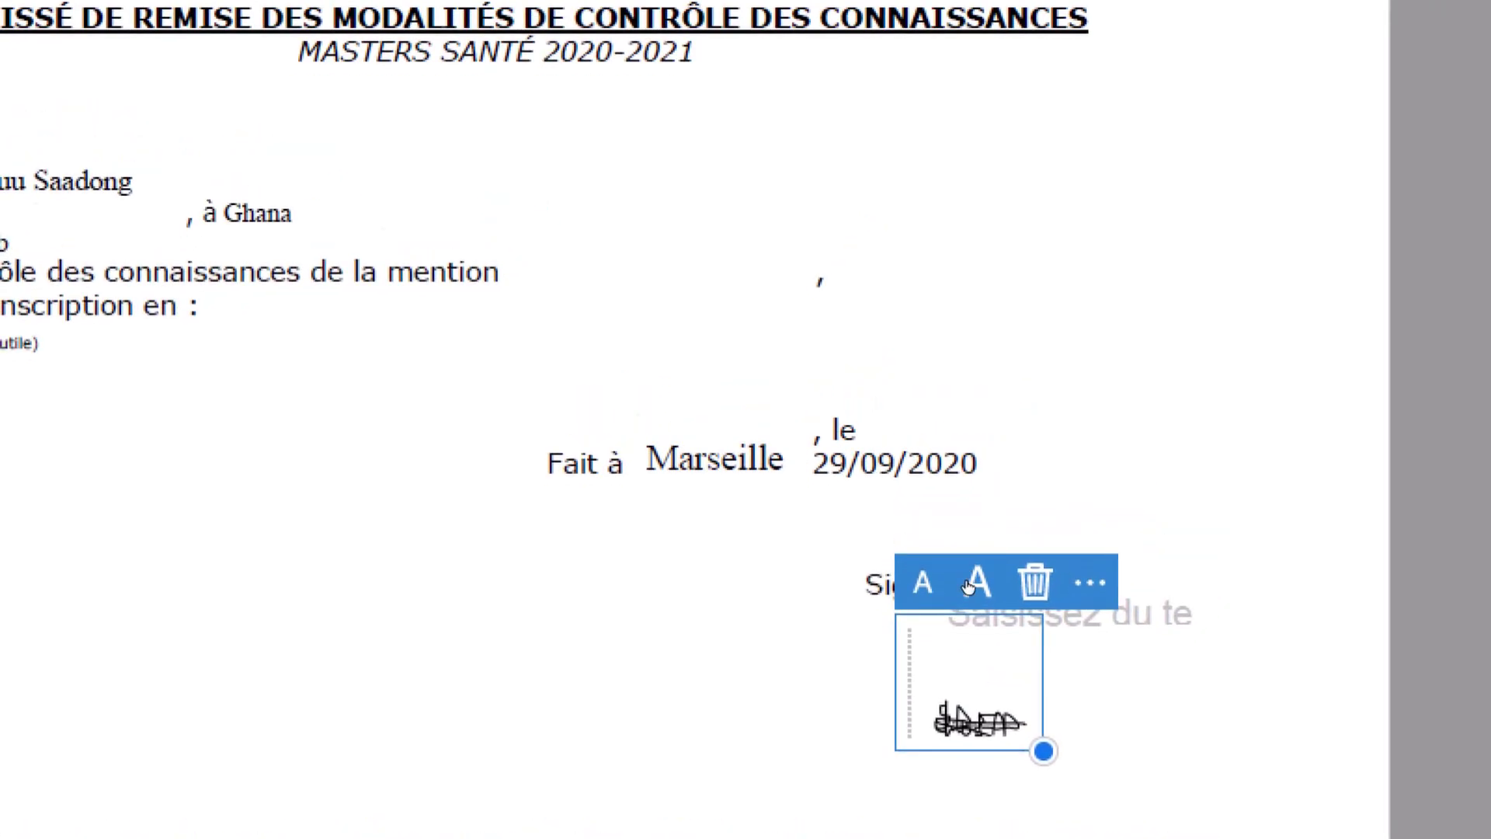
click(966, 581)
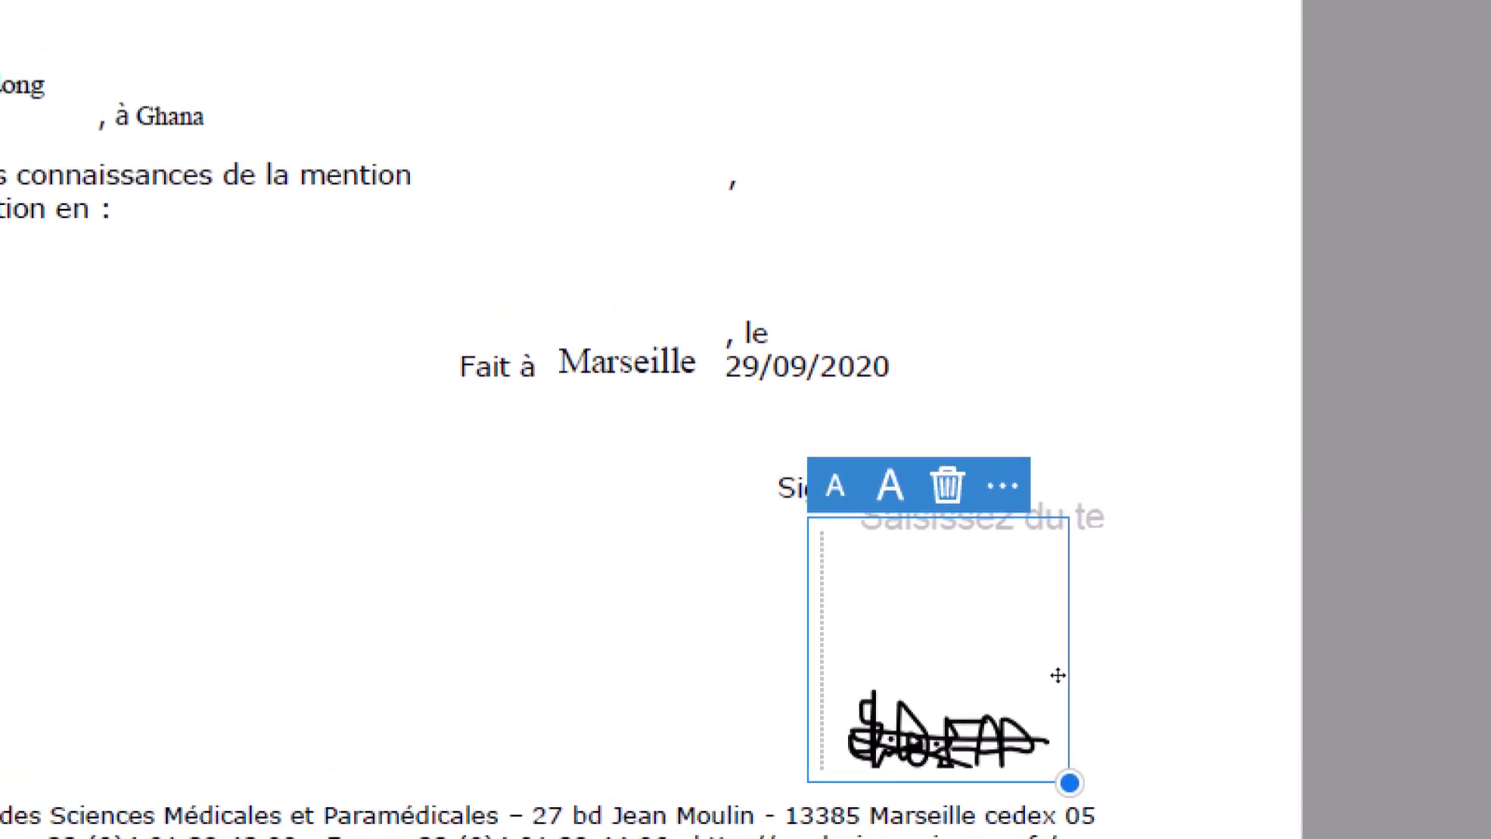
mouse_move(1059, 674)
mouse_down()
mouse_move(1107, 677)
mouse_move(1039, 622)
mouse_move(1025, 585)
mouse_move(1042, 627)
mouse_move(1032, 606)
mouse_up()
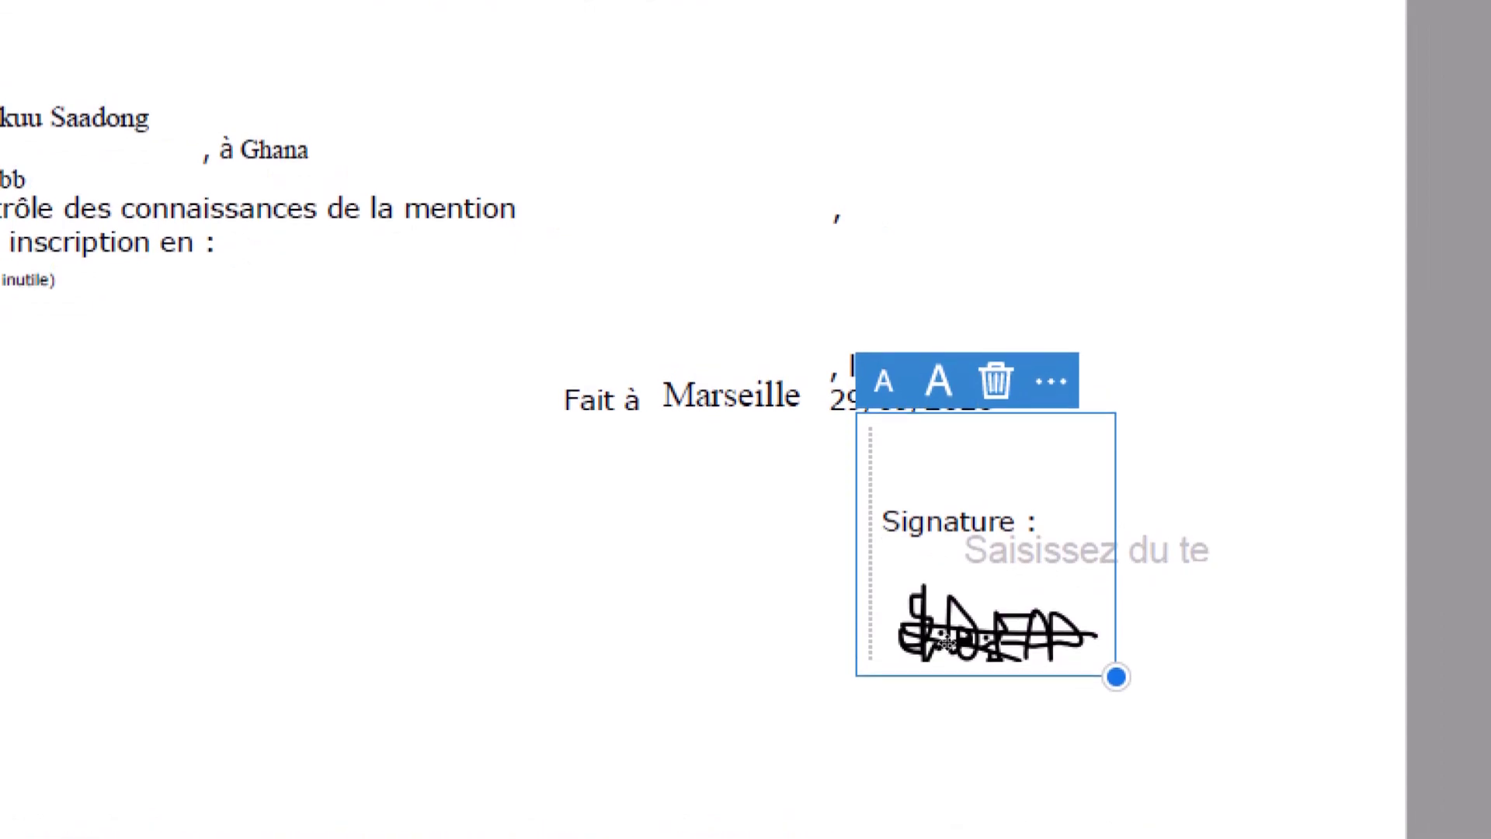
click(767, 574)
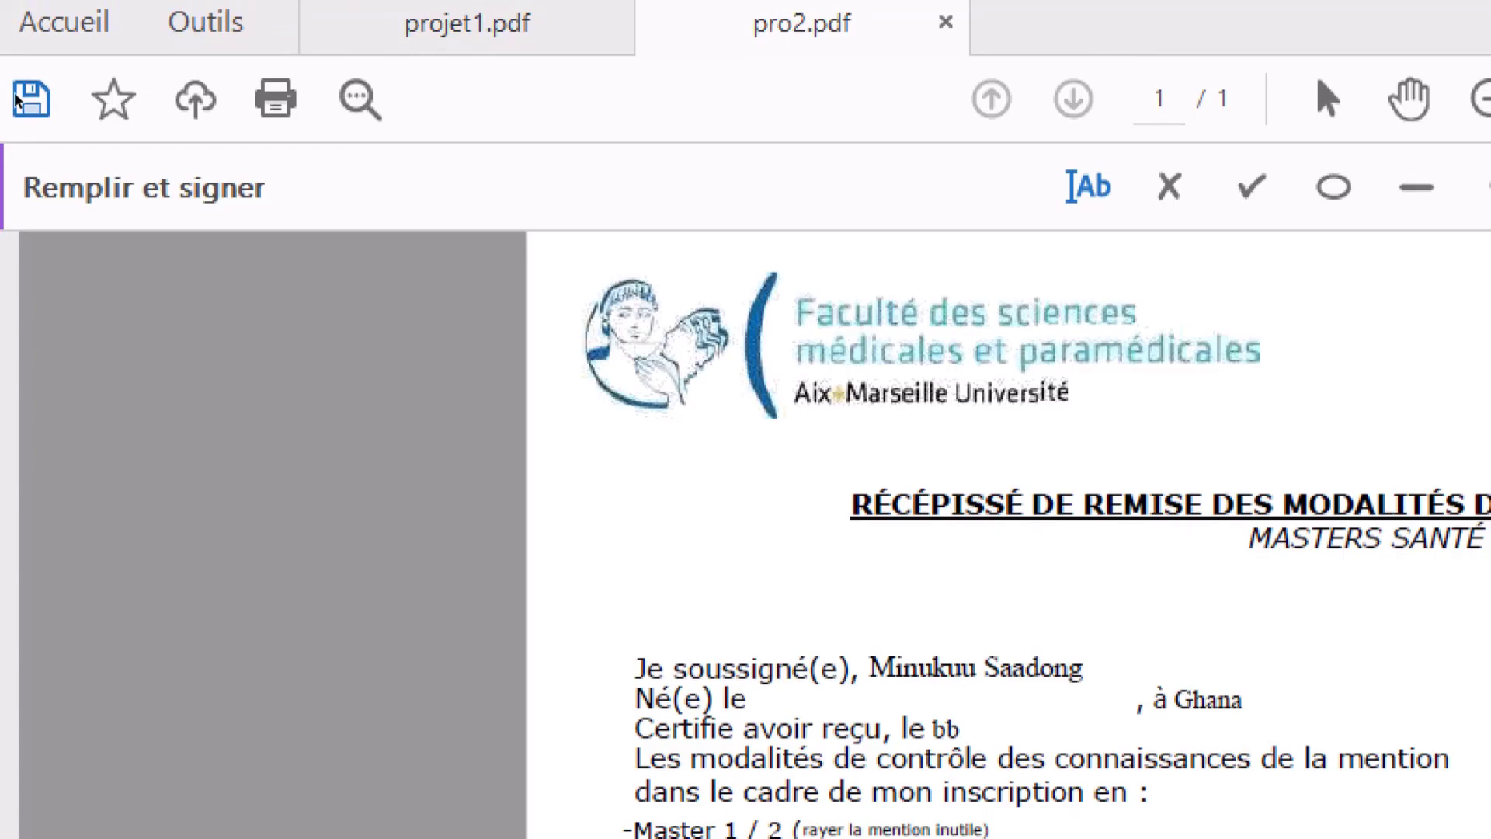
- Save the signed receipt as pro3.pdf on the Desktop and minimise Acrobat
click(17, 99)
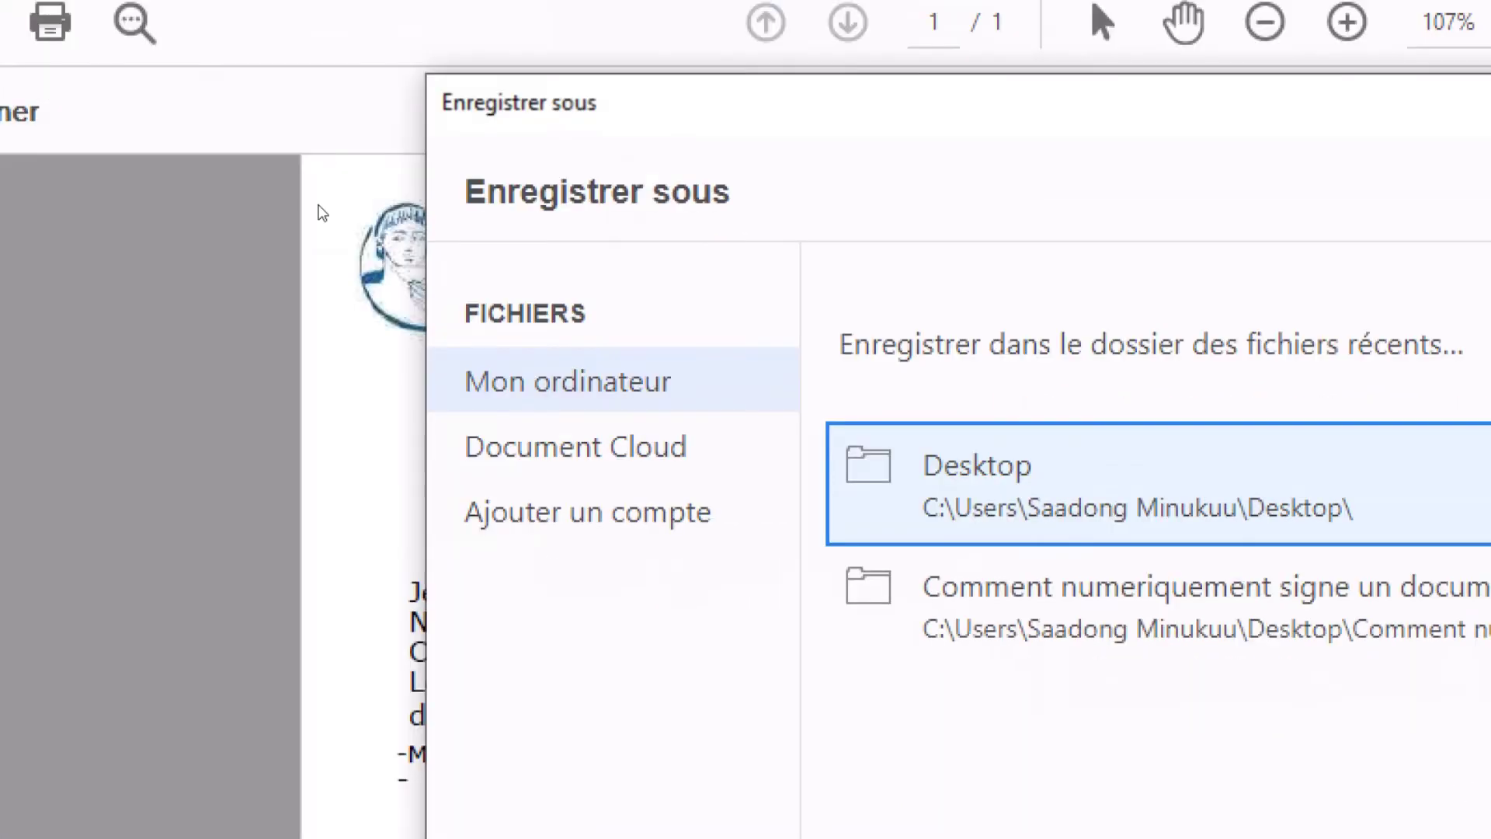
click(970, 497)
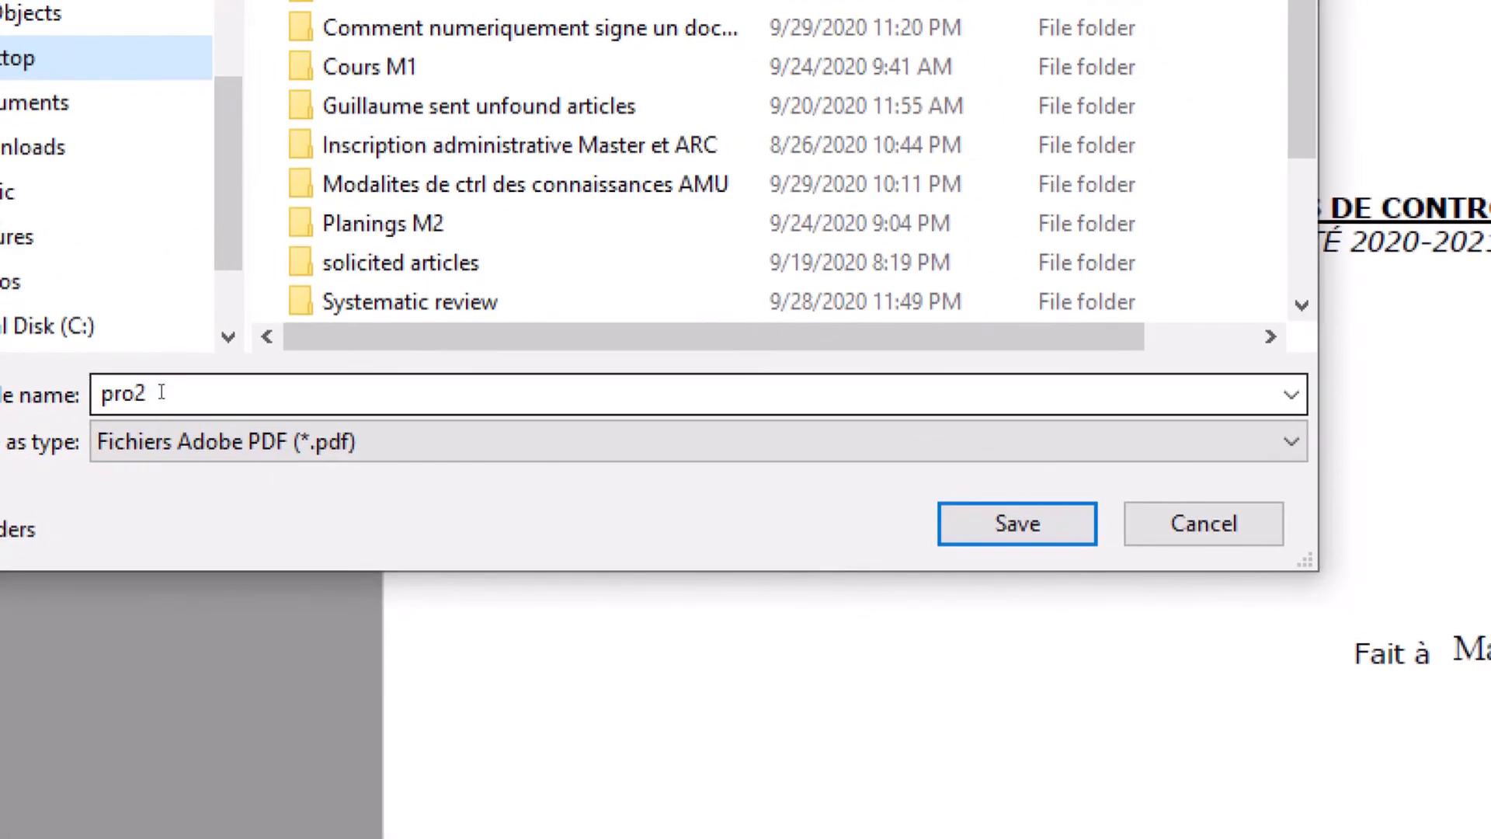
text(pr)
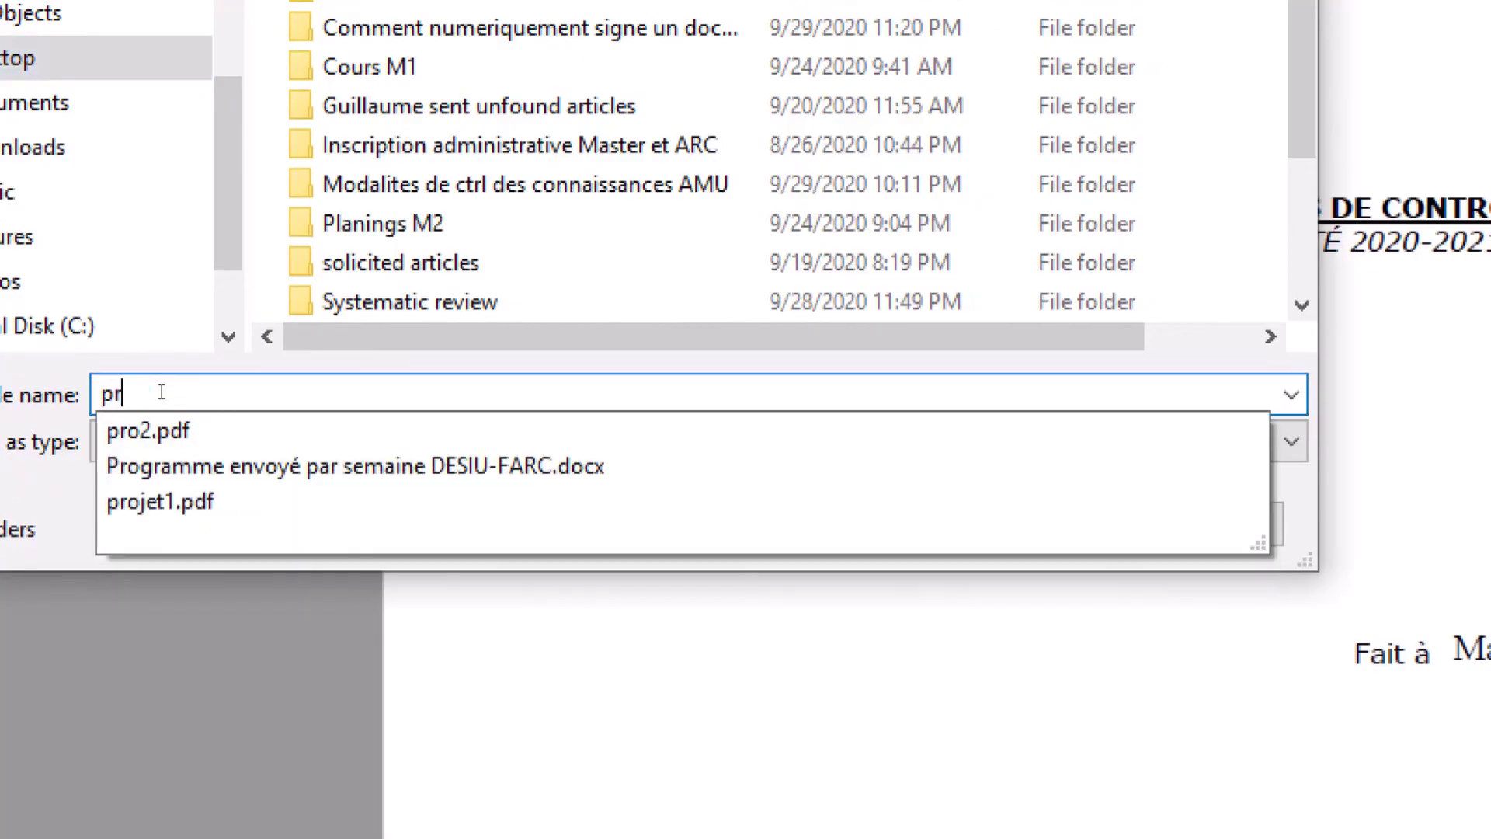
text(o3)
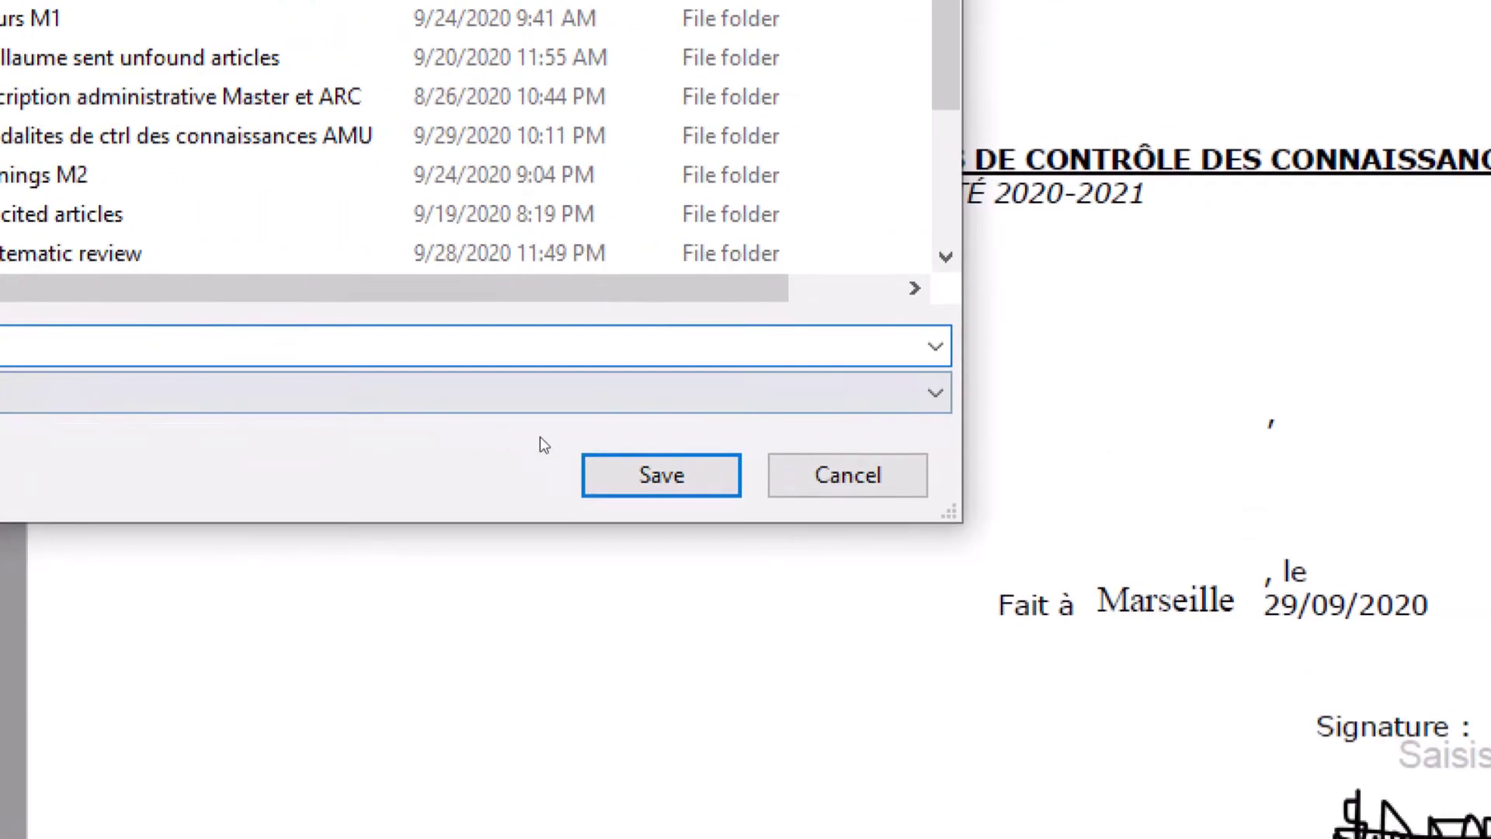
click(578, 460)
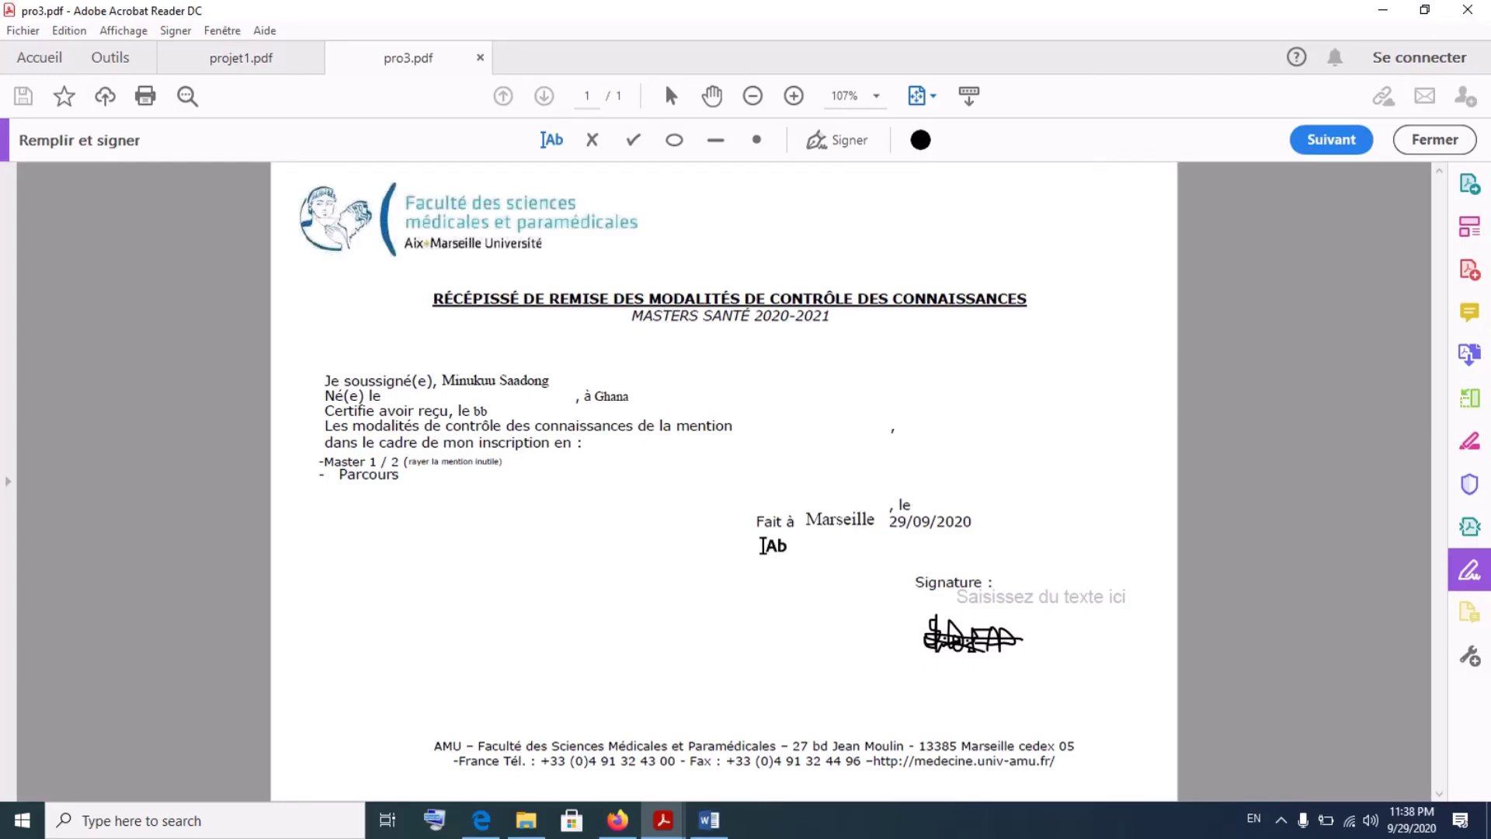
click(1394, 9)
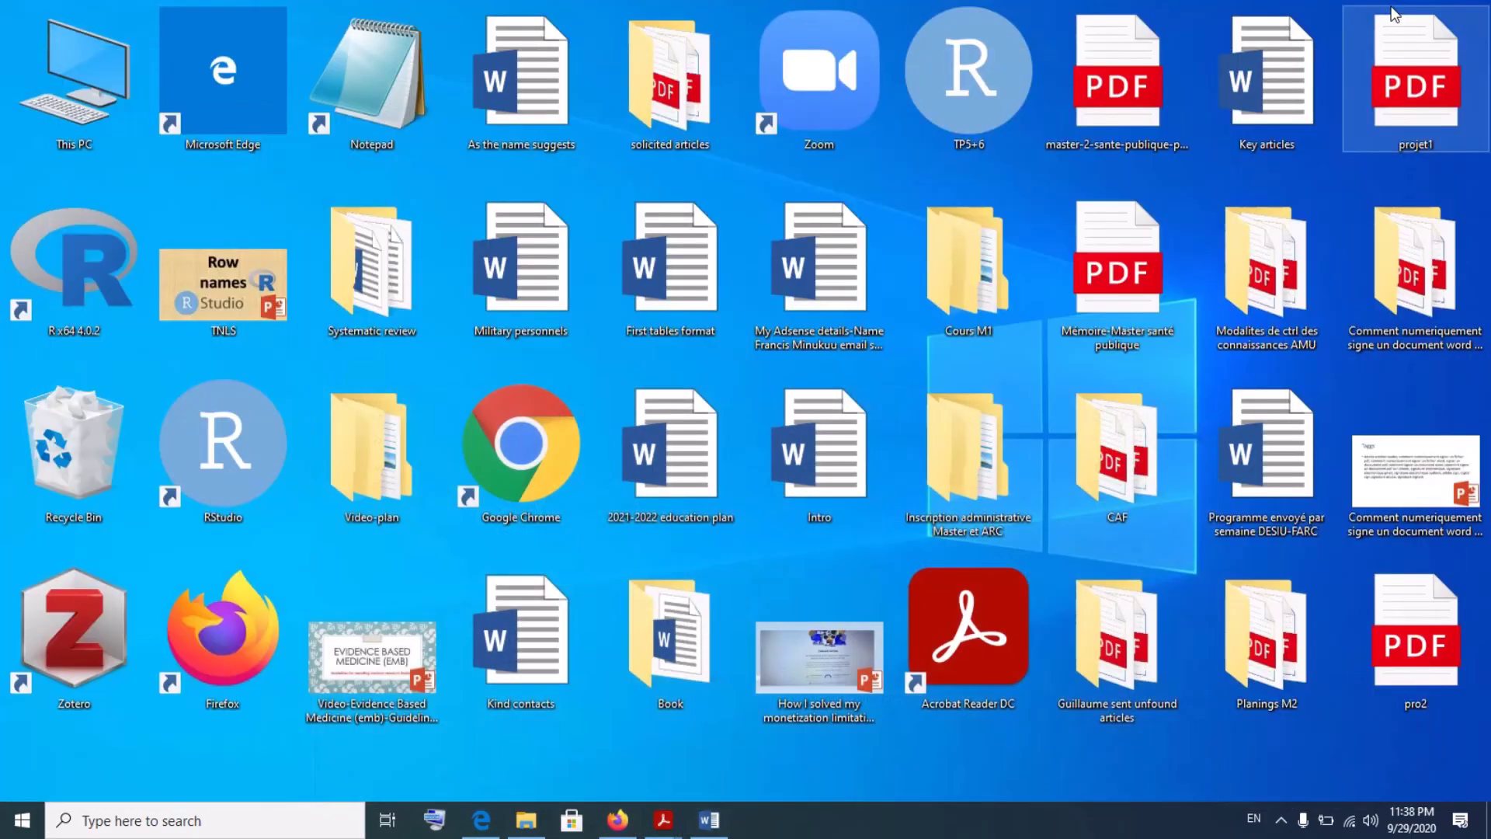